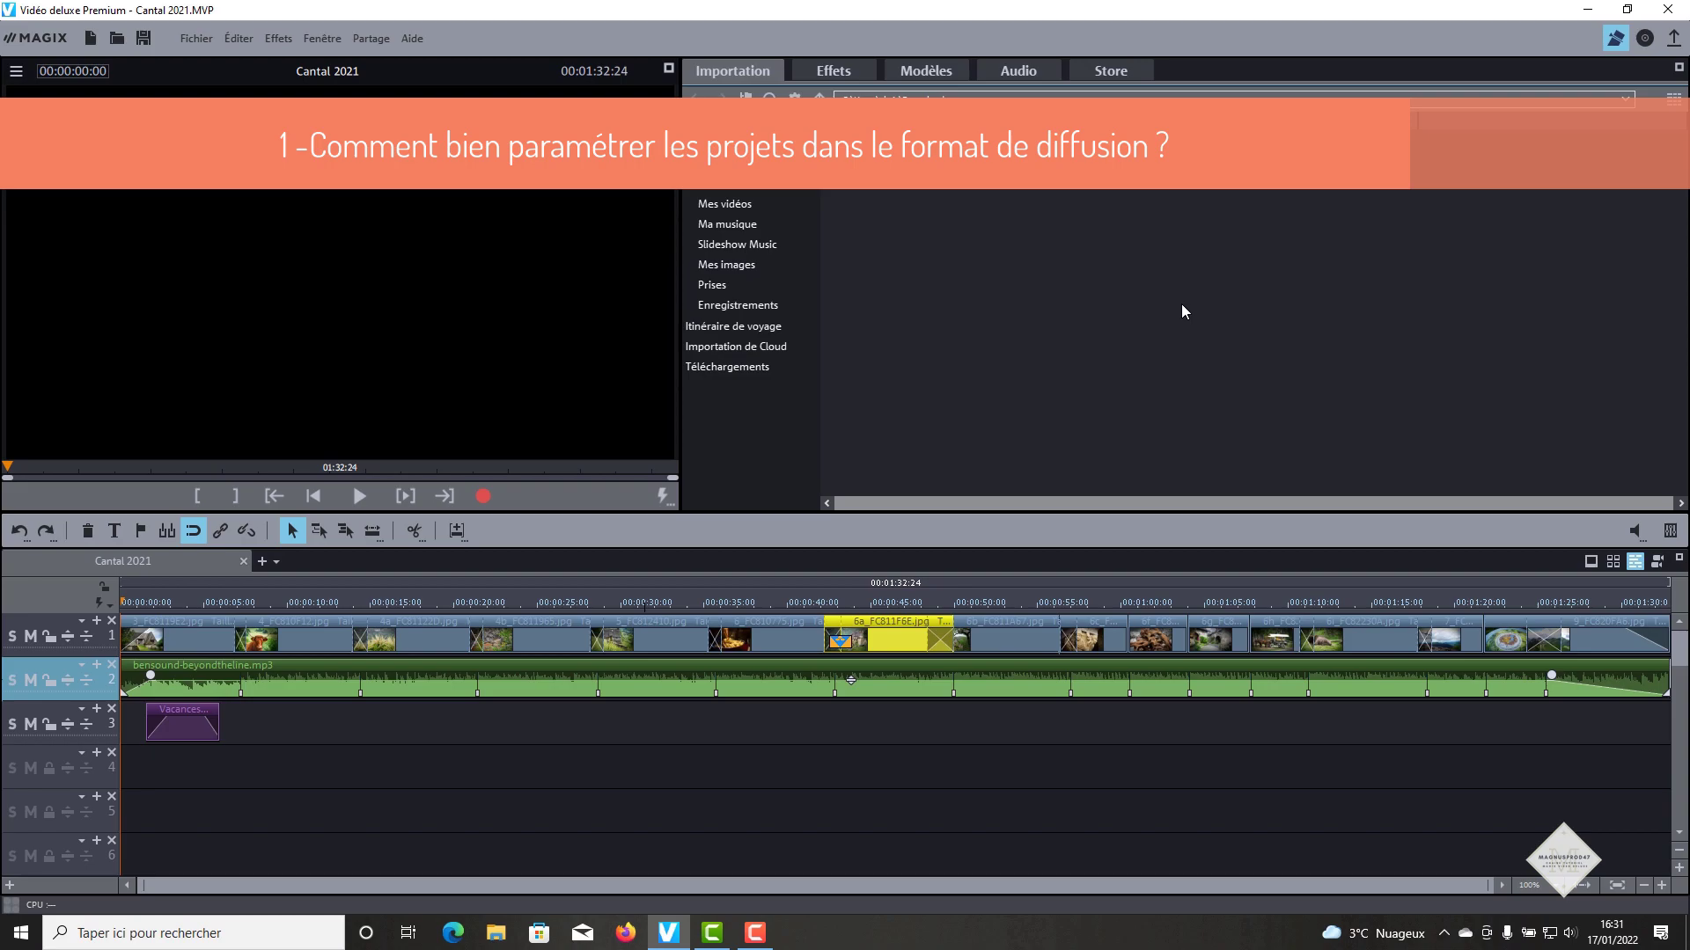
key("ctrl+s")
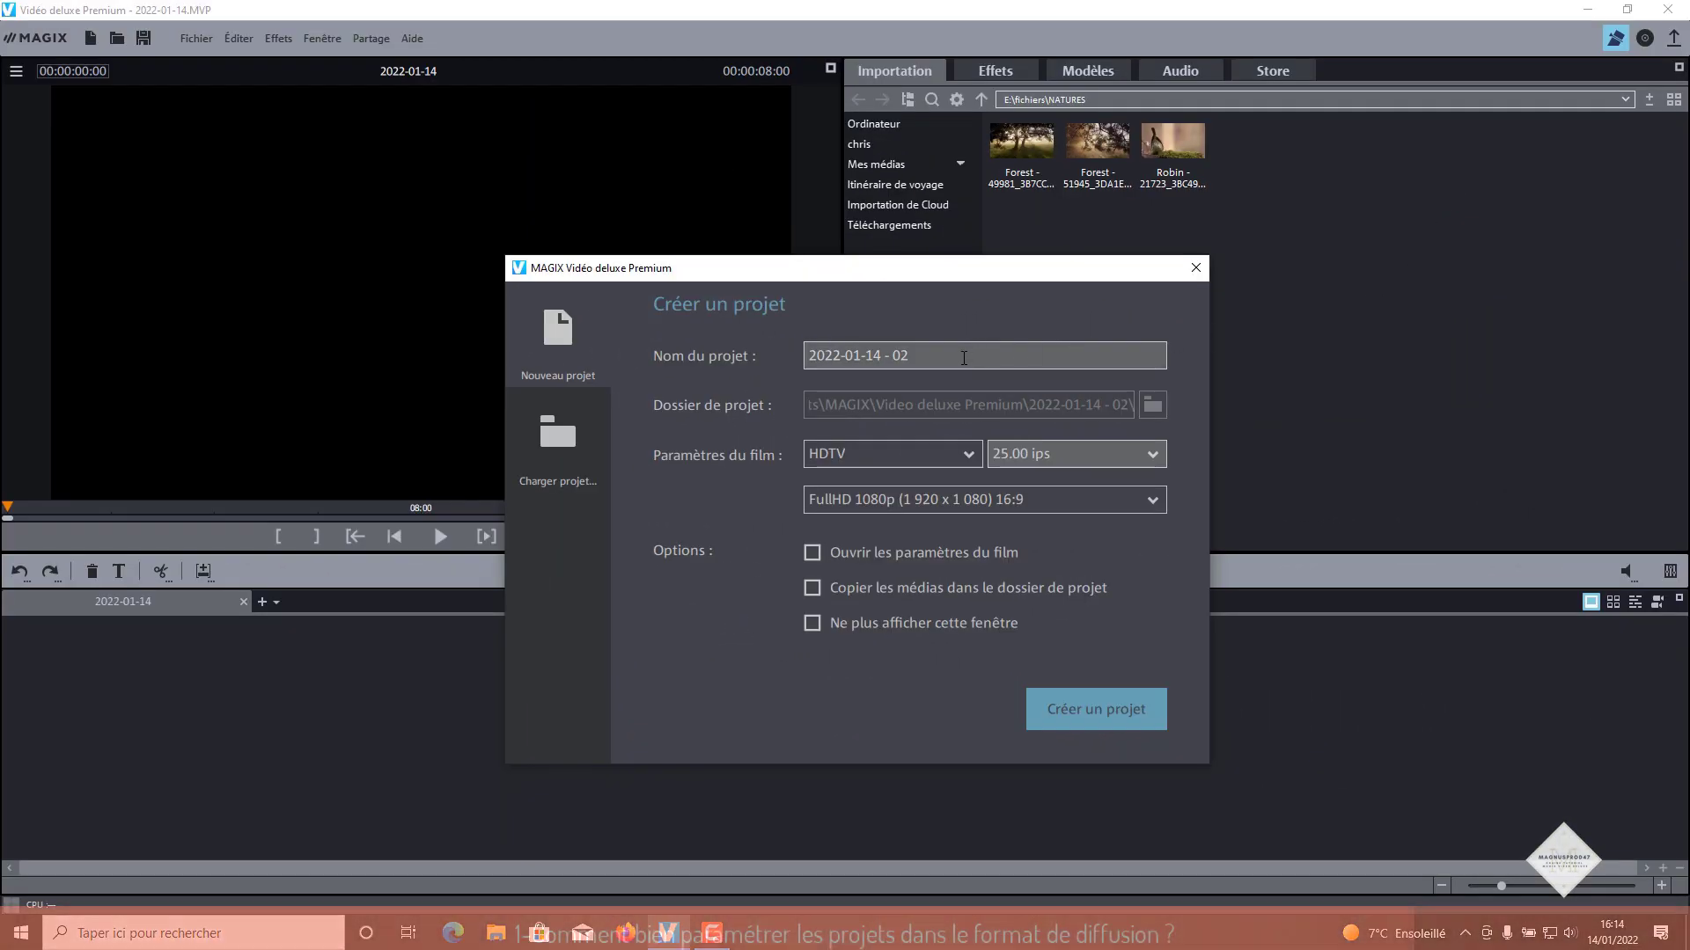
- Name the new project "Tutoriel" in the project creation dialog
left_click_drag(983, 355, 776, 355)
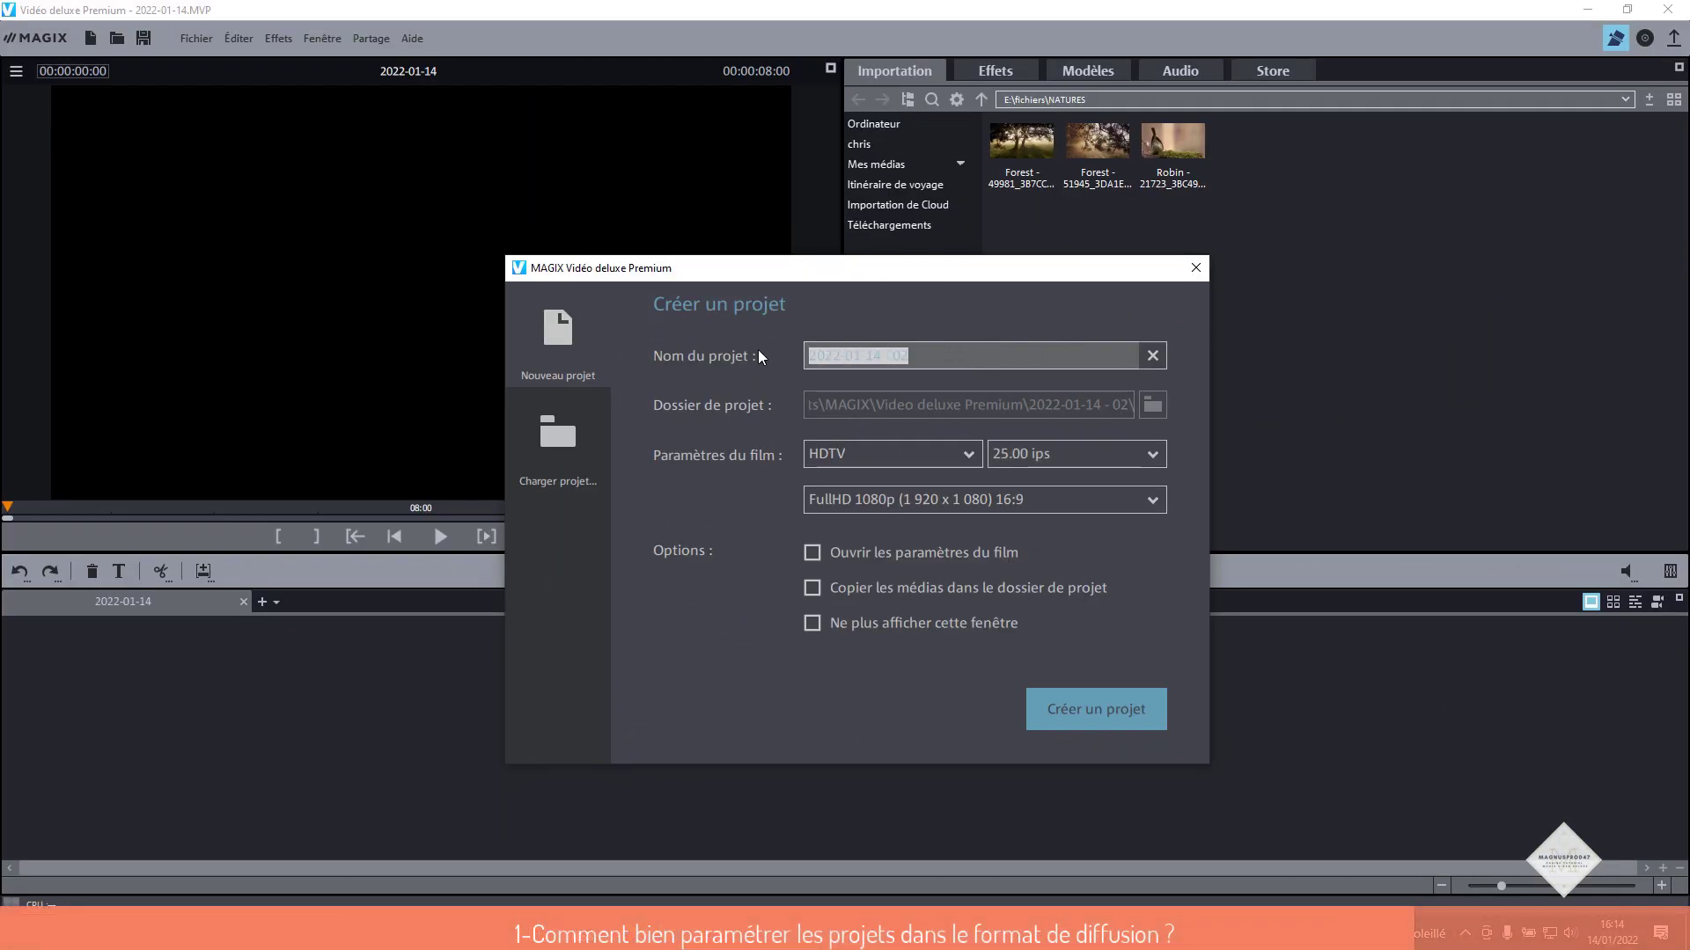
type("Tutoriel")
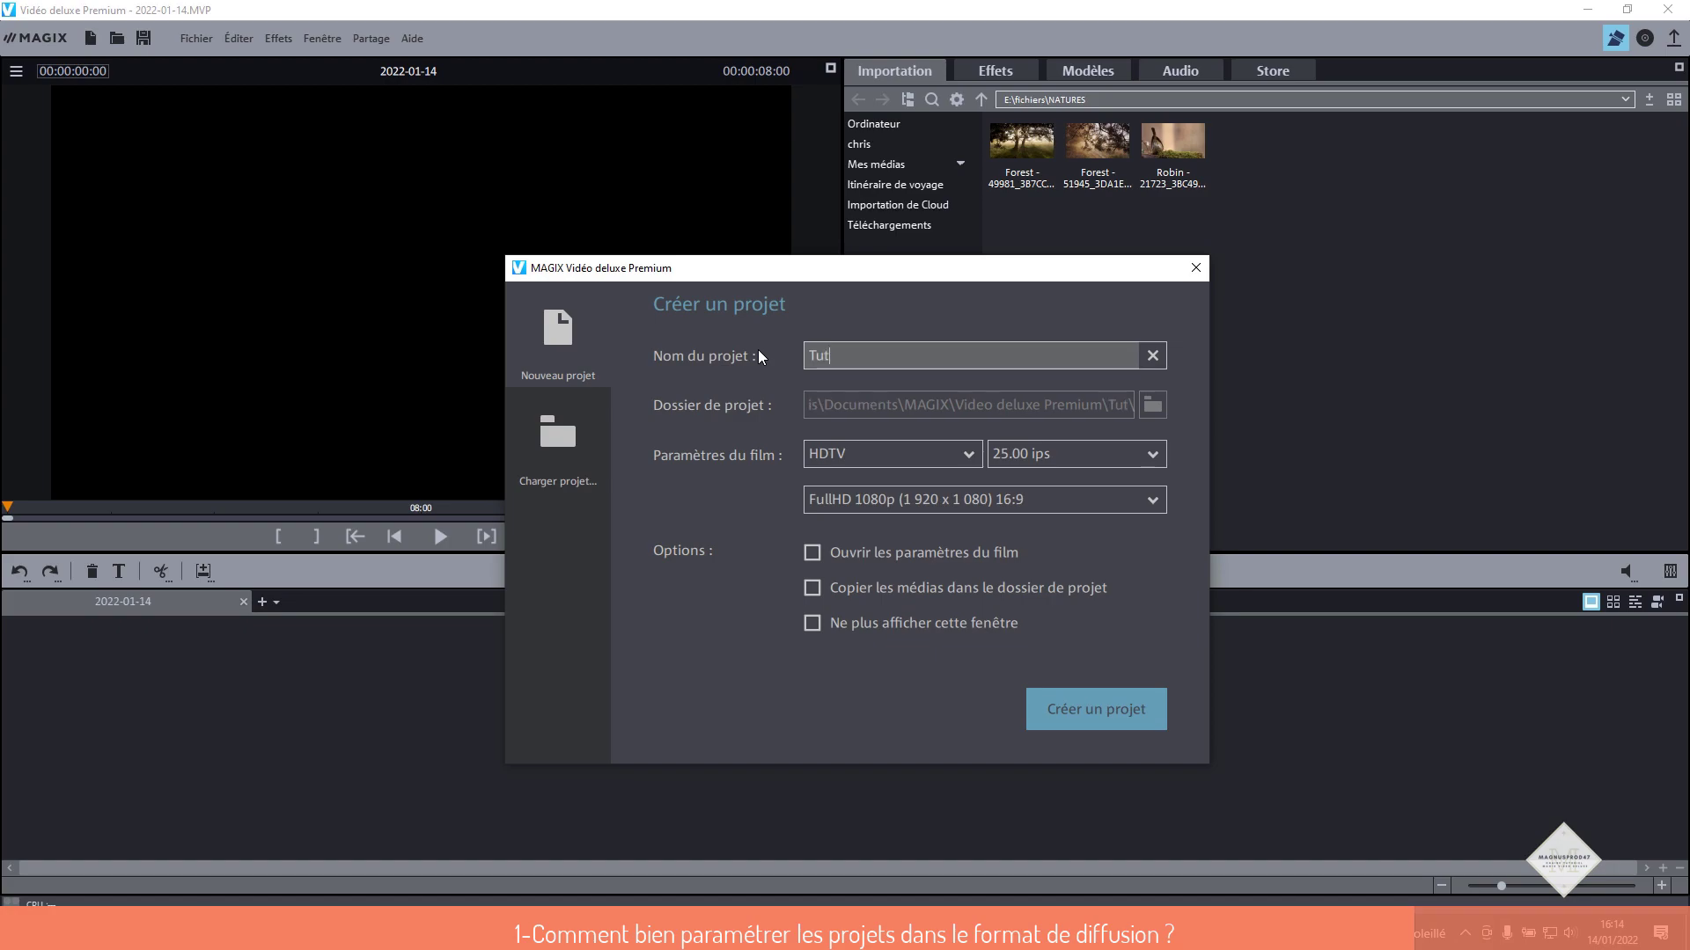
key("Tab")
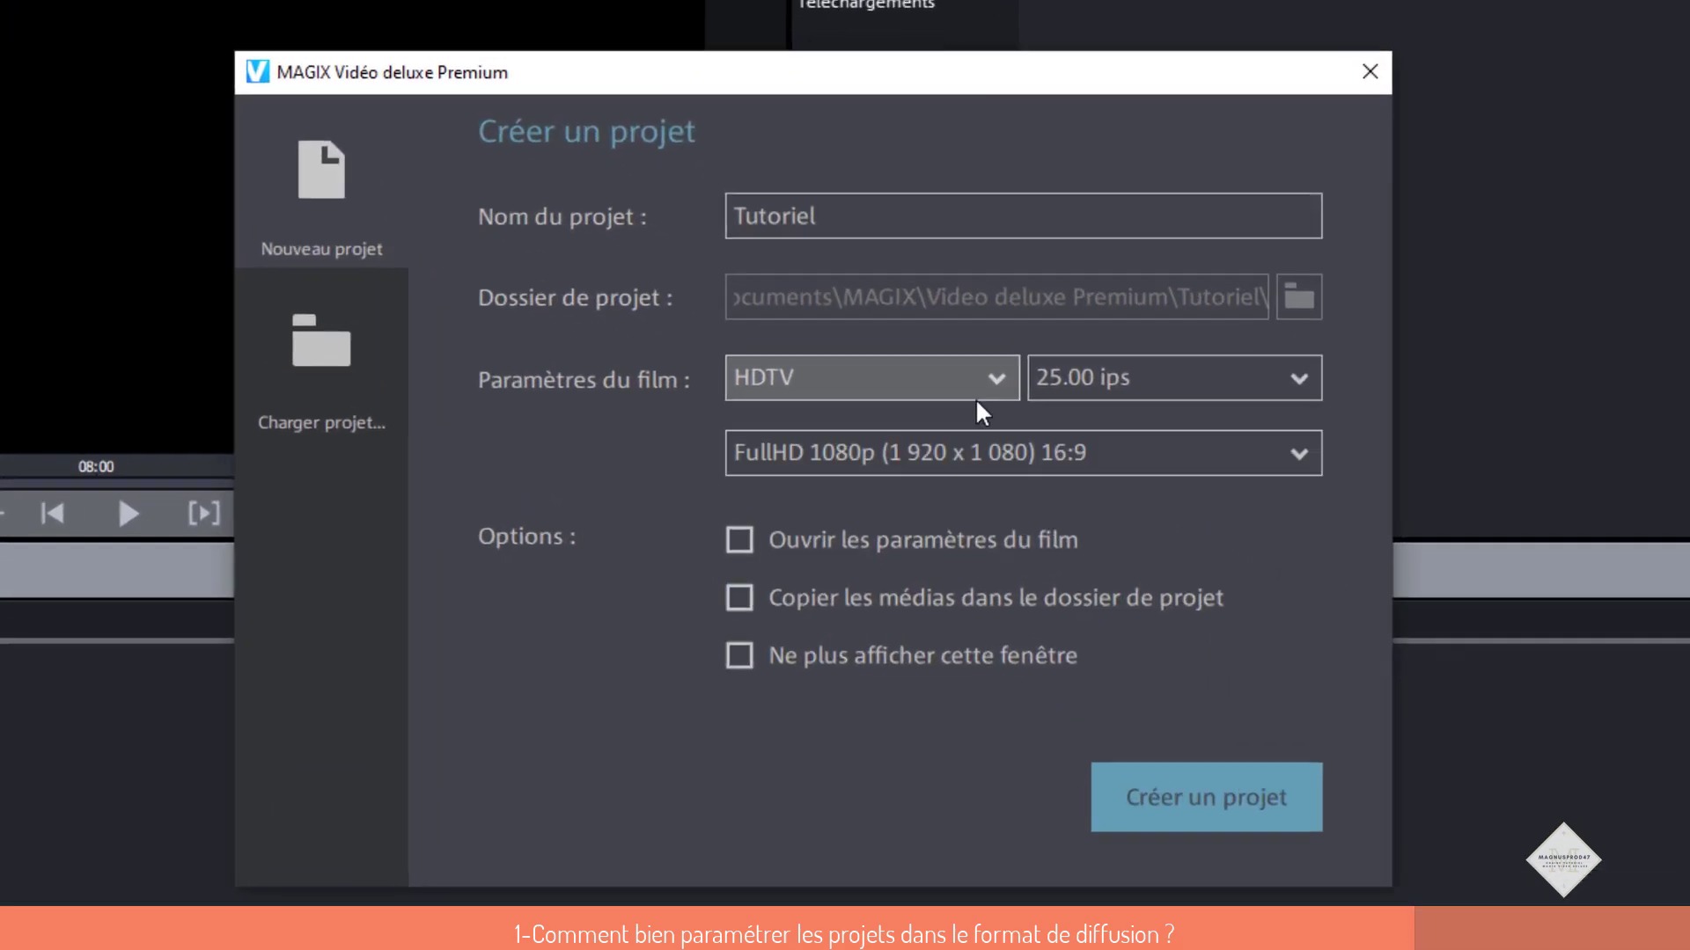
- Set the film format to UHD/UHD-2 and review its available resolutions and frame rates
left_click(968, 378)
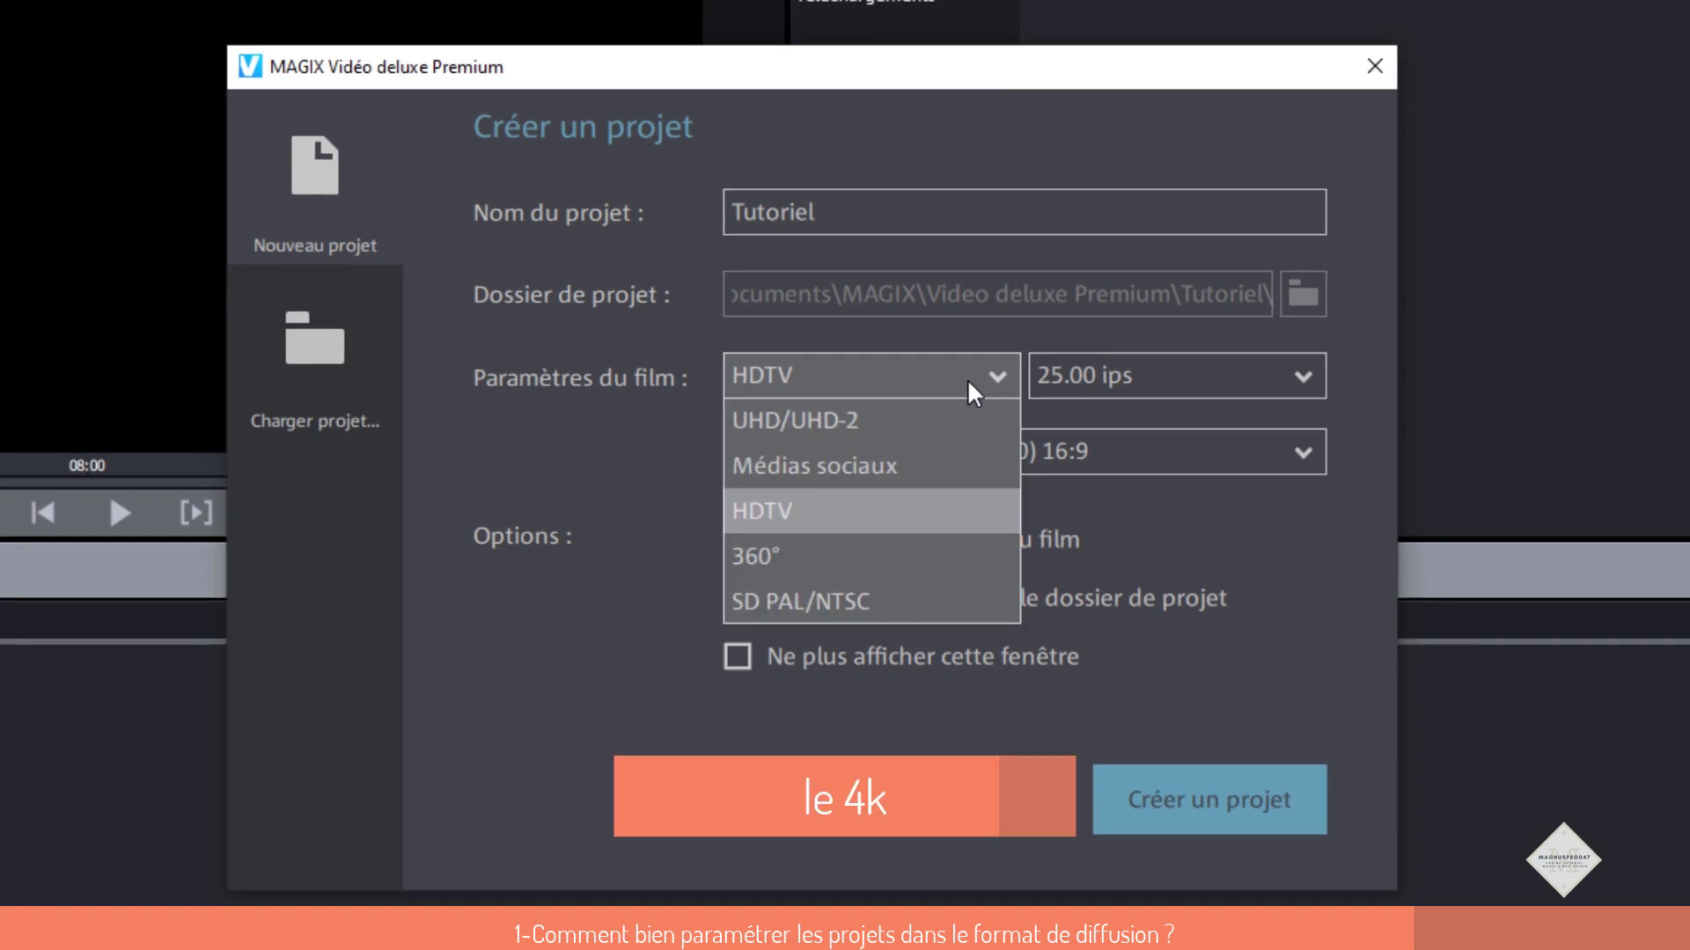
left_click(945, 424)
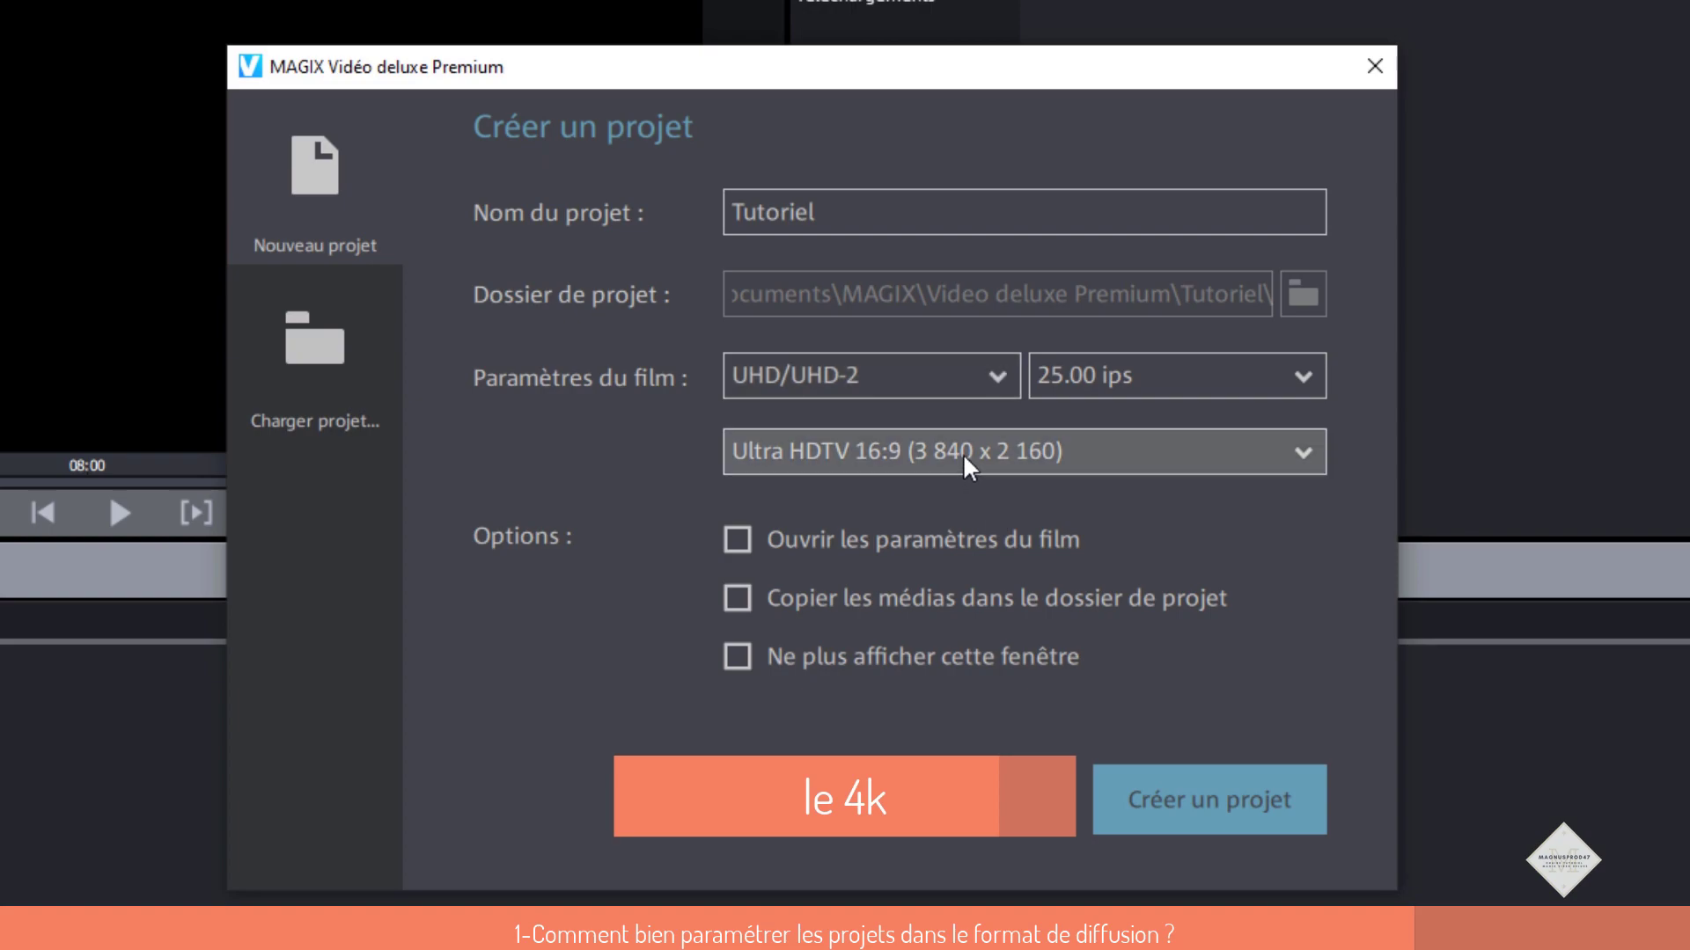
left_click(968, 466)
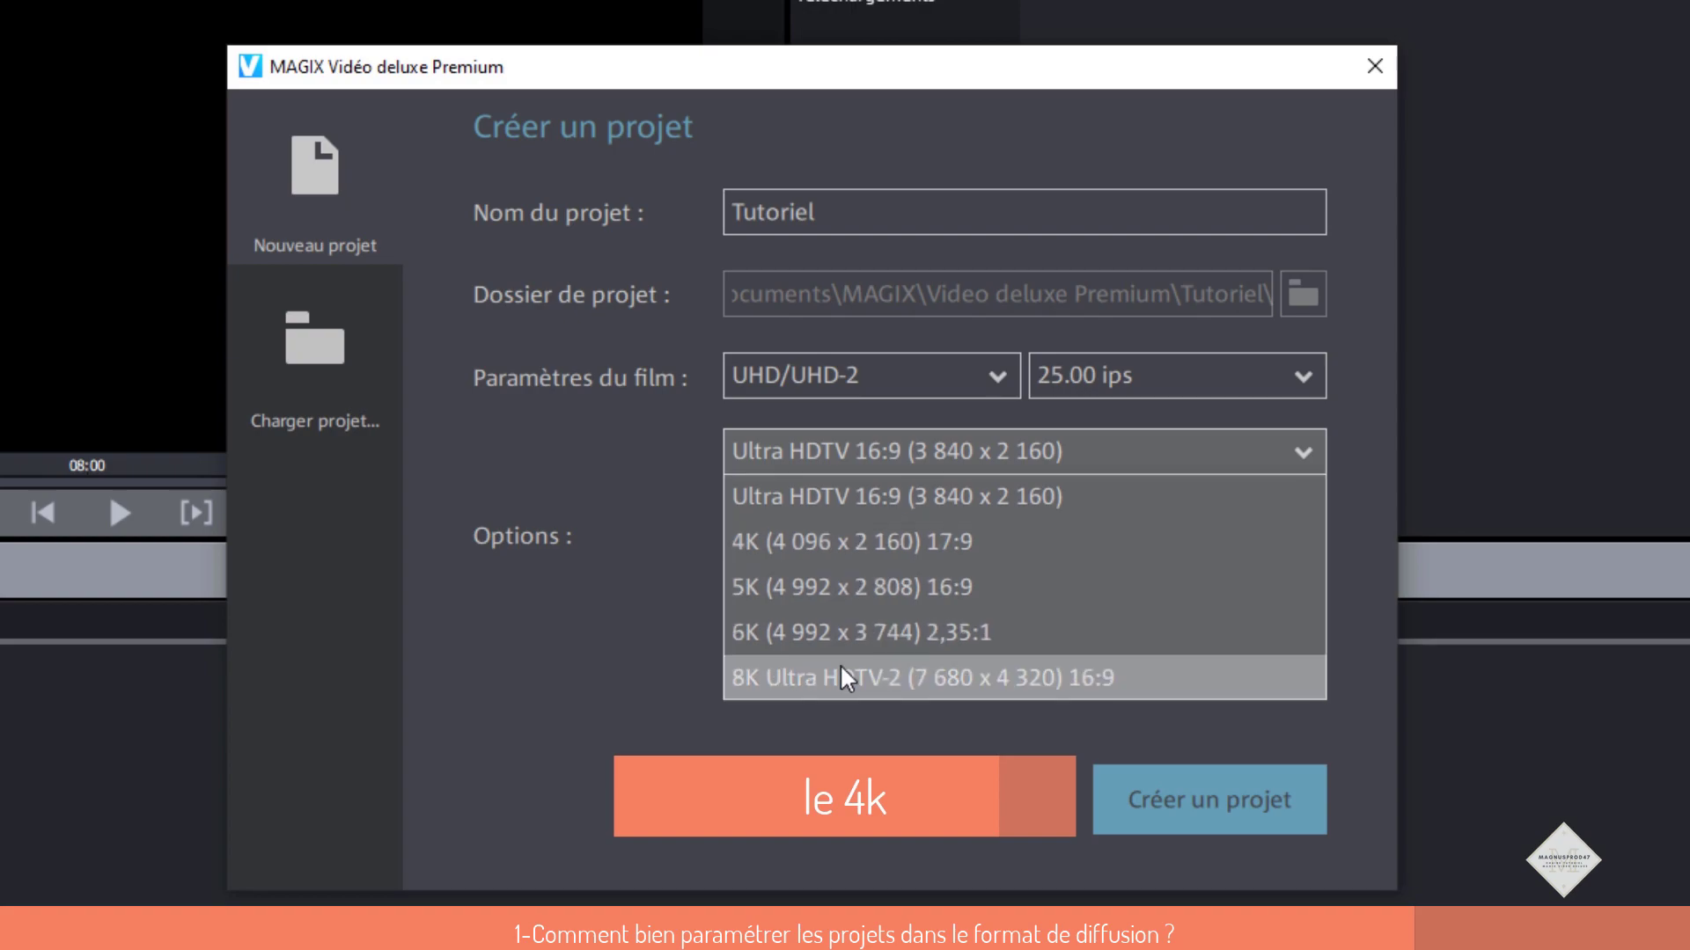
left_click(1205, 455)
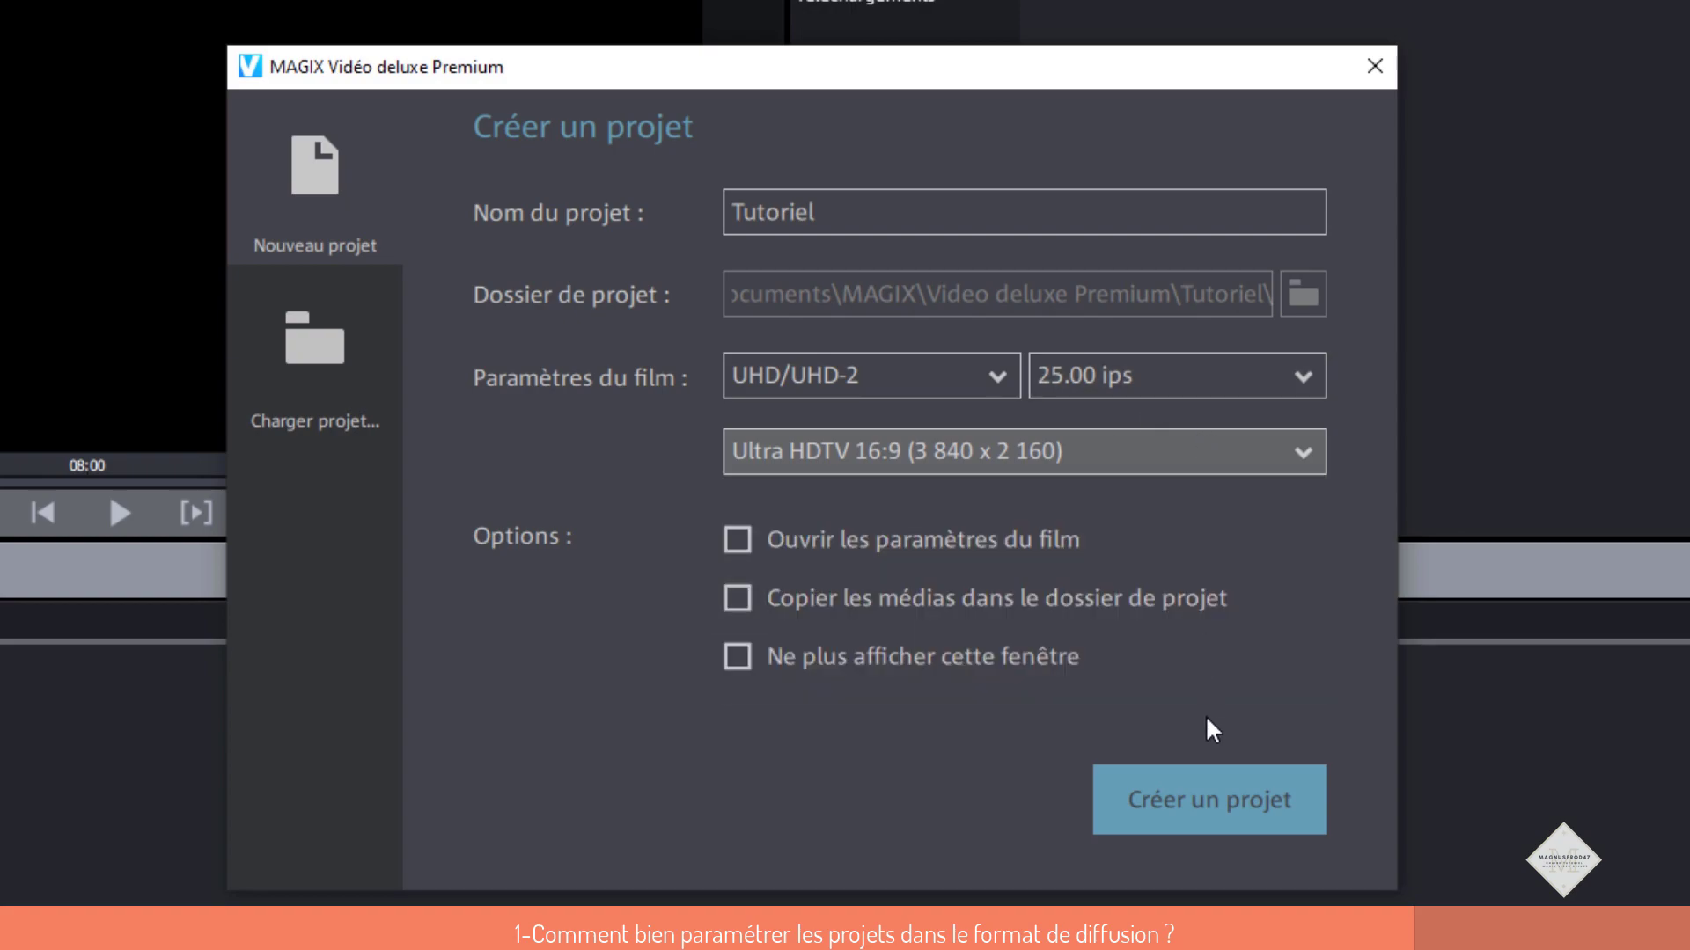
left_click(1188, 396)
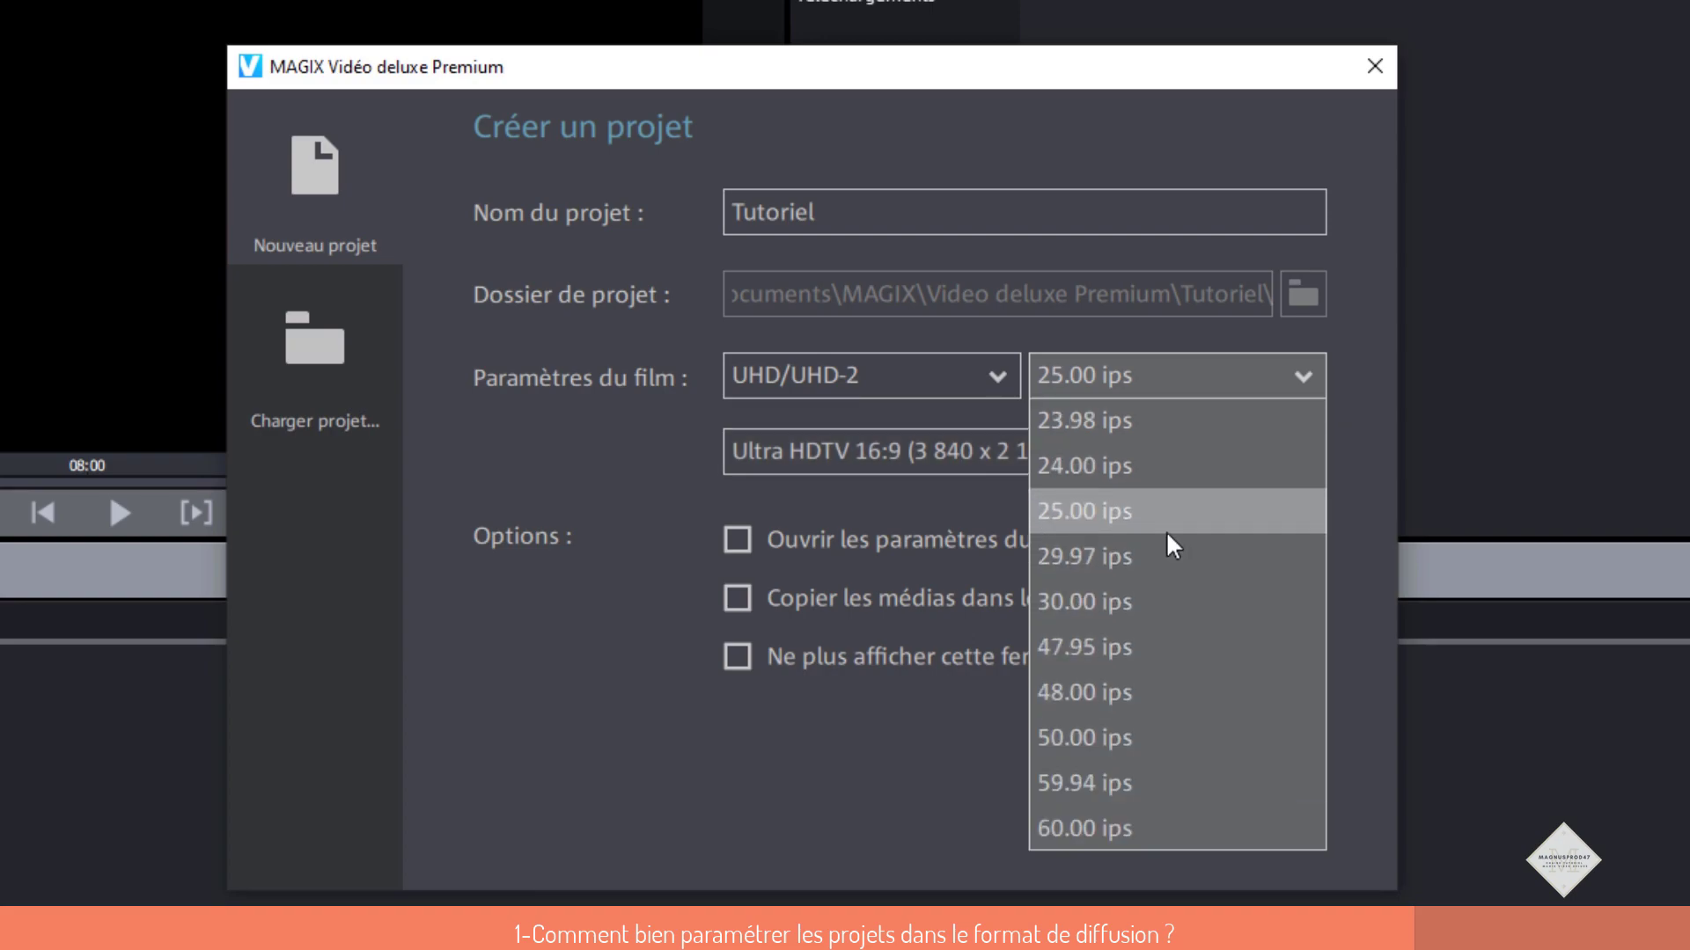
left_click(1165, 336)
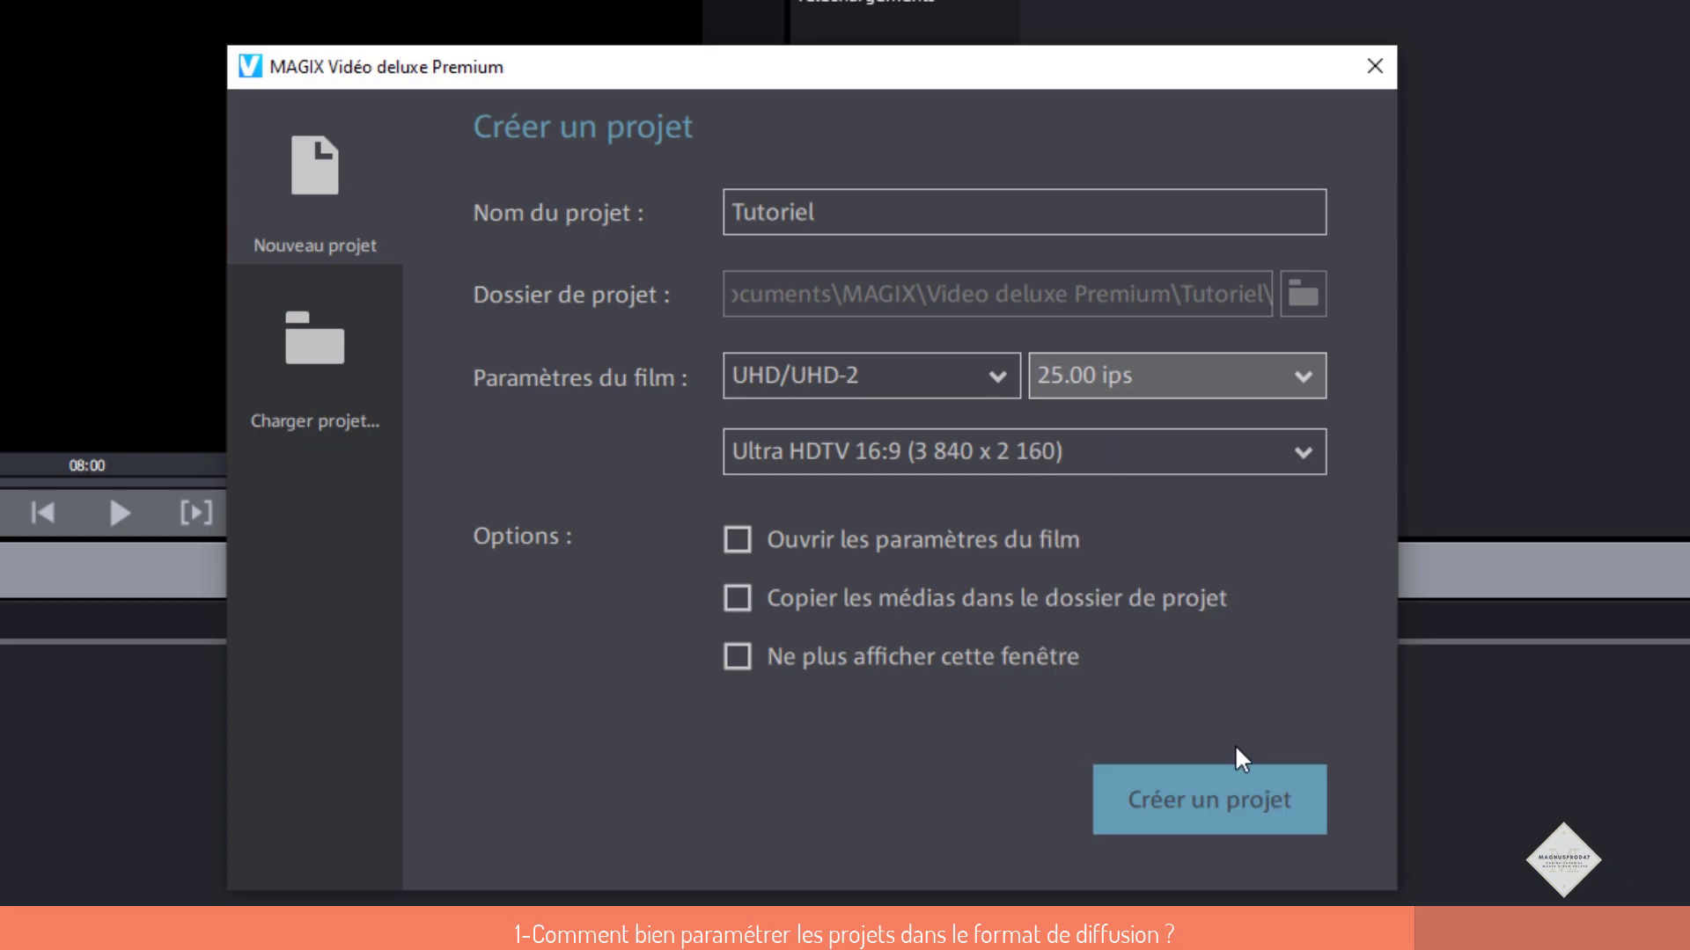
- Switch the film format to Médias sociaux and review its square and portrait resolutions
left_click(1001, 379)
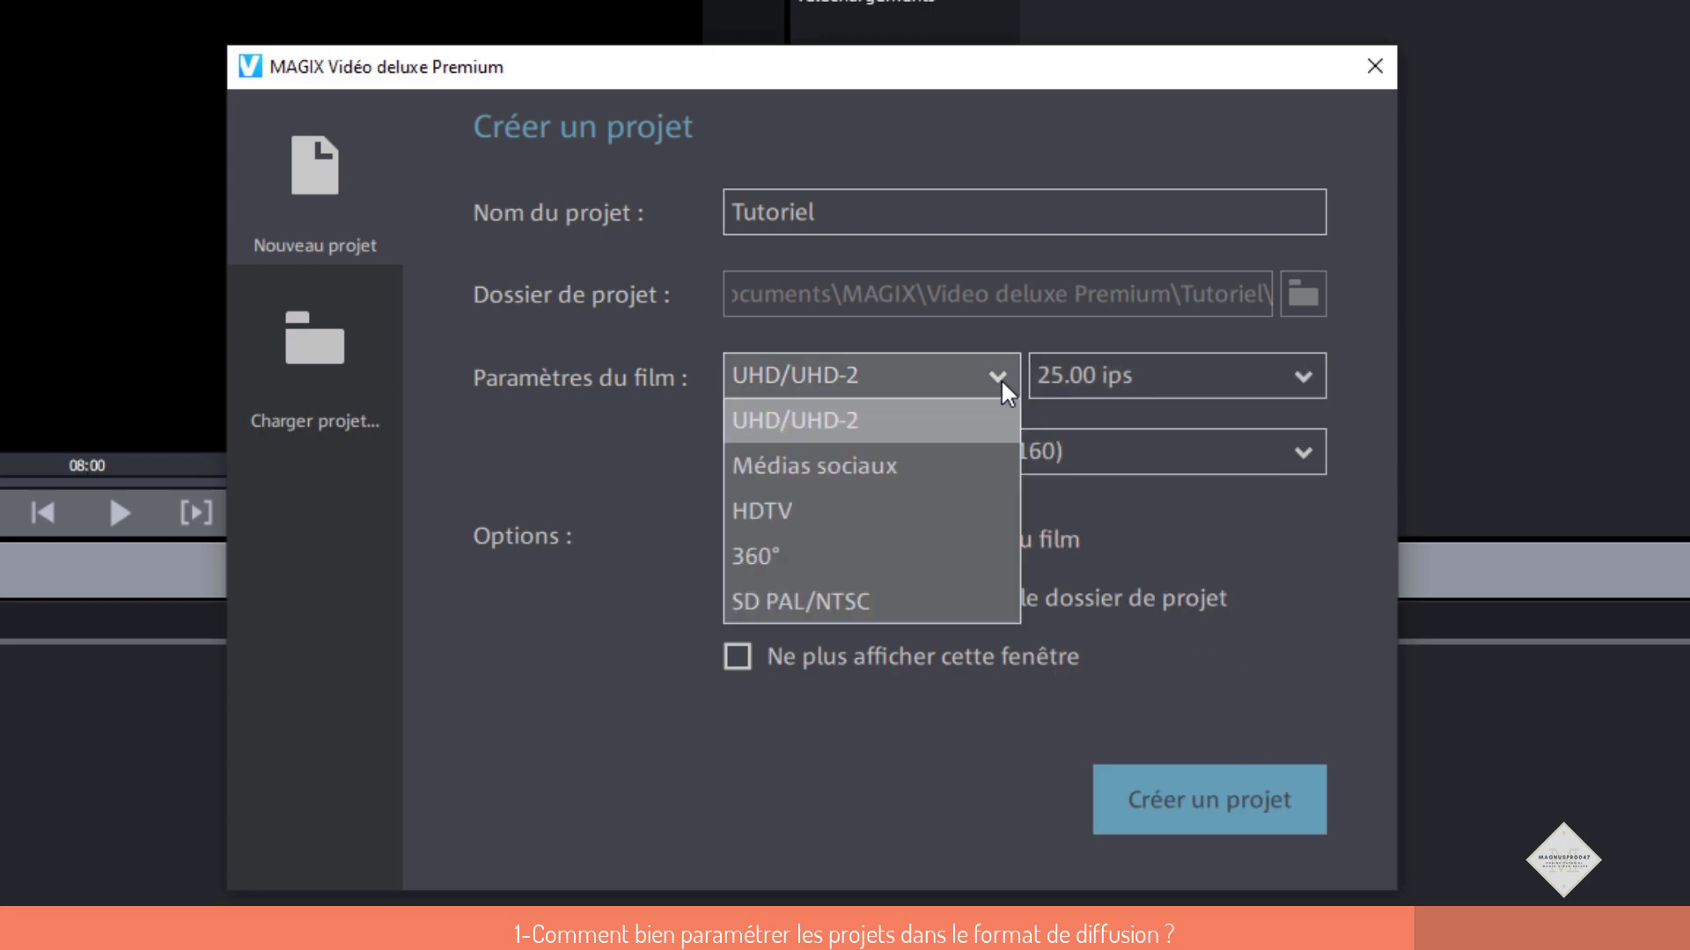
left_click(923, 467)
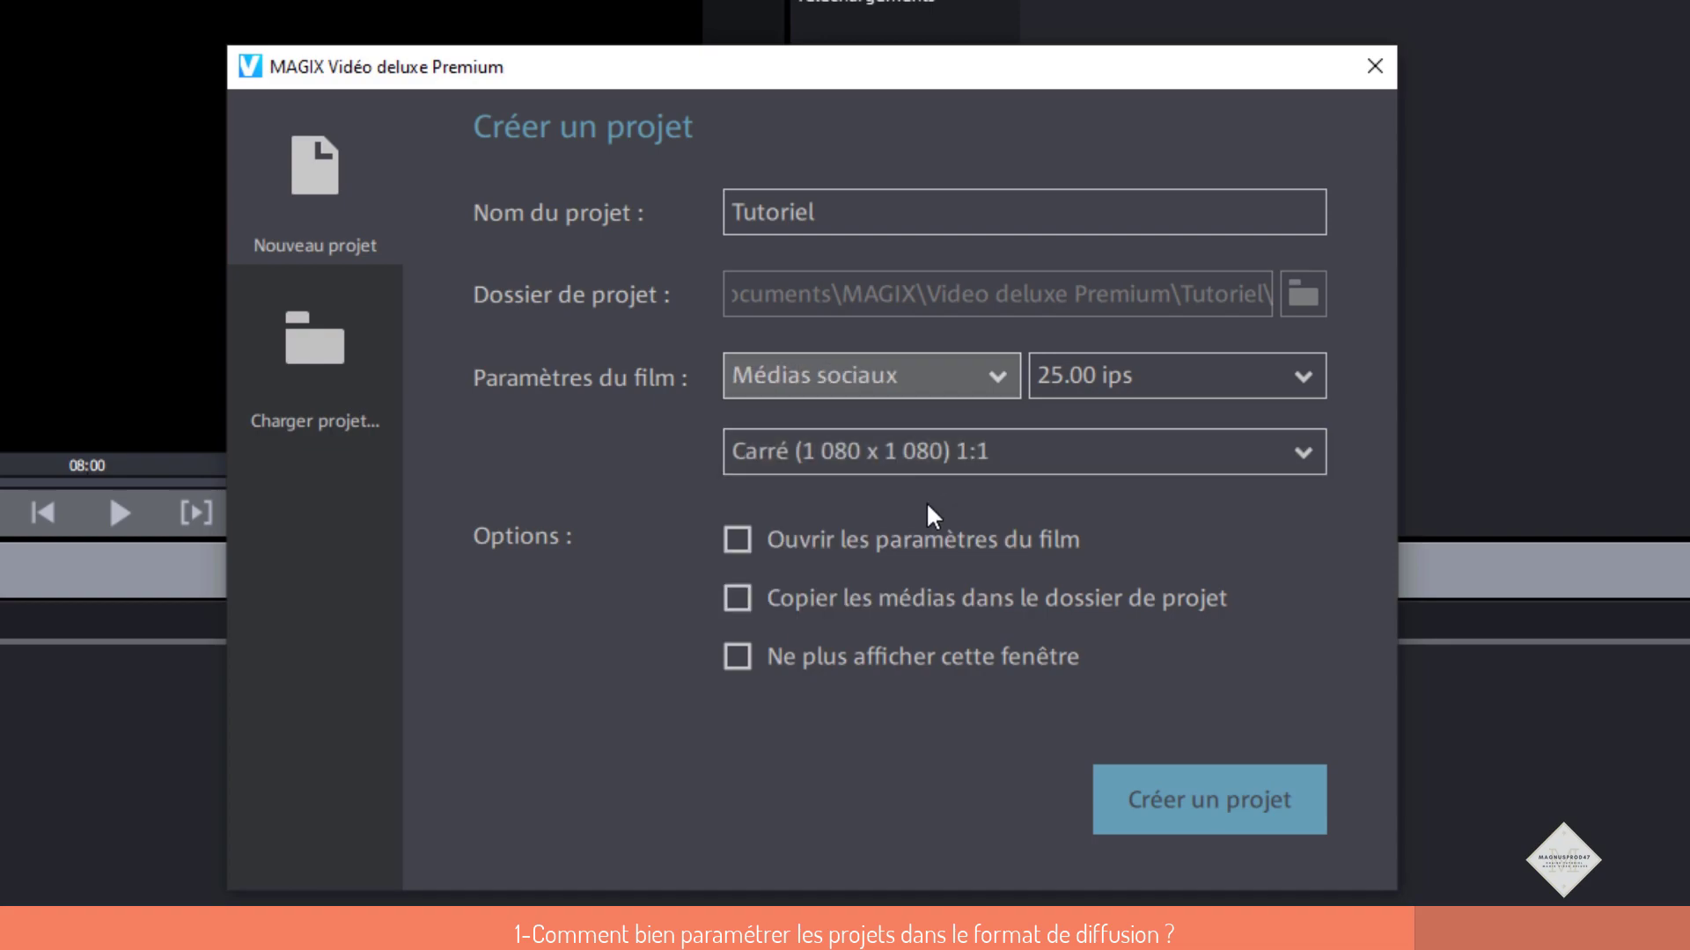
left_click(984, 447)
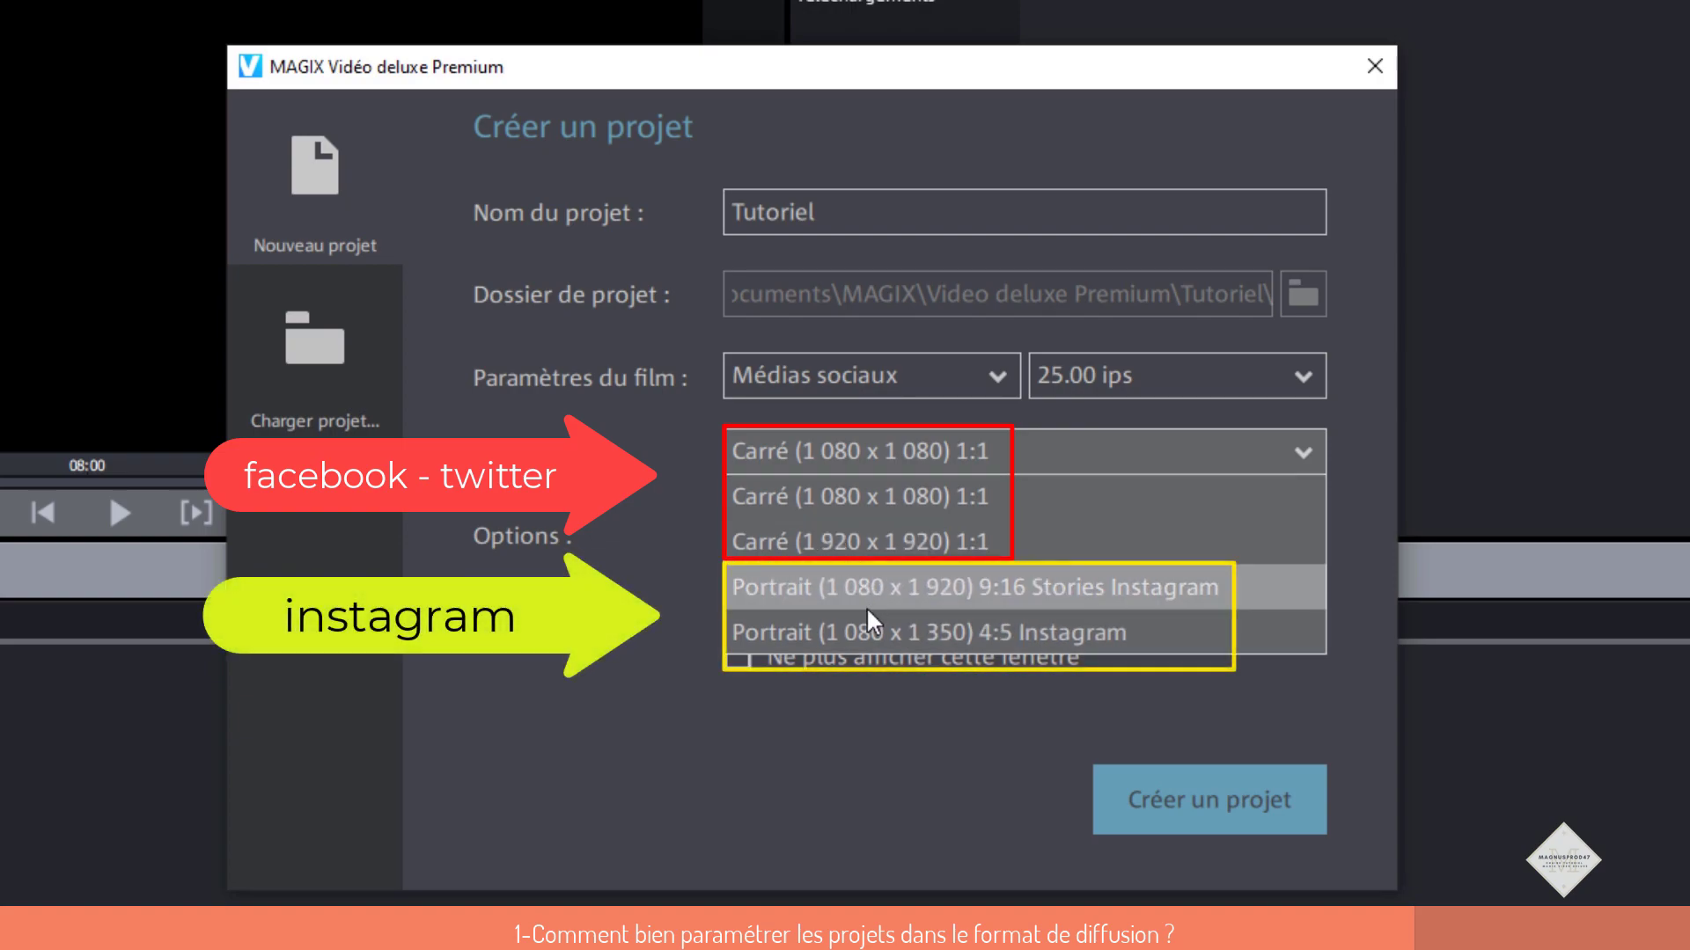
left_click(1043, 401)
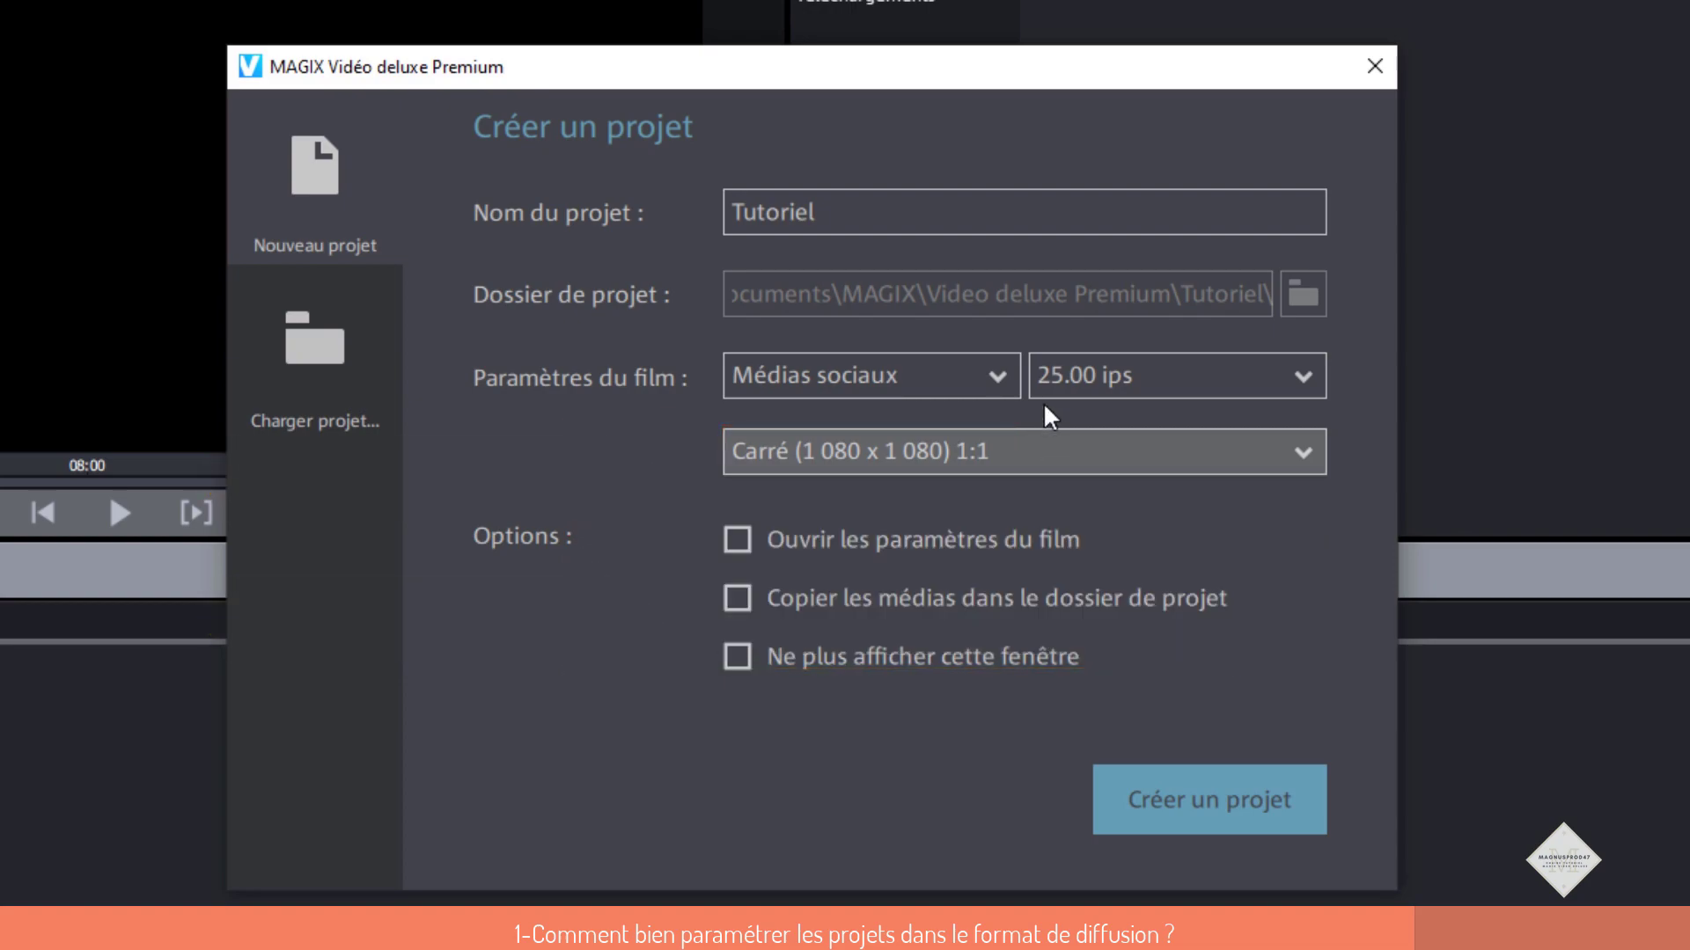
- Switch the film format to 360° and review its resolution and frame rate choices
left_click(995, 378)
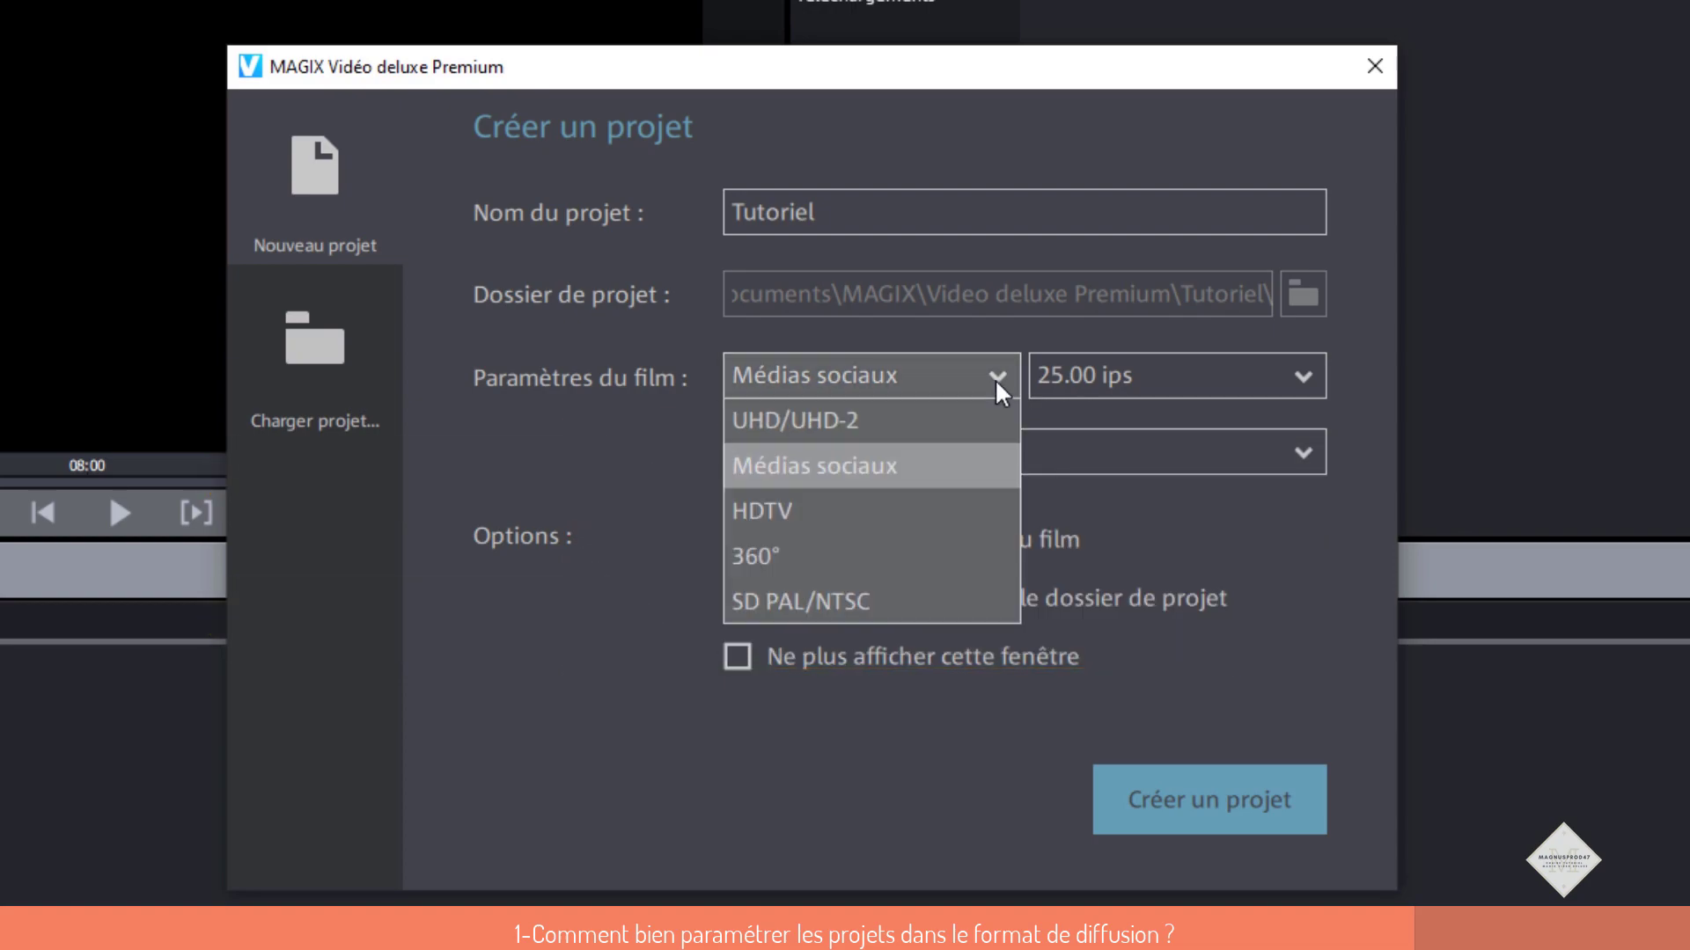
left_click(962, 560)
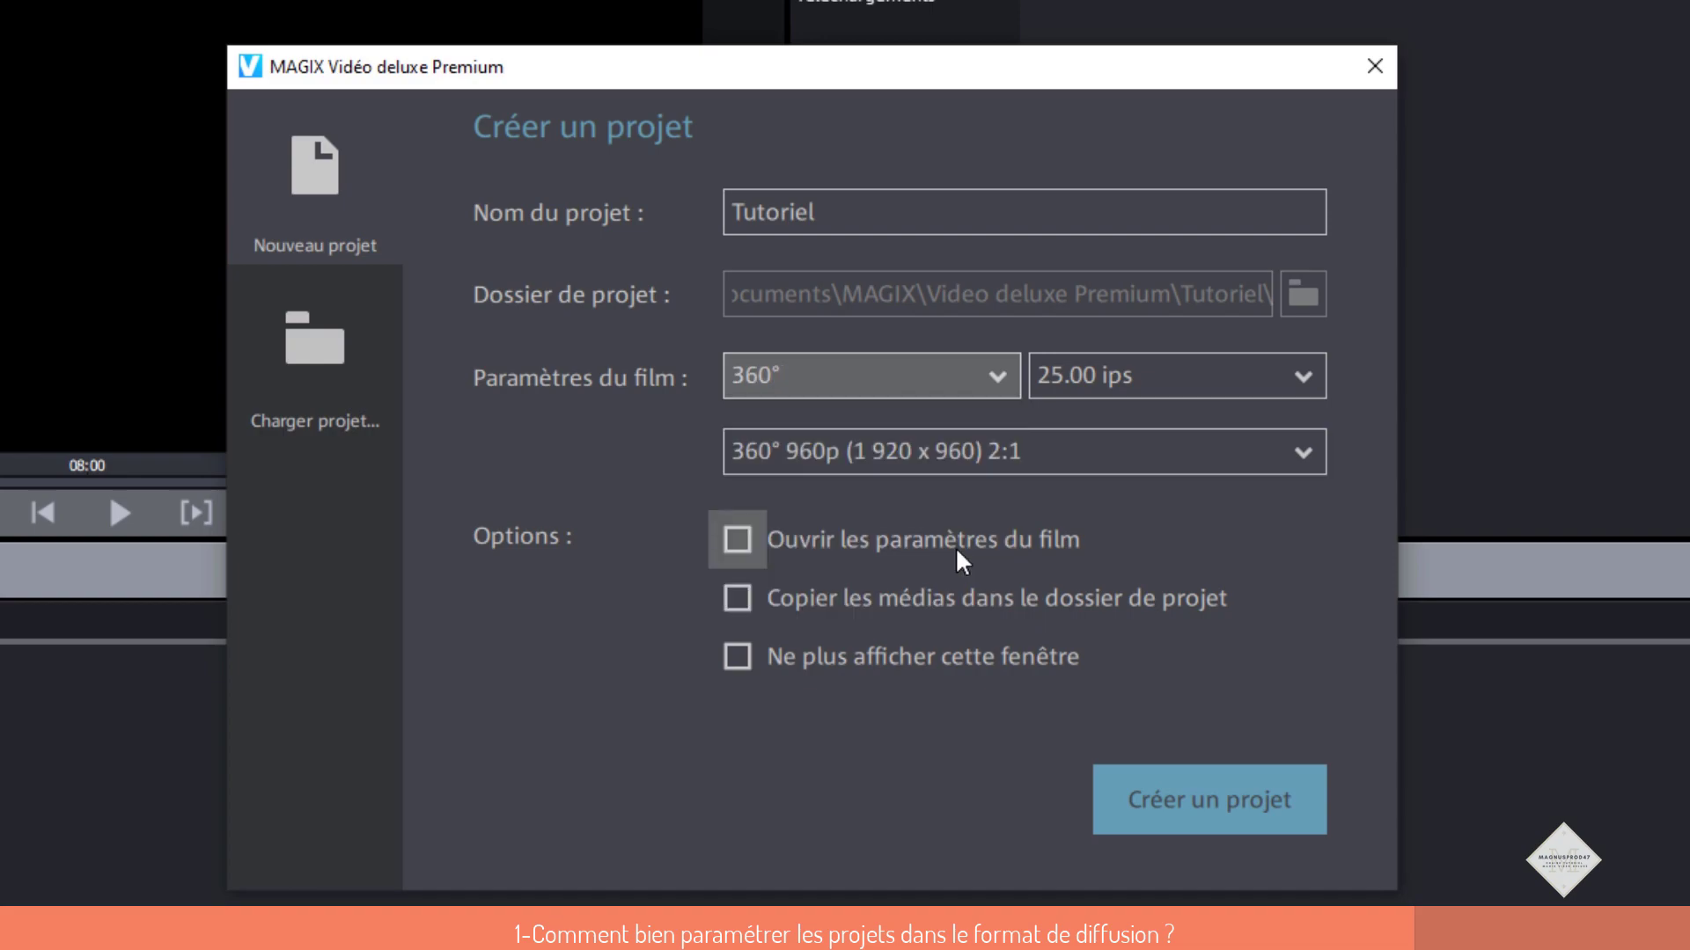
left_click(1032, 454)
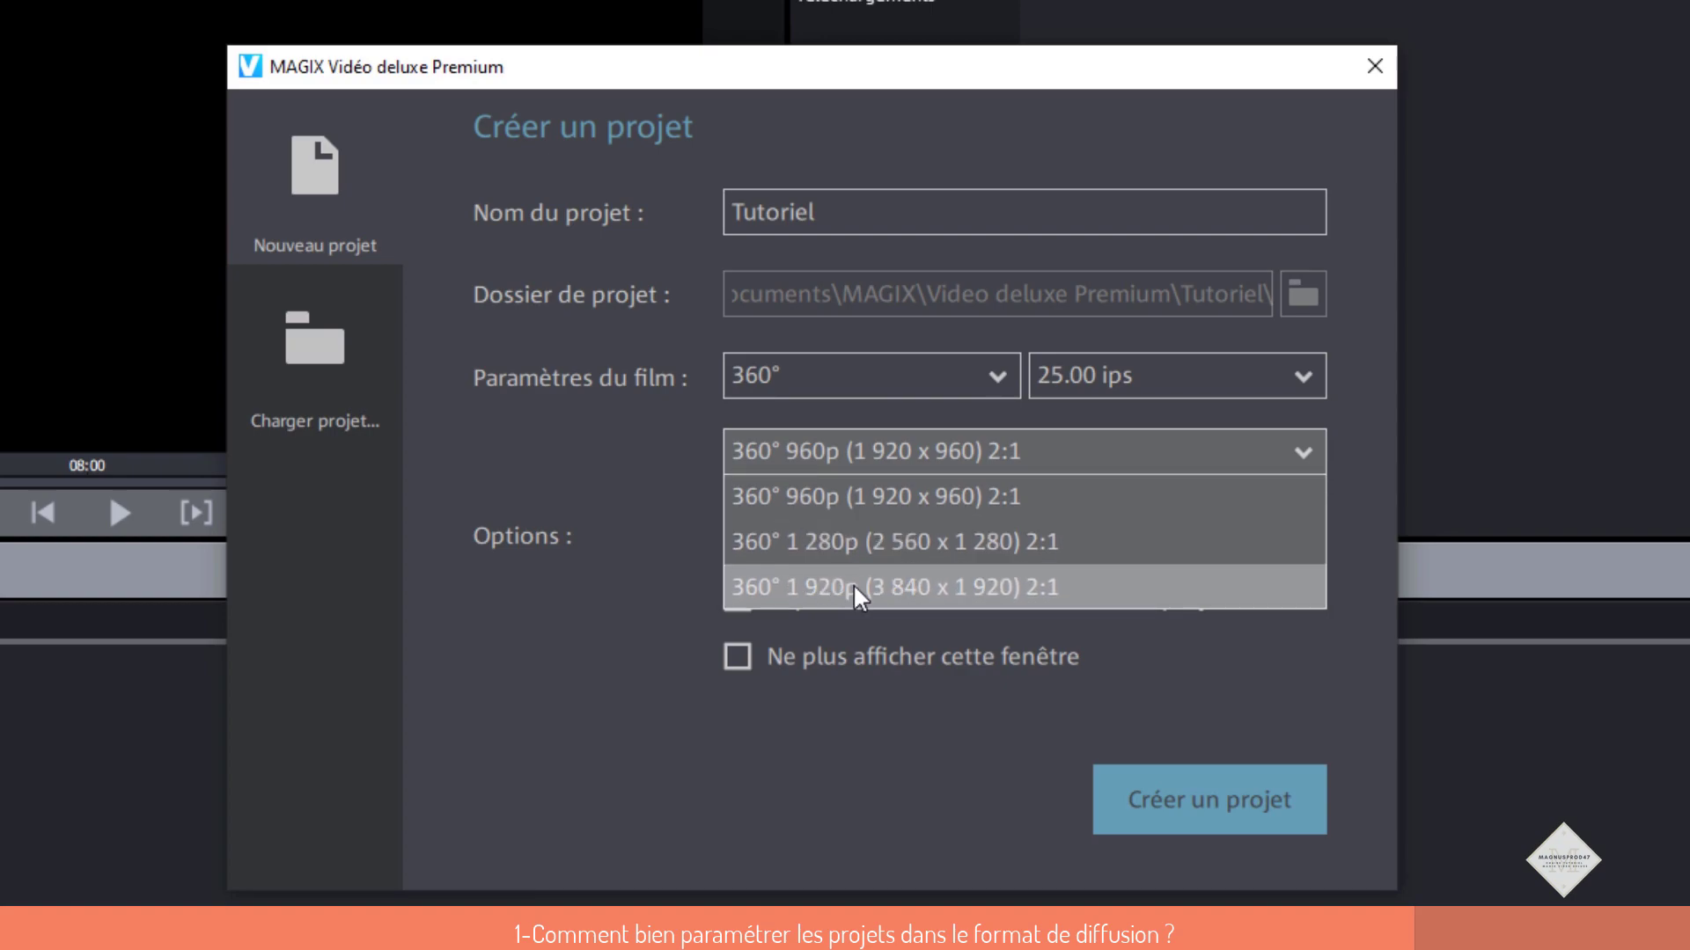
left_click(911, 405)
left_click(1174, 380)
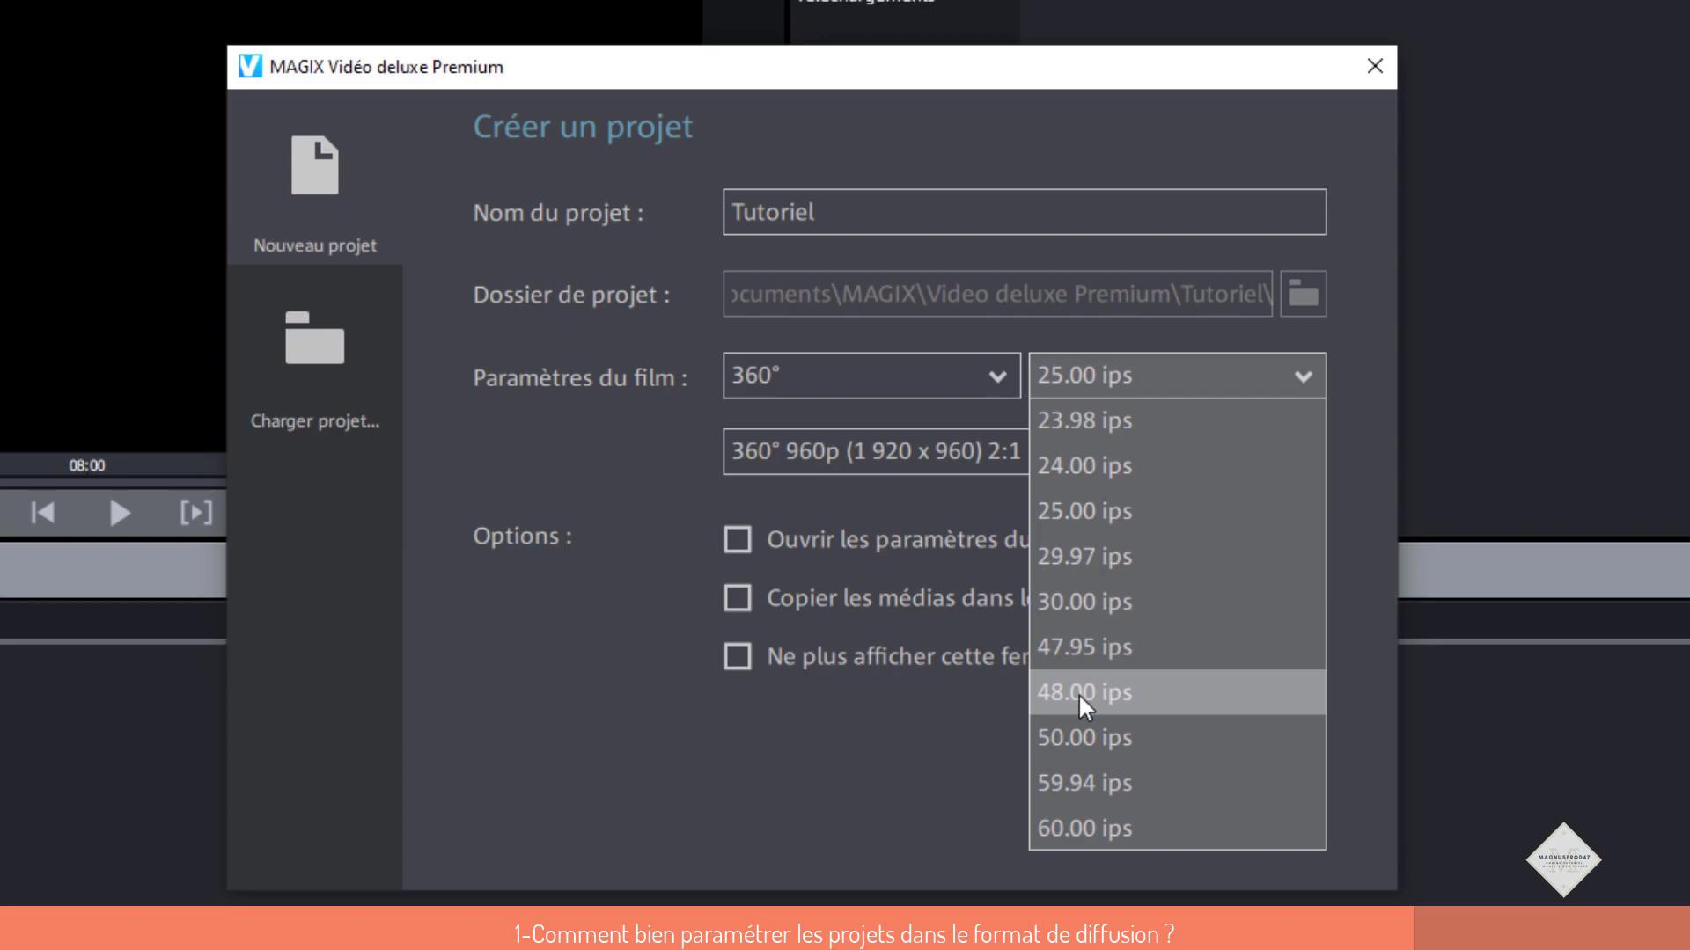
left_click(971, 490)
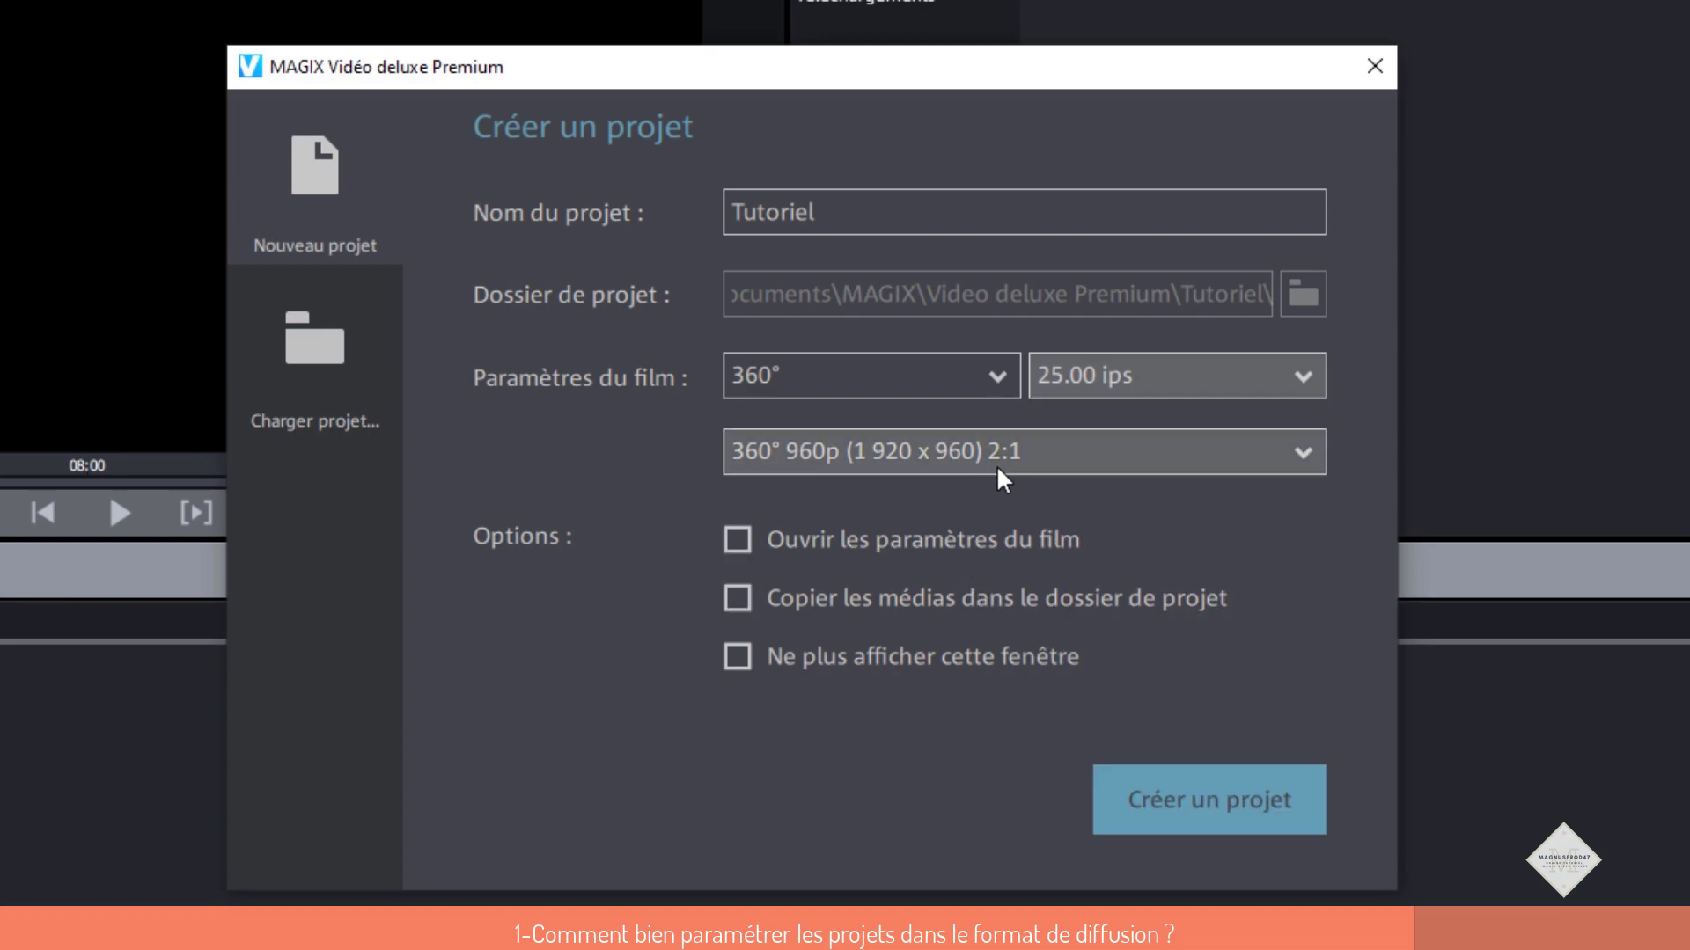
- Set the film format to HDTV, FullHD 1080p (1 920 x 1 080) 16:9, and enable copying media into the project folder
left_click(1000, 382)
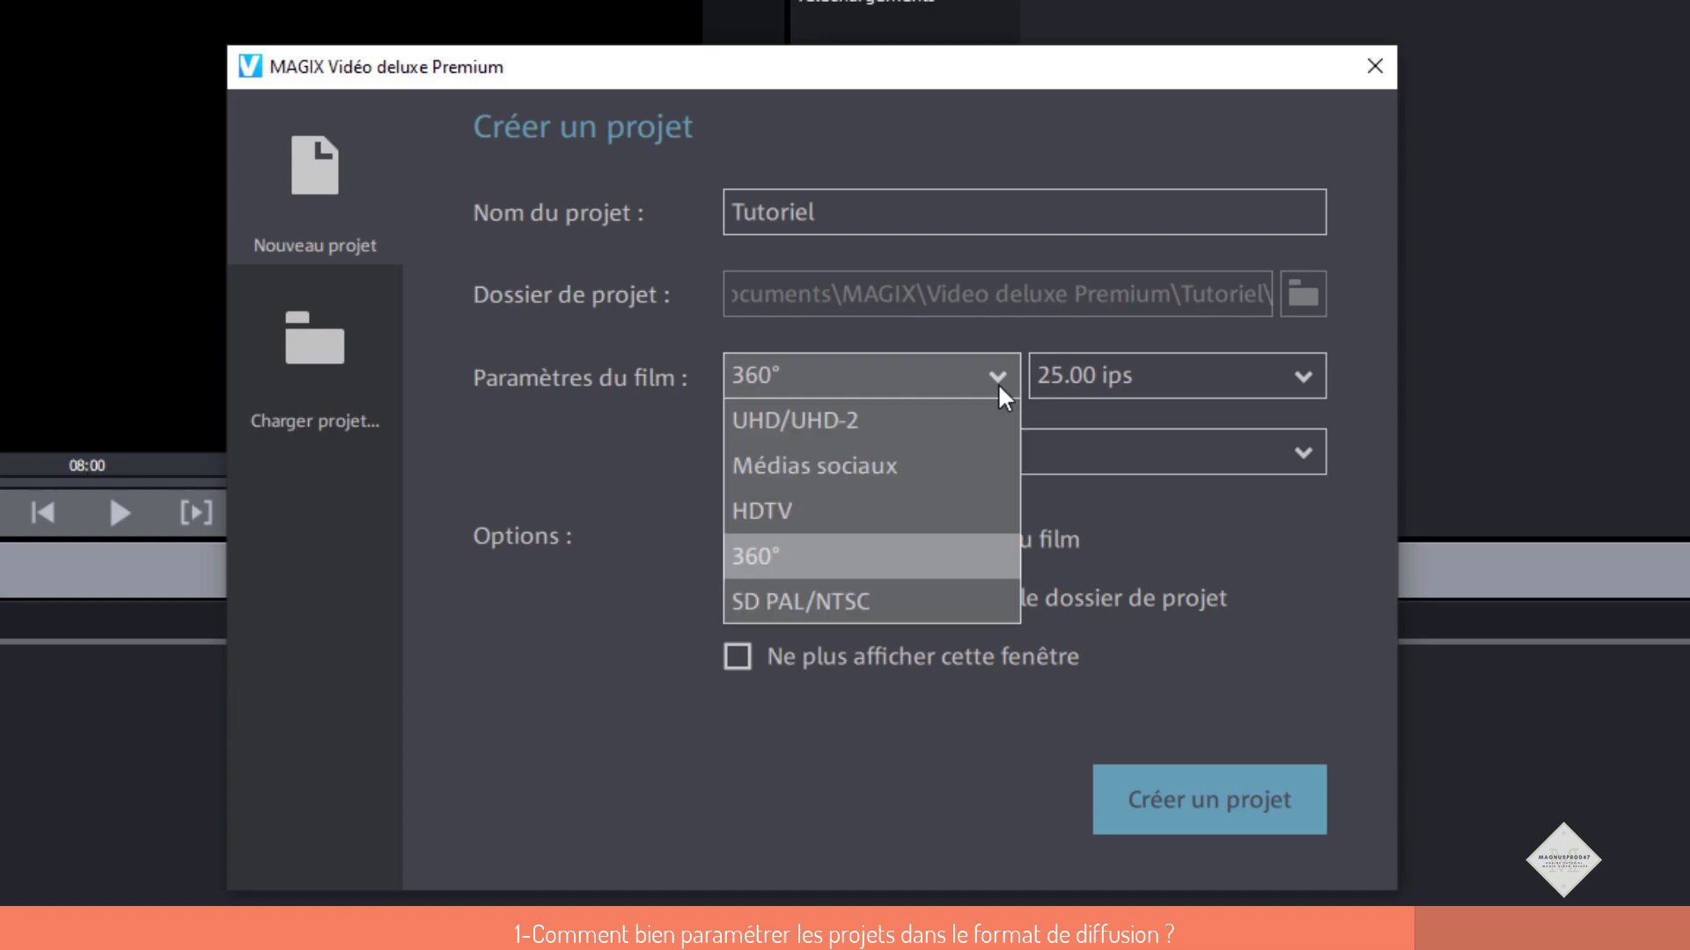
left_click(894, 509)
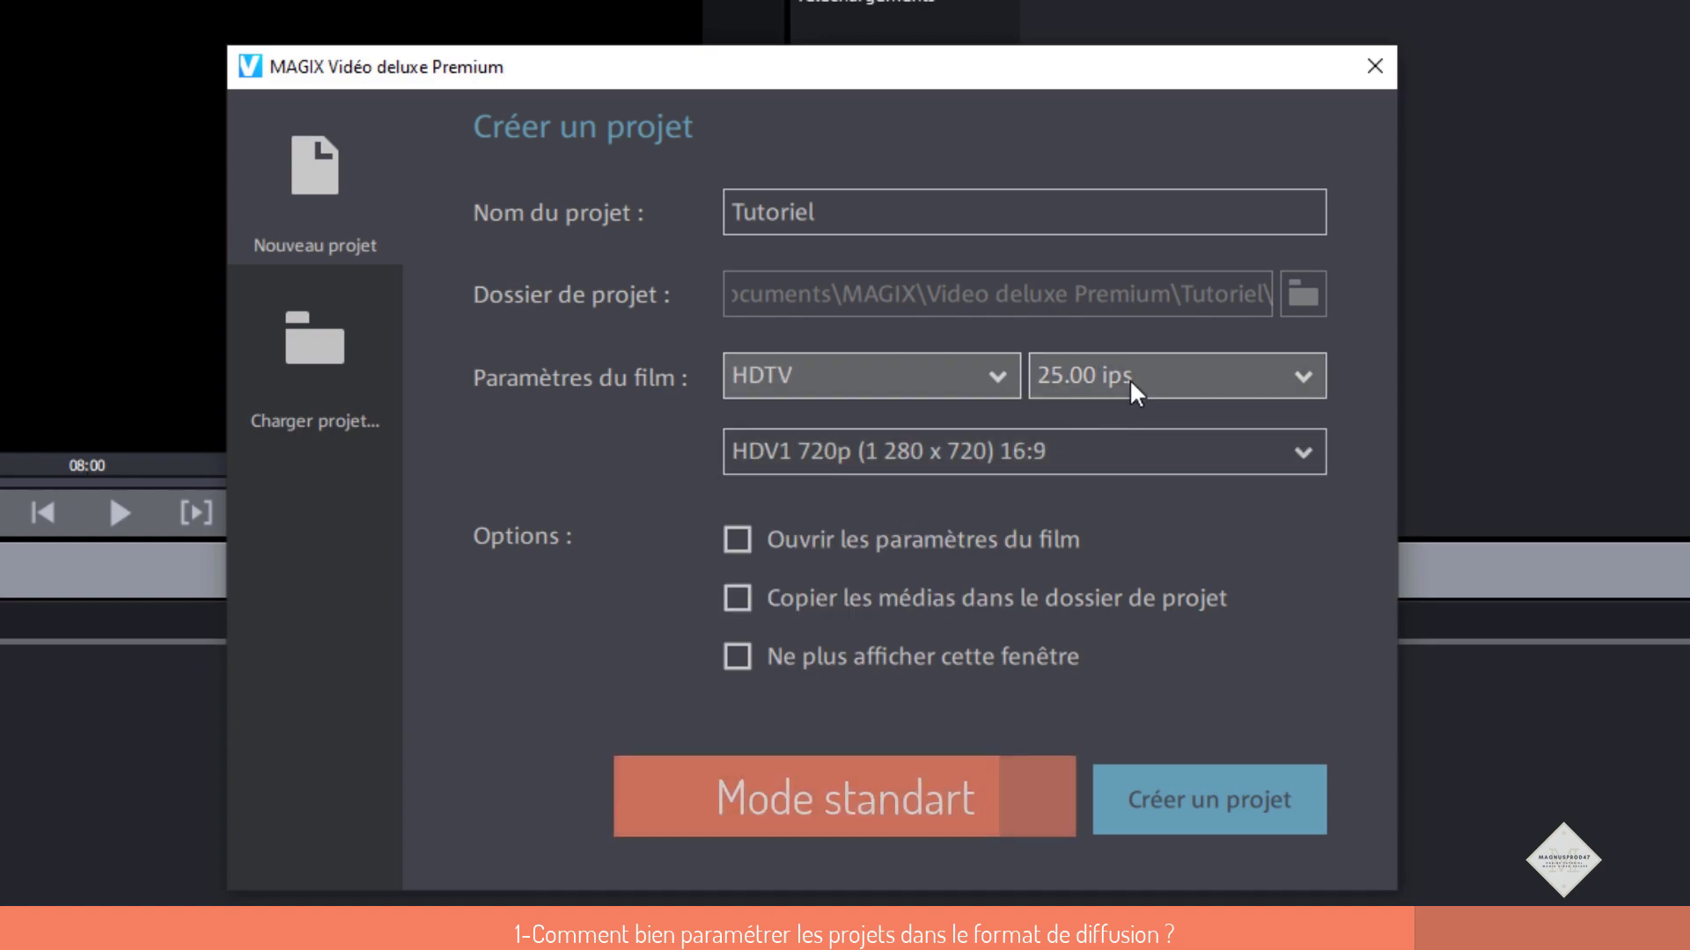
left_click(1125, 445)
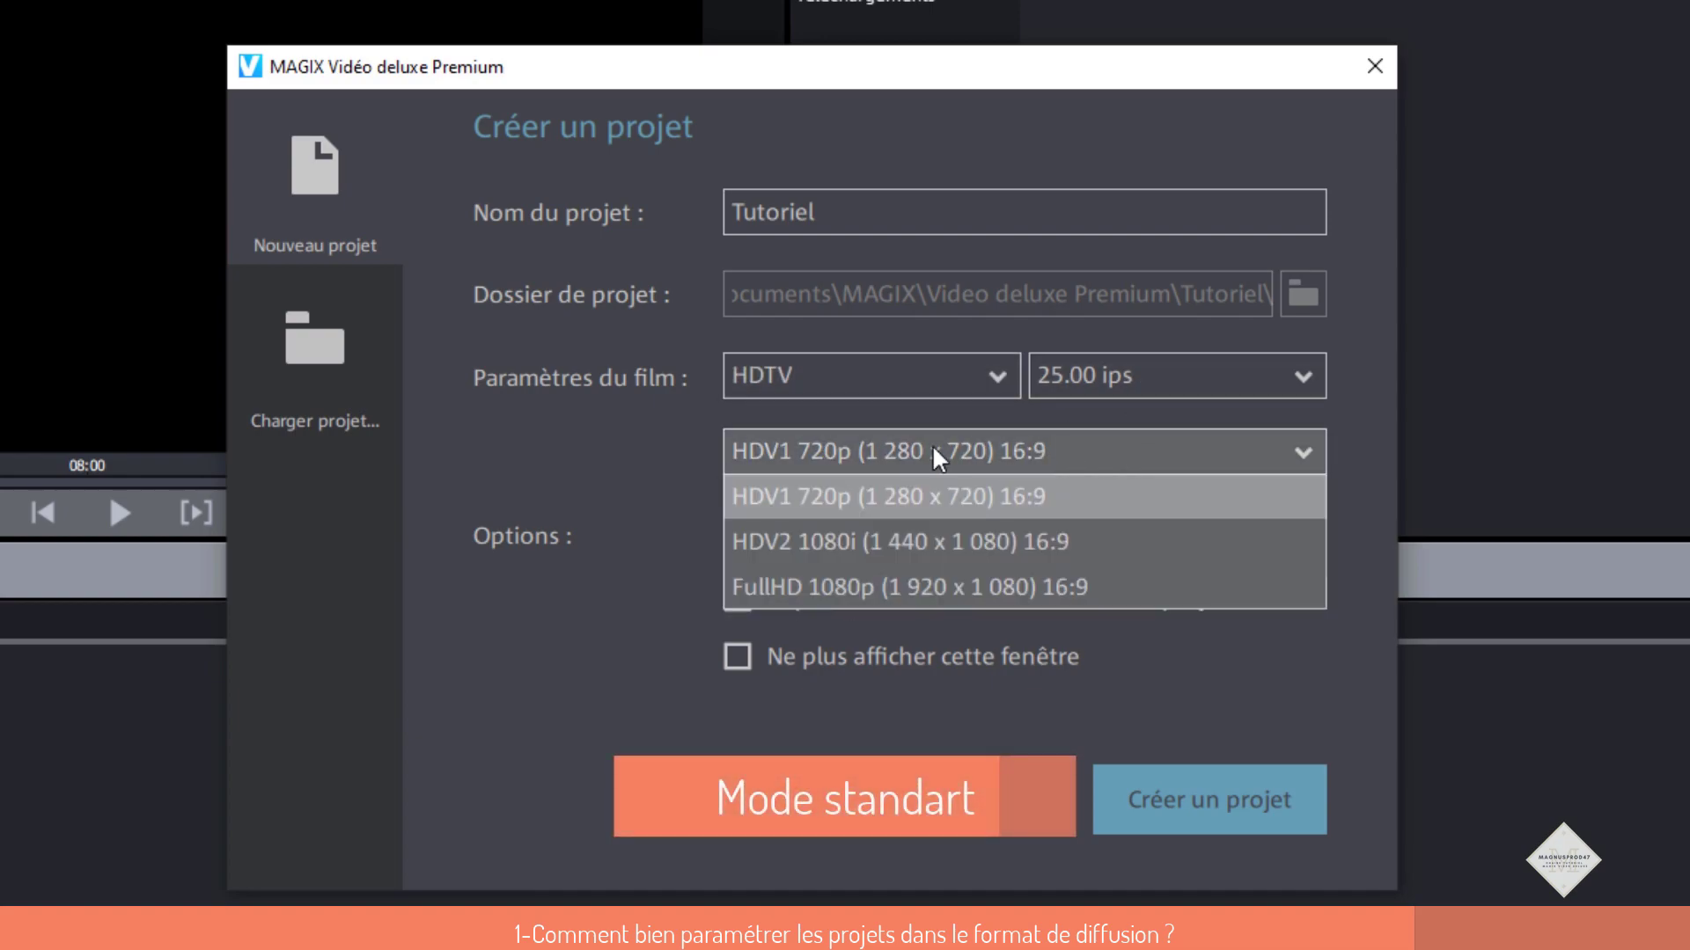
left_click(831, 583)
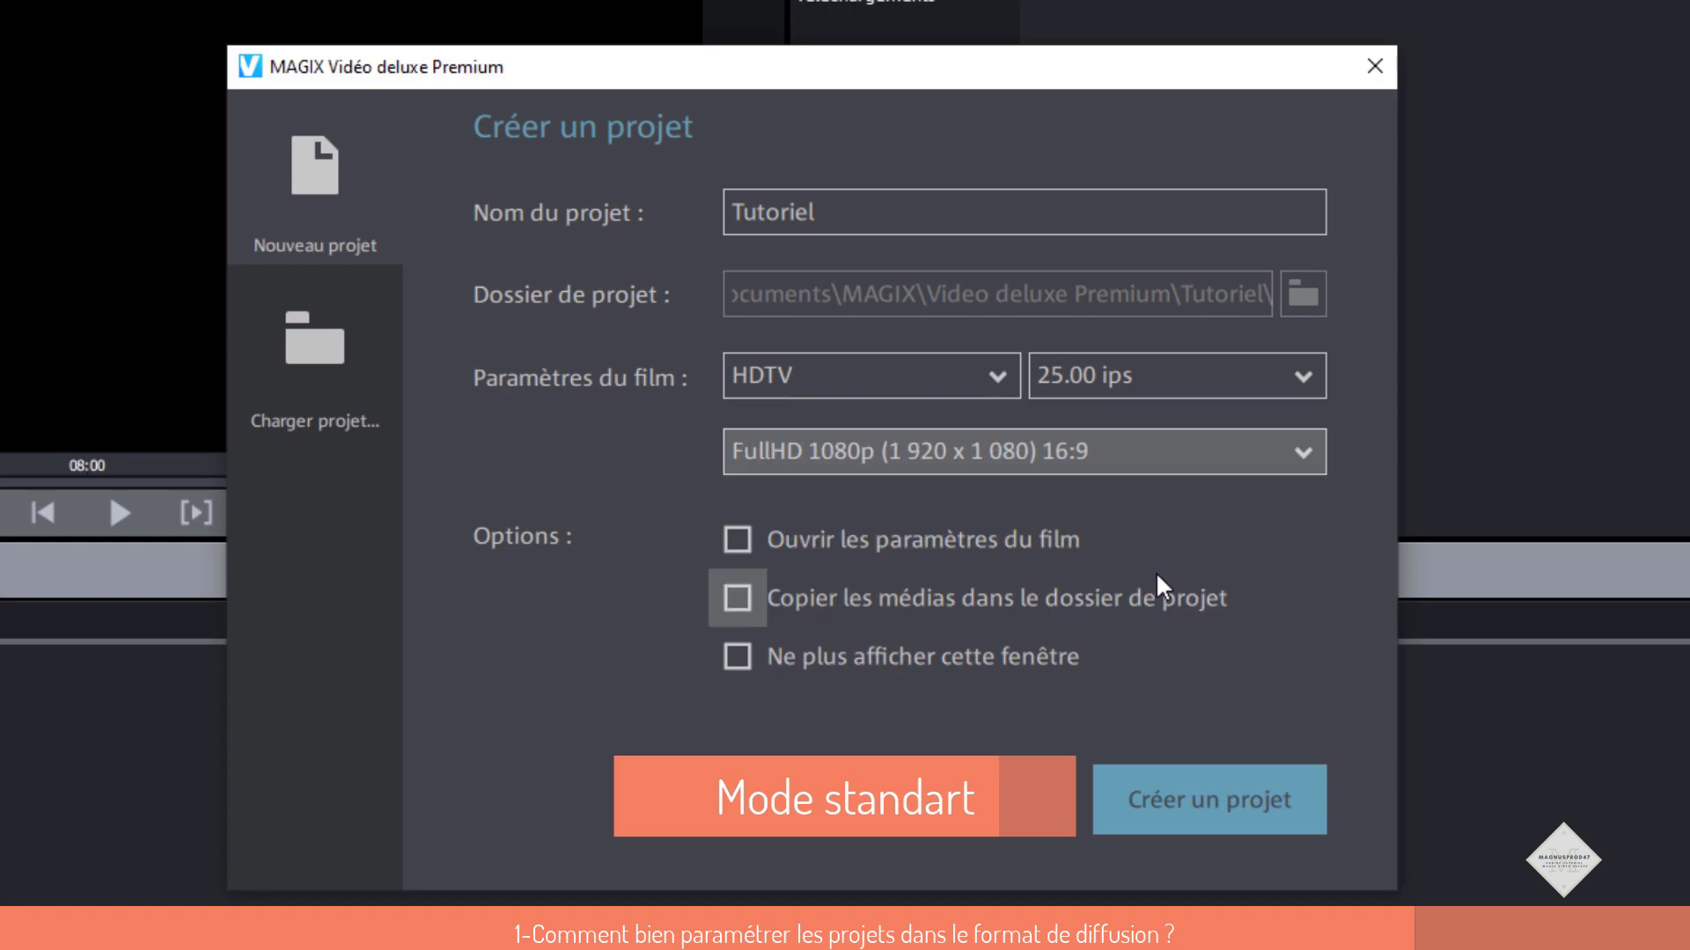
left_click(738, 598)
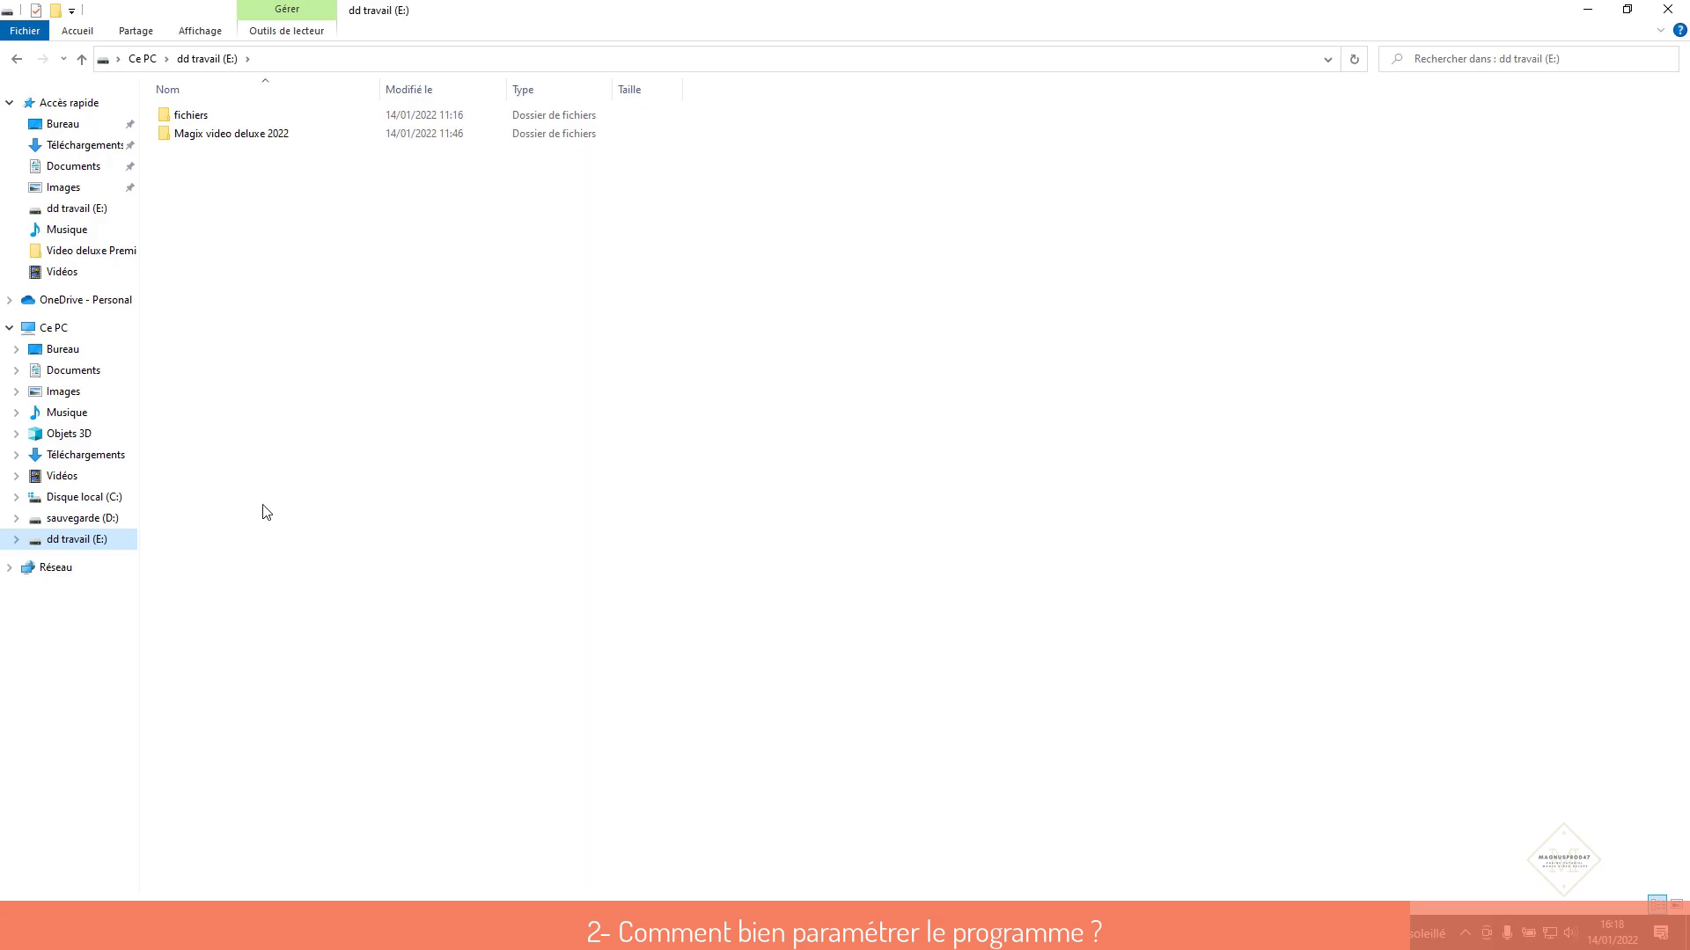
- In File Explorer, delete the "Magix video deluxe 2022" folder on drive E: and create a new folder named "Magix Video Deluxe 2022"
right_click(257, 134)
left_click(313, 482)
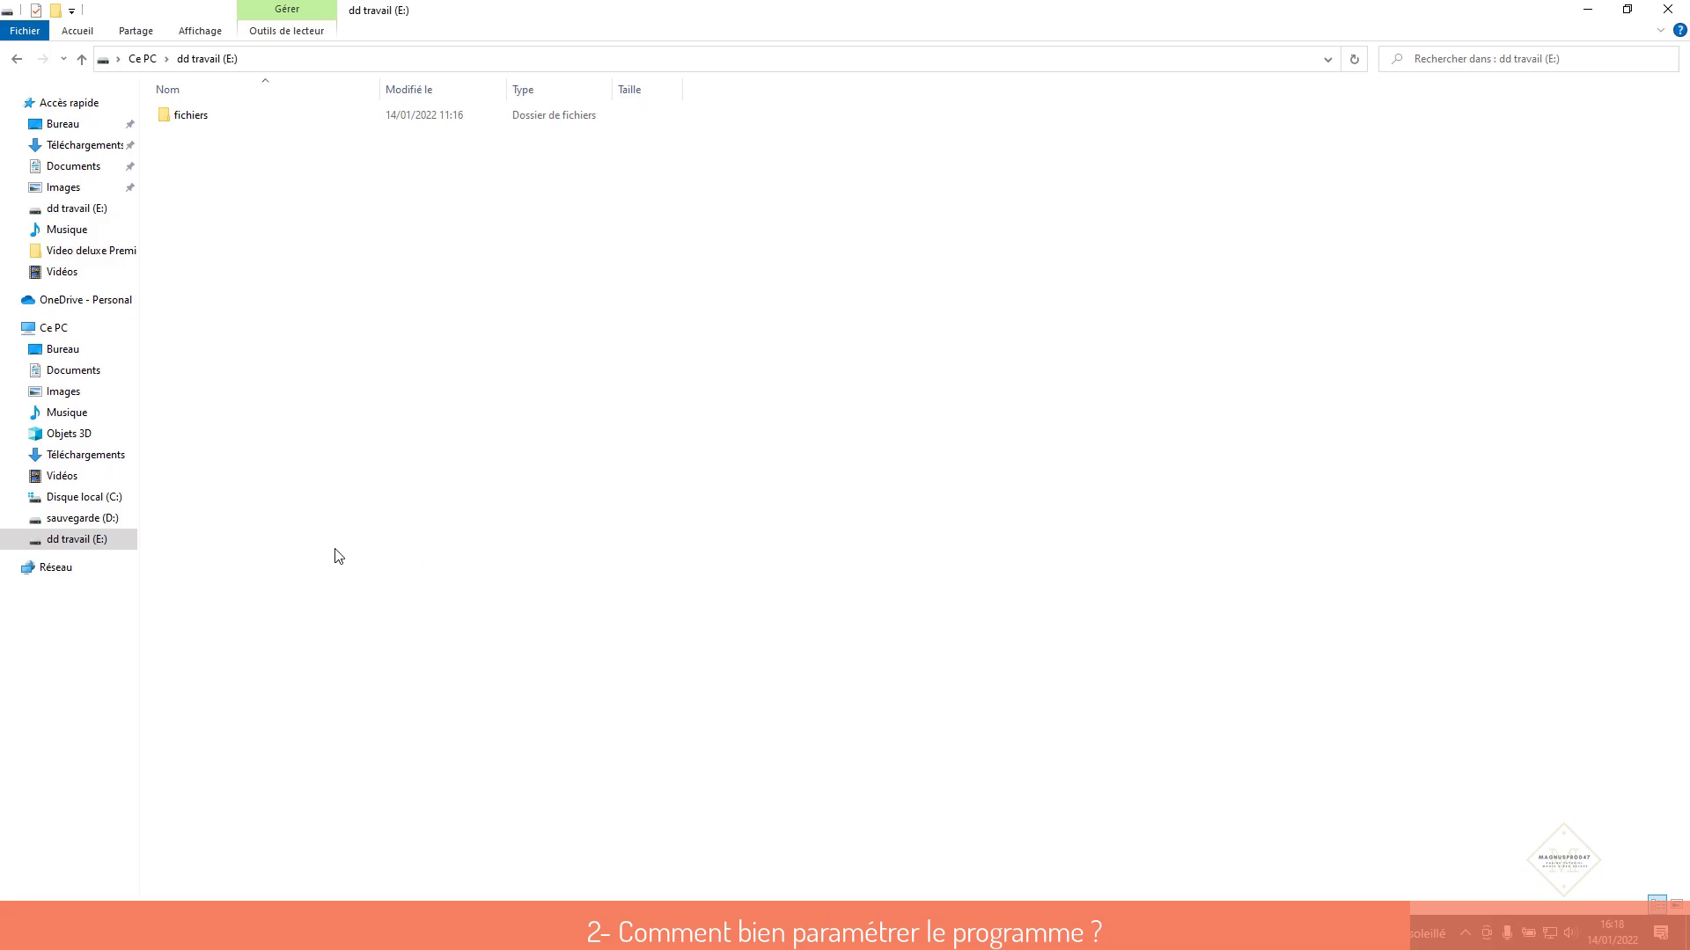
right_click(209, 156)
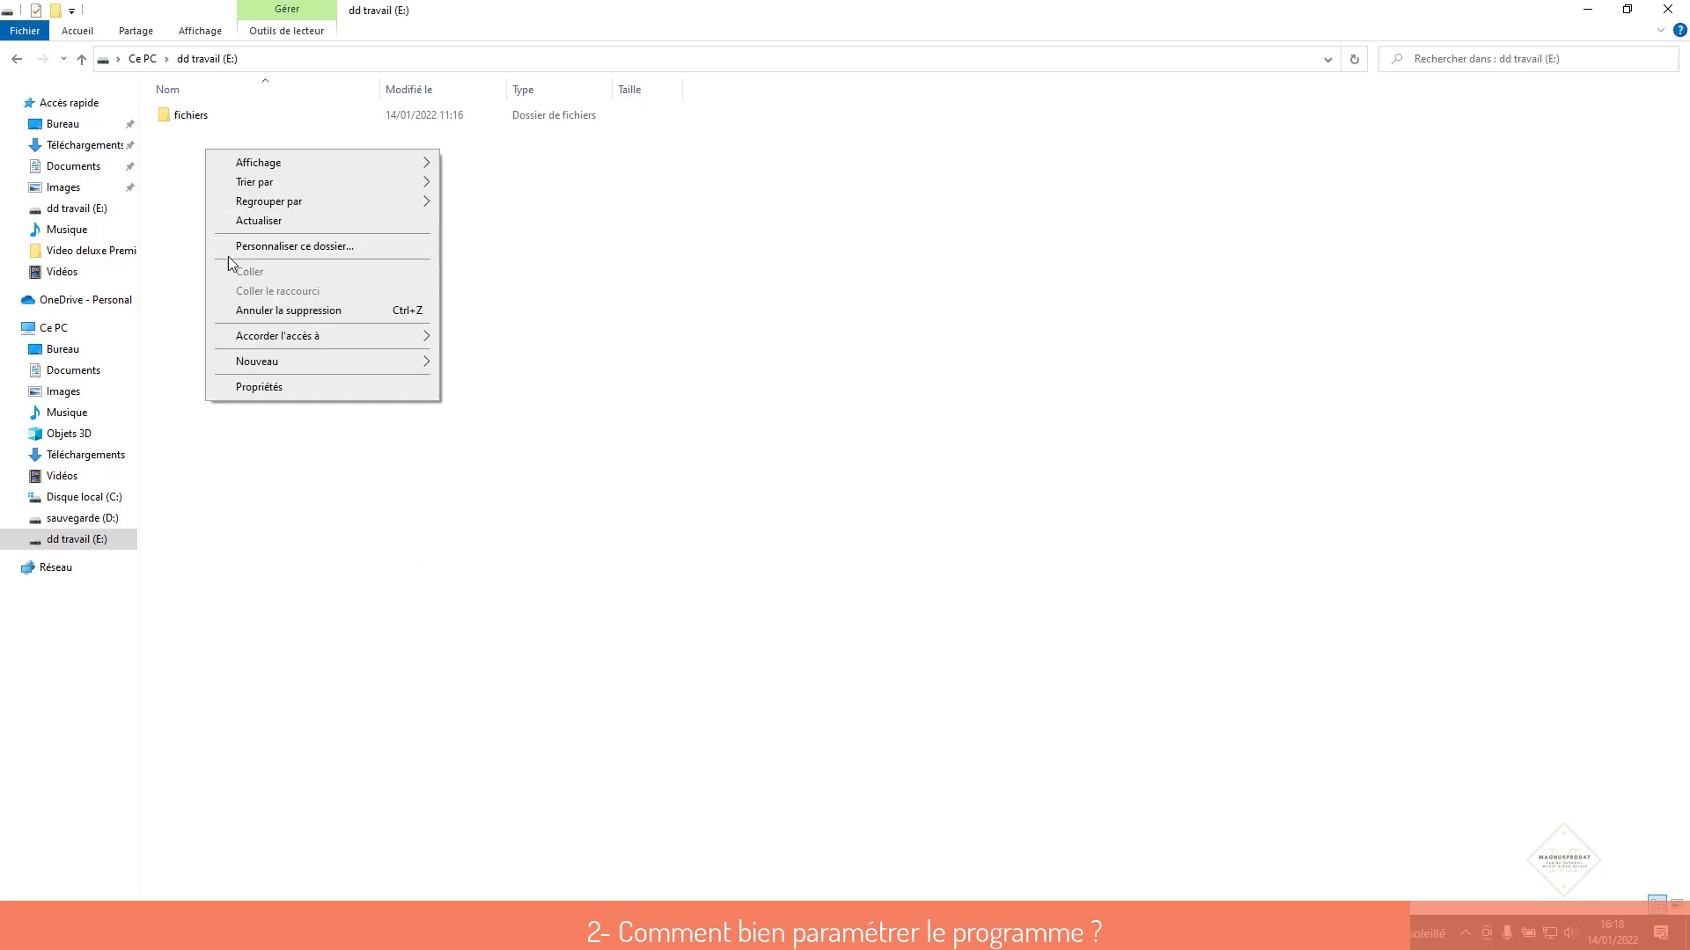
mouse_move(290, 362)
left_click(483, 363)
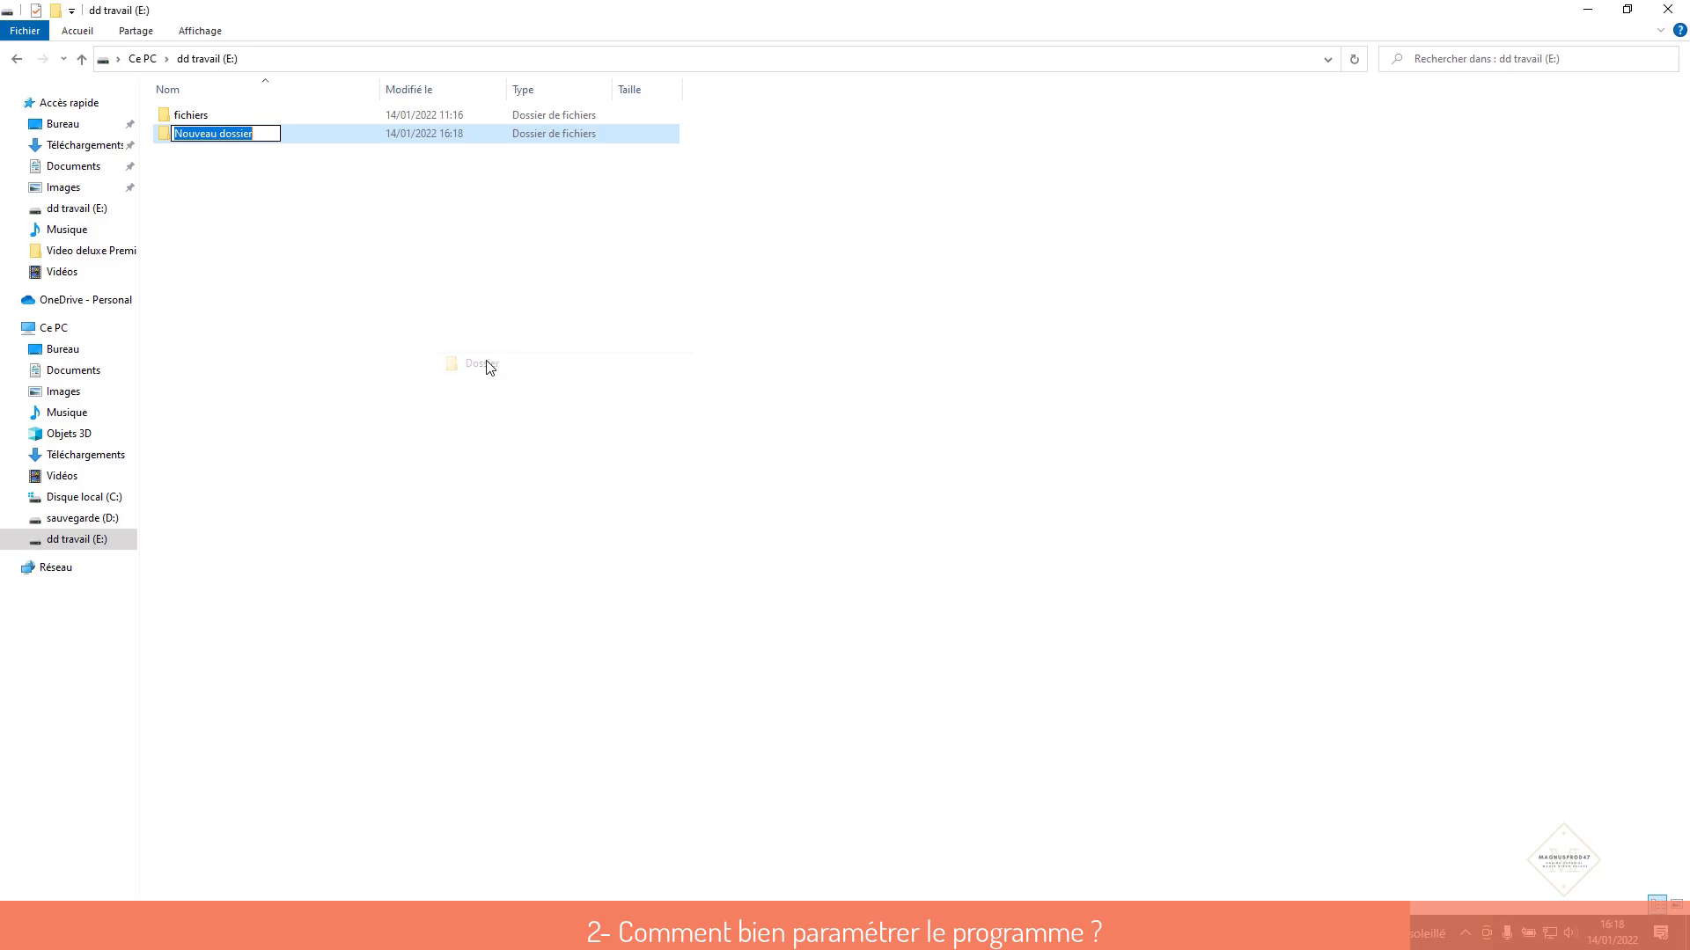
type("MA")
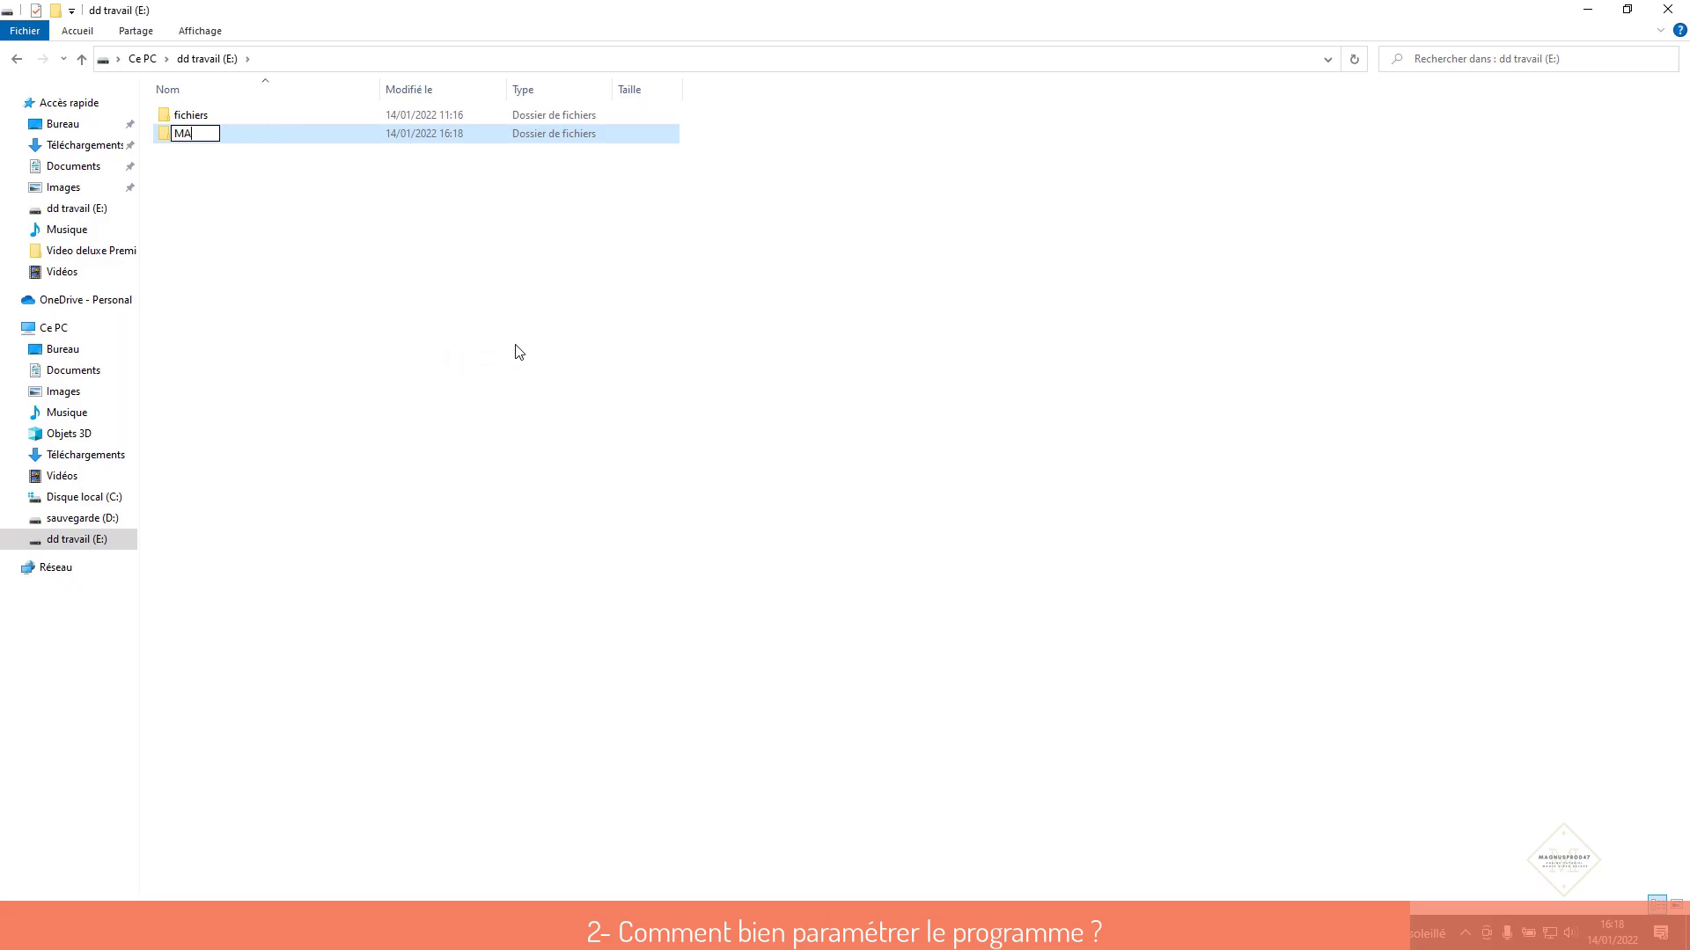
key("BackSpace")
type("agix Video Deluxe 2022")
key("Return")
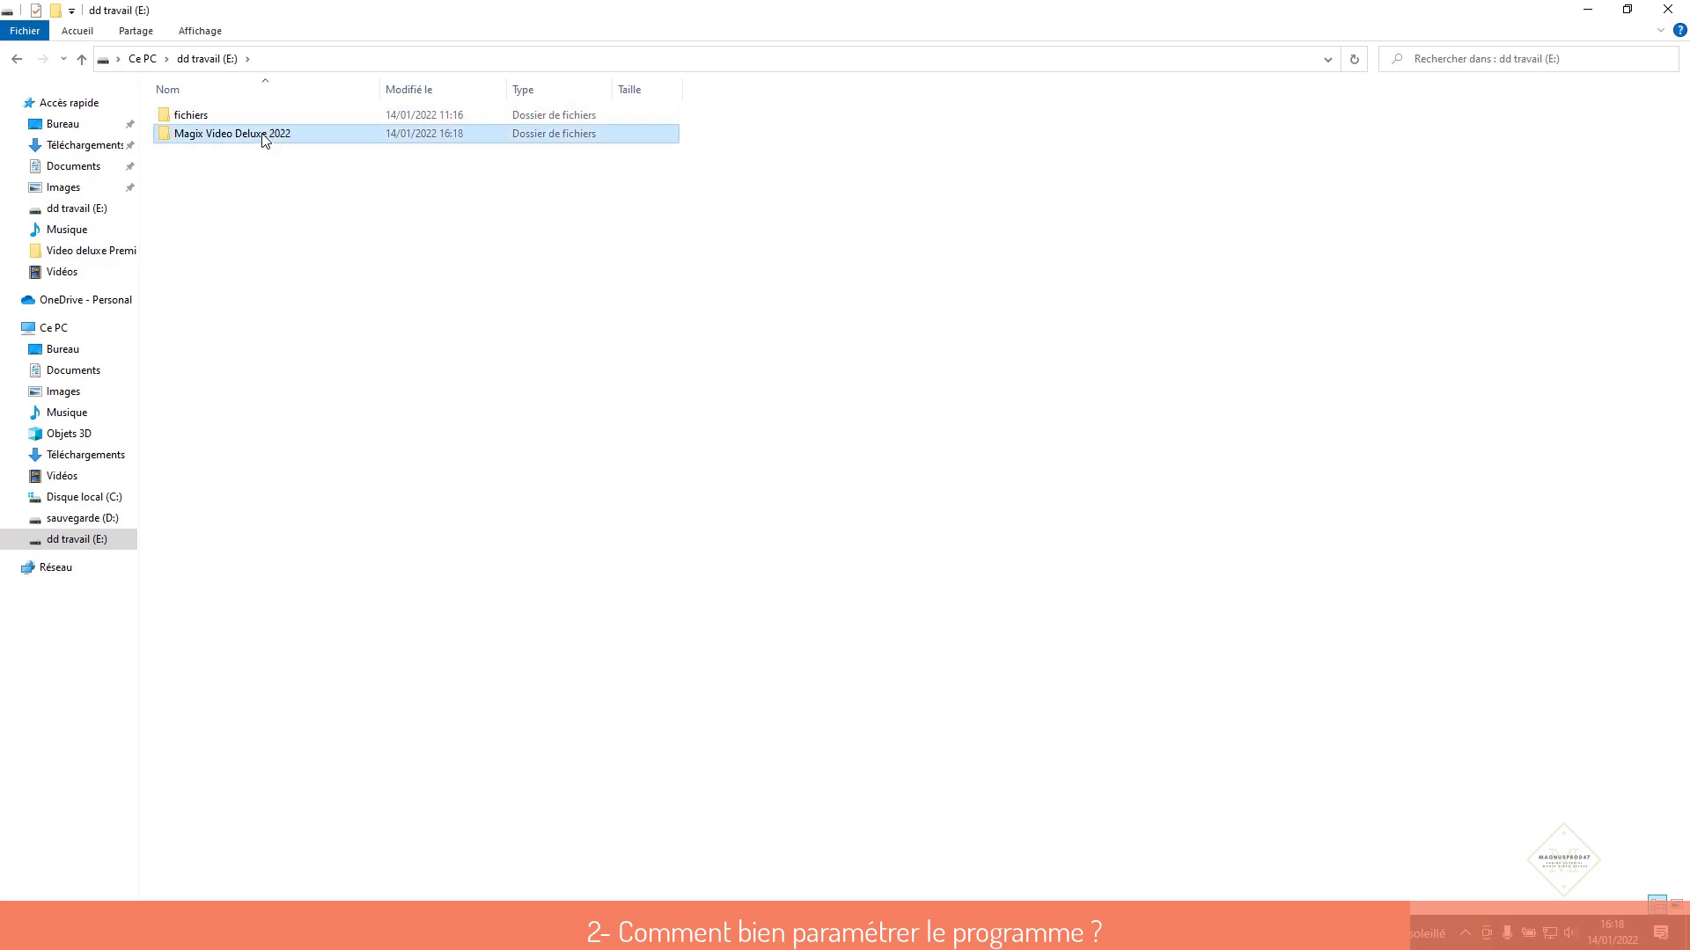
- Create a folder named "Projet" inside the "Magix Video Deluxe 2022" folder
double_click(264, 136)
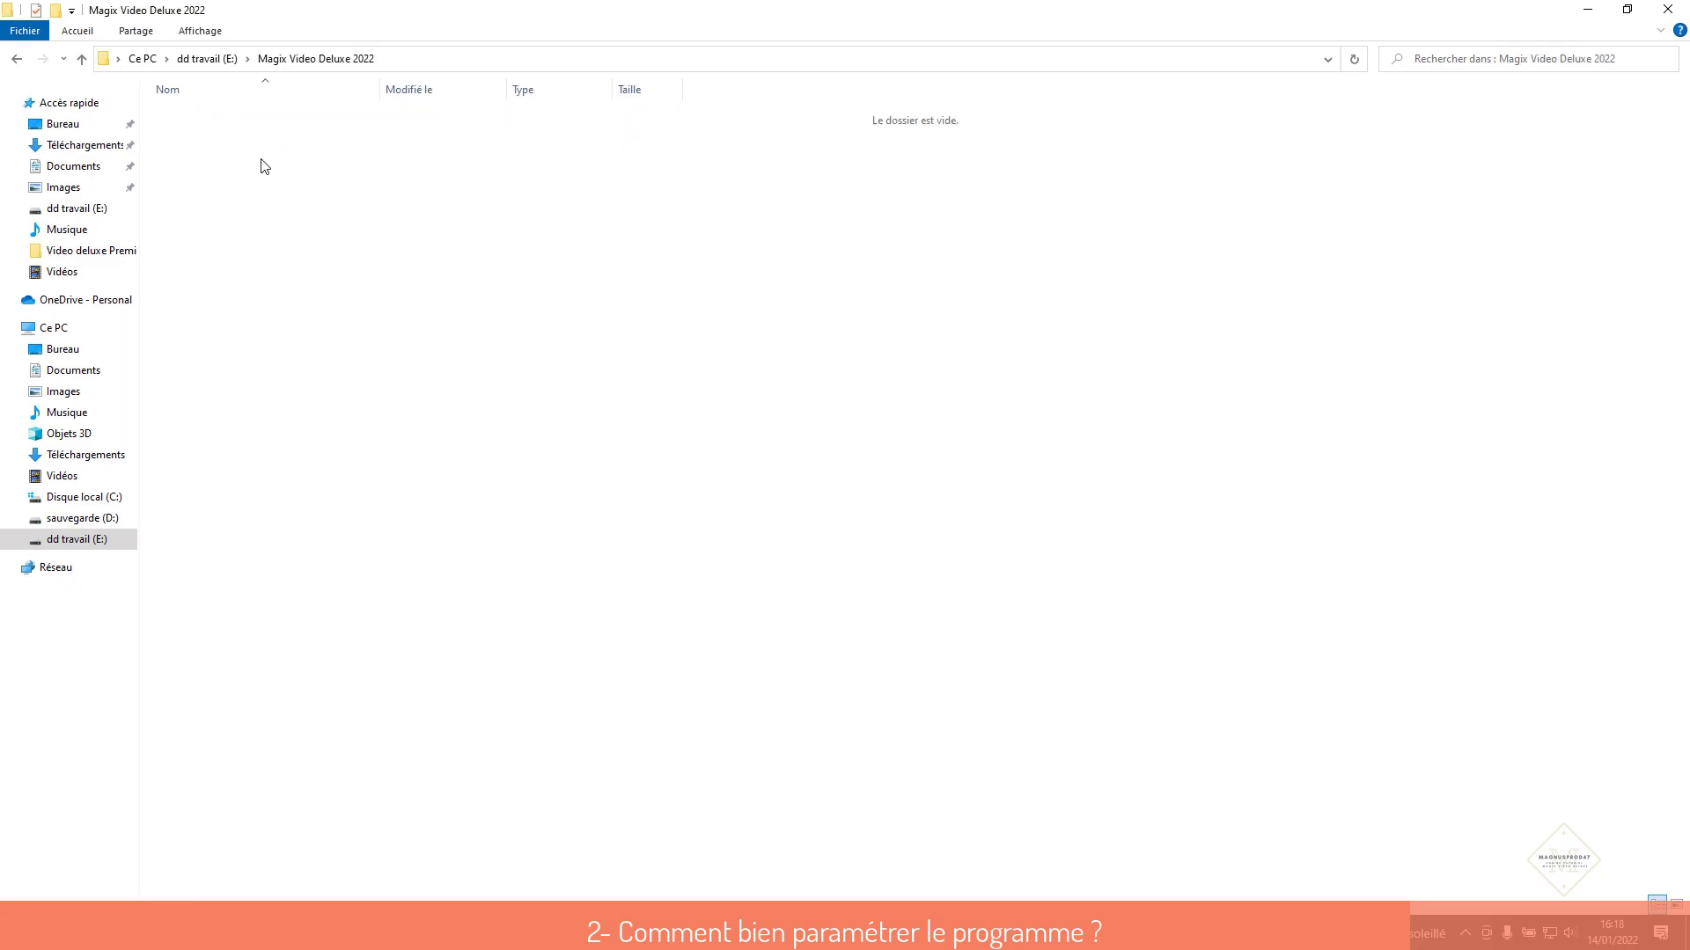
right_click(214, 158)
mouse_move(335, 366)
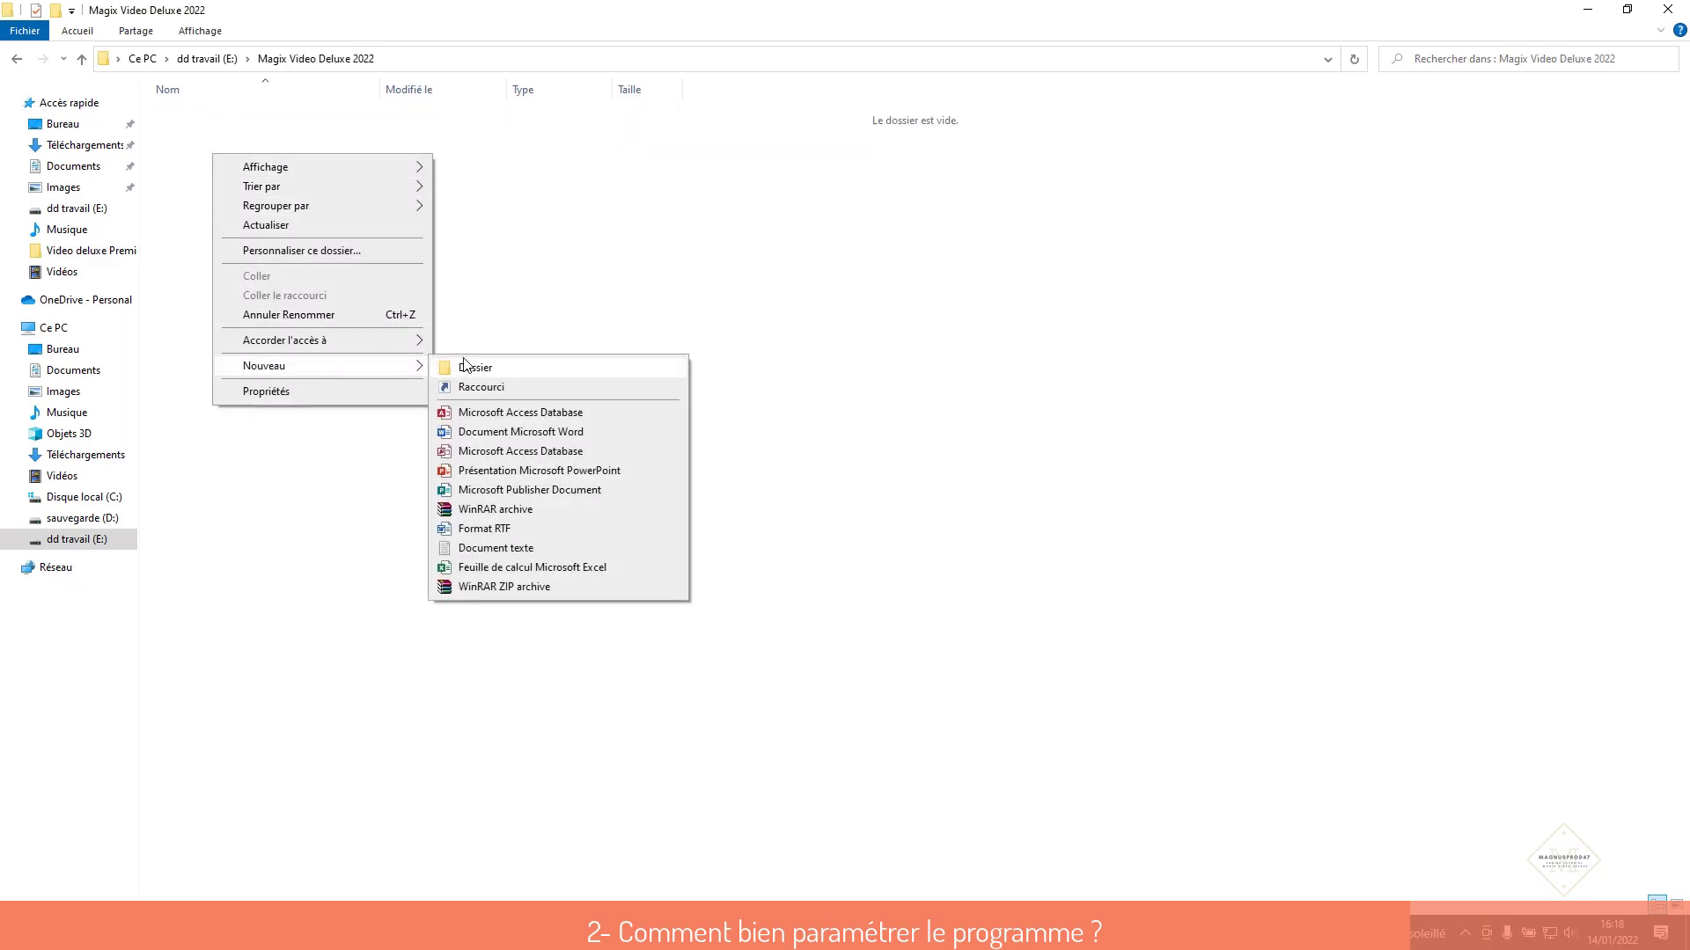
left_click(465, 365)
type("Projet")
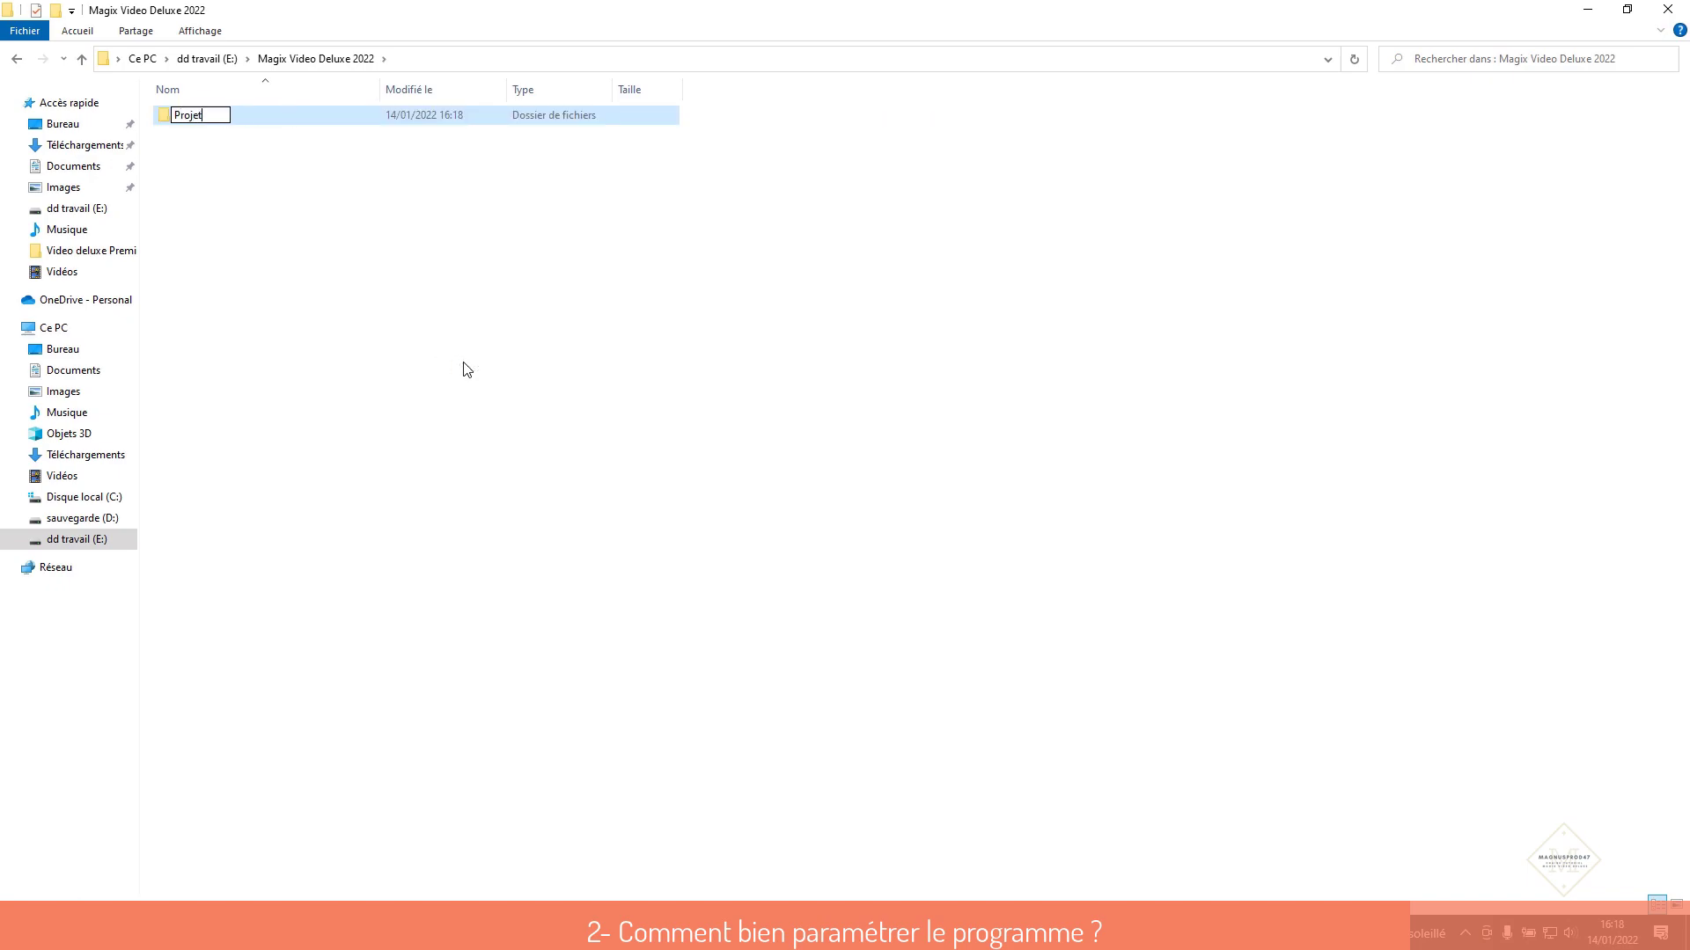
left_click(466, 368)
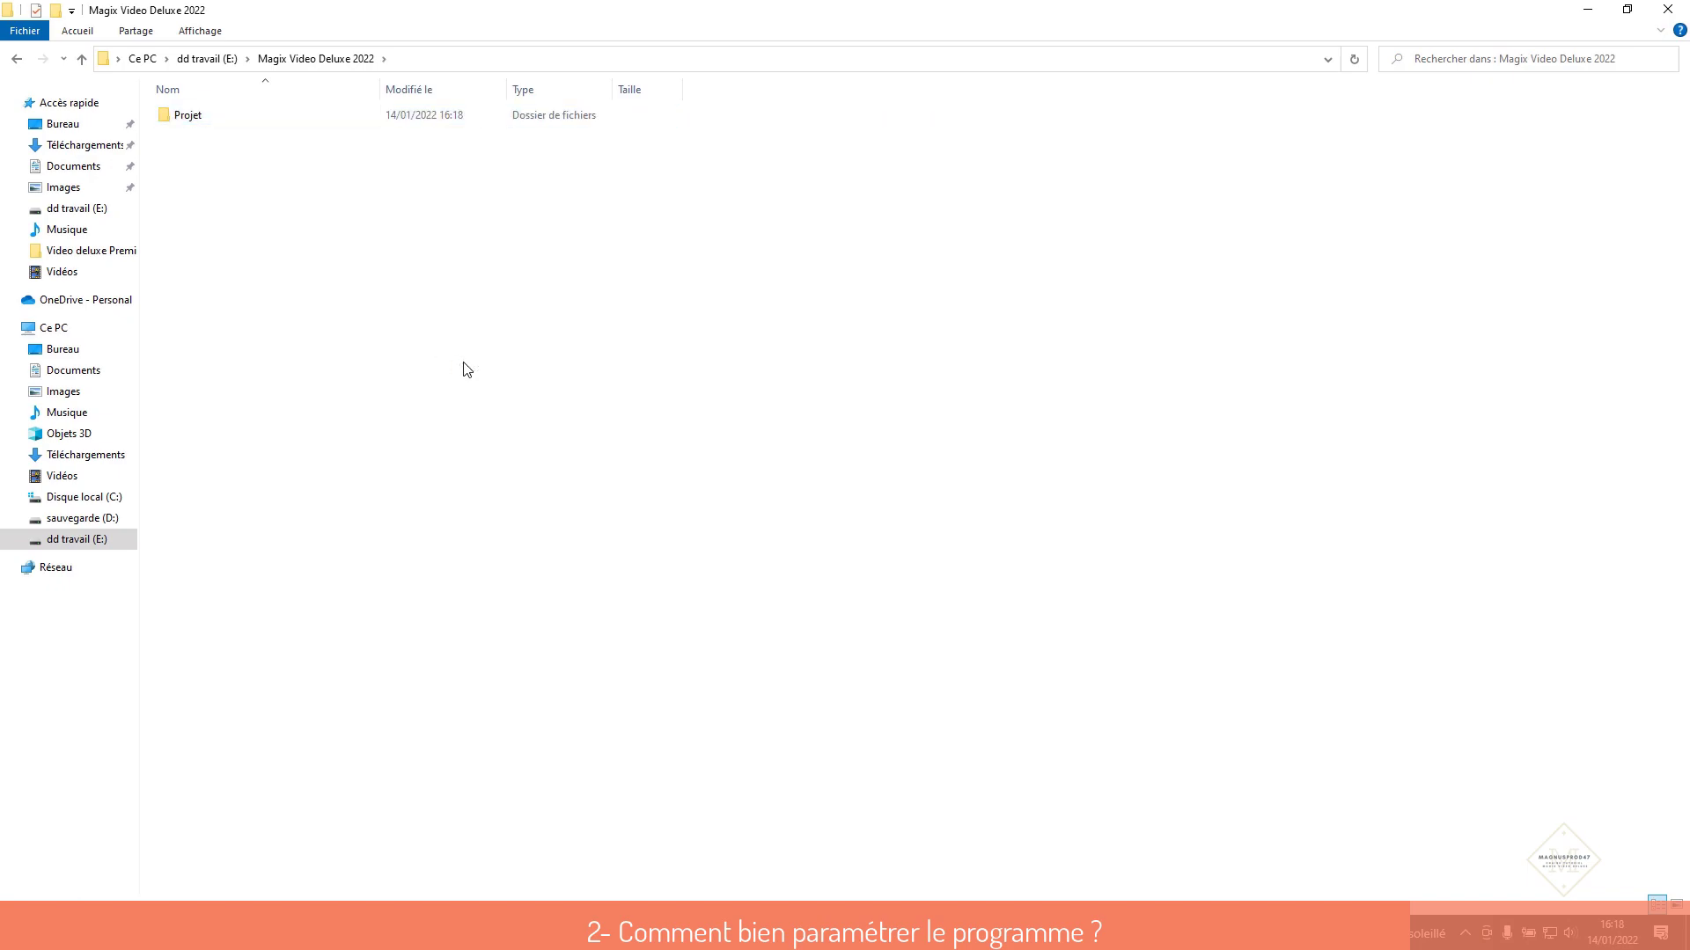
- Create a folder named "exportations" inside the "Magix Video Deluxe 2022" folder
right_click(322, 217)
mouse_move(421, 424)
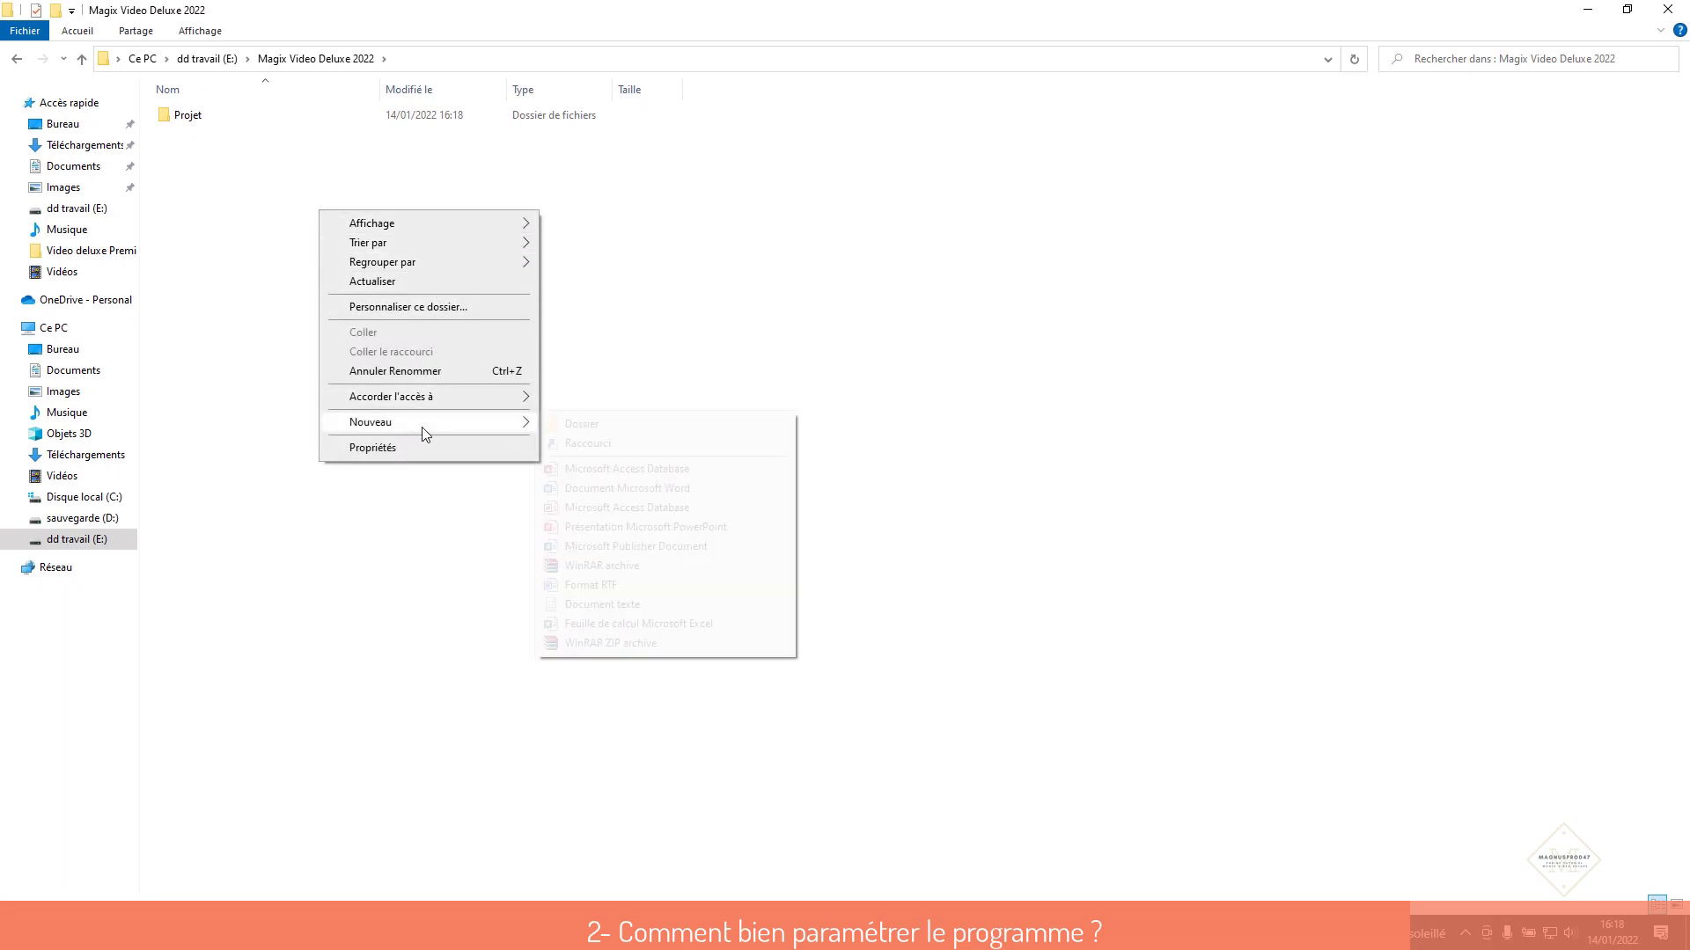
left_click(612, 429)
type("exportation")
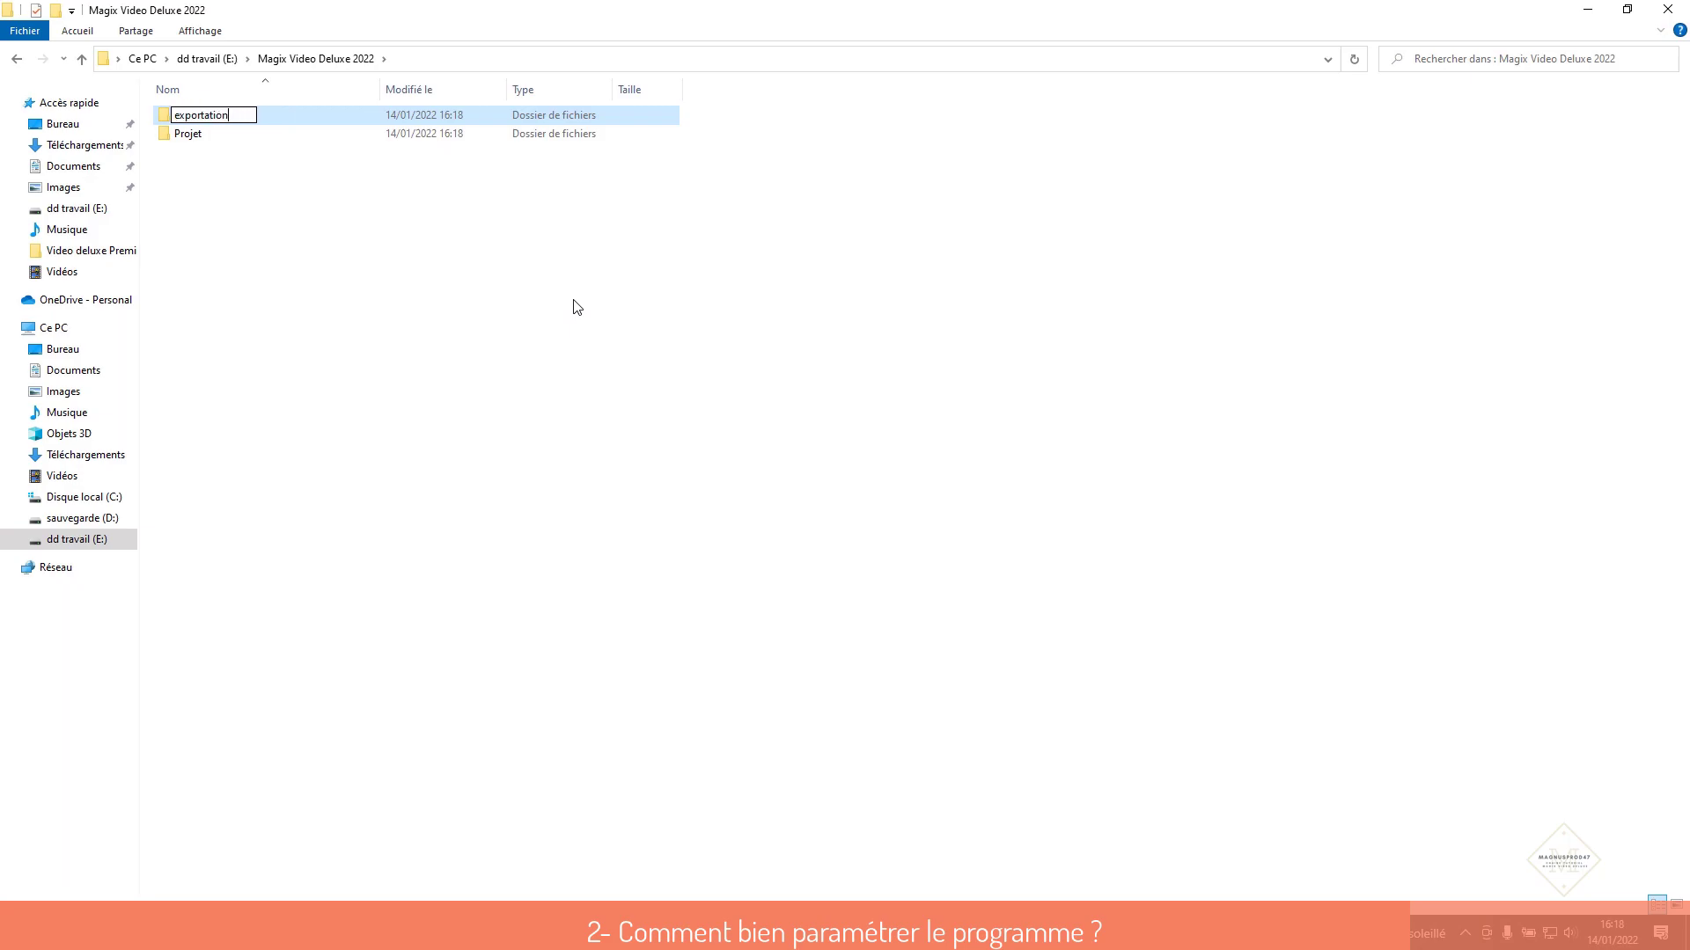
type("s")
key("Return")
- Rename the "Projet" folder as "Projets"
right_click(209, 138)
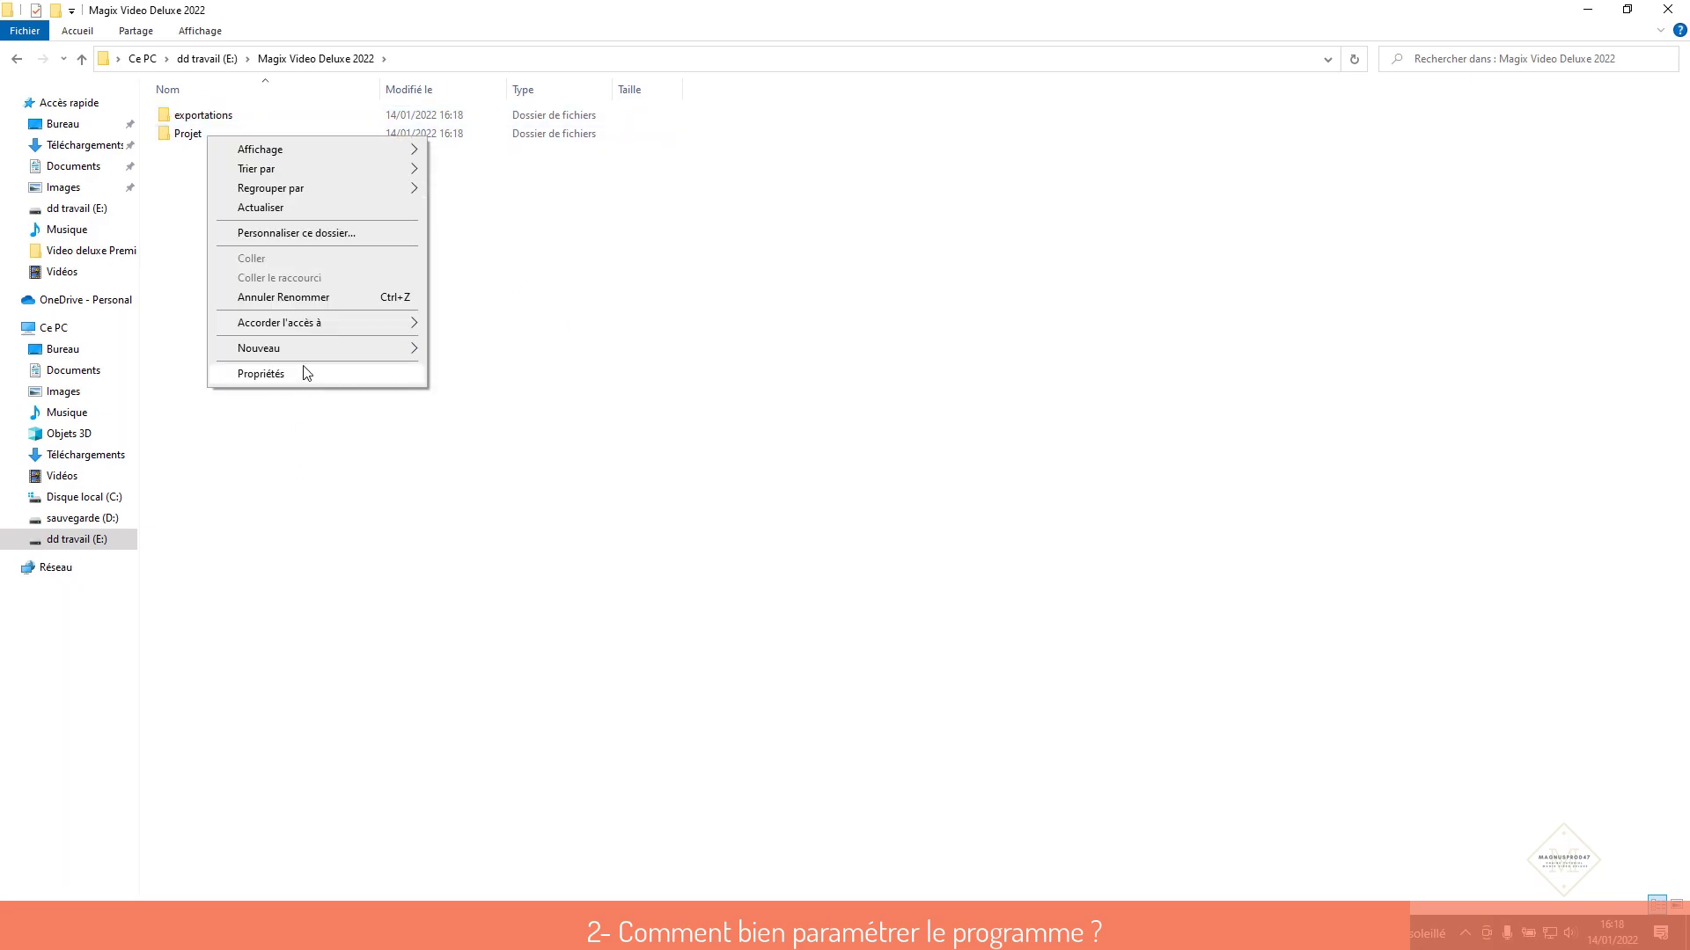
left_click(188, 136)
right_click(189, 137)
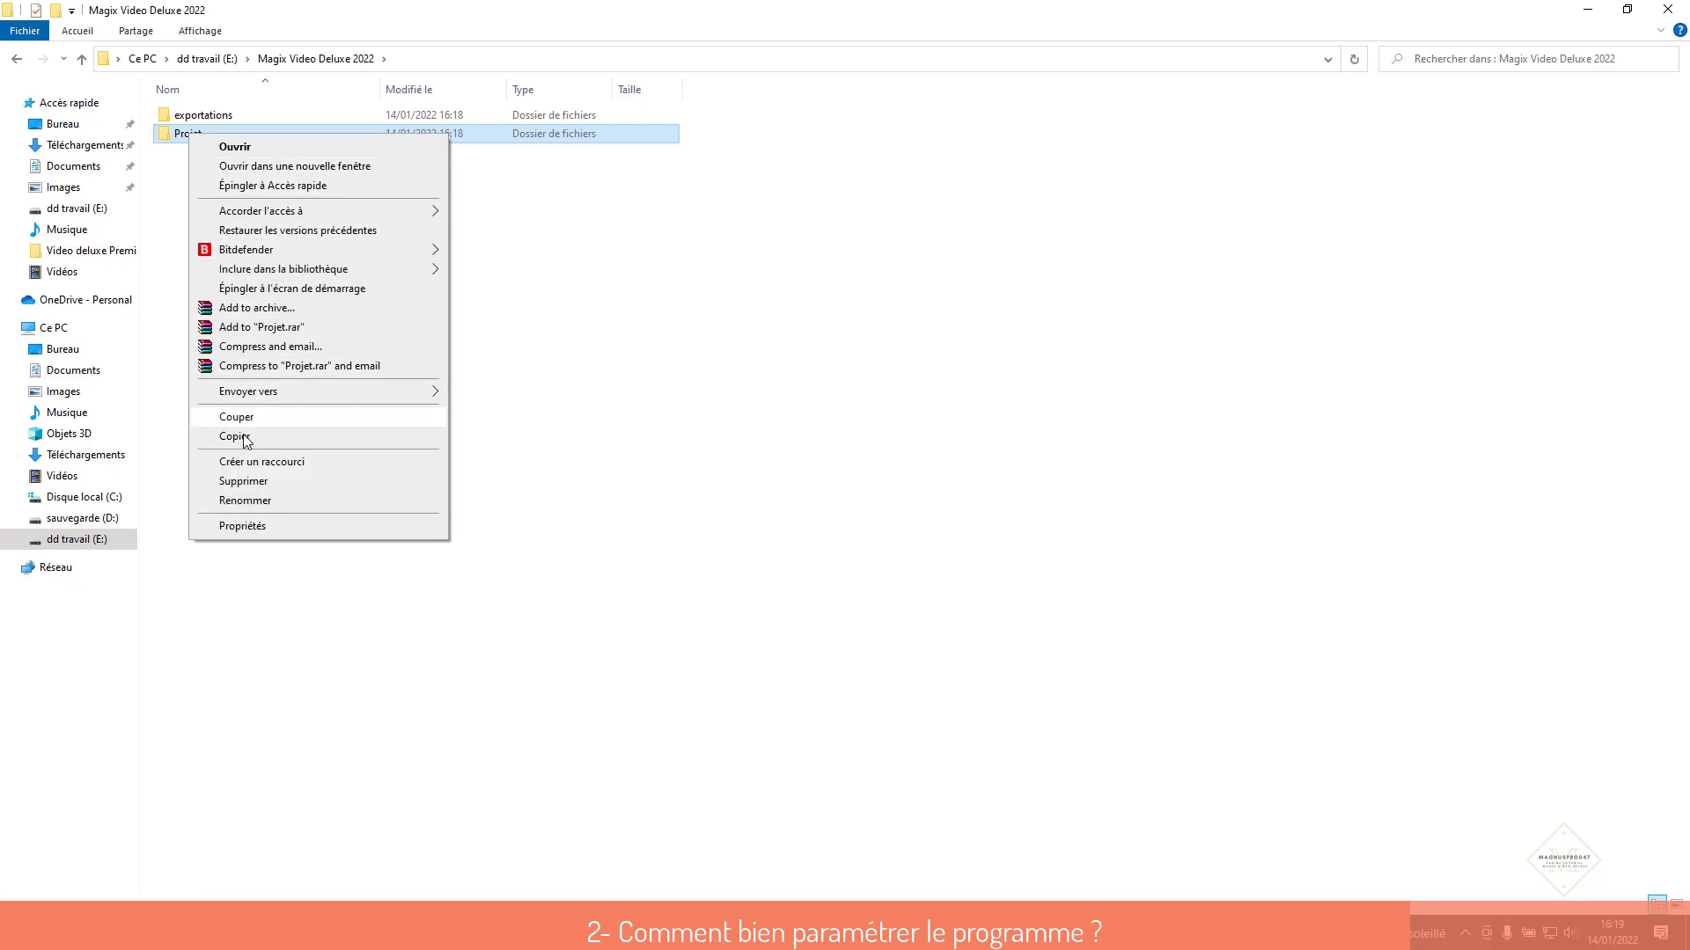
left_click(246, 500)
left_click(216, 139)
type("s")
left_click(247, 225)
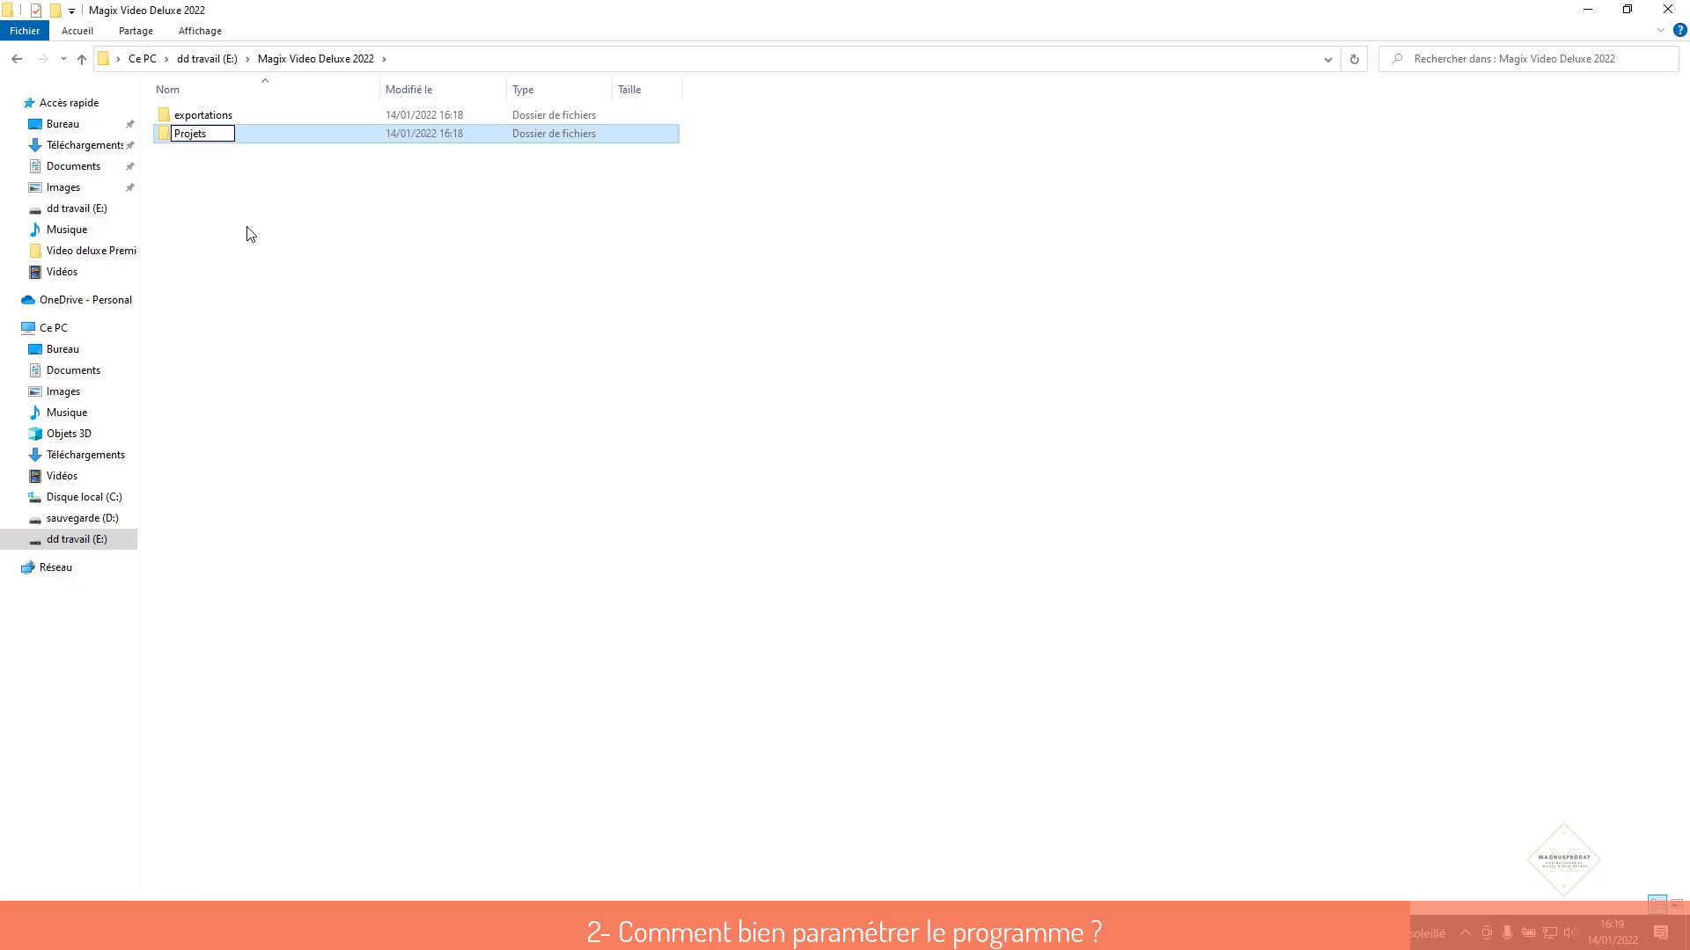
- Create a folder named "my record" alongside the "exportations" and "Projets" folders
right_click(199, 183)
mouse_move(241, 390)
left_click(424, 390)
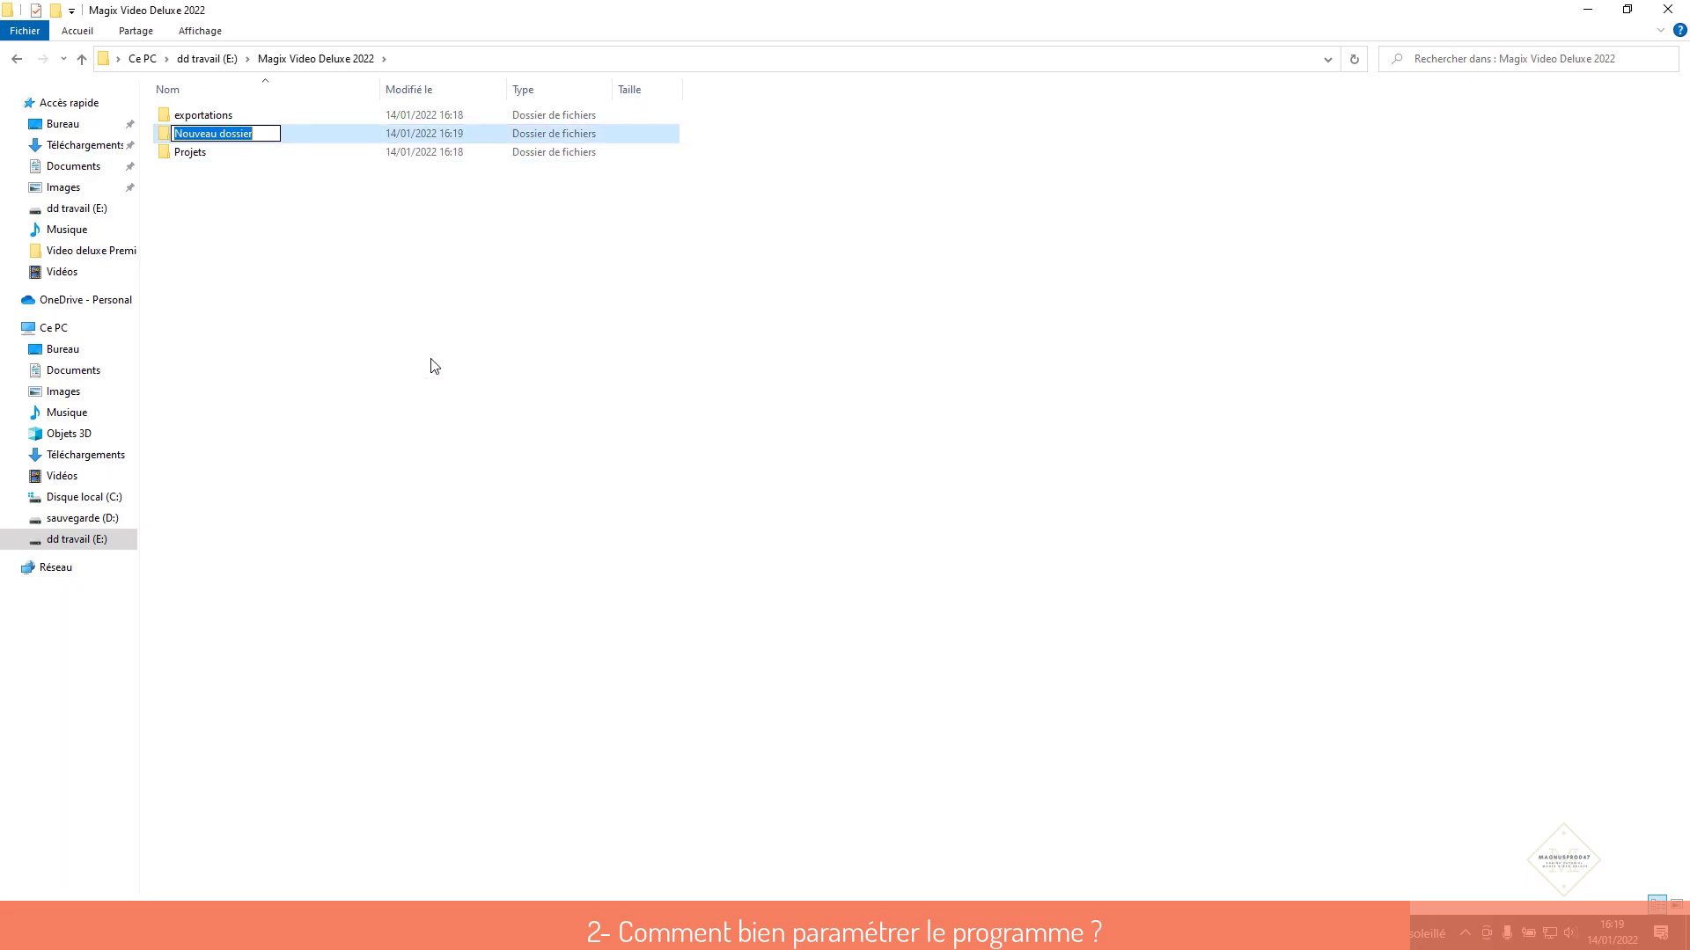
type("my record")
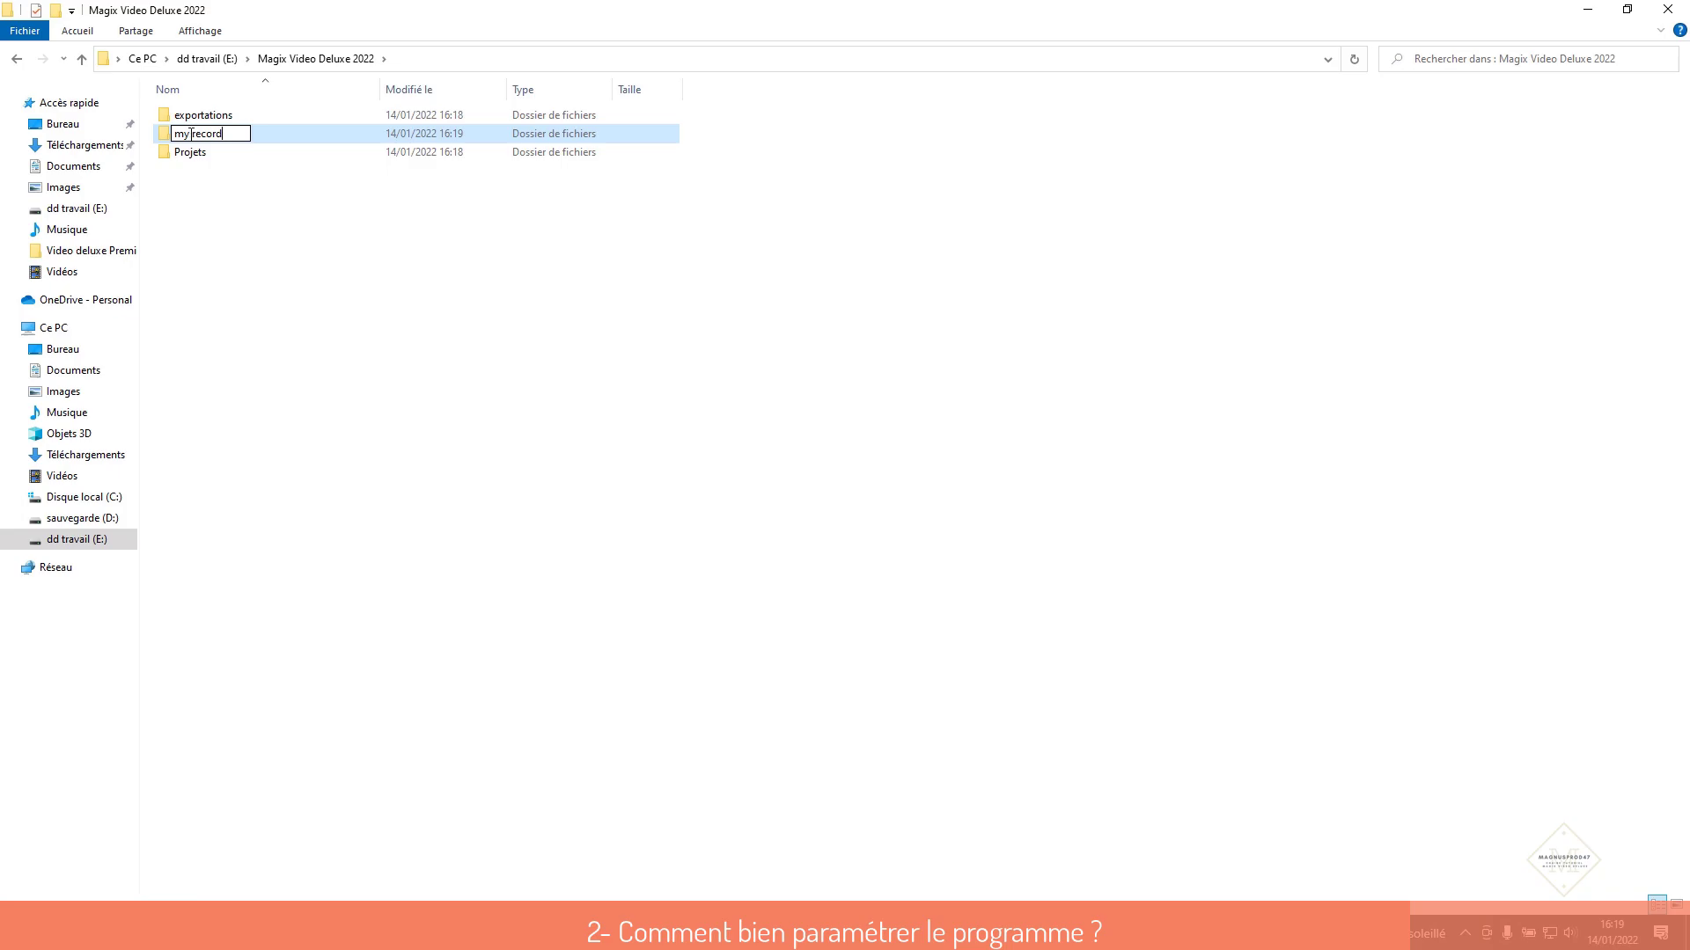
left_click(259, 231)
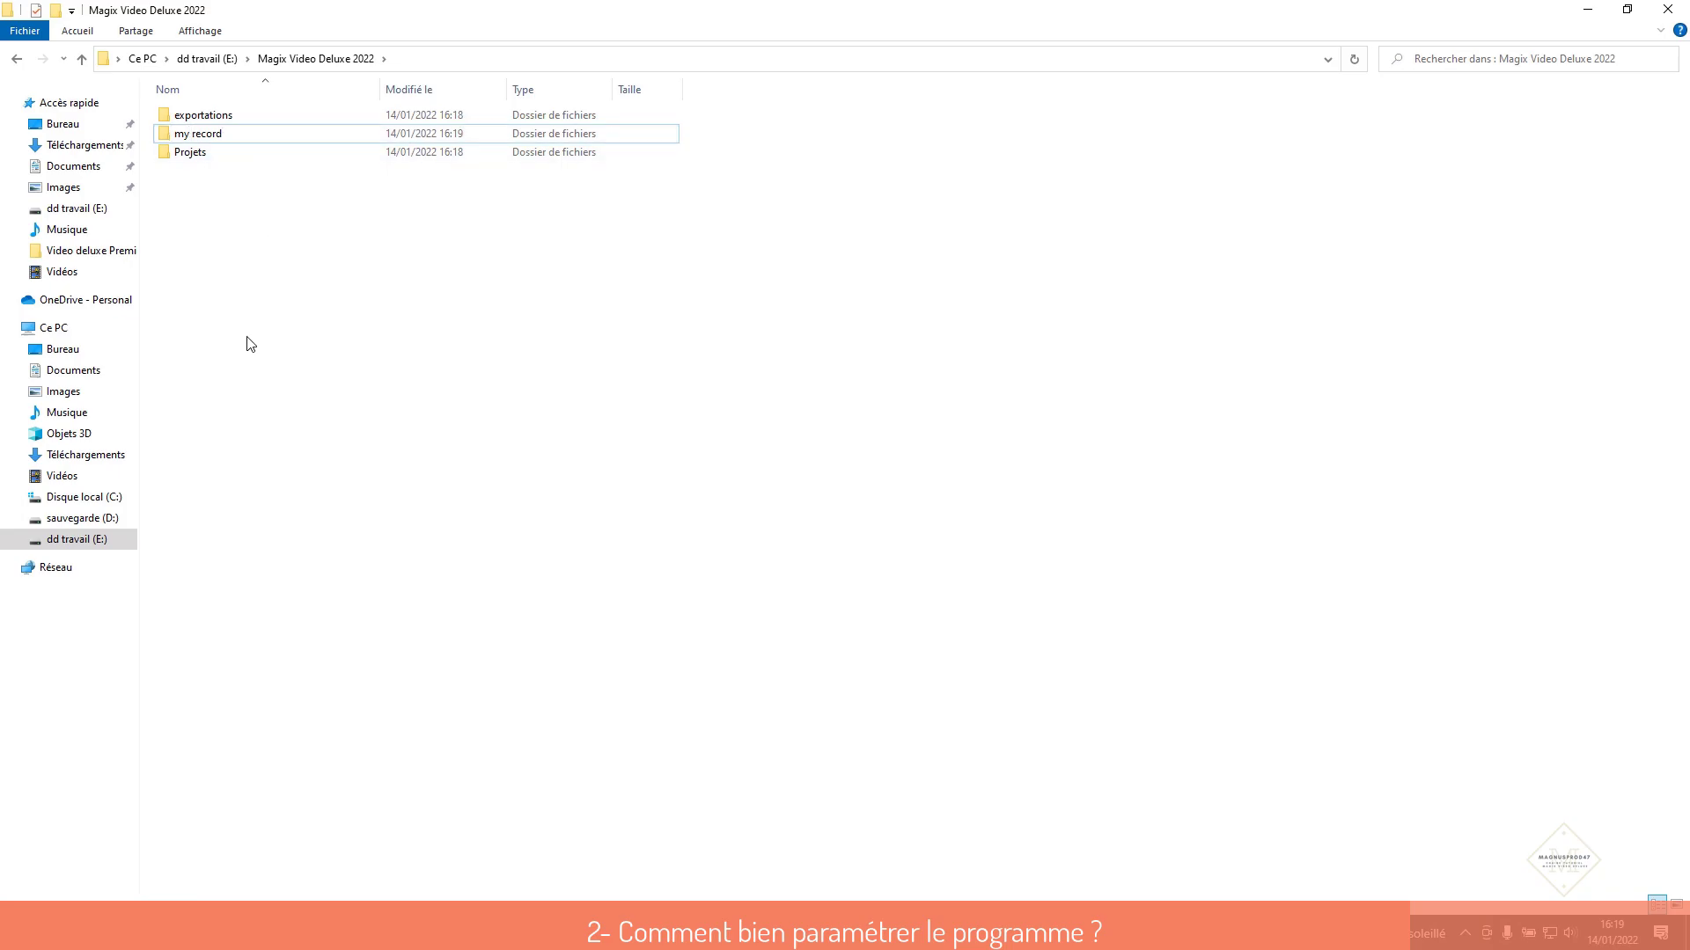
- Switch back to MAGIX Vidéo deluxe Premium and open the folder paths in the program settings, checking the playback settings on the way
left_click(1659, 12)
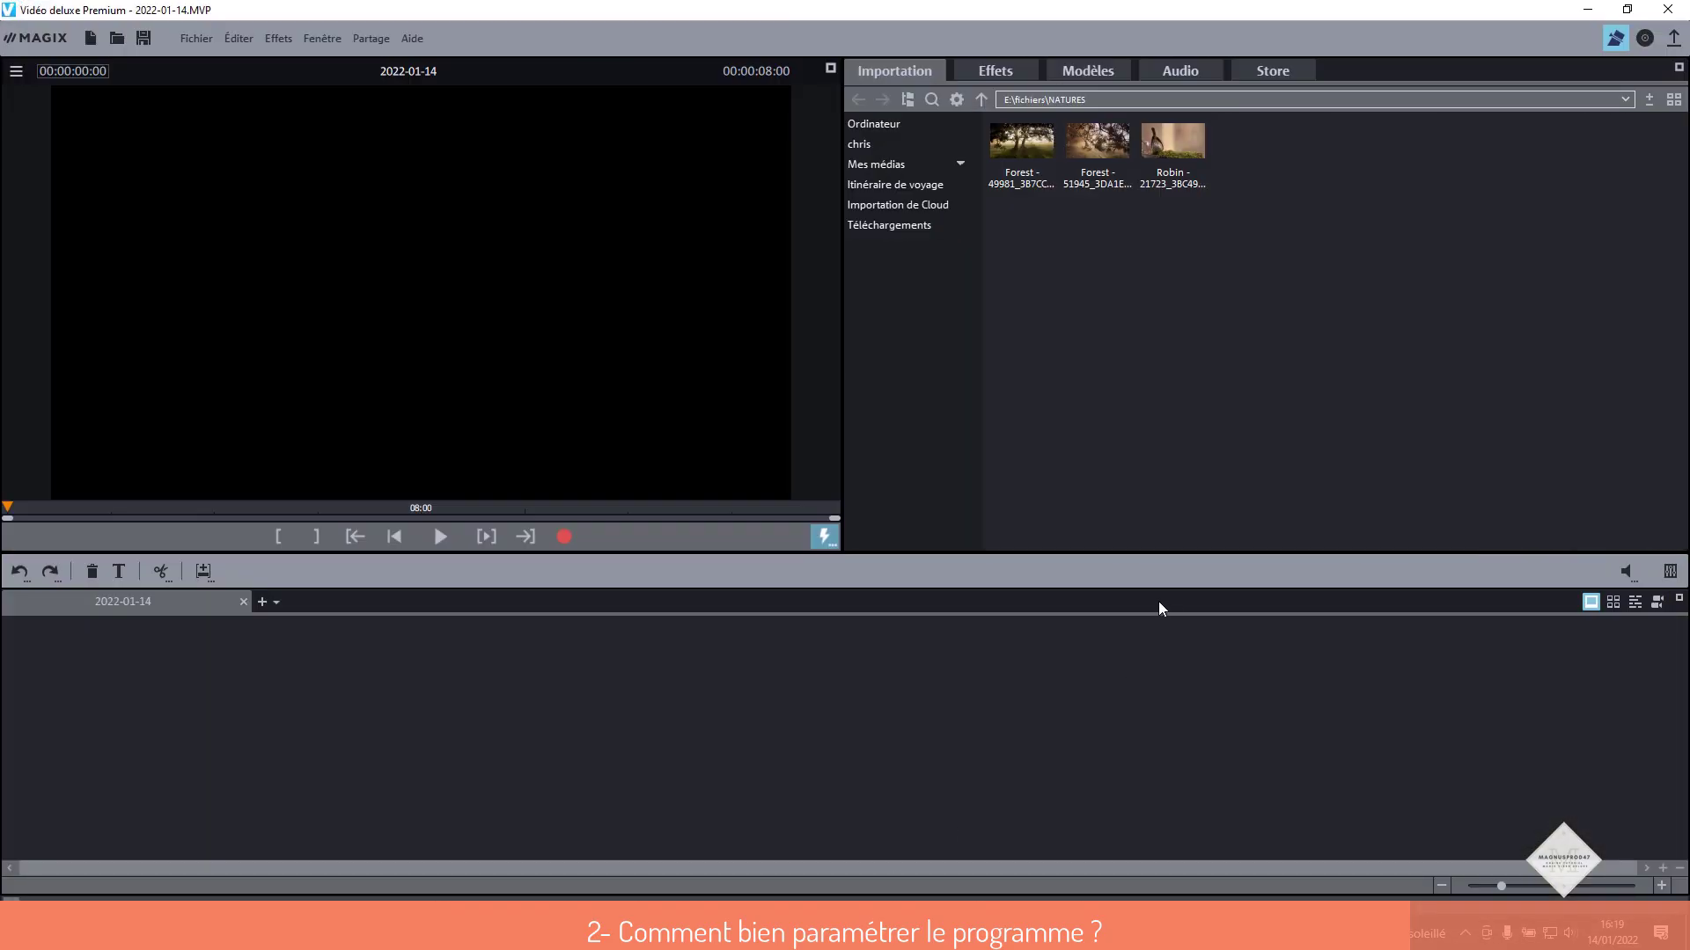
left_click(197, 41)
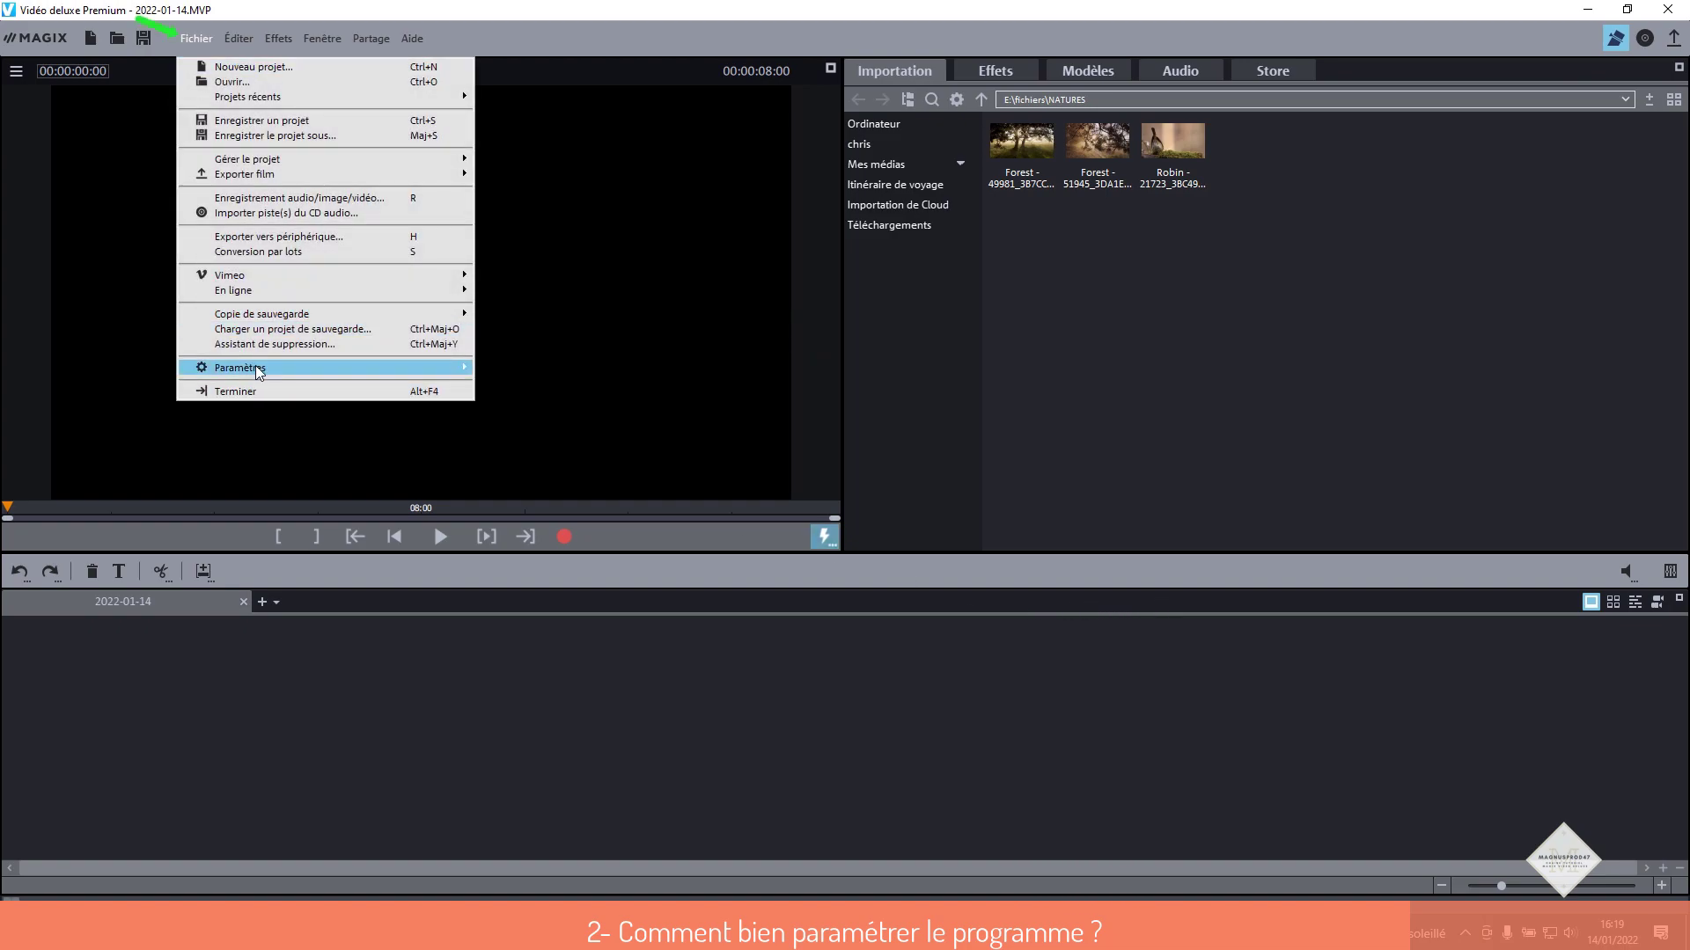
mouse_move(288, 368)
left_click(520, 370)
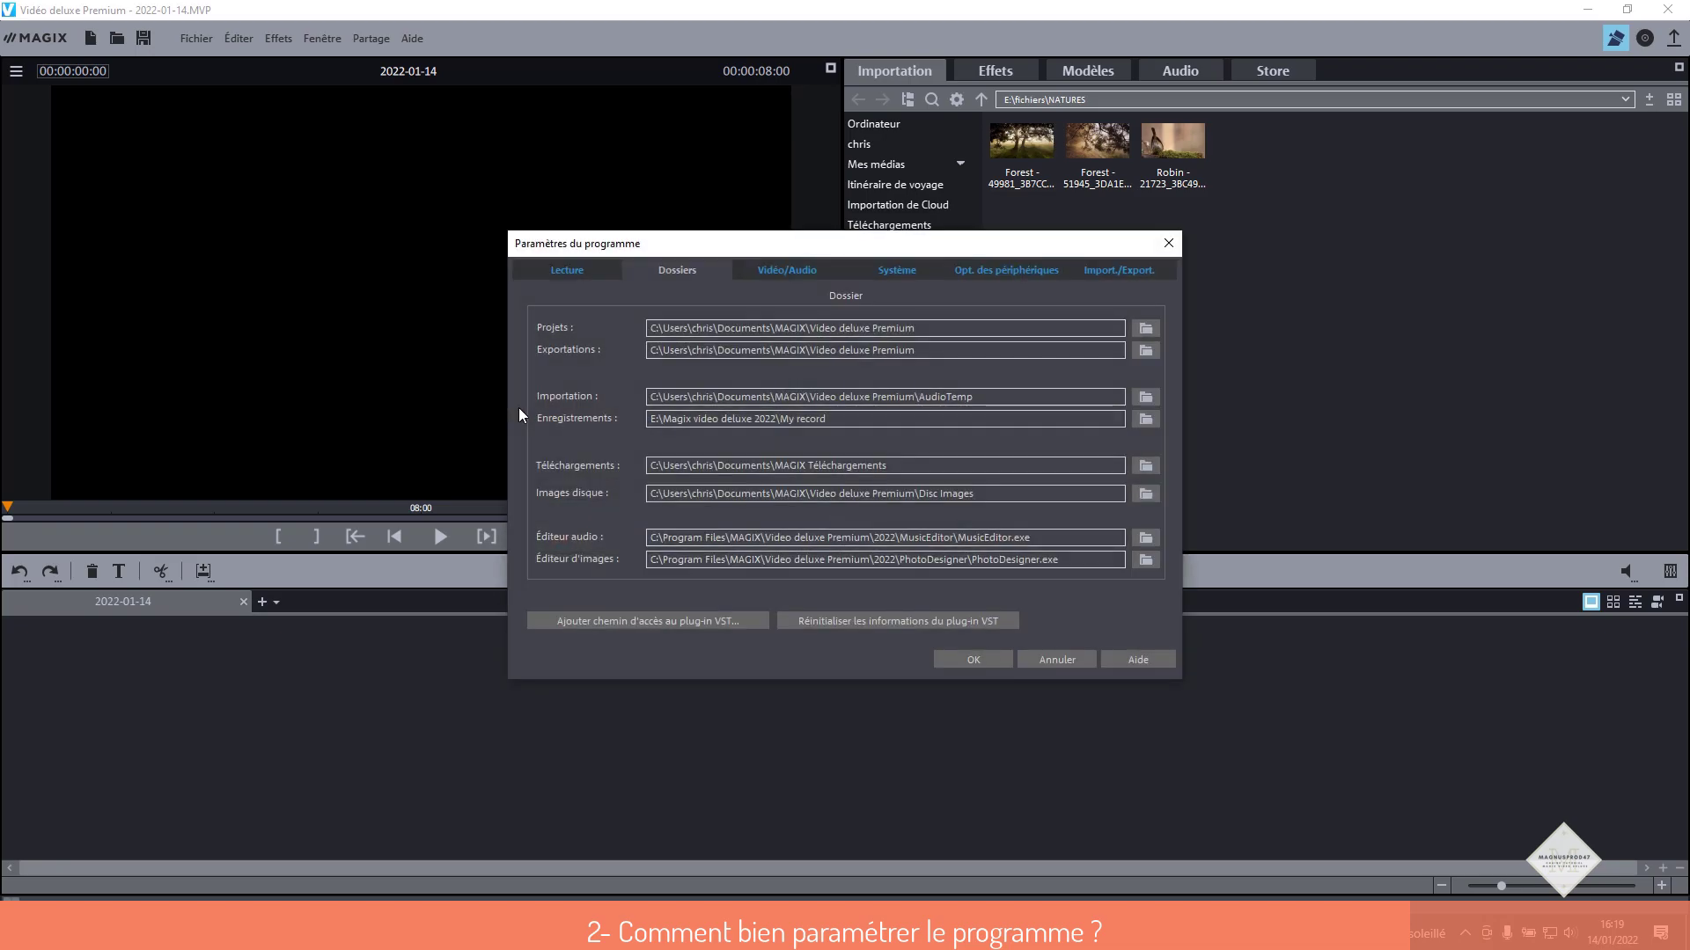
left_click(579, 274)
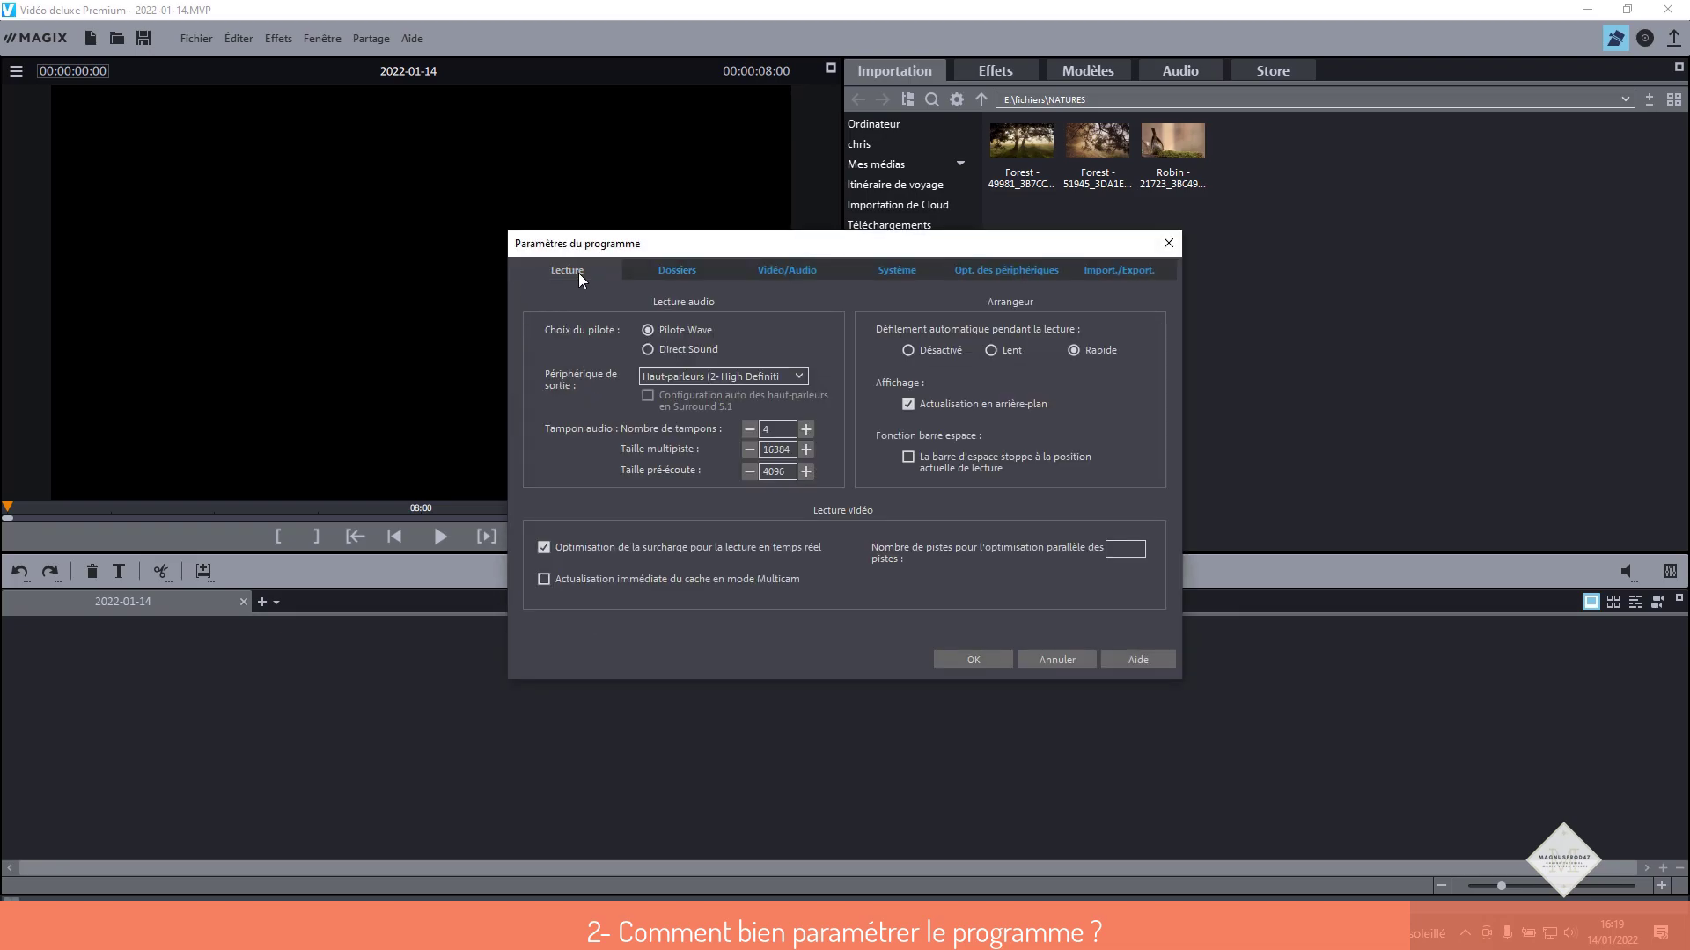
left_click(667, 271)
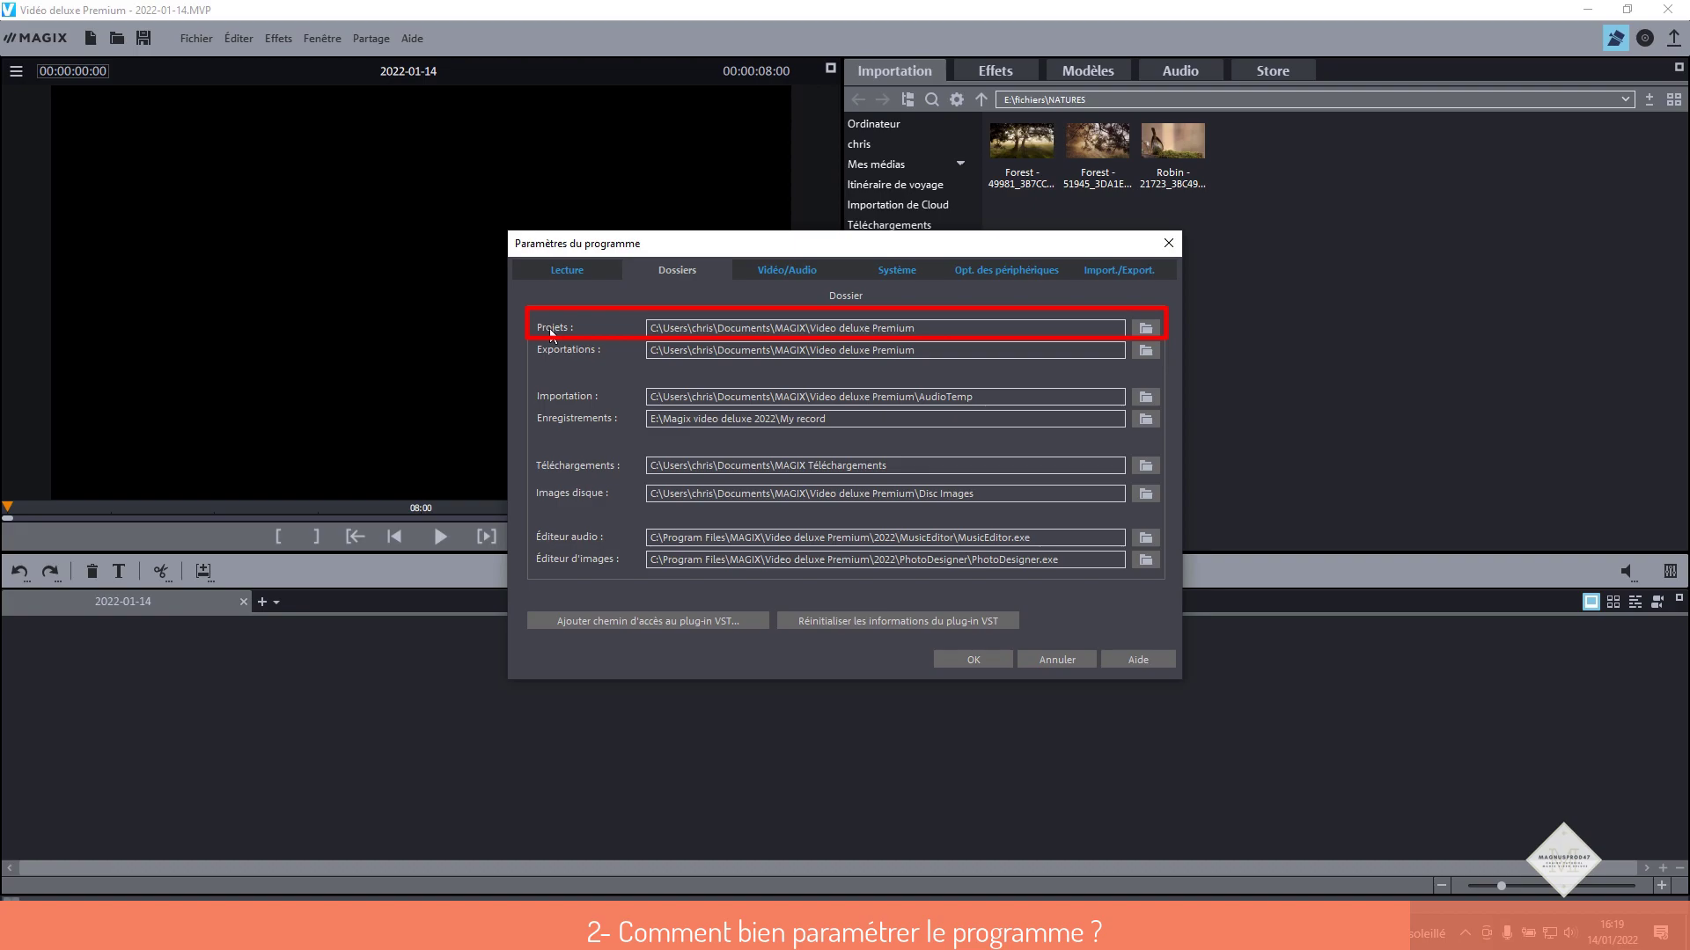
- Set the program's project folder to E:\Magix Video Deluxe 2022\Projets
left_click(1142, 328)
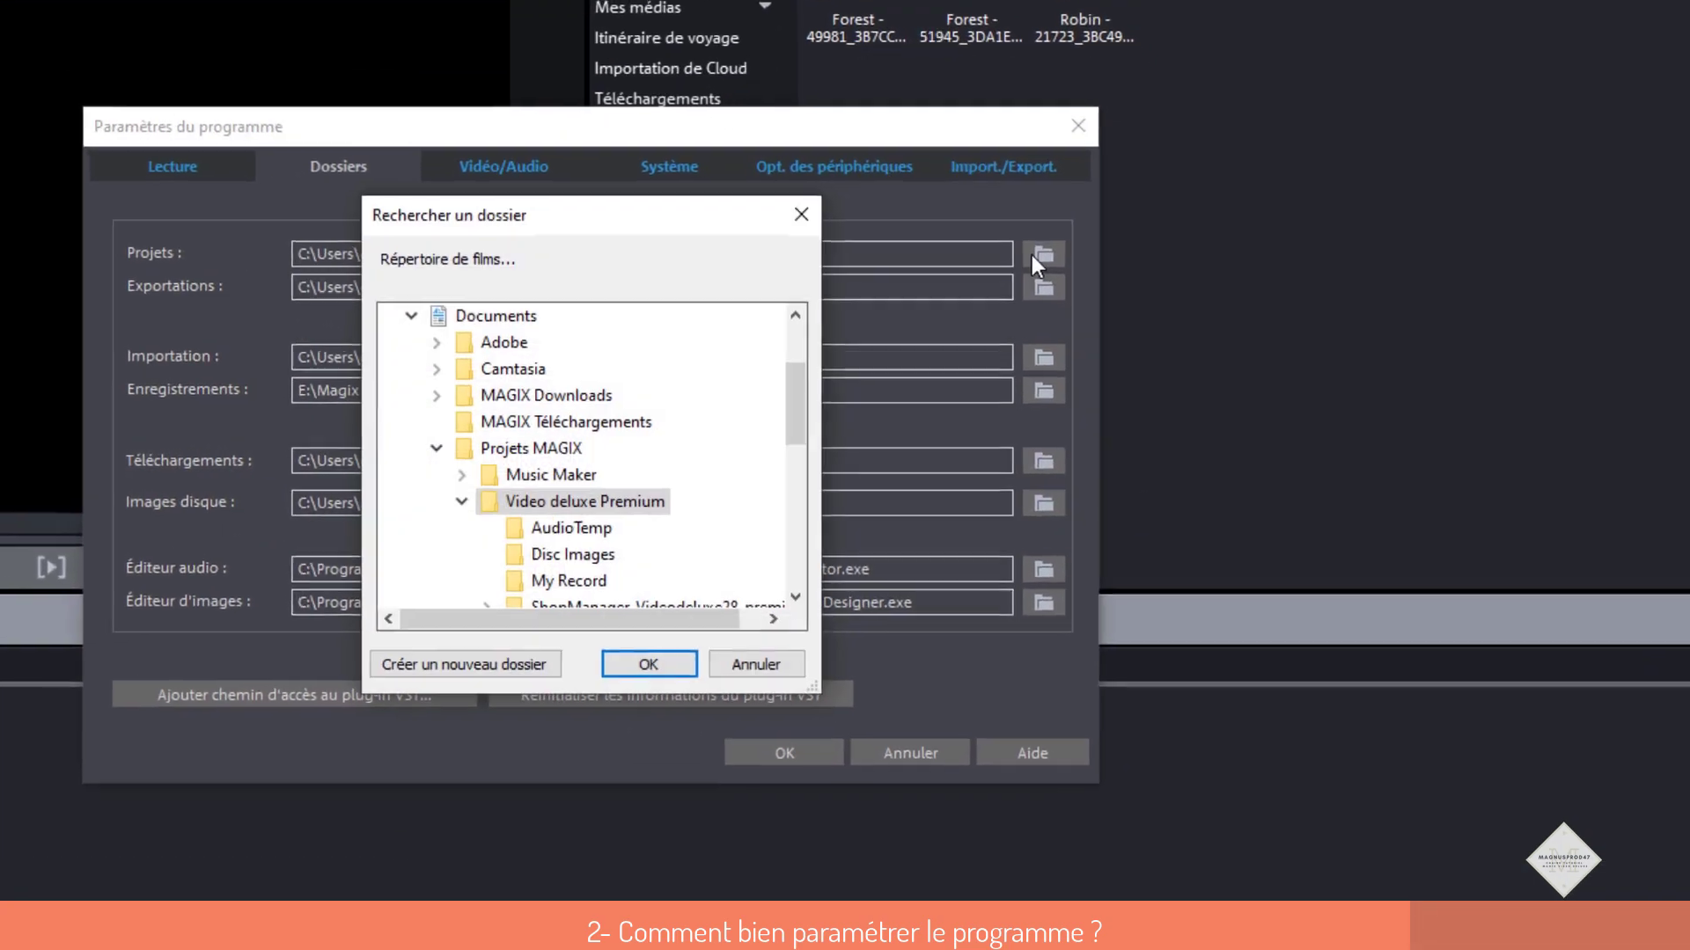
left_click(439, 450)
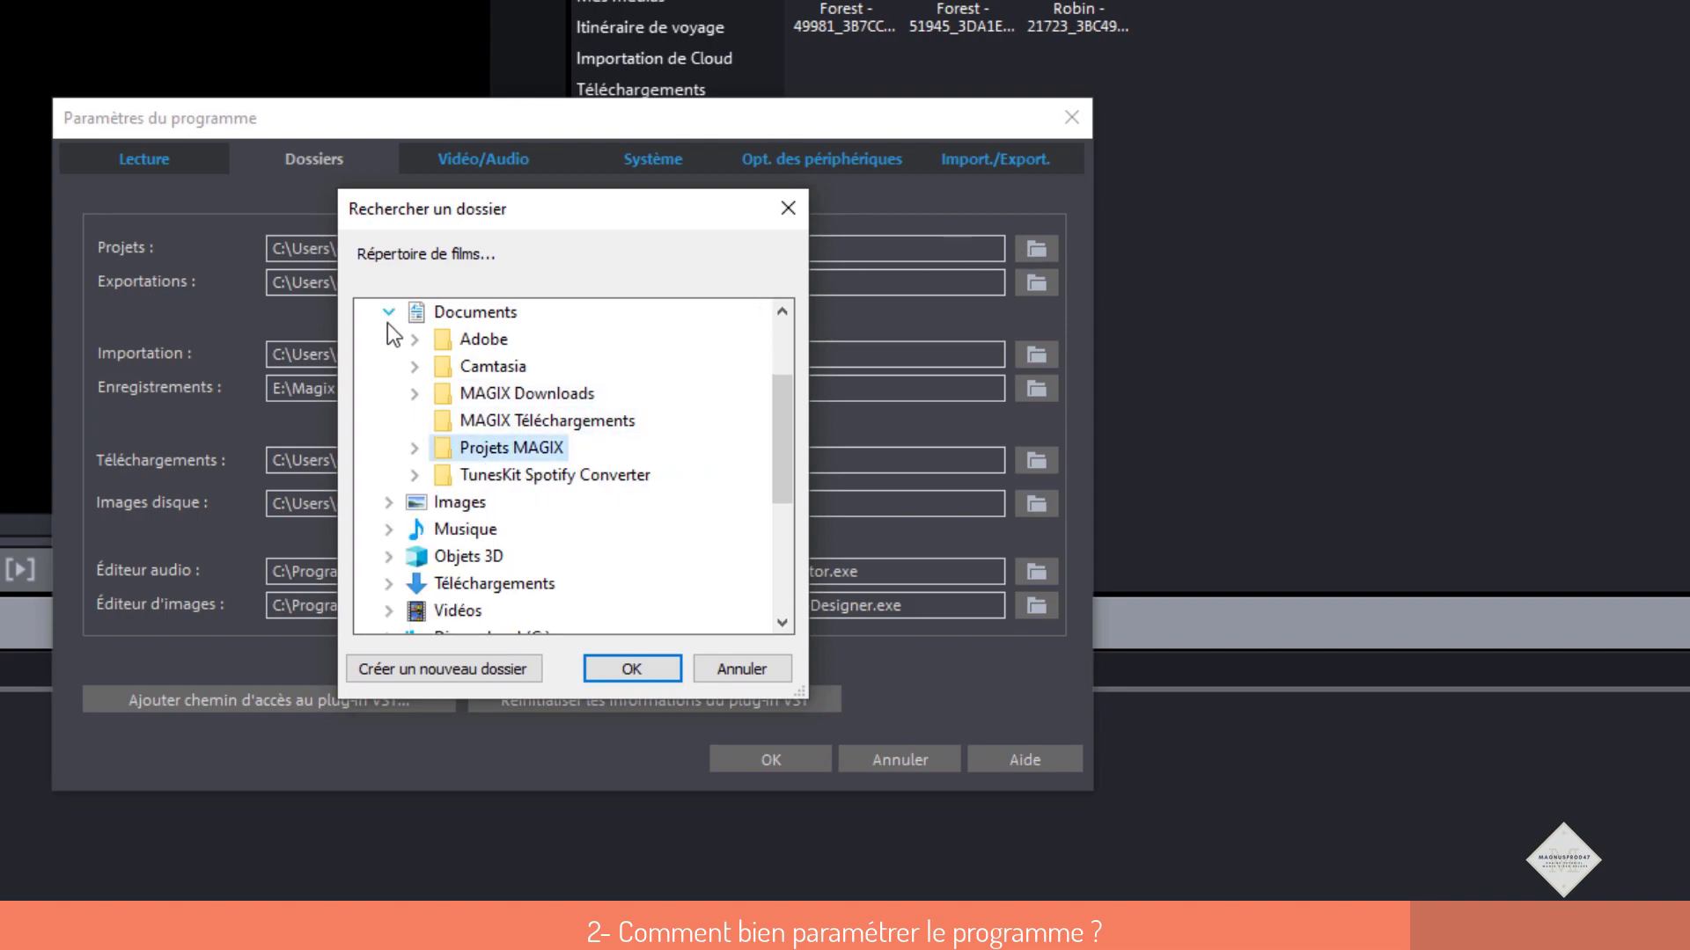
left_click(387, 320)
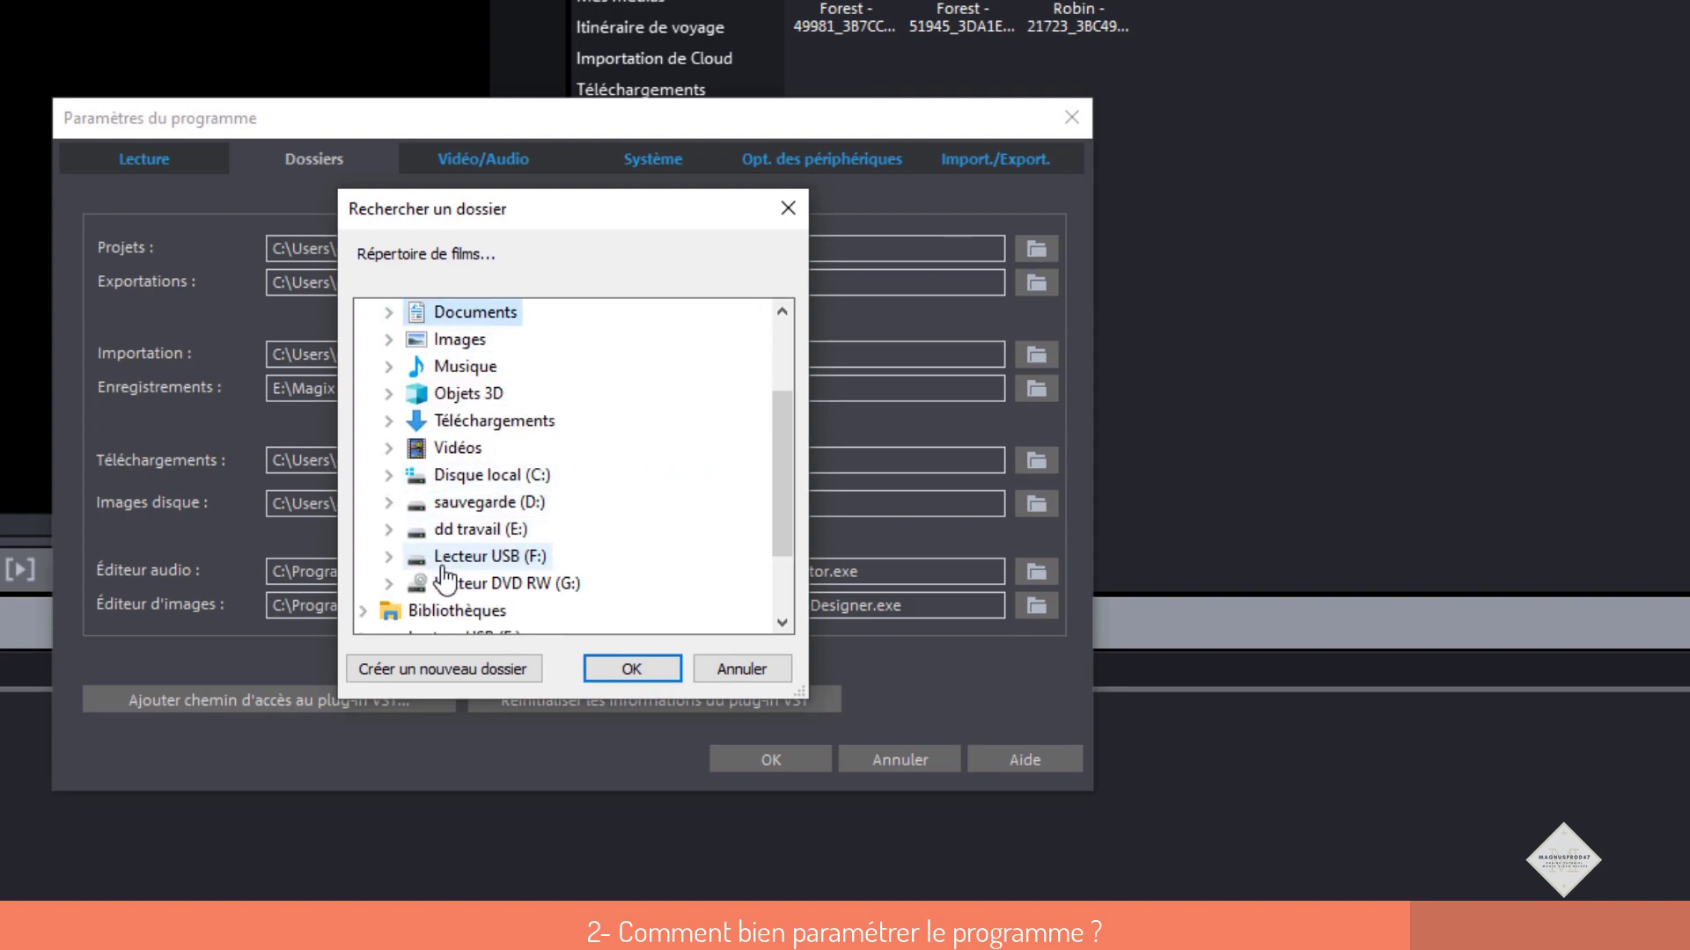
double_click(443, 538)
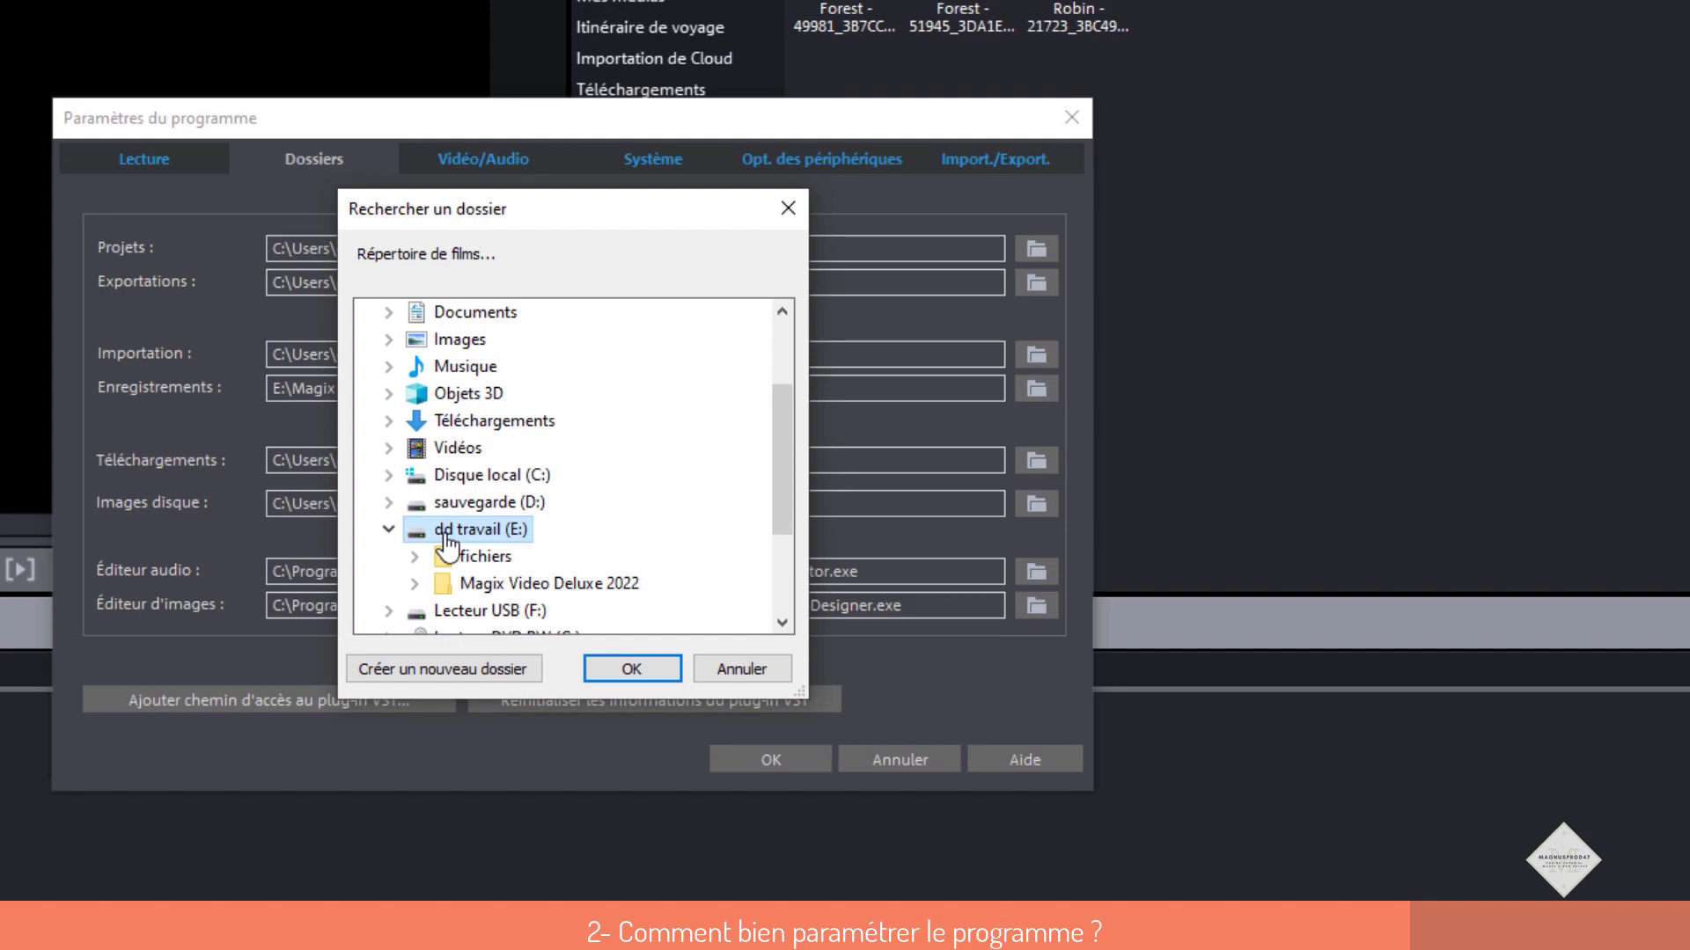
double_click(539, 588)
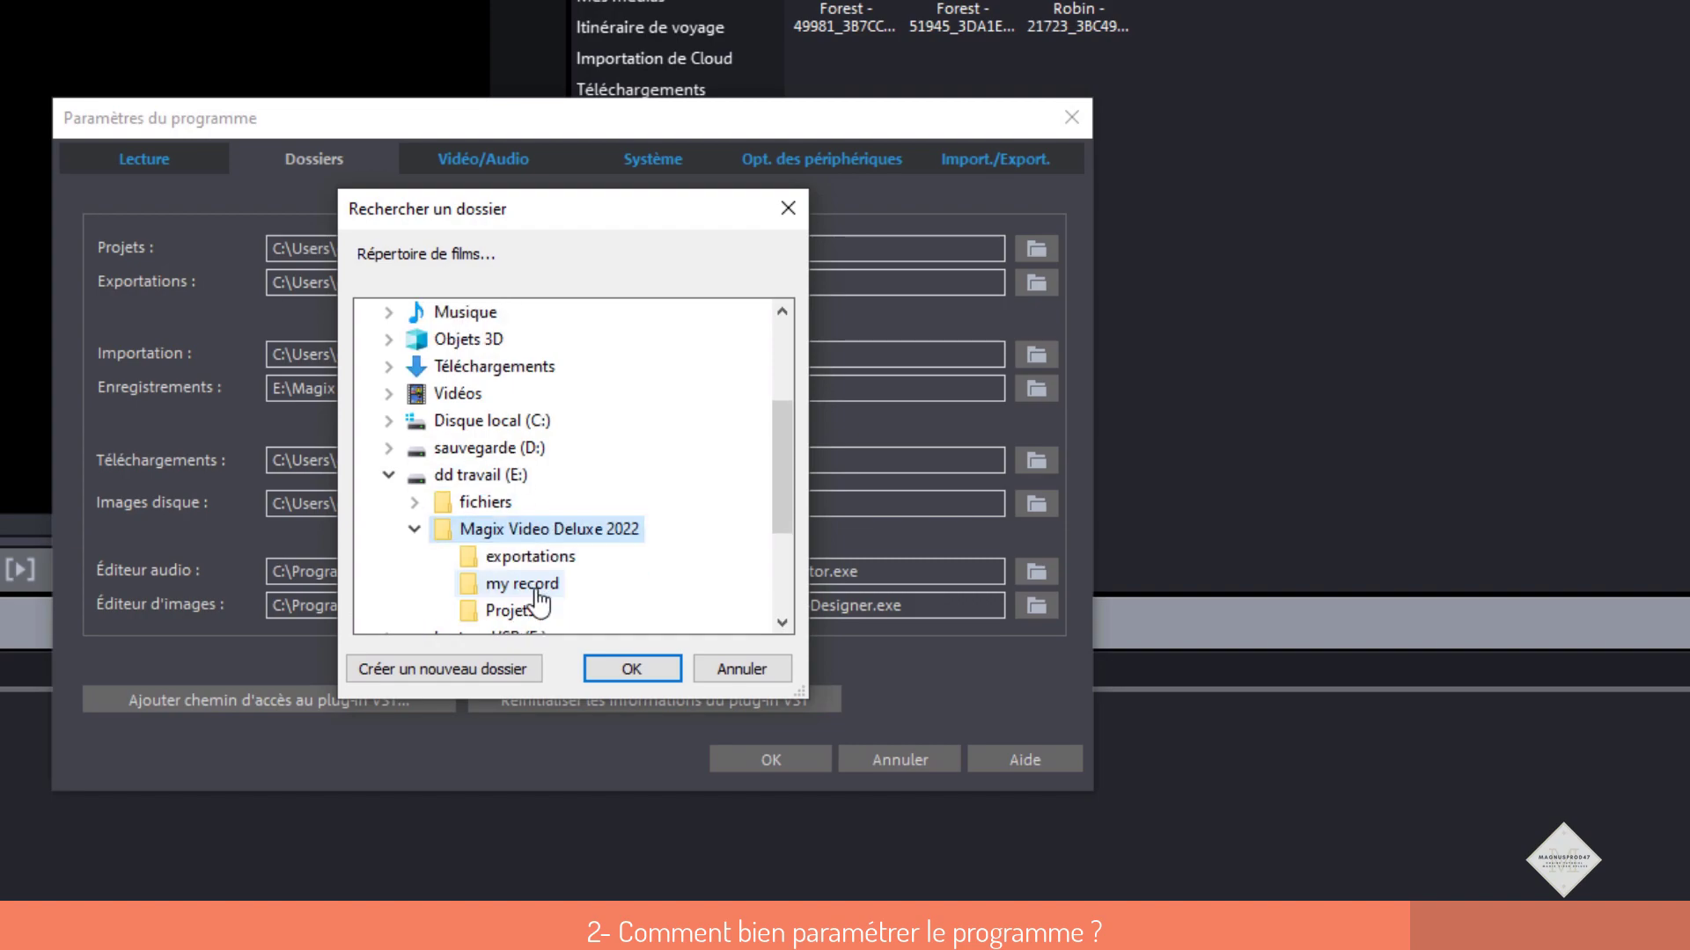
left_click(509, 611)
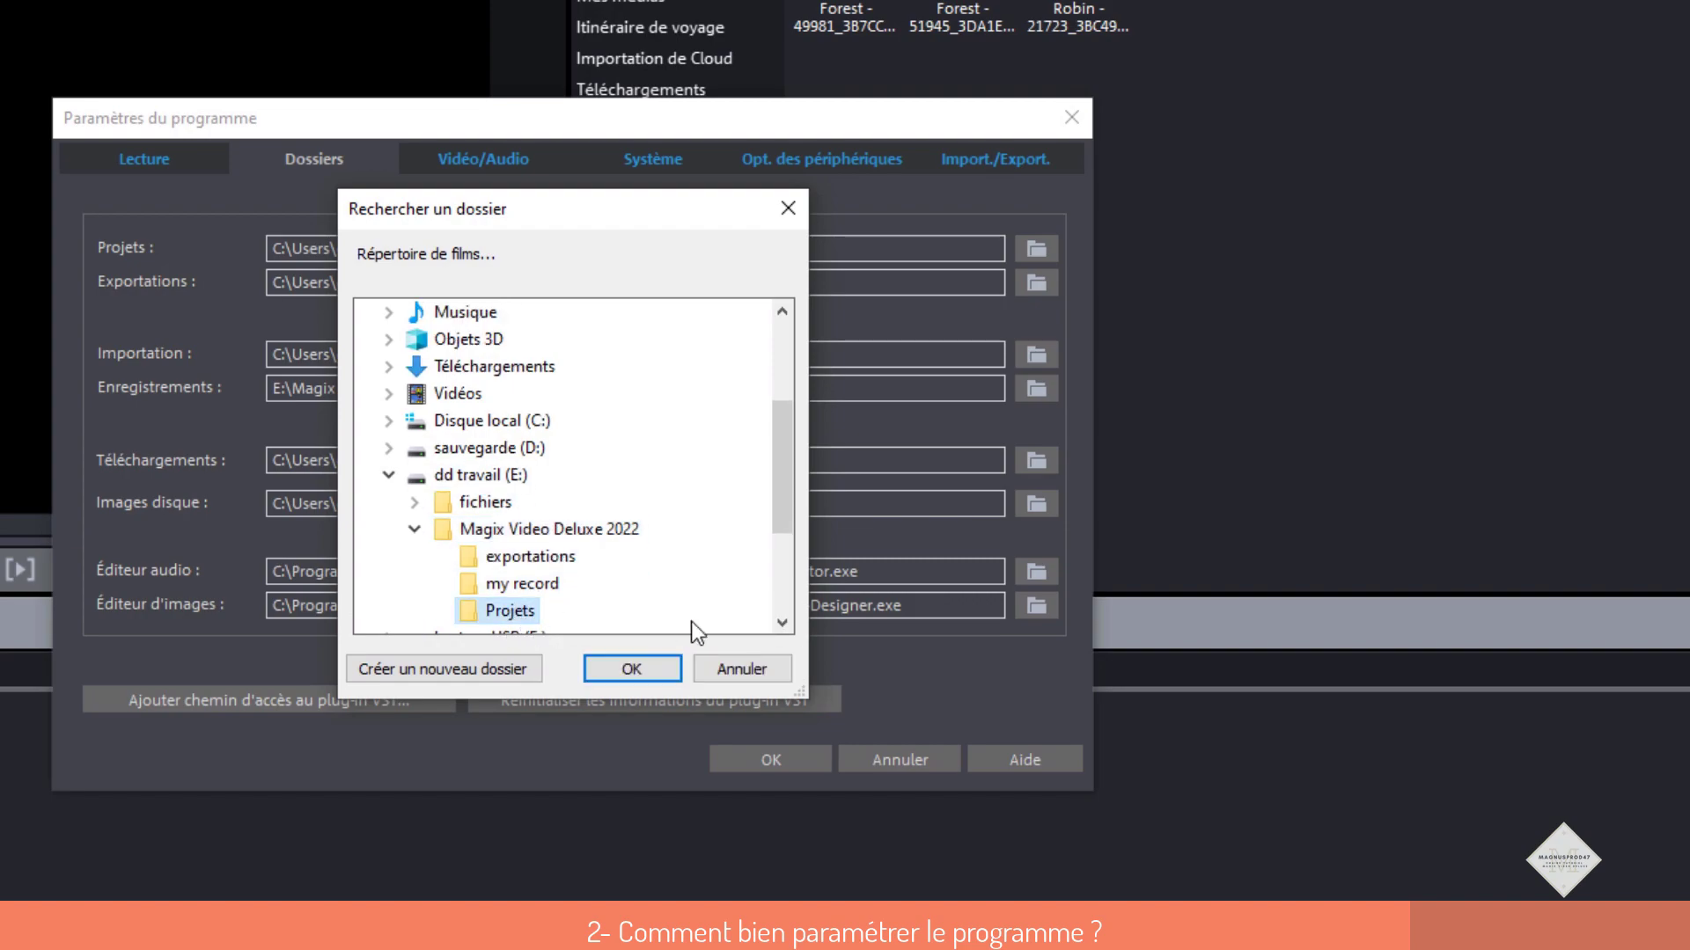
left_click(631, 669)
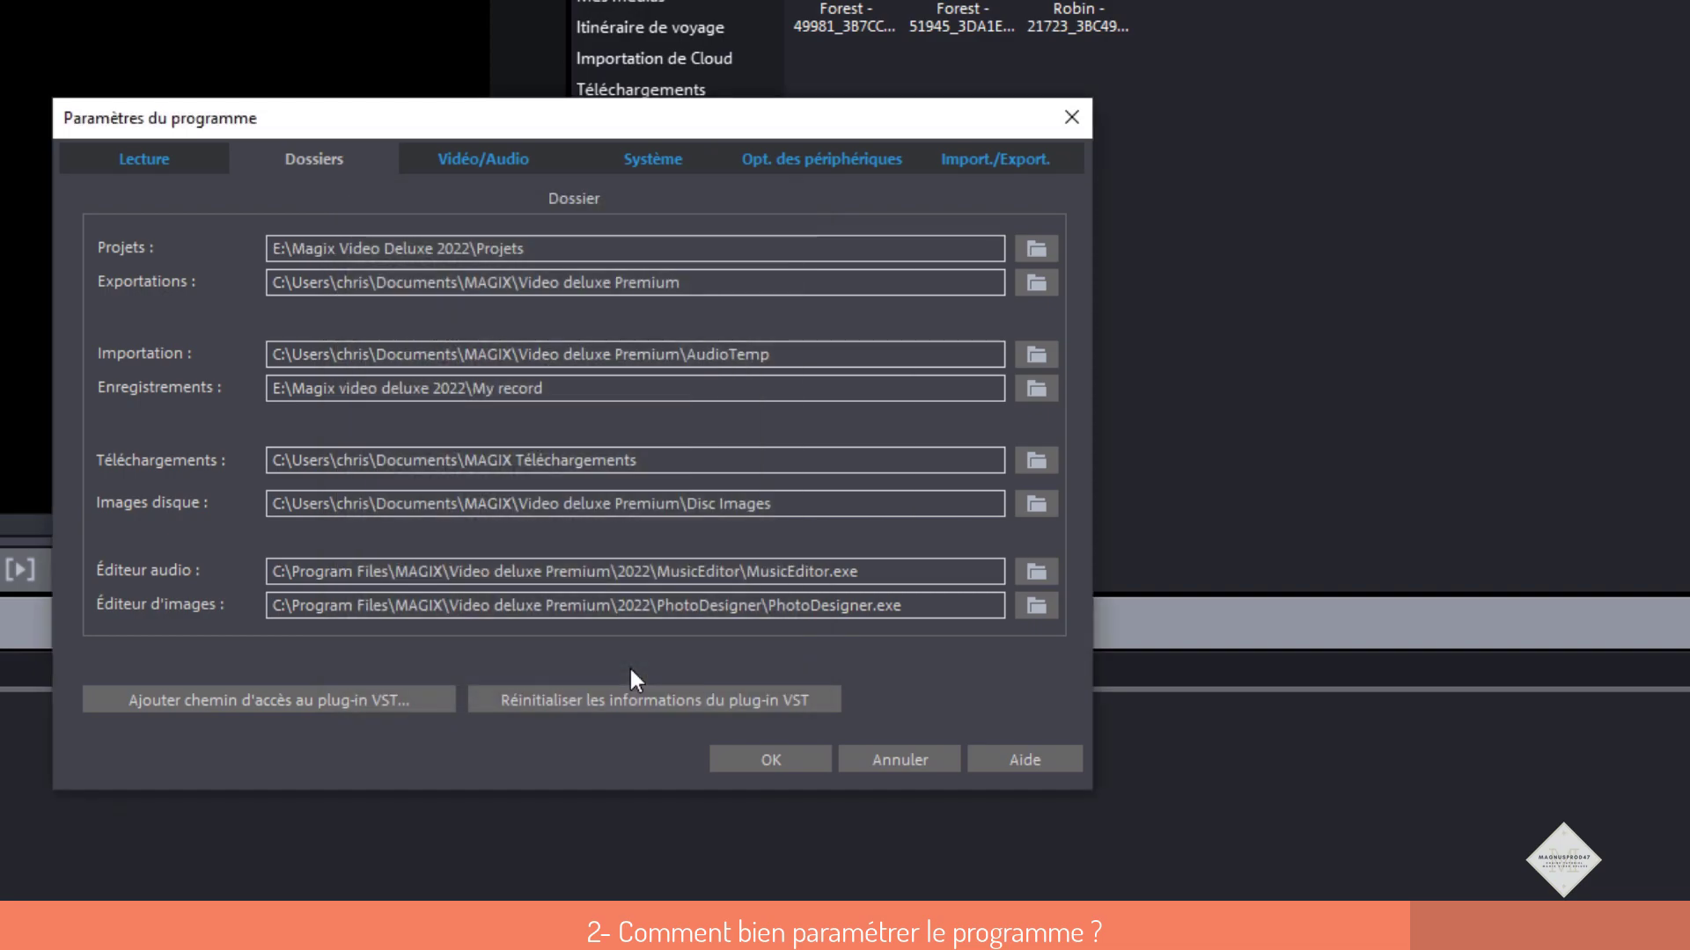
- Set the program's export folder to E:\Magix Video Deluxe 2022\exportations
left_click(1036, 284)
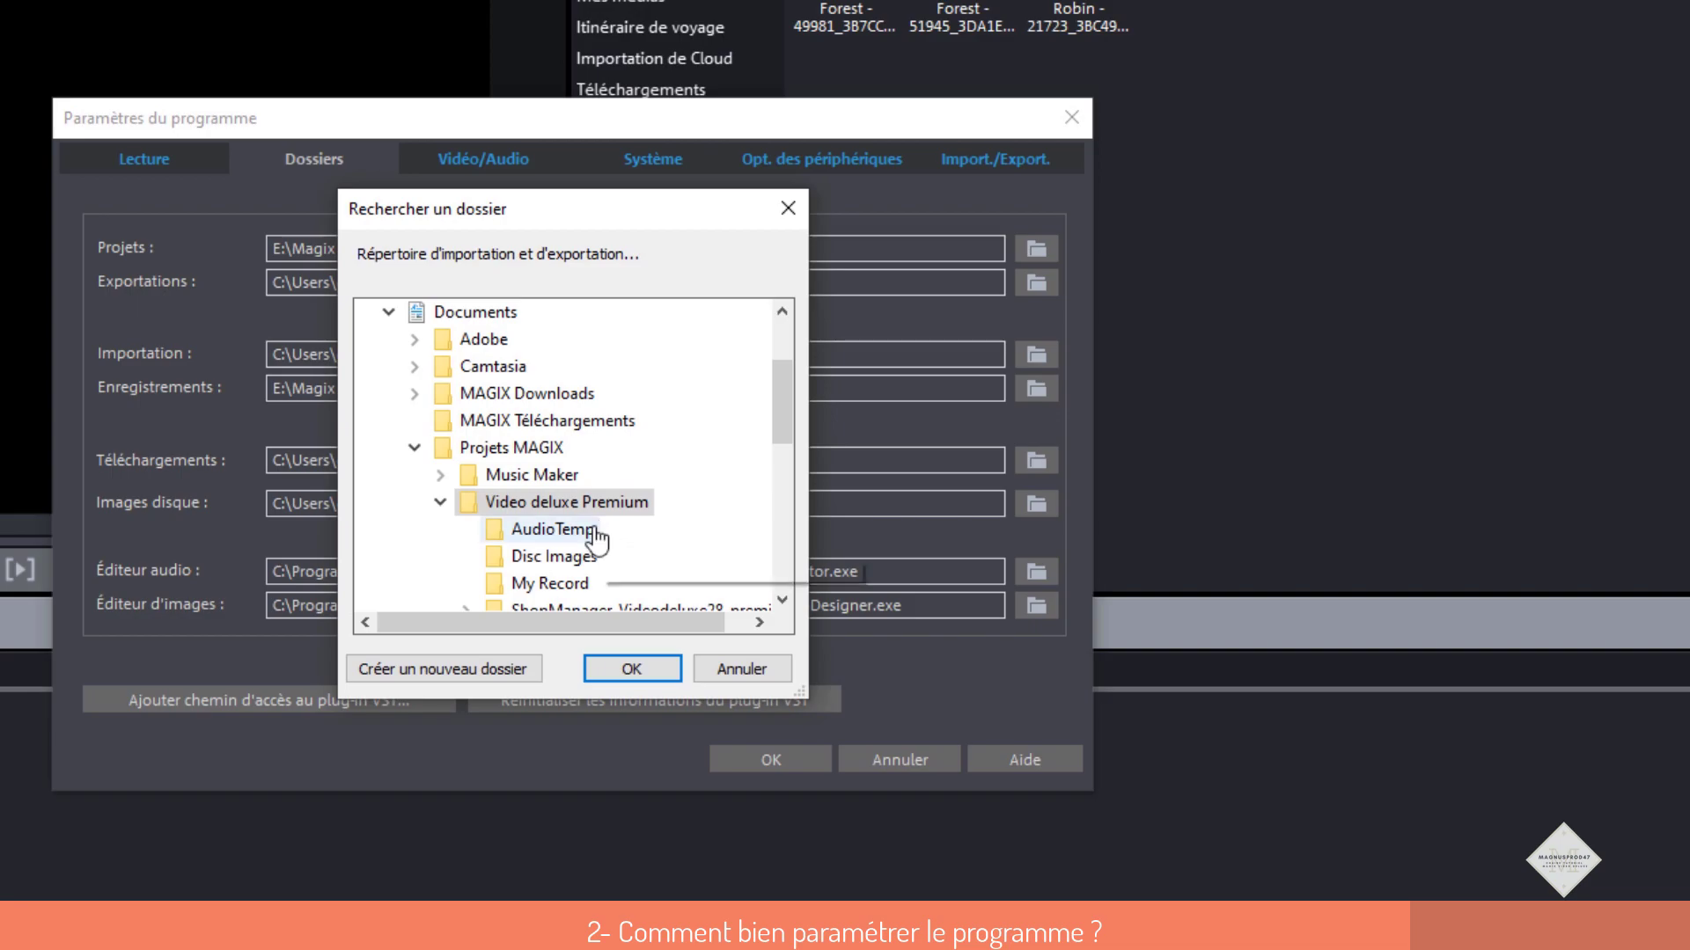
left_click(405, 318)
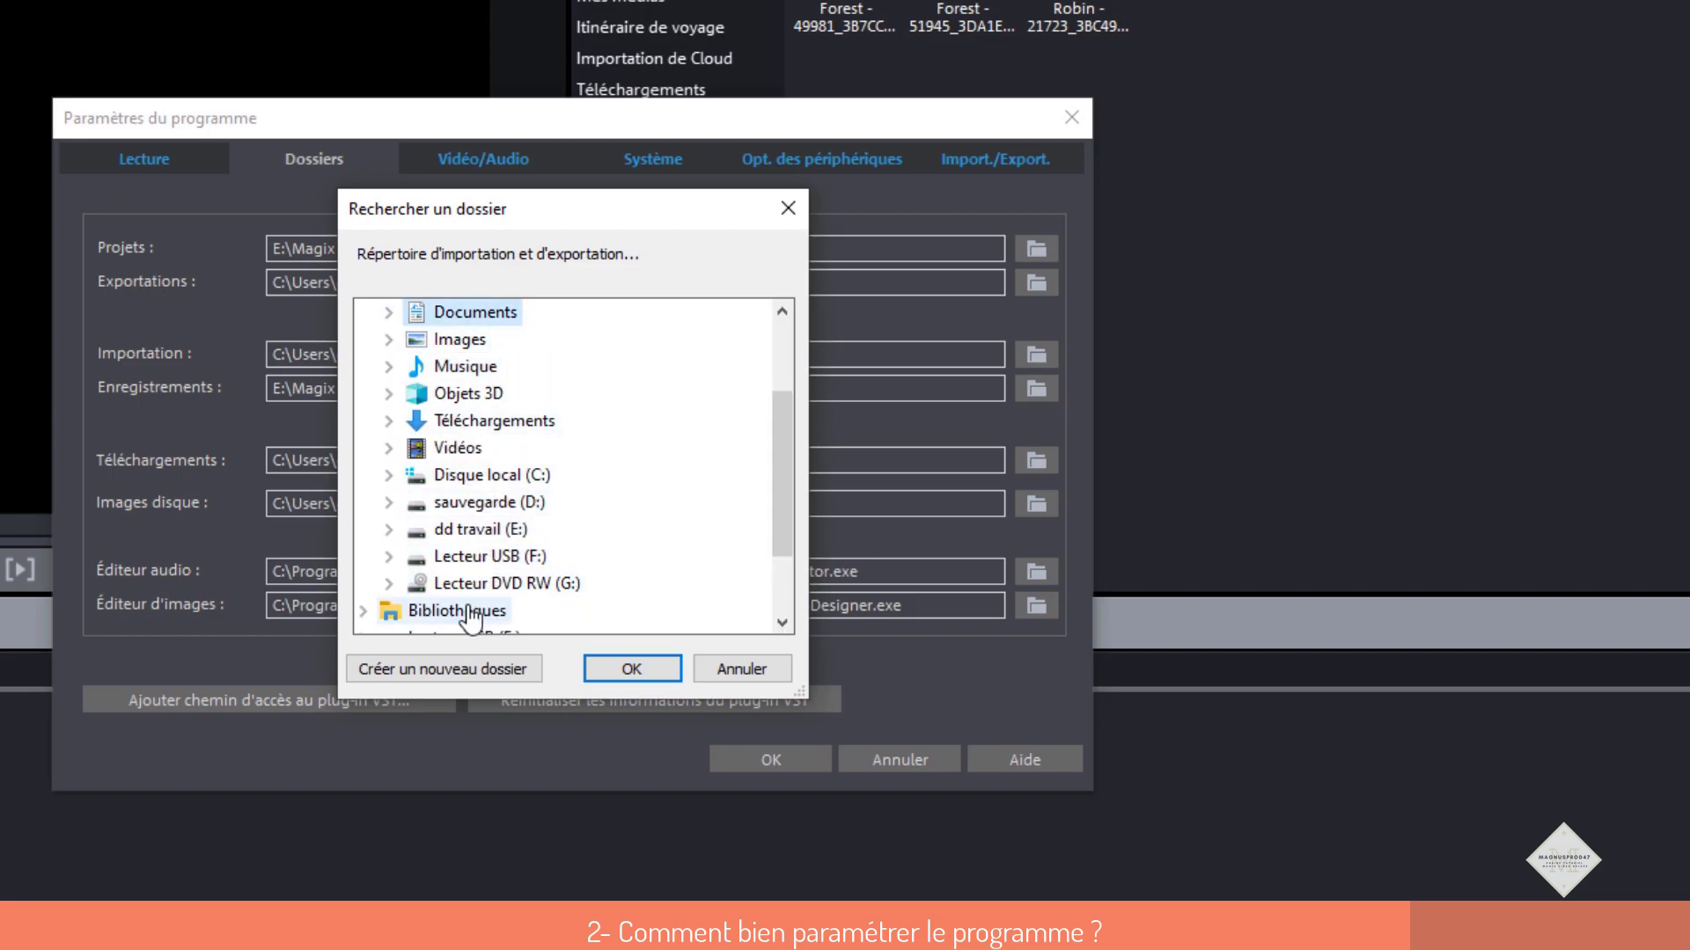
double_click(473, 531)
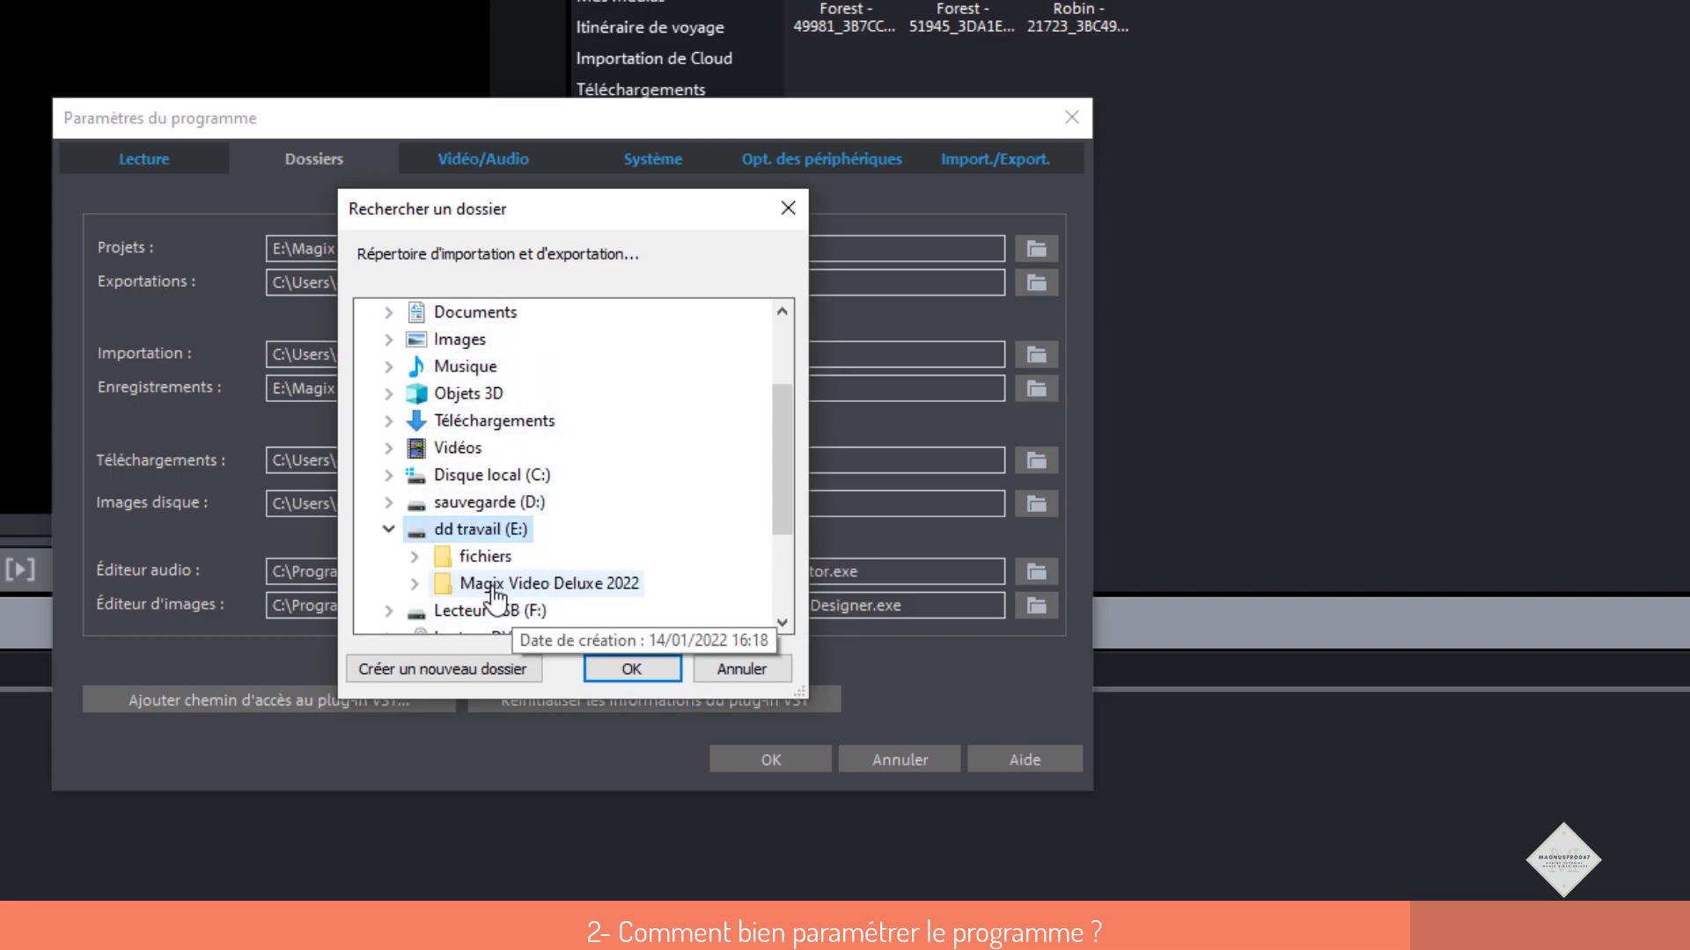
double_click(528, 584)
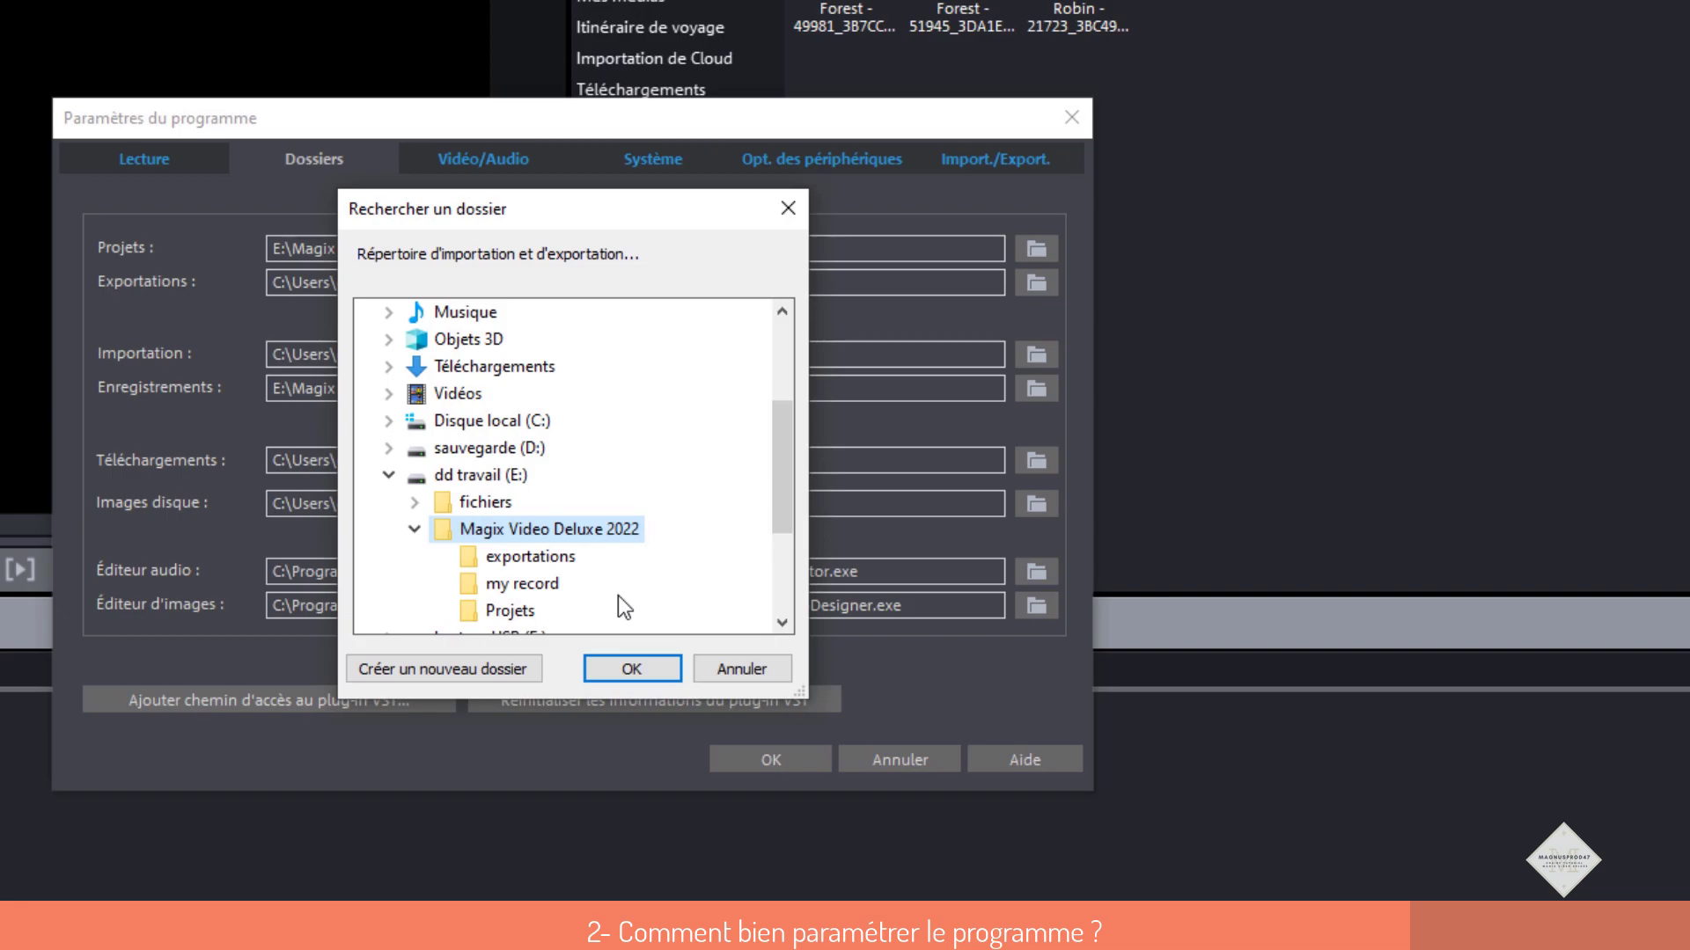
left_click(528, 557)
left_click(651, 676)
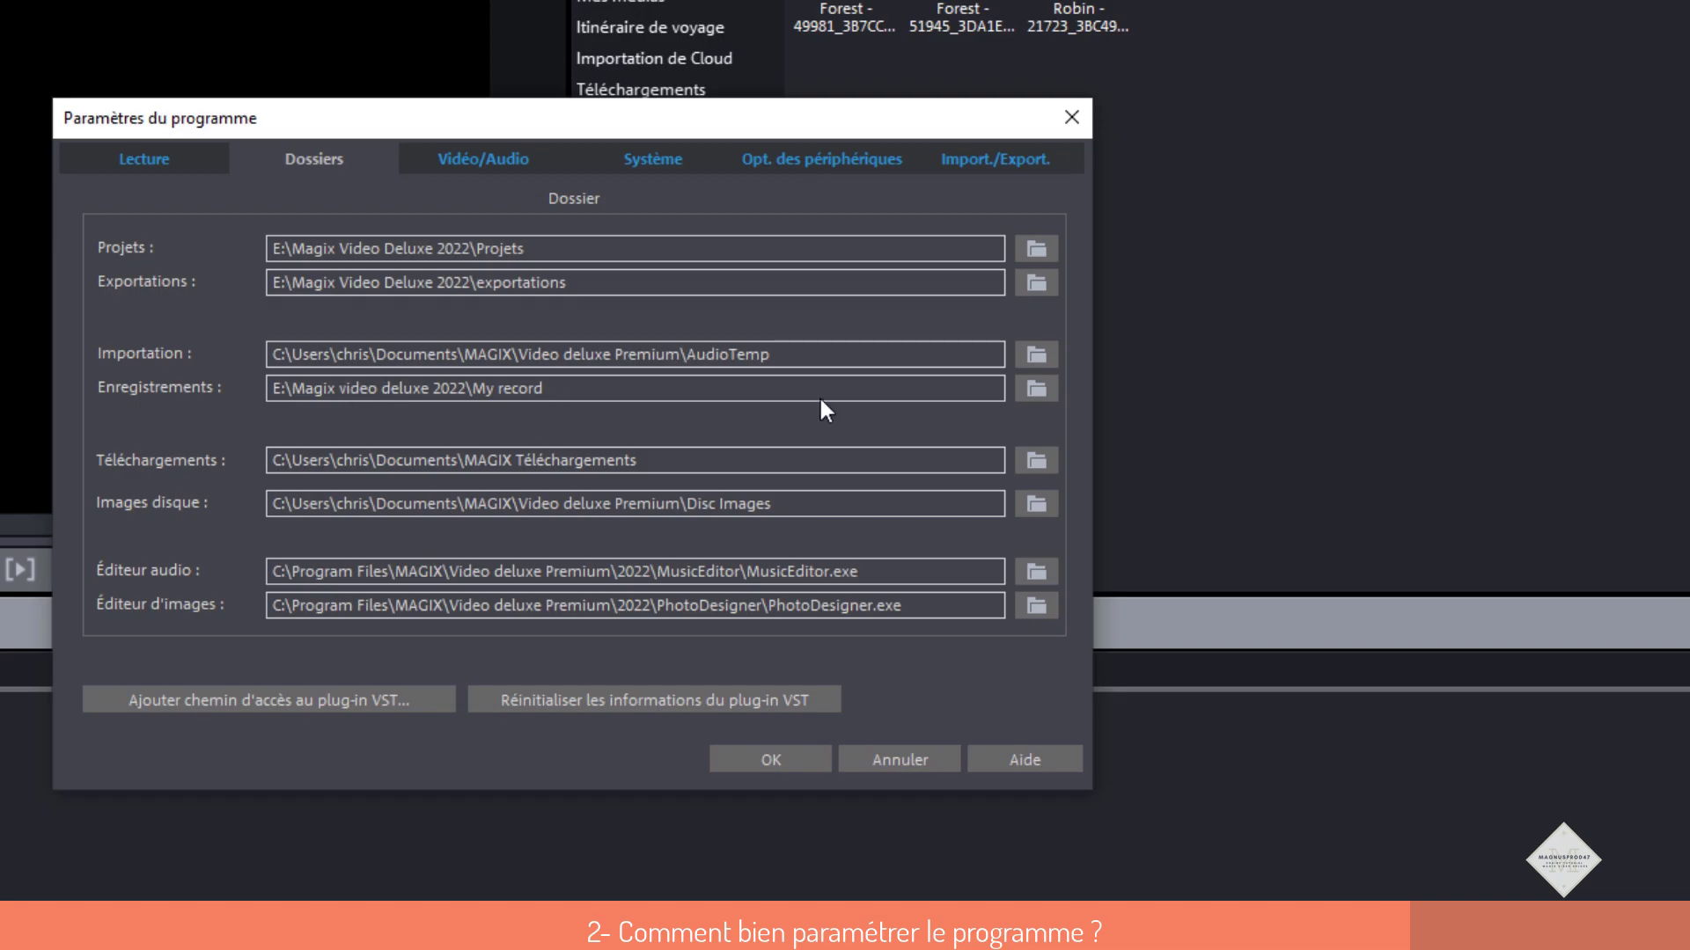
- Set the recordings folder to E:\Magix Video Deluxe 2022\my record
left_click_drag(720, 114, 1269, 64)
left_click(150, 585)
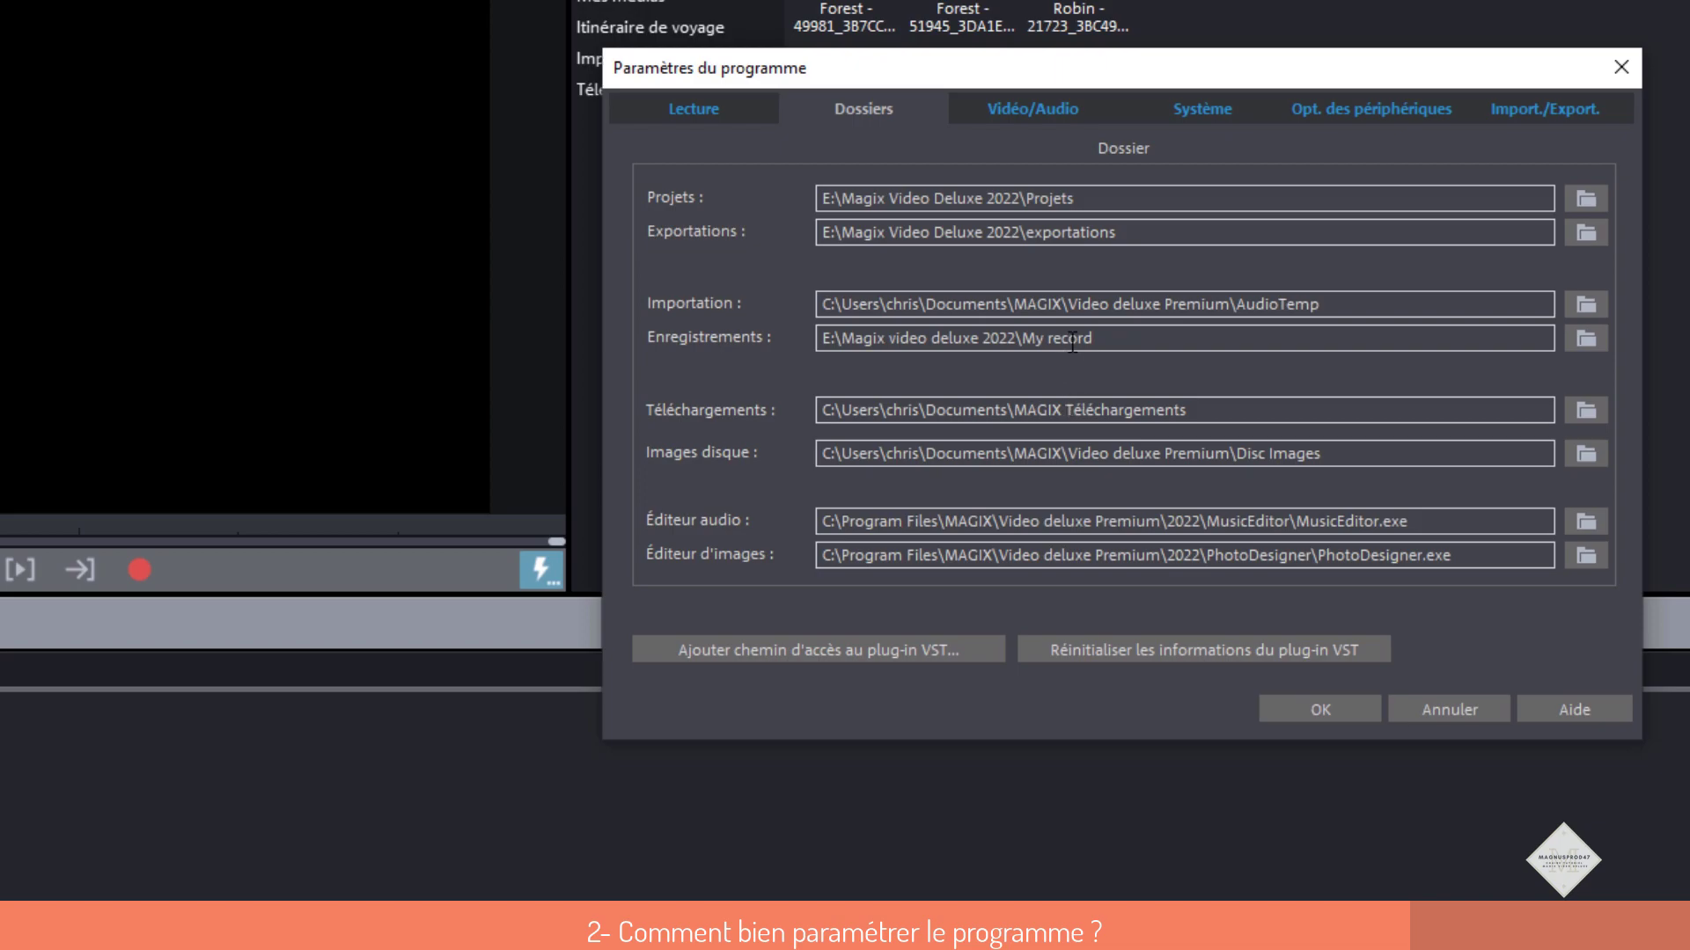
left_click(1594, 339)
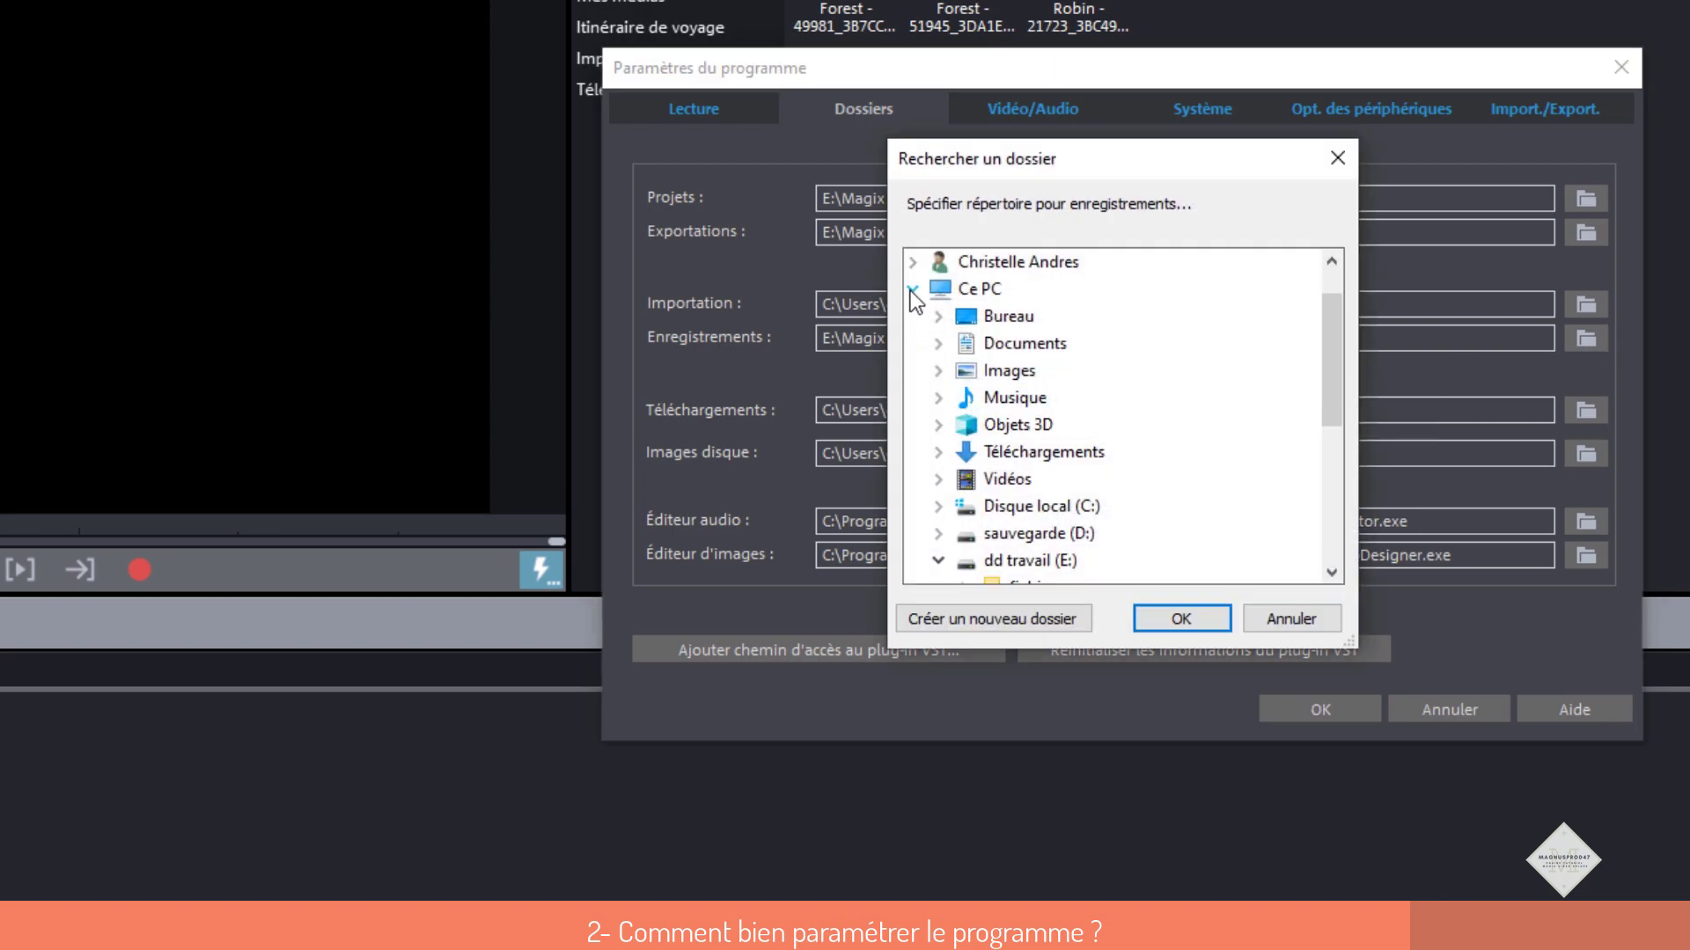
left_click(910, 291)
left_click(922, 344)
scroll(992, 547, "down", 2)
left_click(1069, 480)
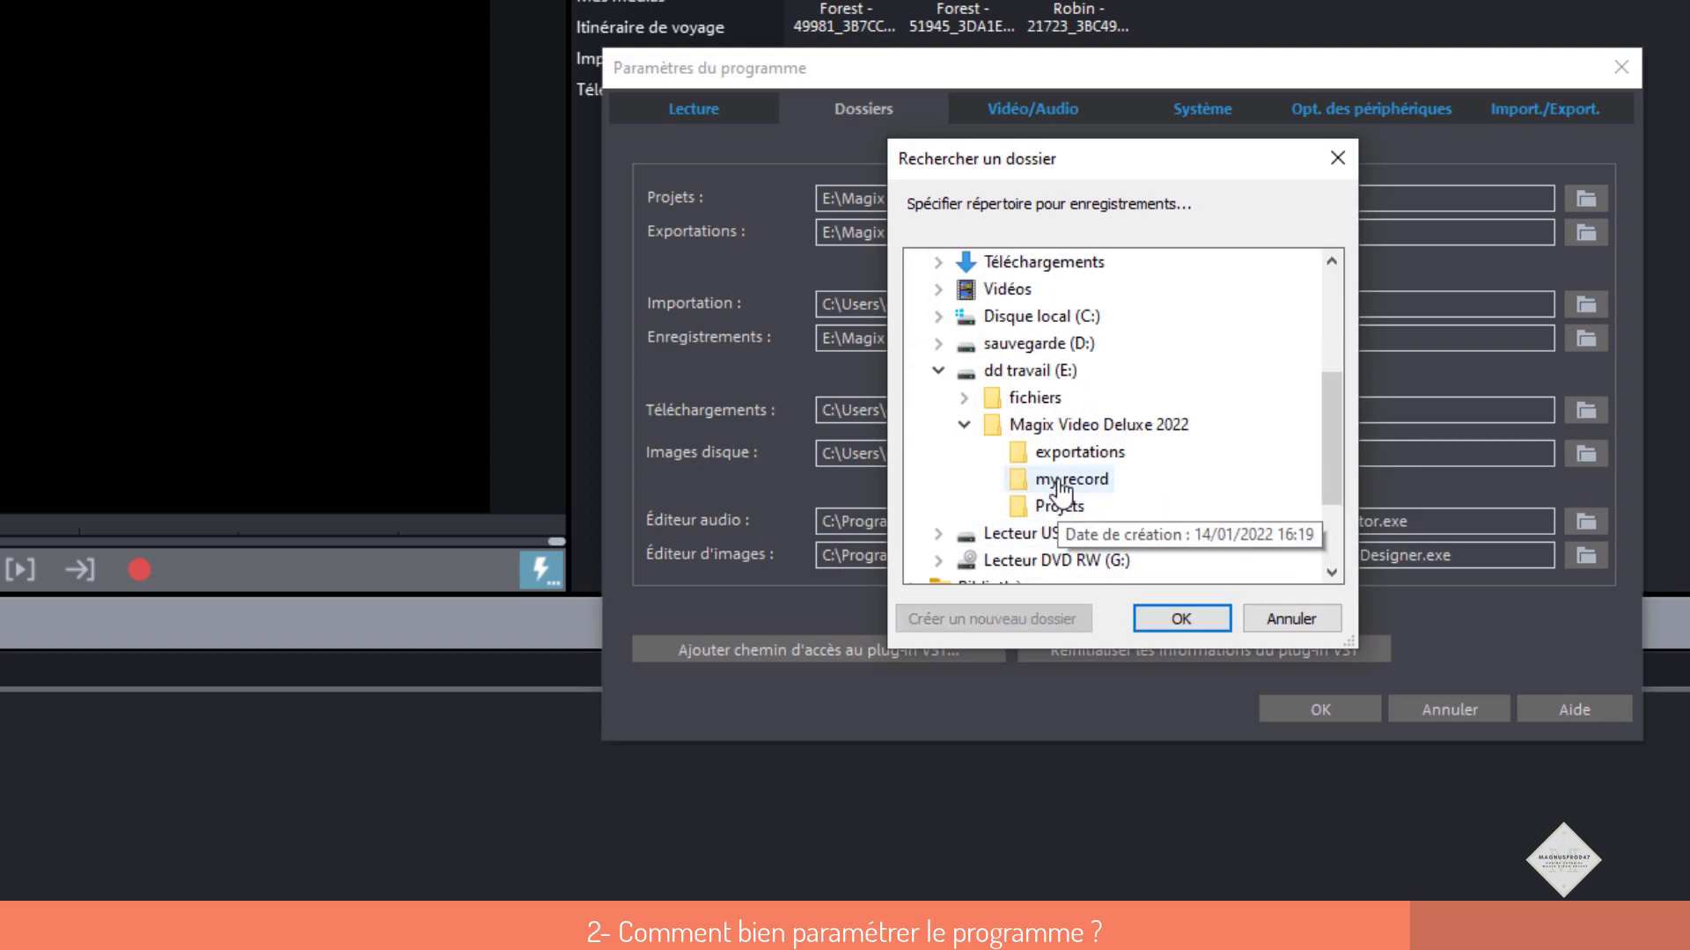
left_click(1191, 615)
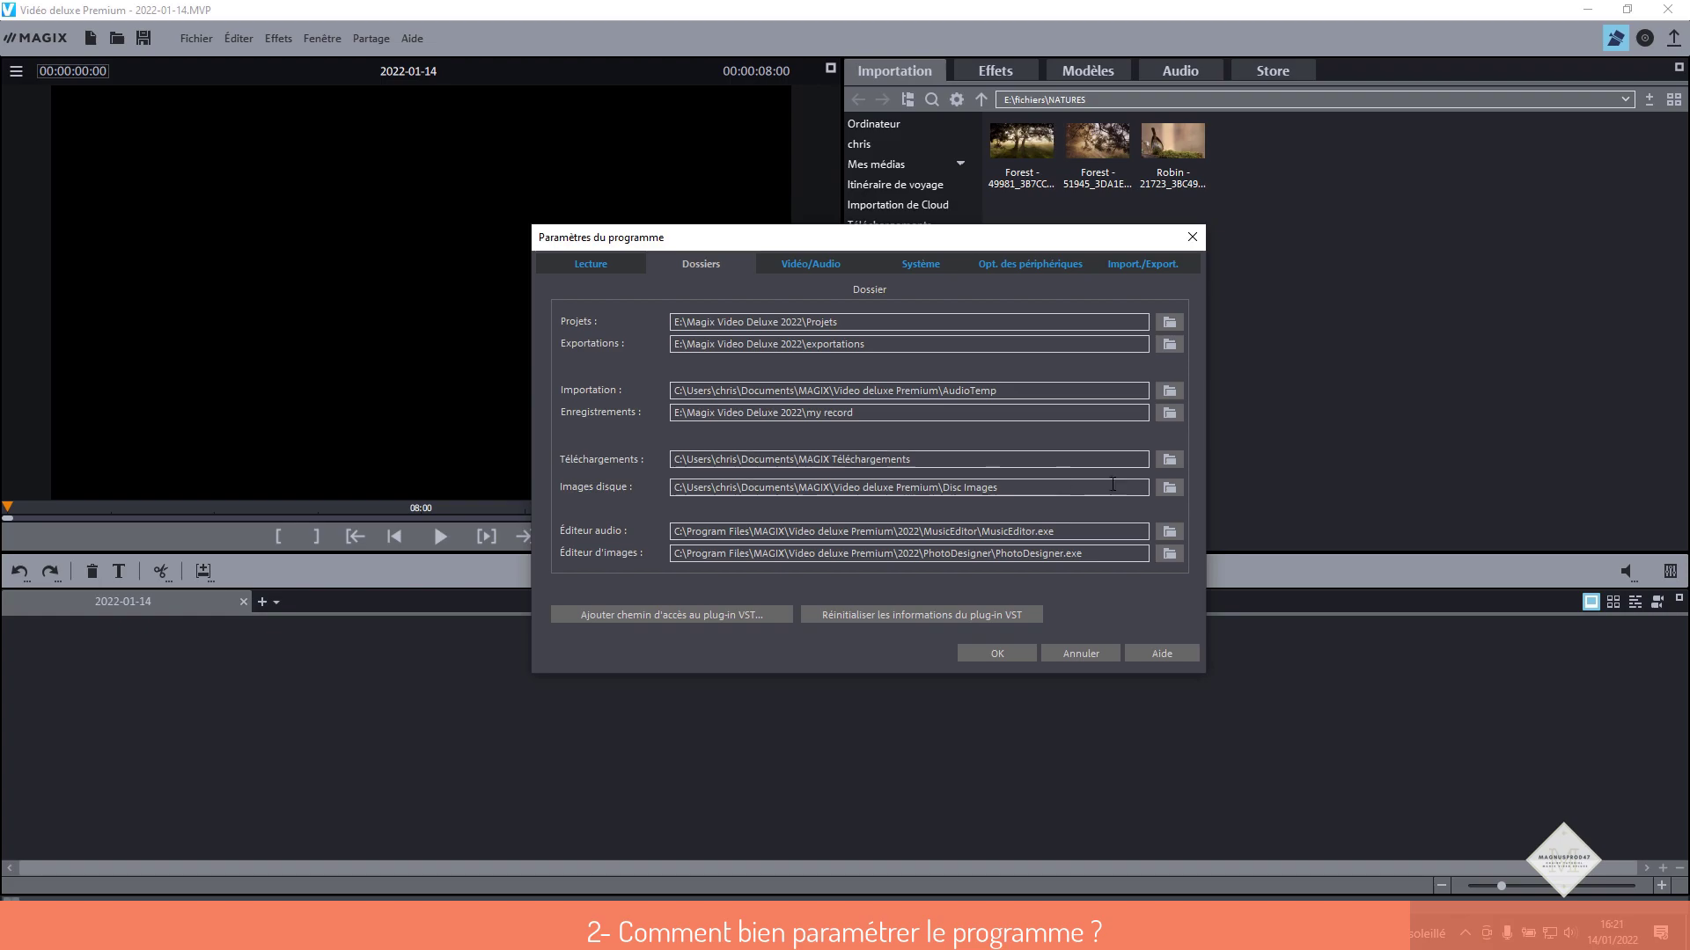
- Set the downloads folder to the computer's Téléchargements folder and apply the program settings
left_click(1169, 460)
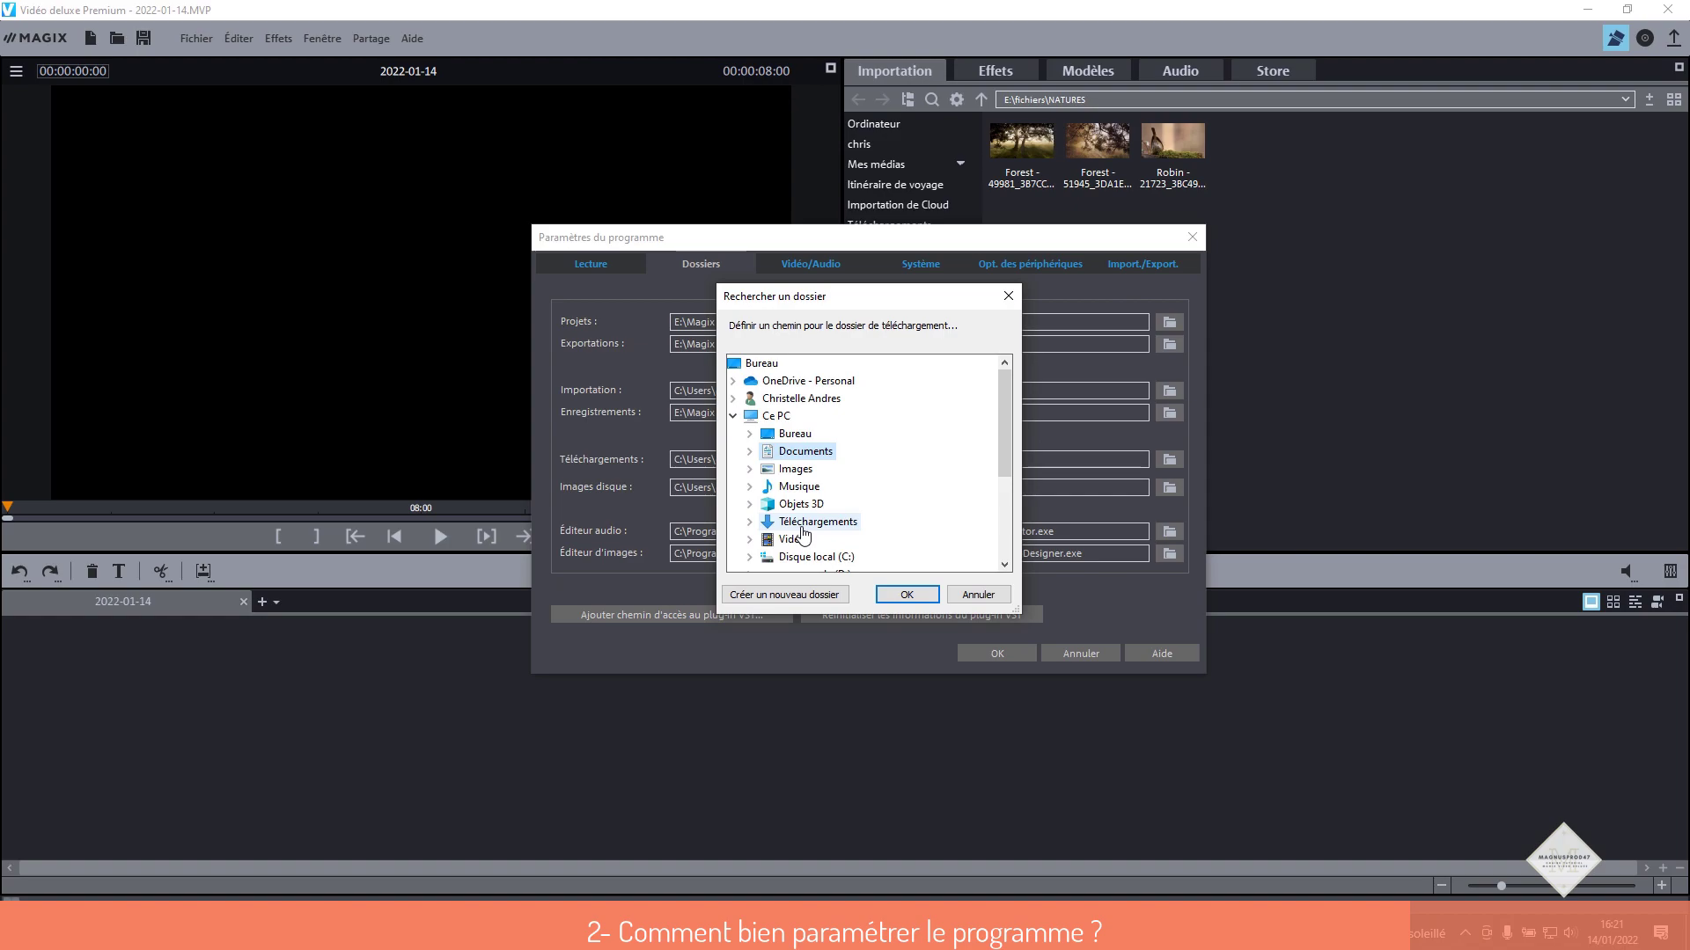
left_click(803, 526)
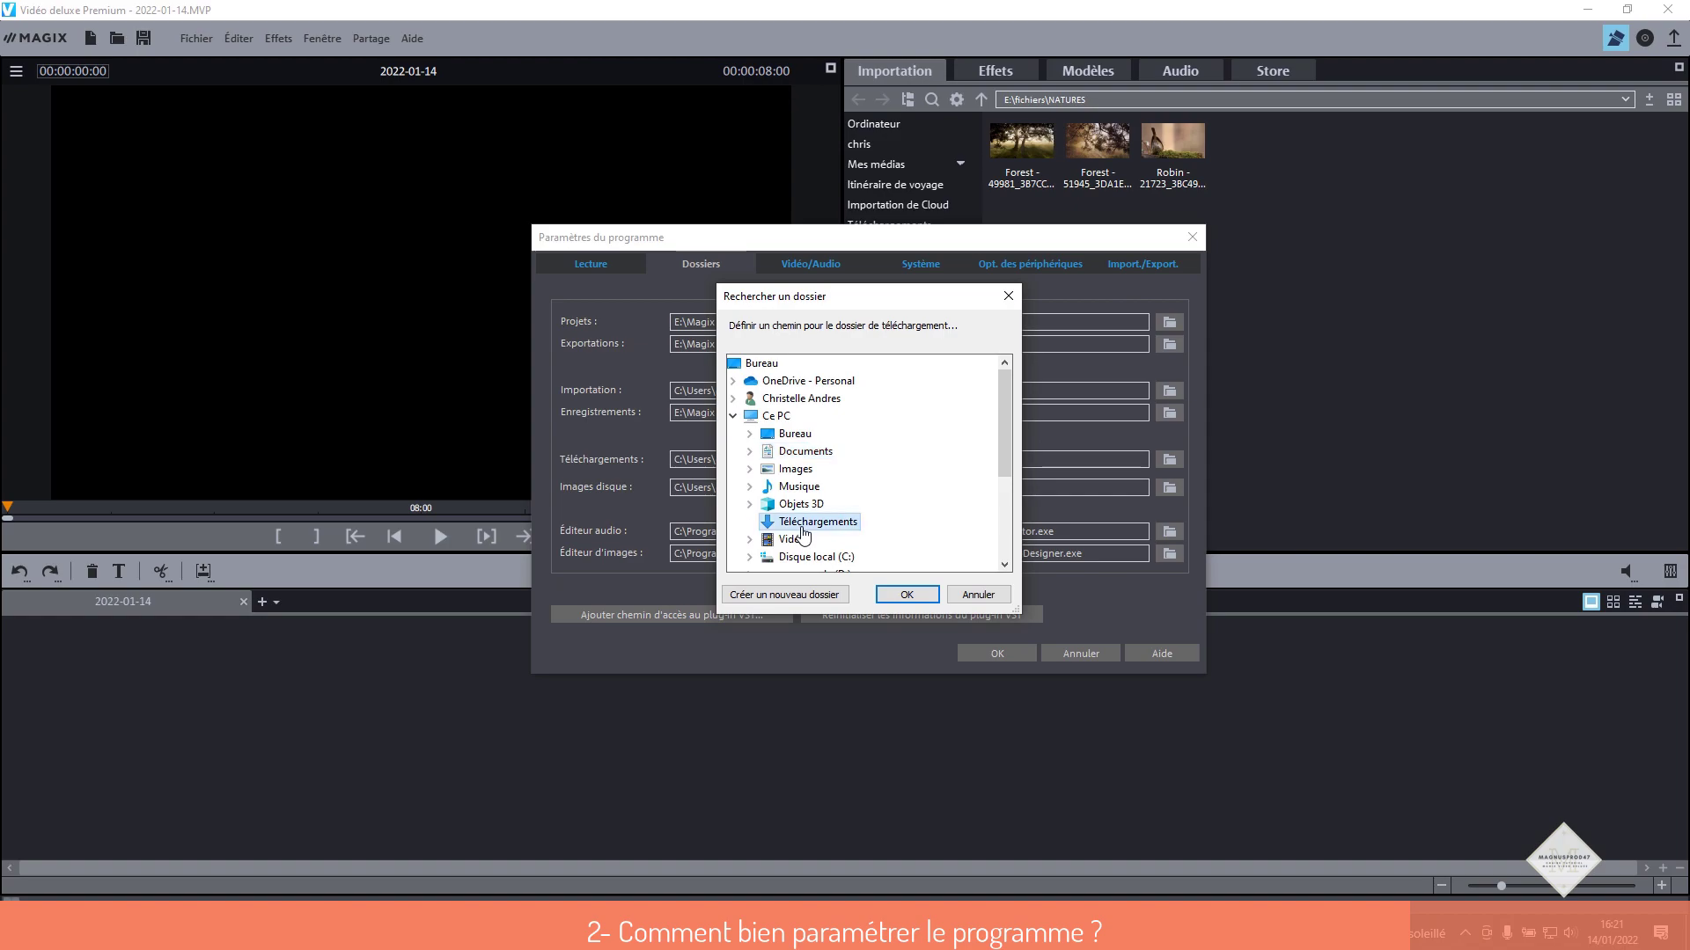
left_click(906, 594)
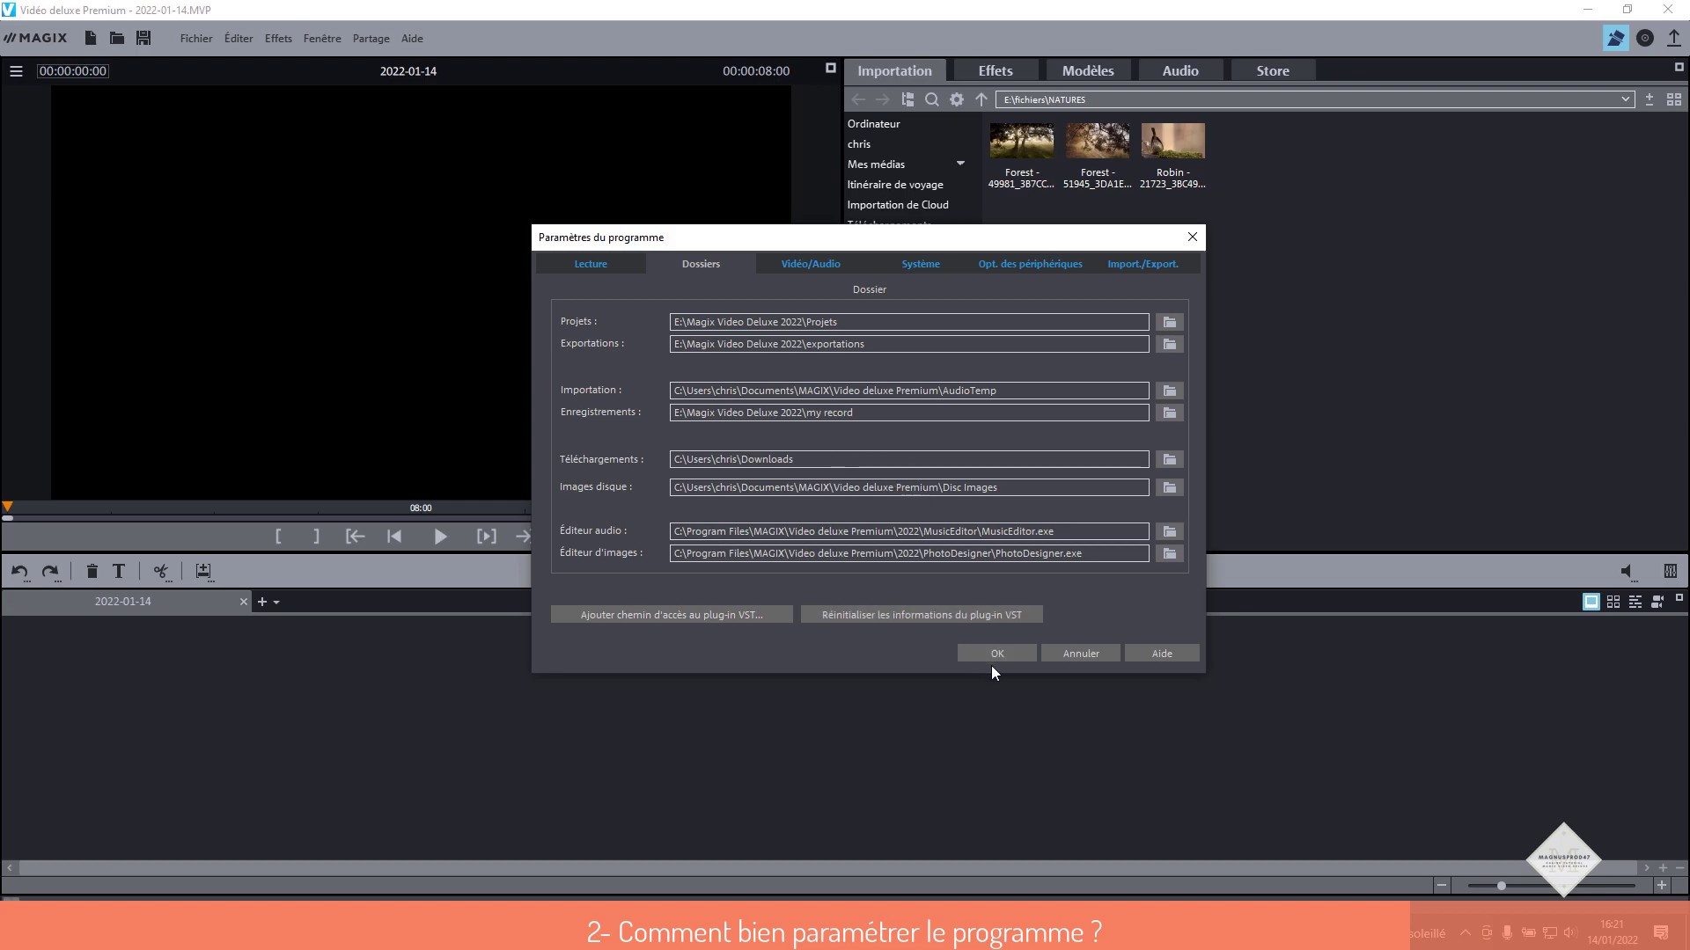
left_click(793, 265)
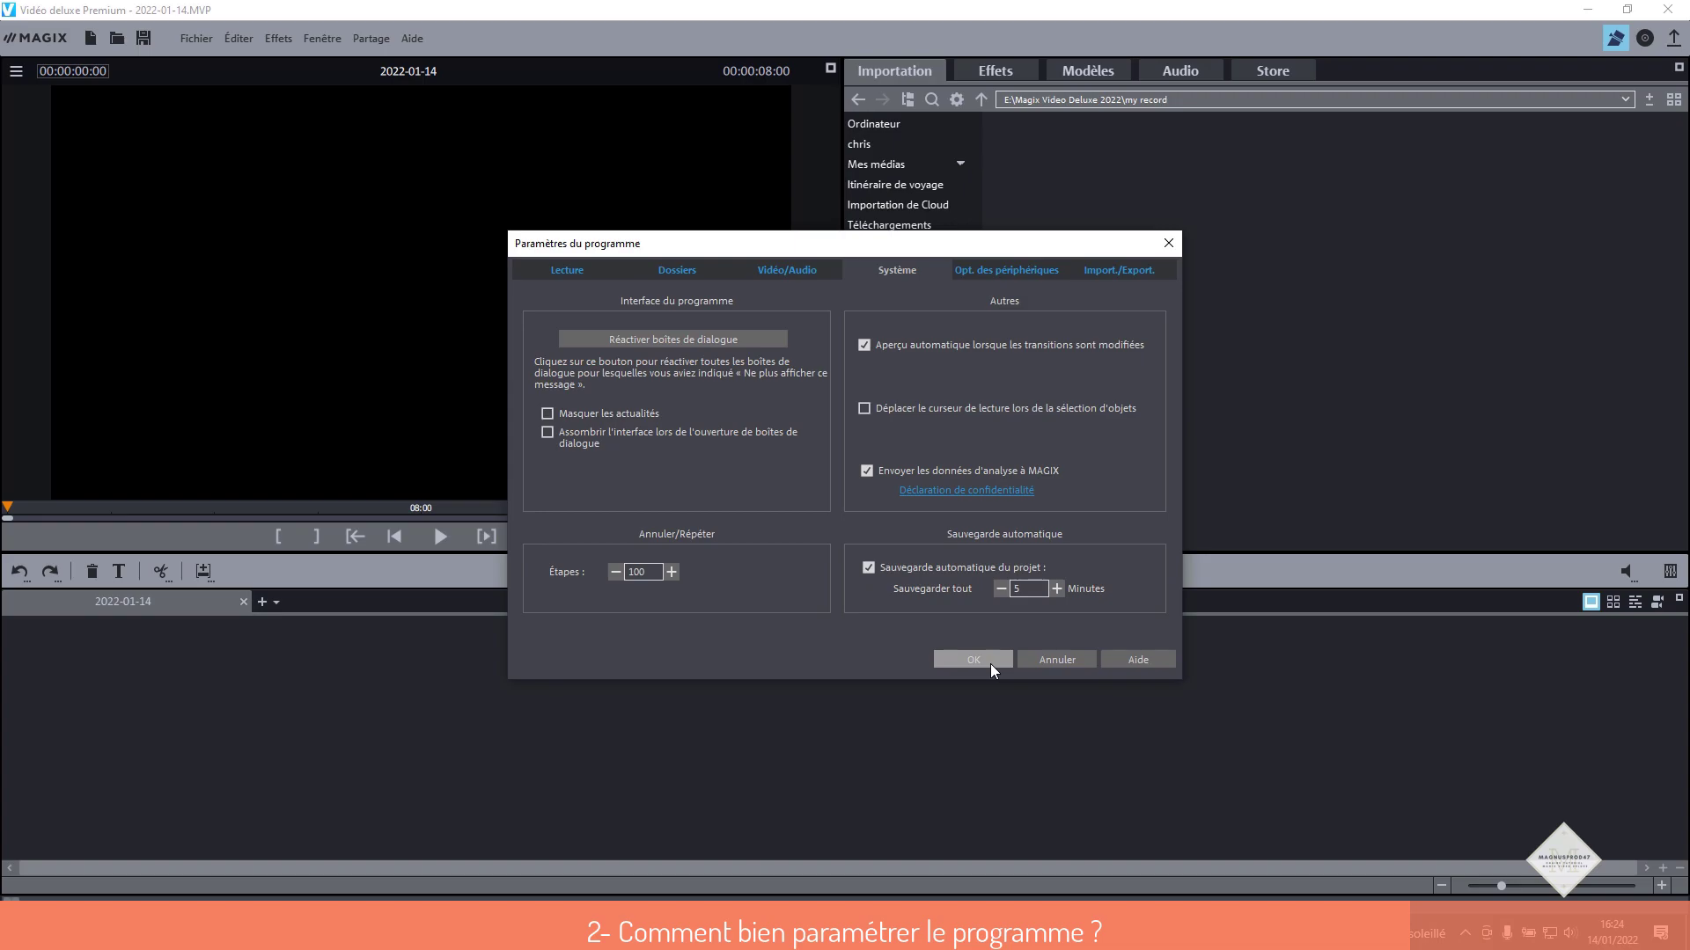
left_click(973, 662)
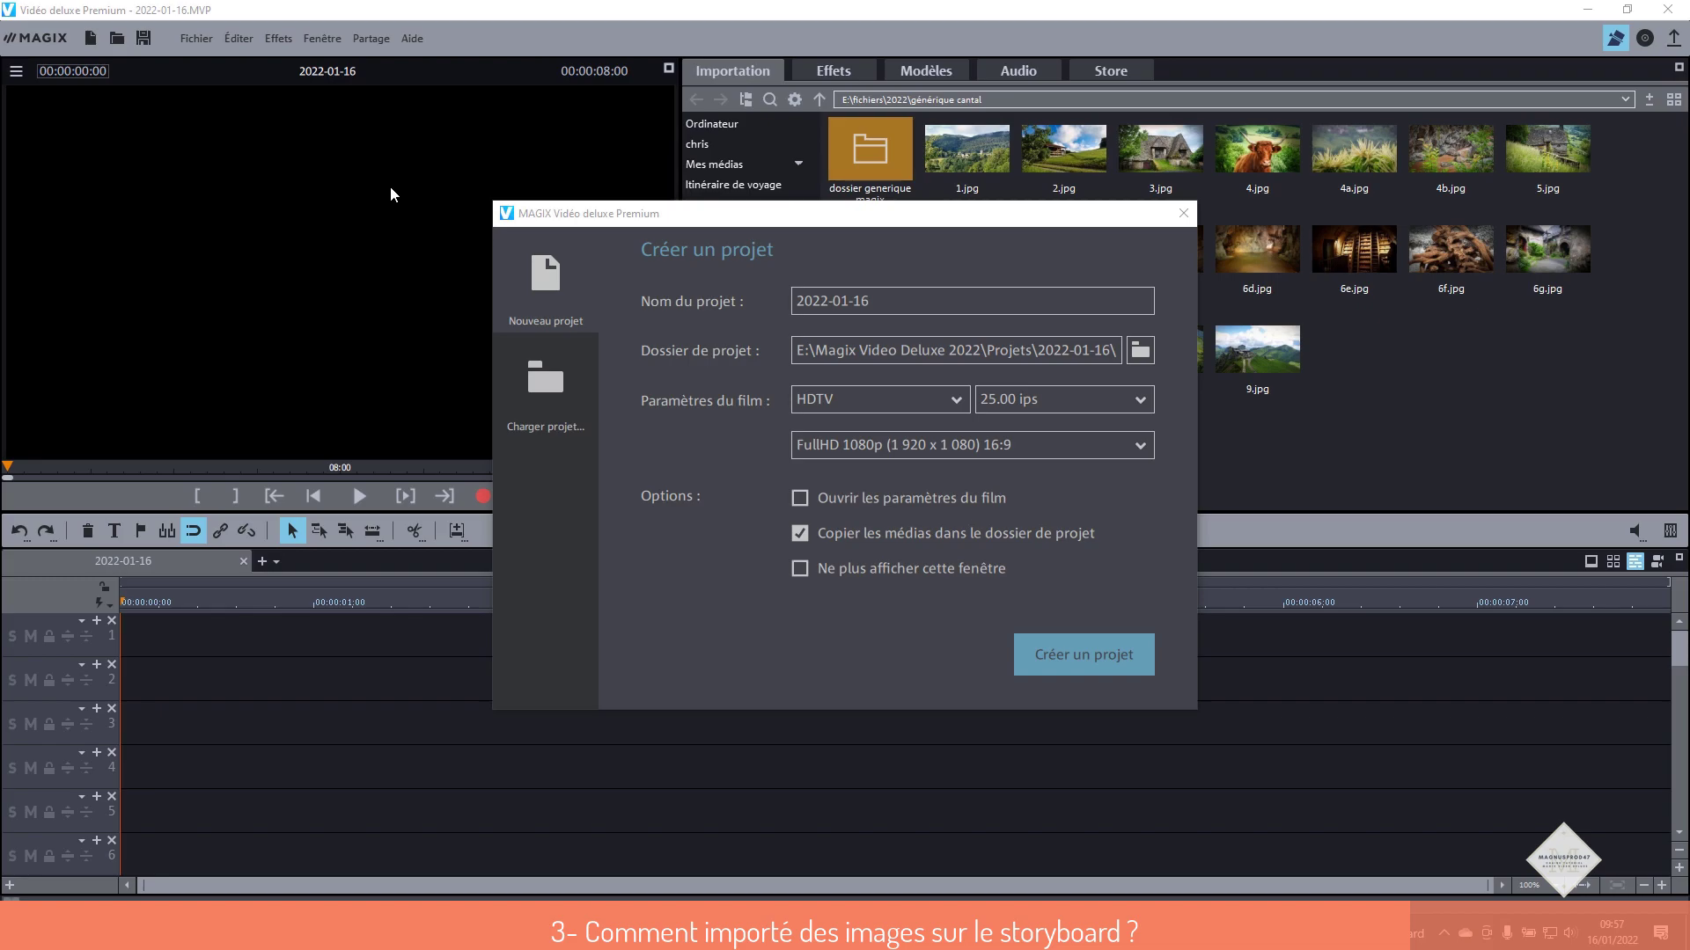
- Name the new project Cantal 2021 and create it with the media copied into the project folder
left_click(792, 302)
type("C")
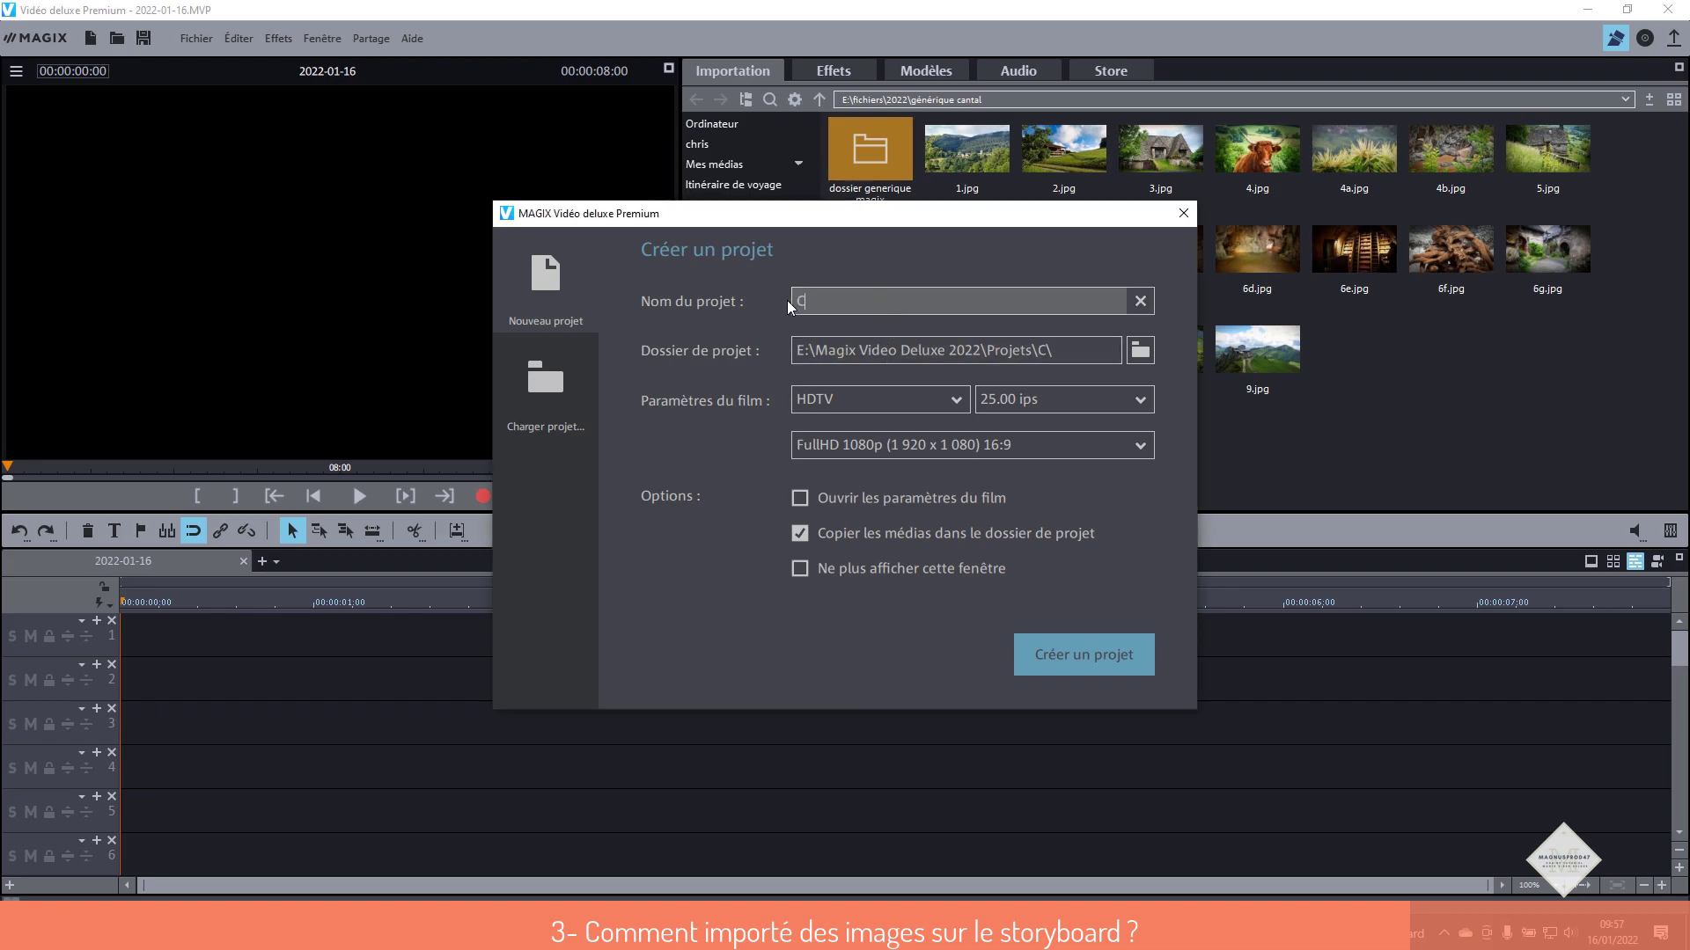
type("antal 2021")
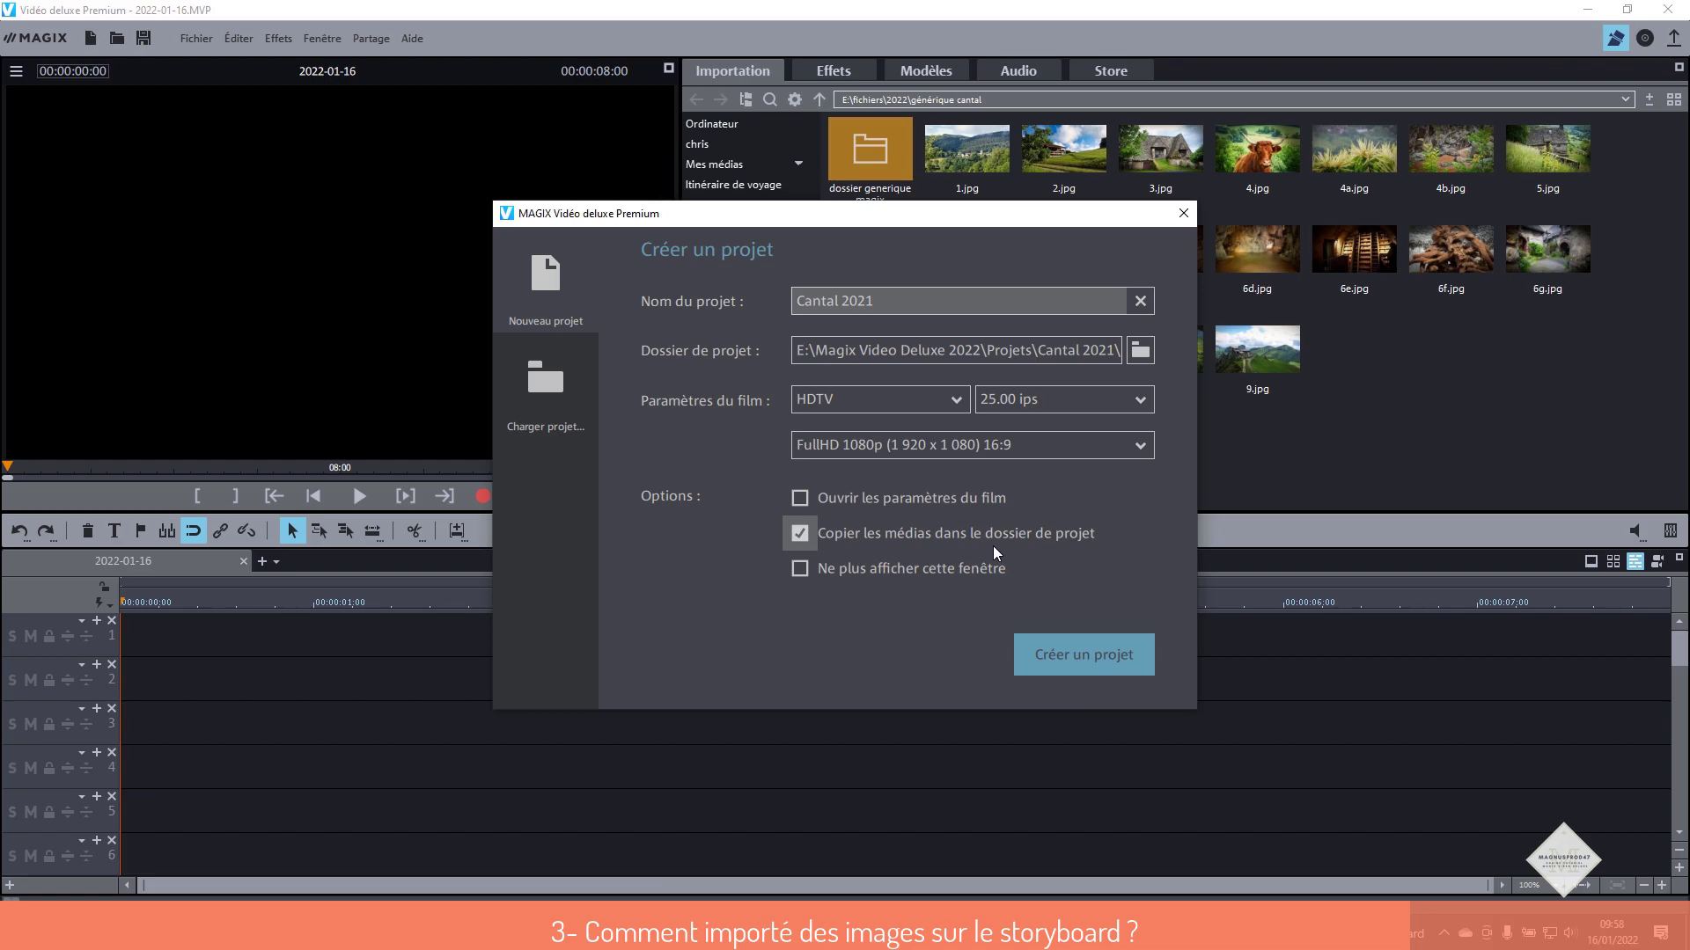
left_click(1050, 653)
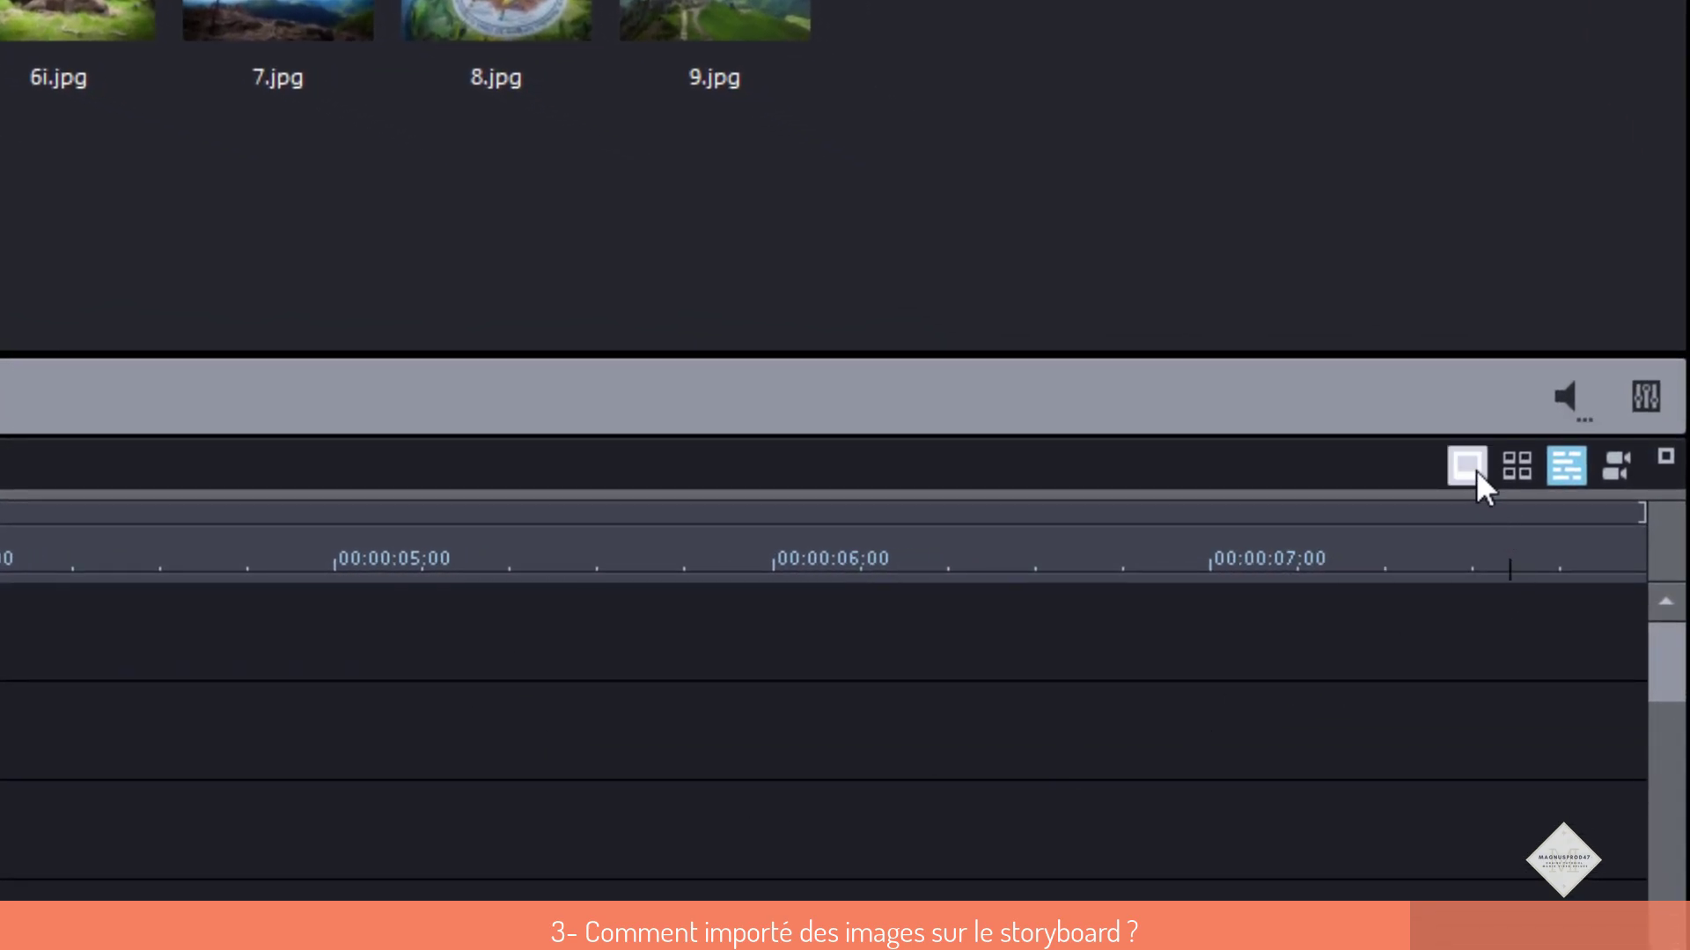
- Switch to the storyboard view and place 3.jpg followed by 4.jpg on the storyboard
left_click(1473, 469)
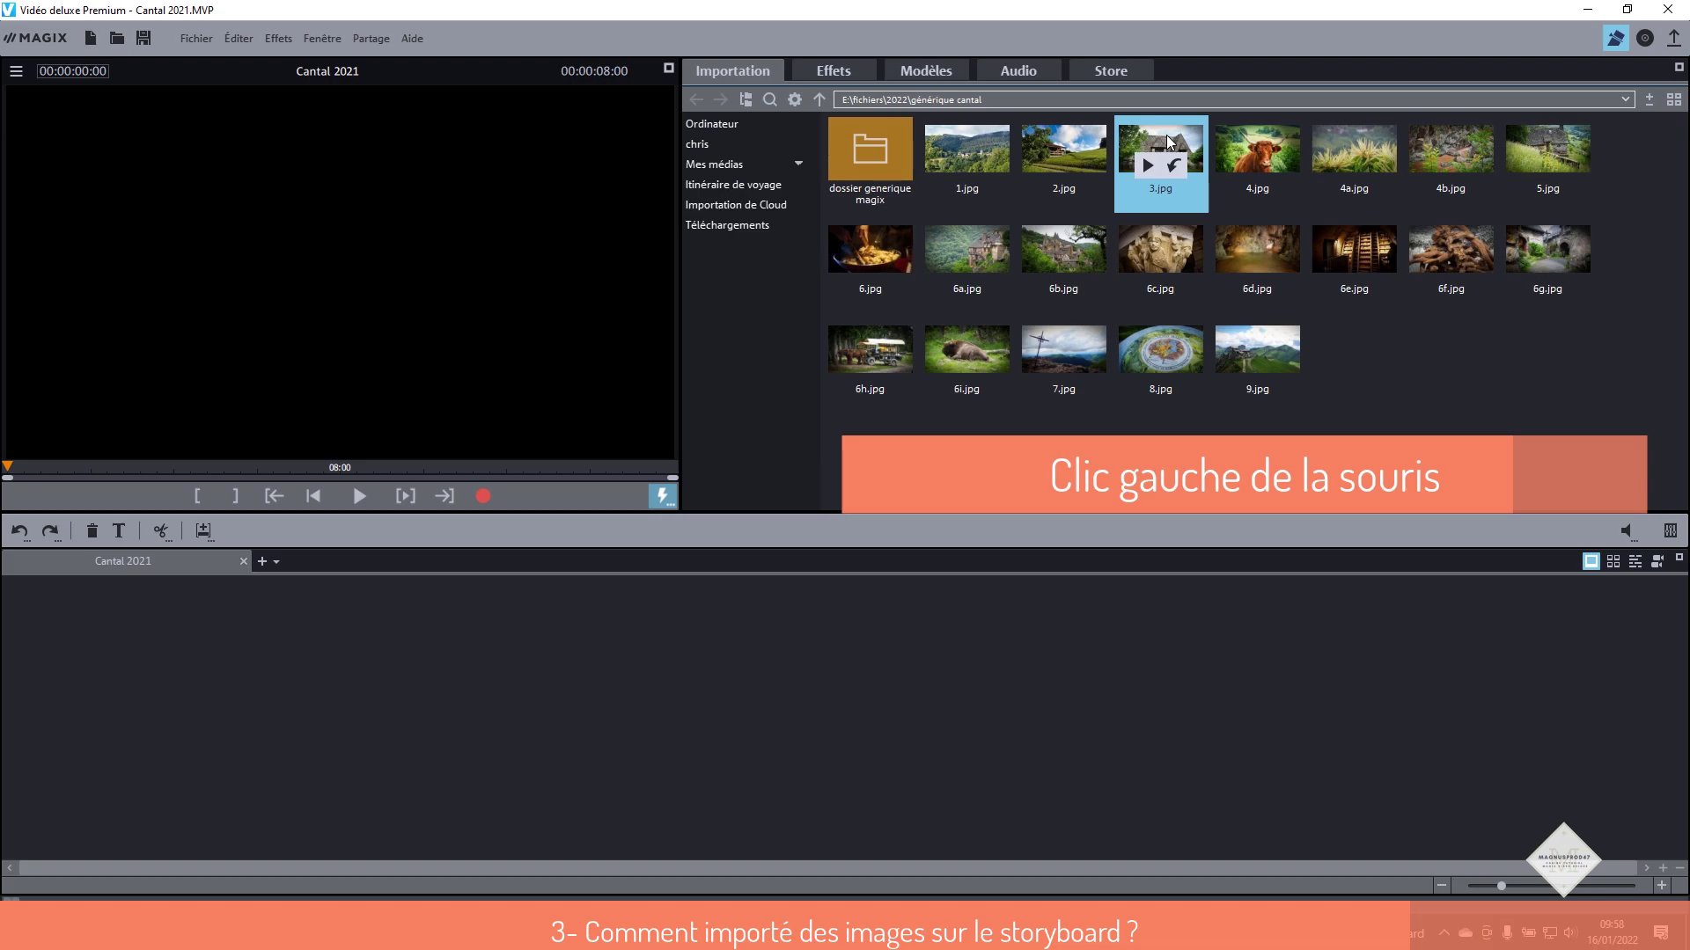
left_click_drag(1169, 140, 67, 650)
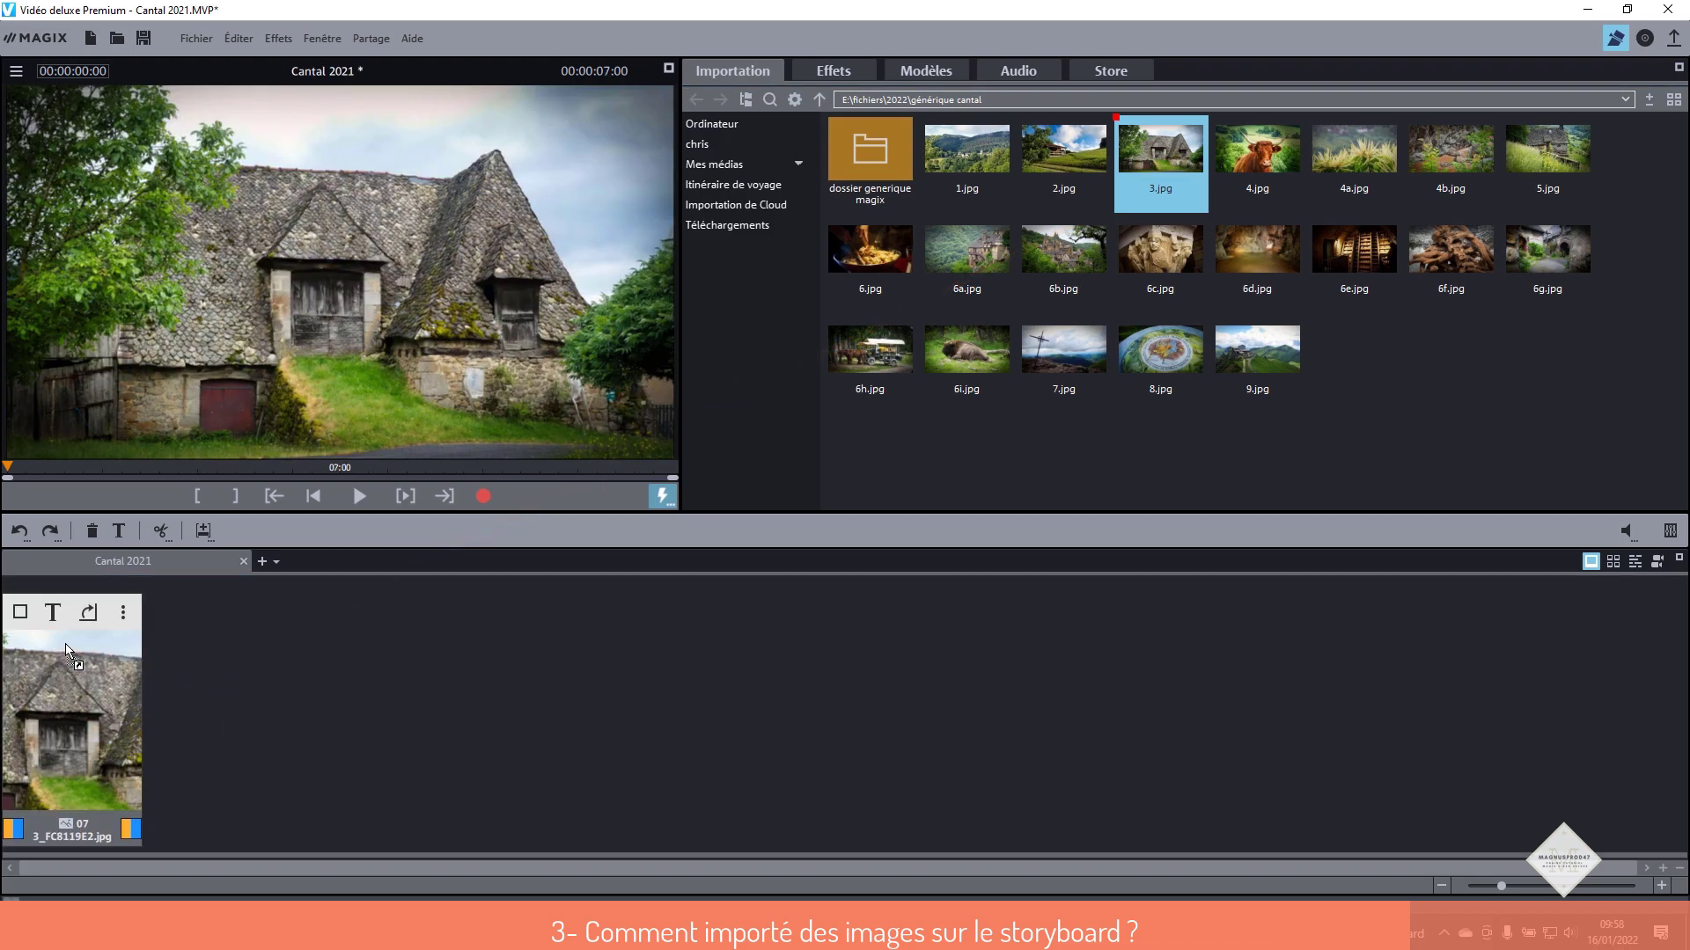
left_click(1245, 144)
left_click_drag(1244, 138, 201, 678)
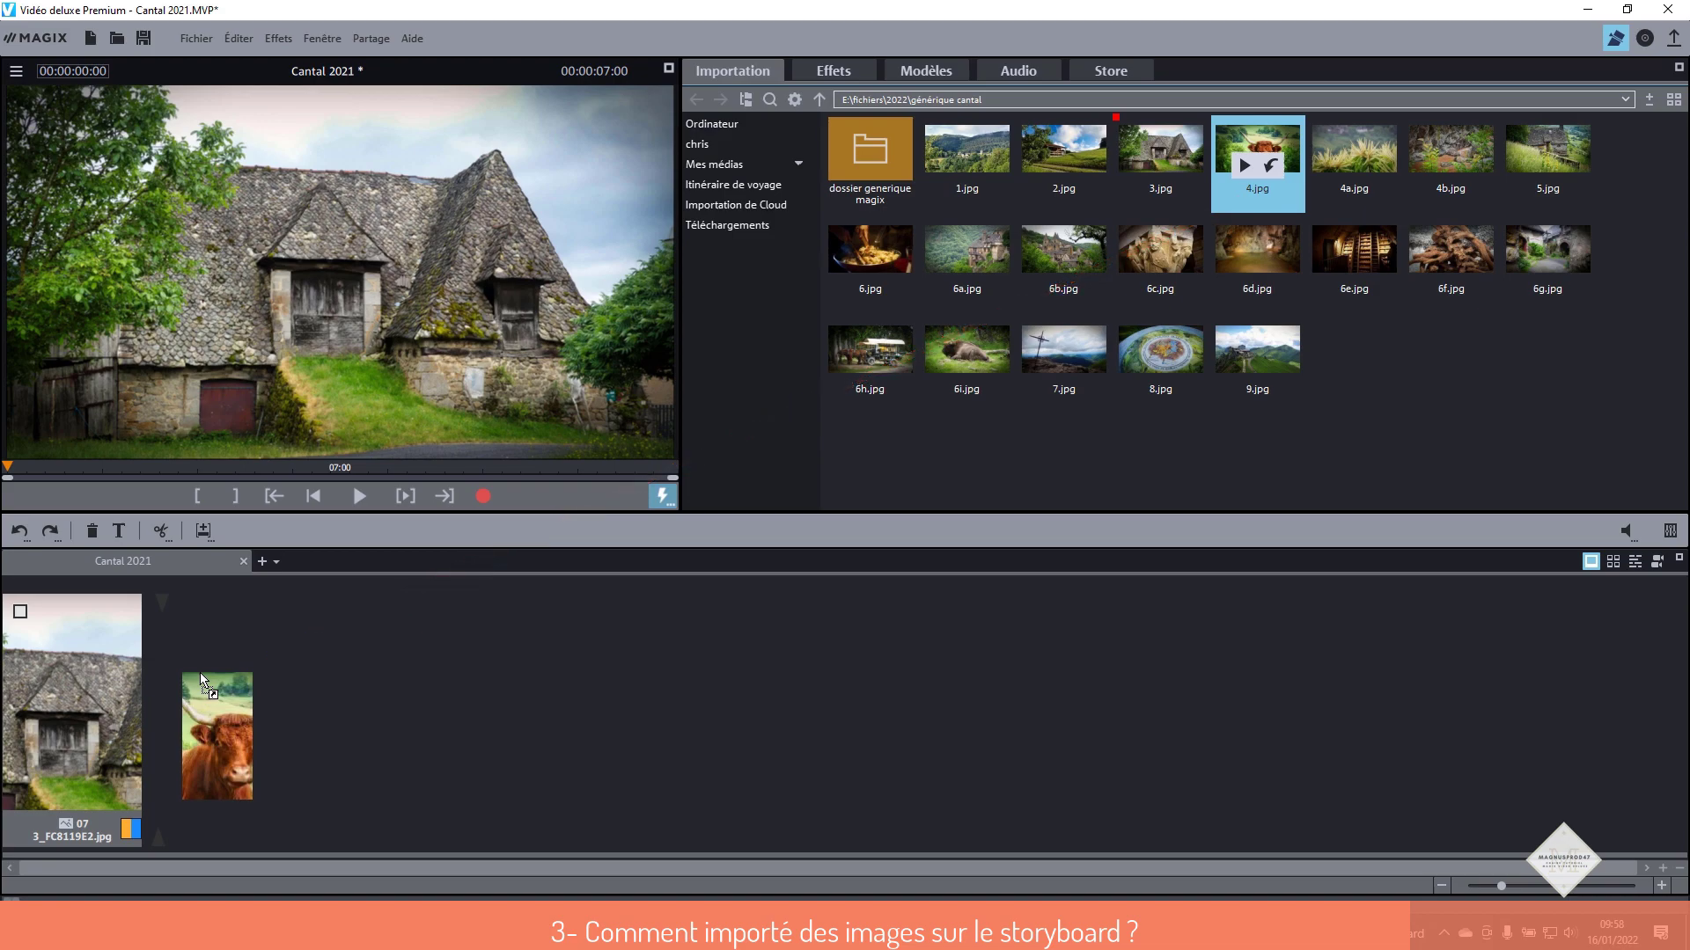
left_click_drag(201, 679, 204, 682)
- Import all the images from 4a.jpg through 9.jpg together onto the storyboard
left_click(1358, 130)
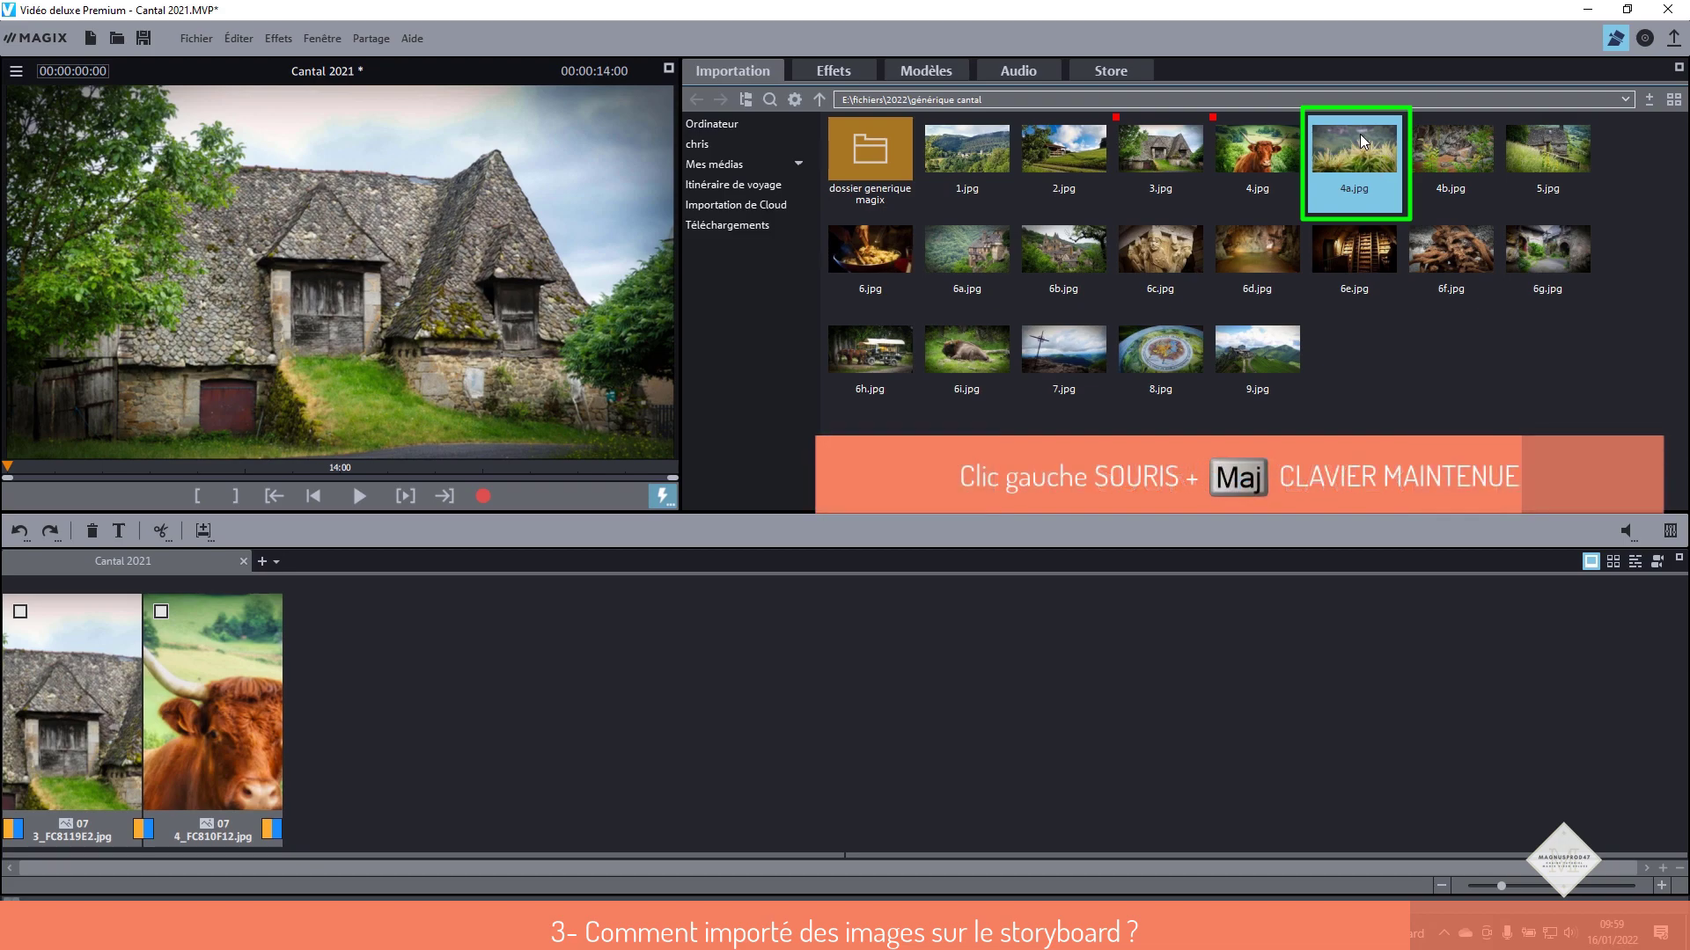
left_click(1276, 352, "shift")
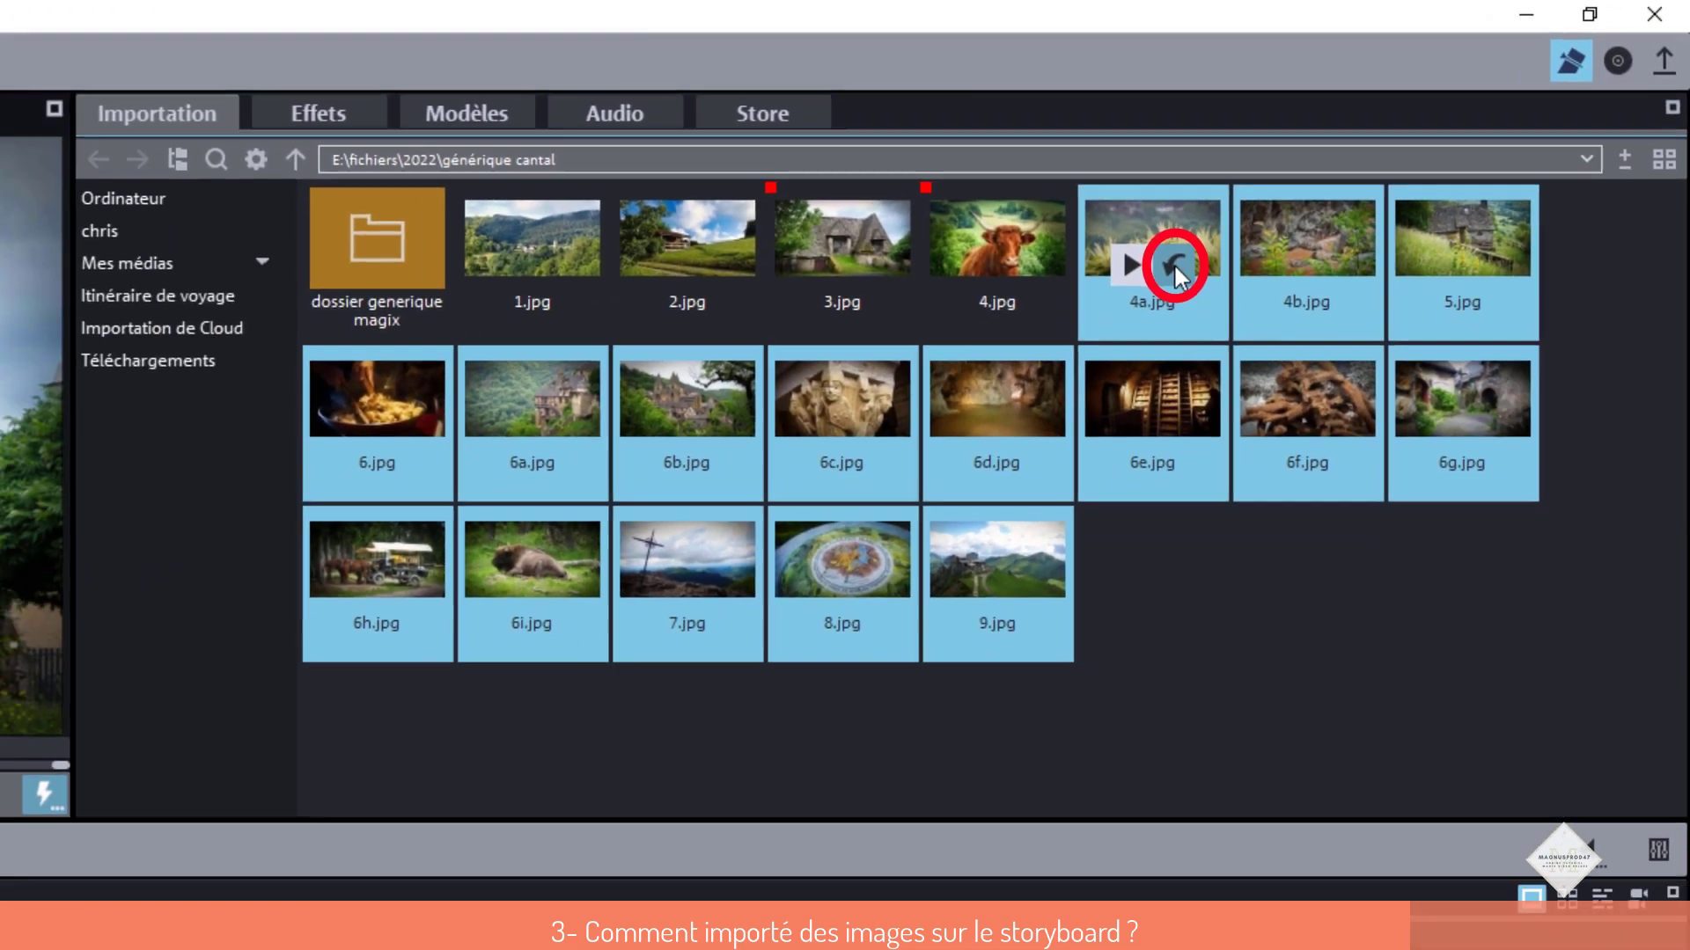
left_click(1166, 271)
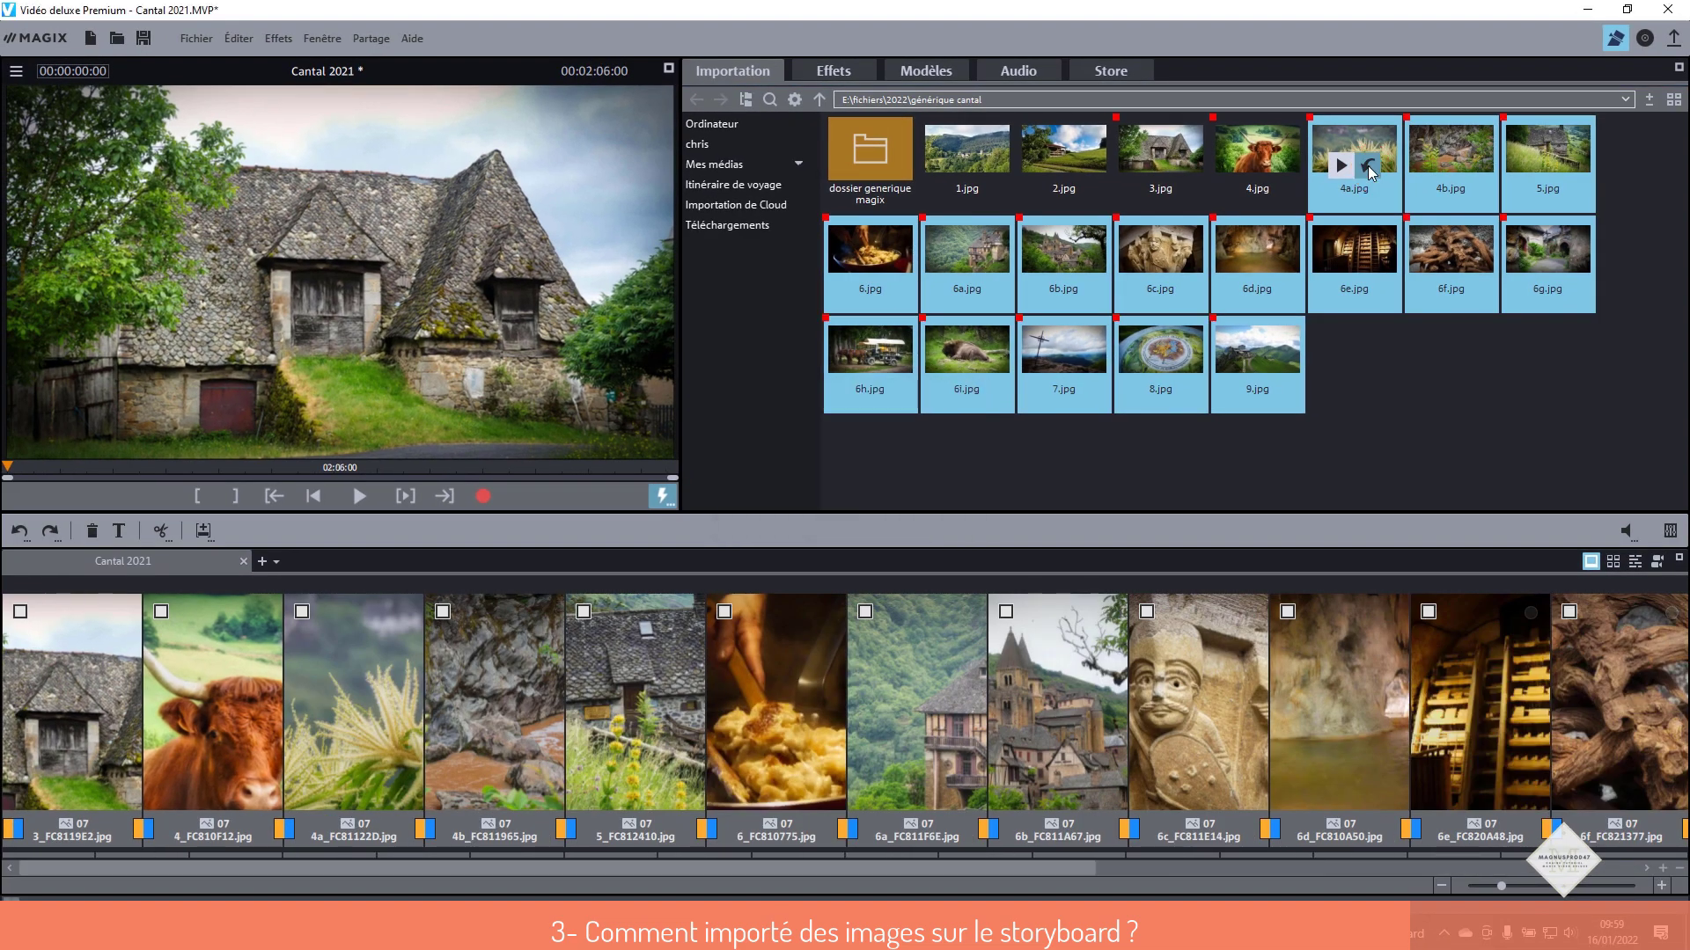
left_click(1418, 378)
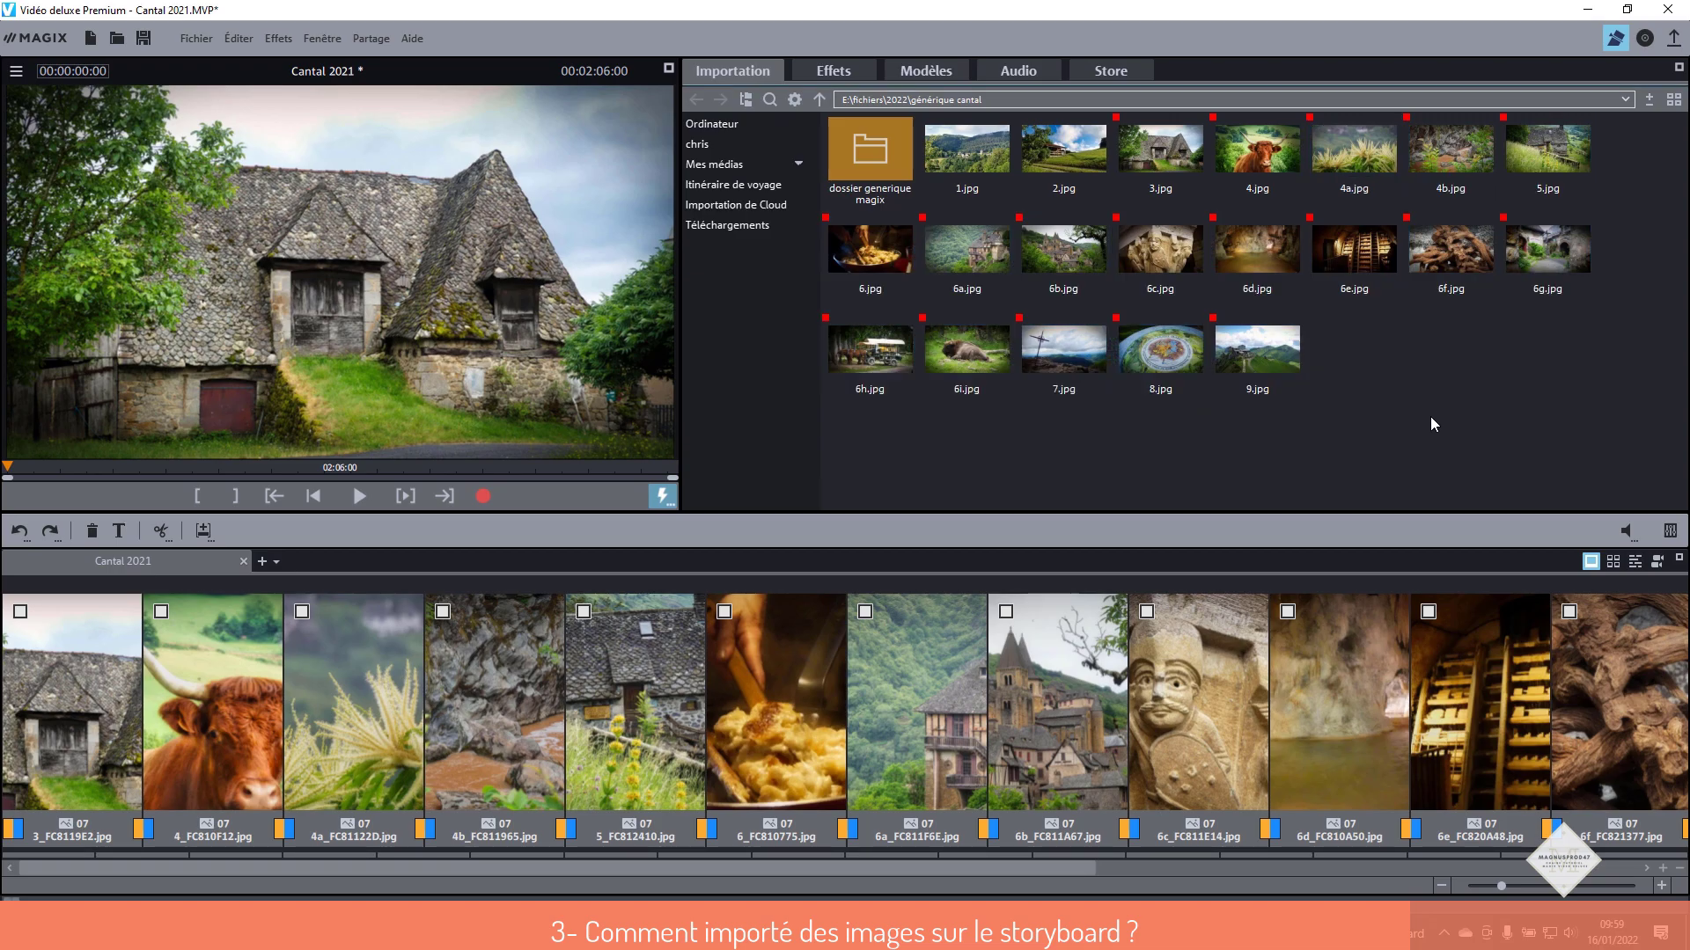
- Delete the cave image 6d and the cheese cellar image 6e from the storyboard
mouse_move(1123, 127)
left_click(1338, 742)
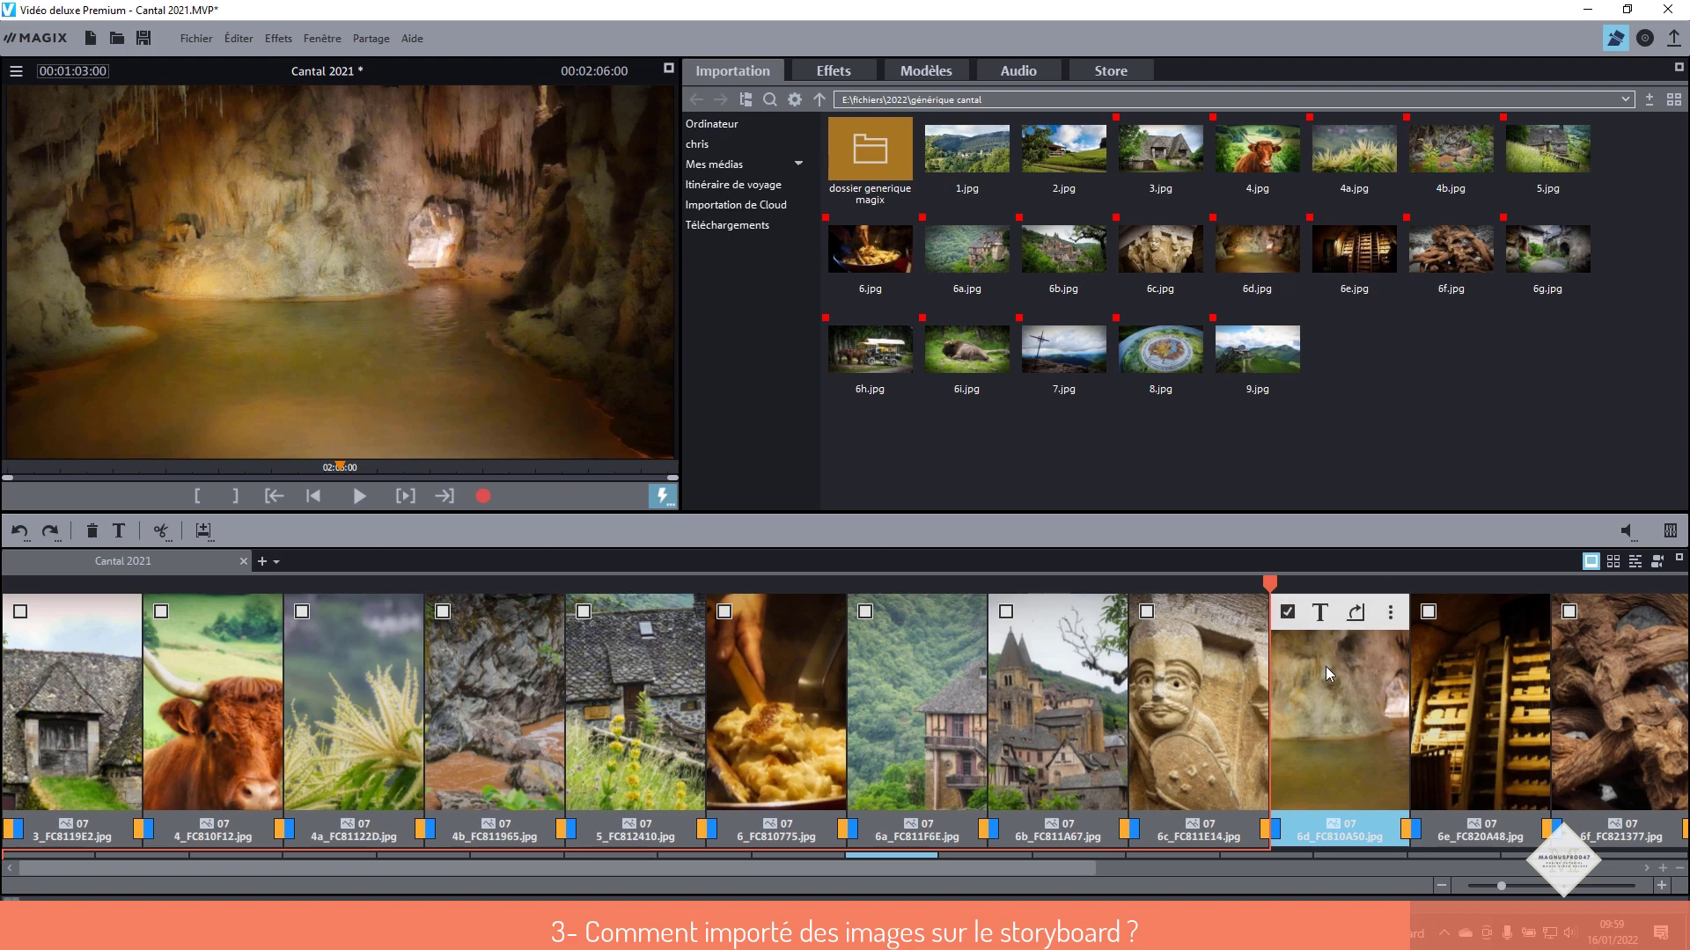
key("Delete")
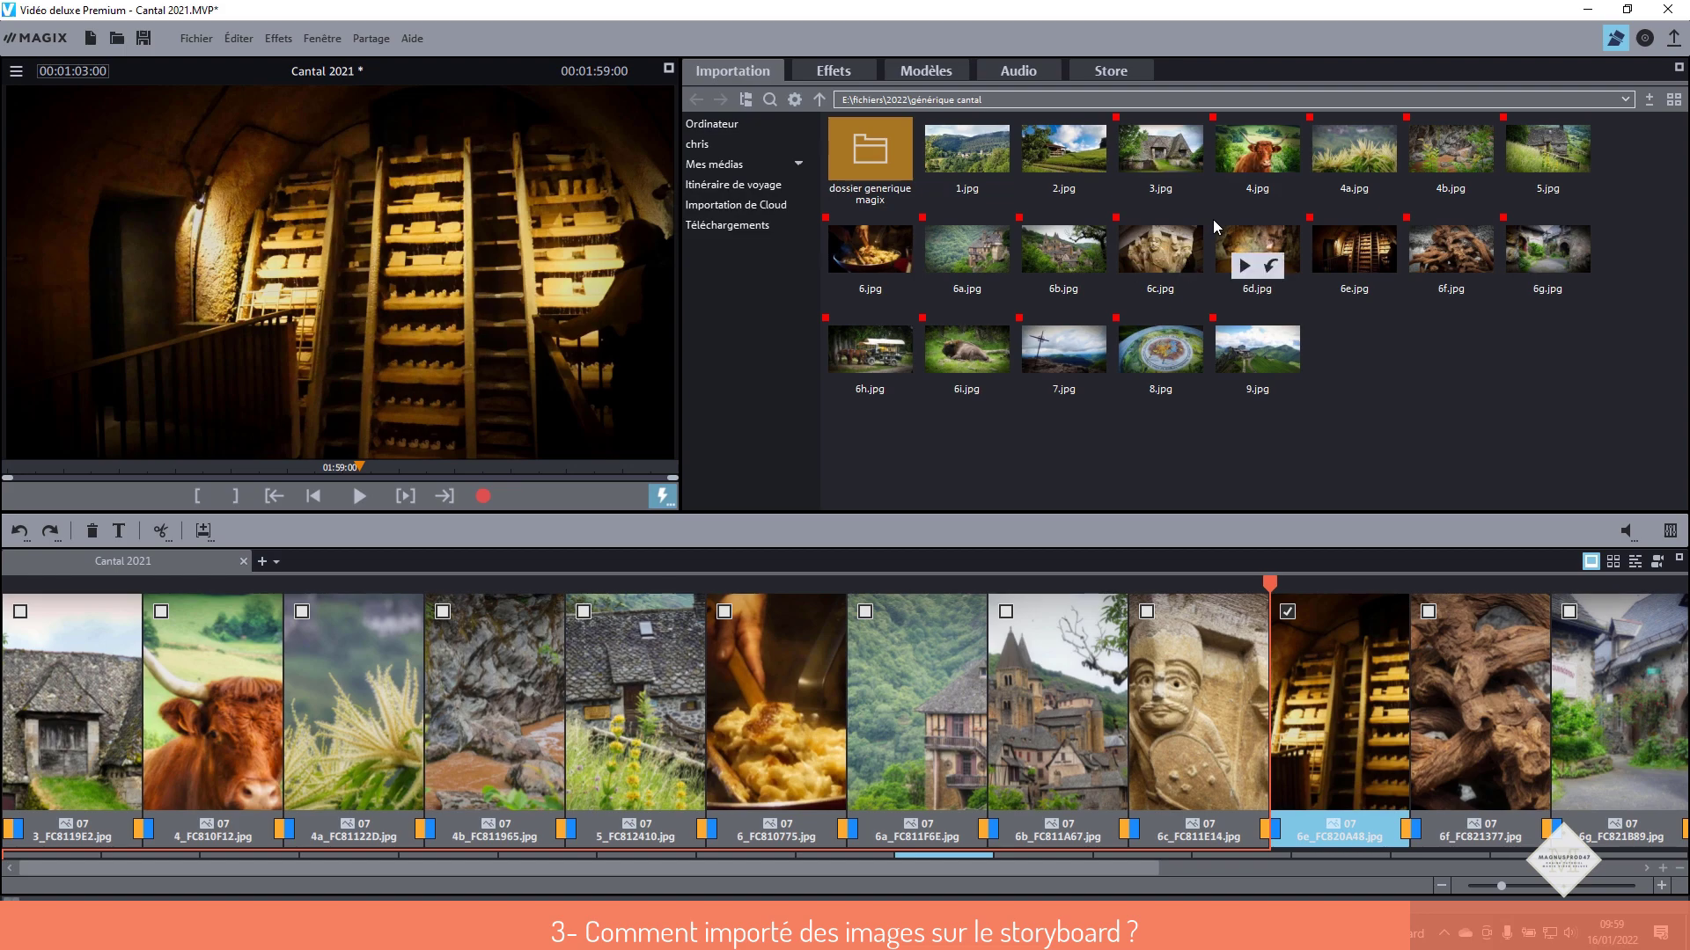
left_click(1351, 253)
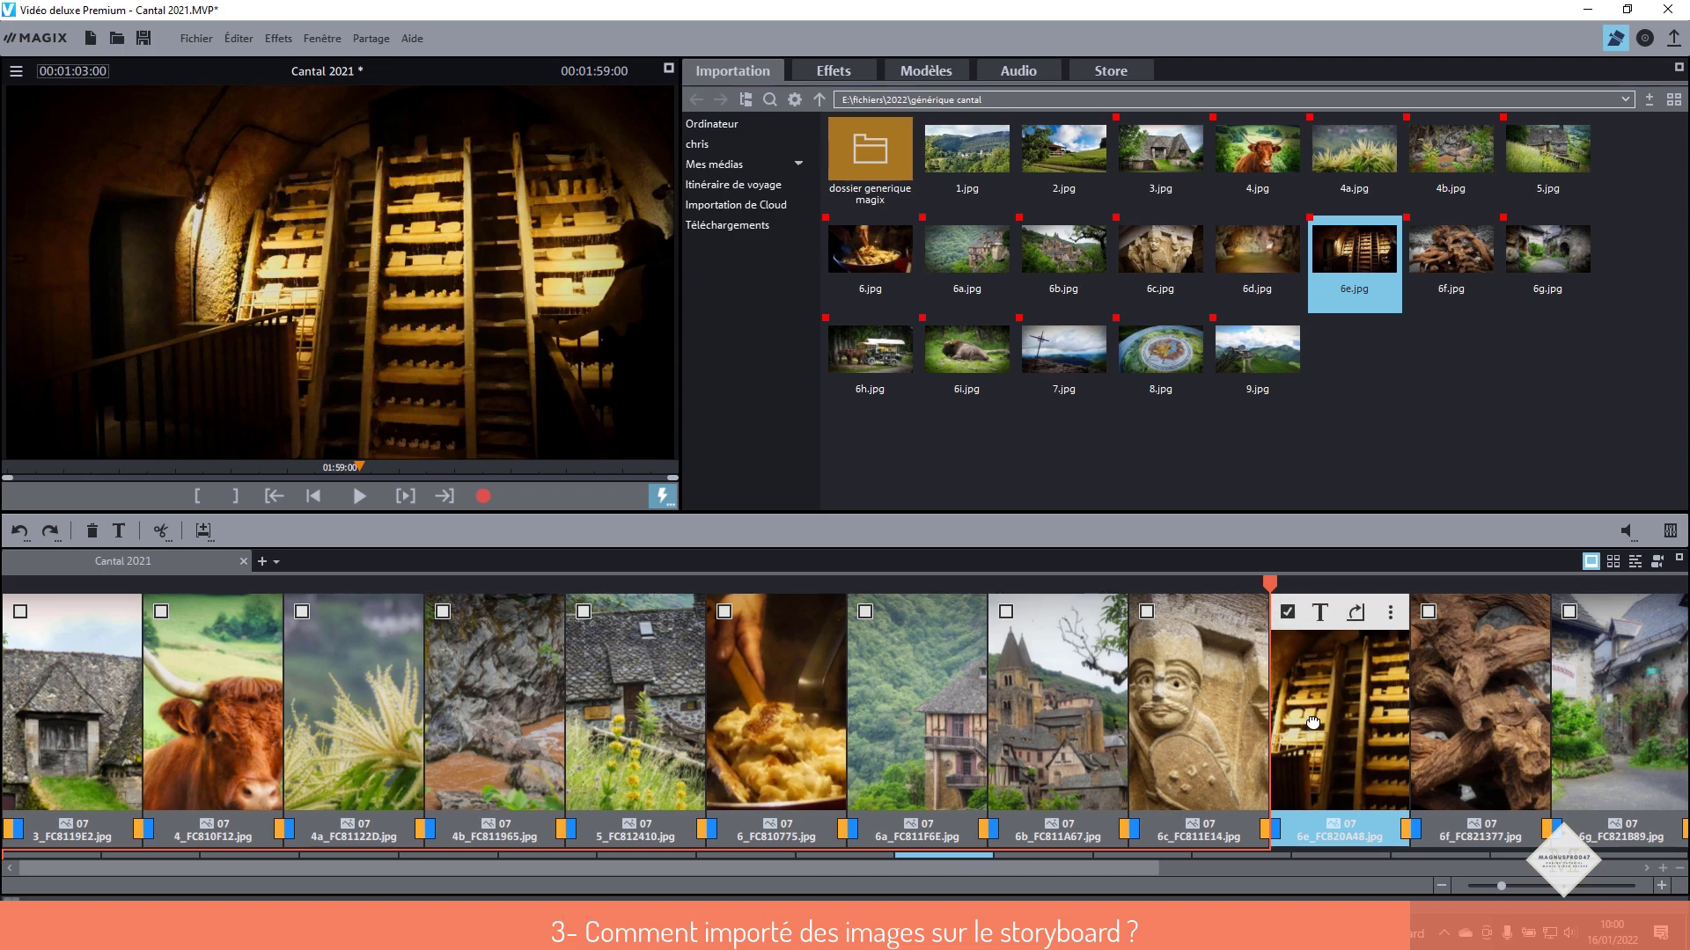
key("Delete")
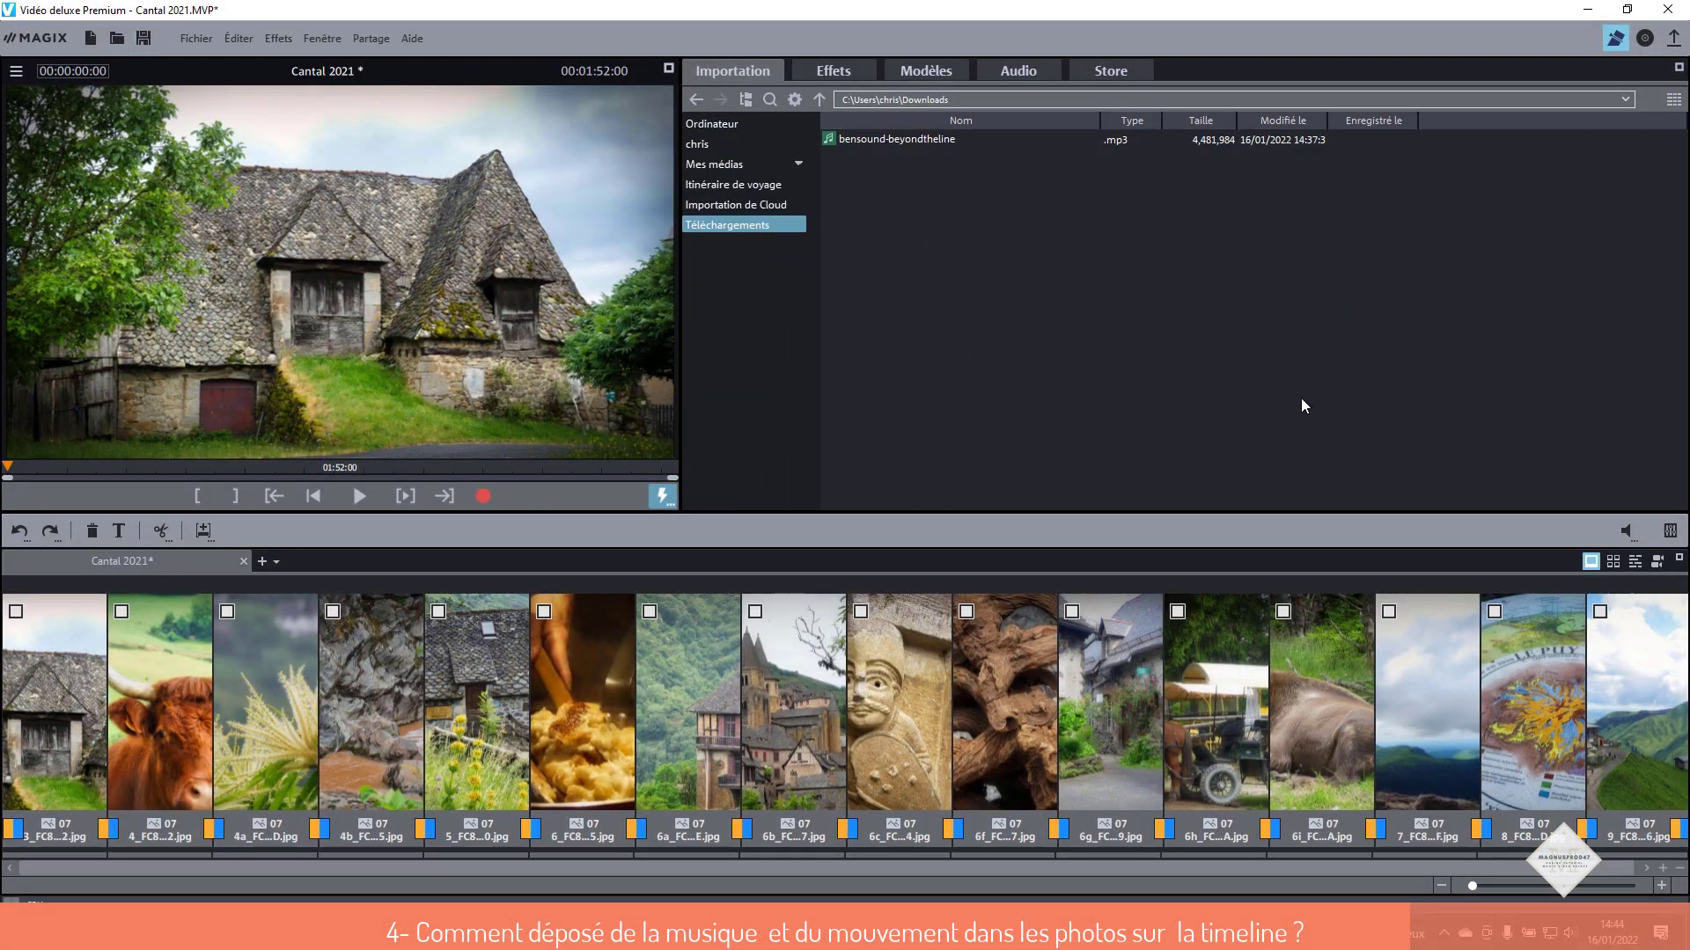
- Switch to the timeline view and place the bensound-beyondtheline music at the start of track 2
left_click(1636, 563)
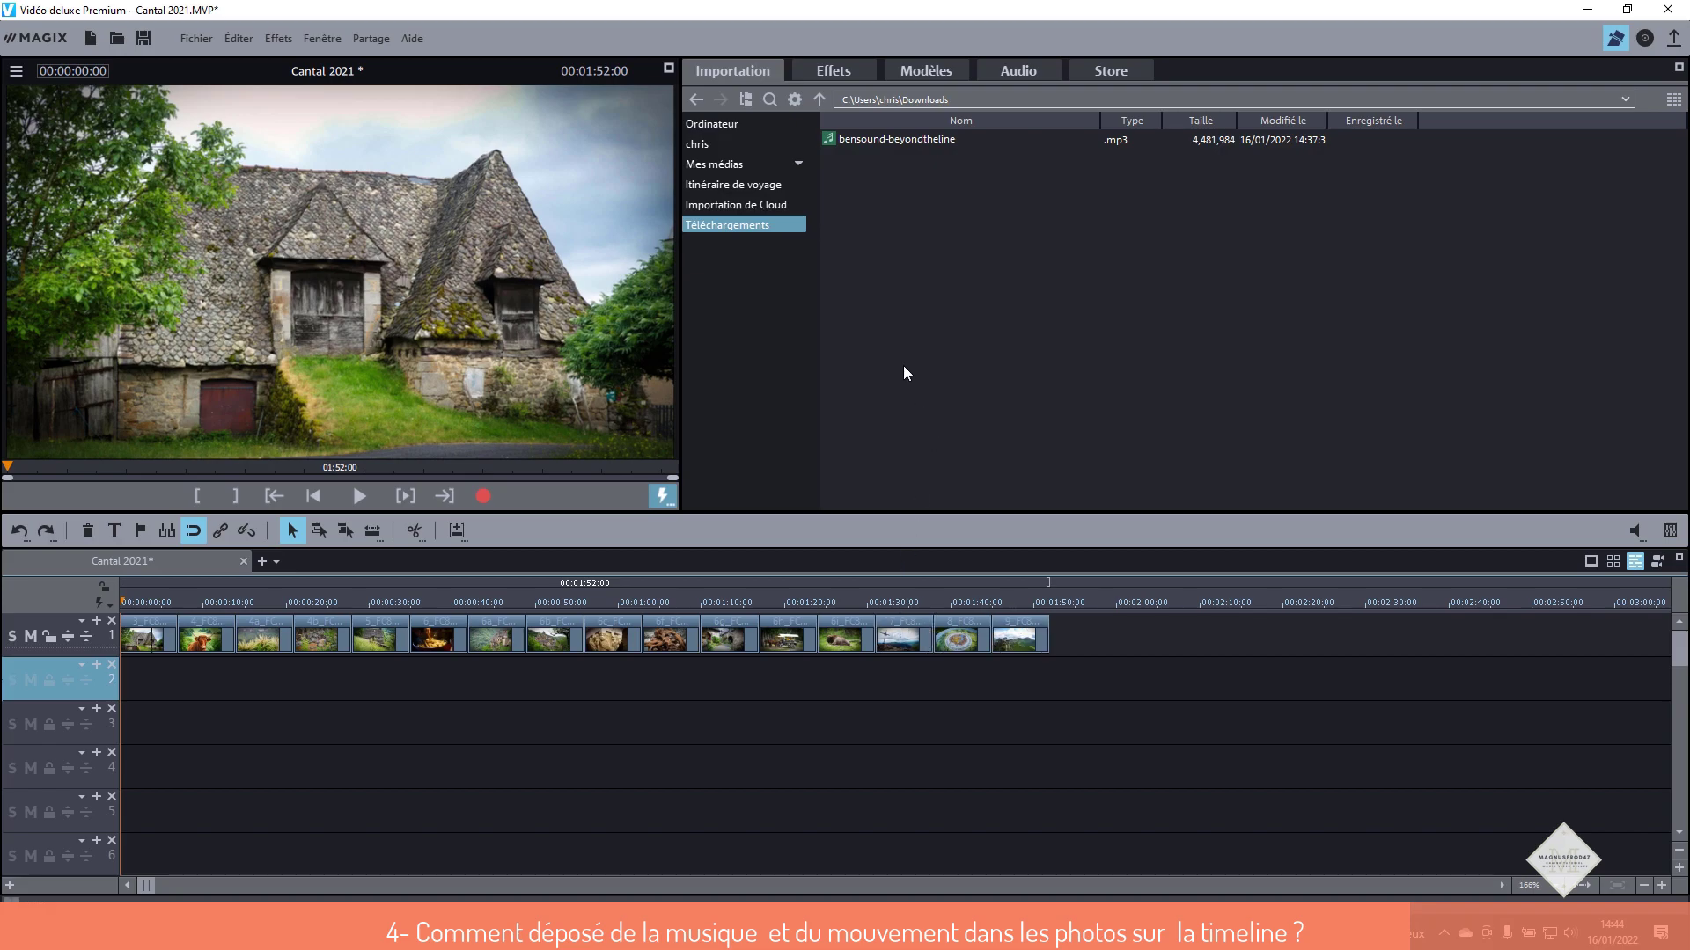
mouse_move(897, 145)
left_click(898, 146)
left_click_drag(899, 284, 167, 690)
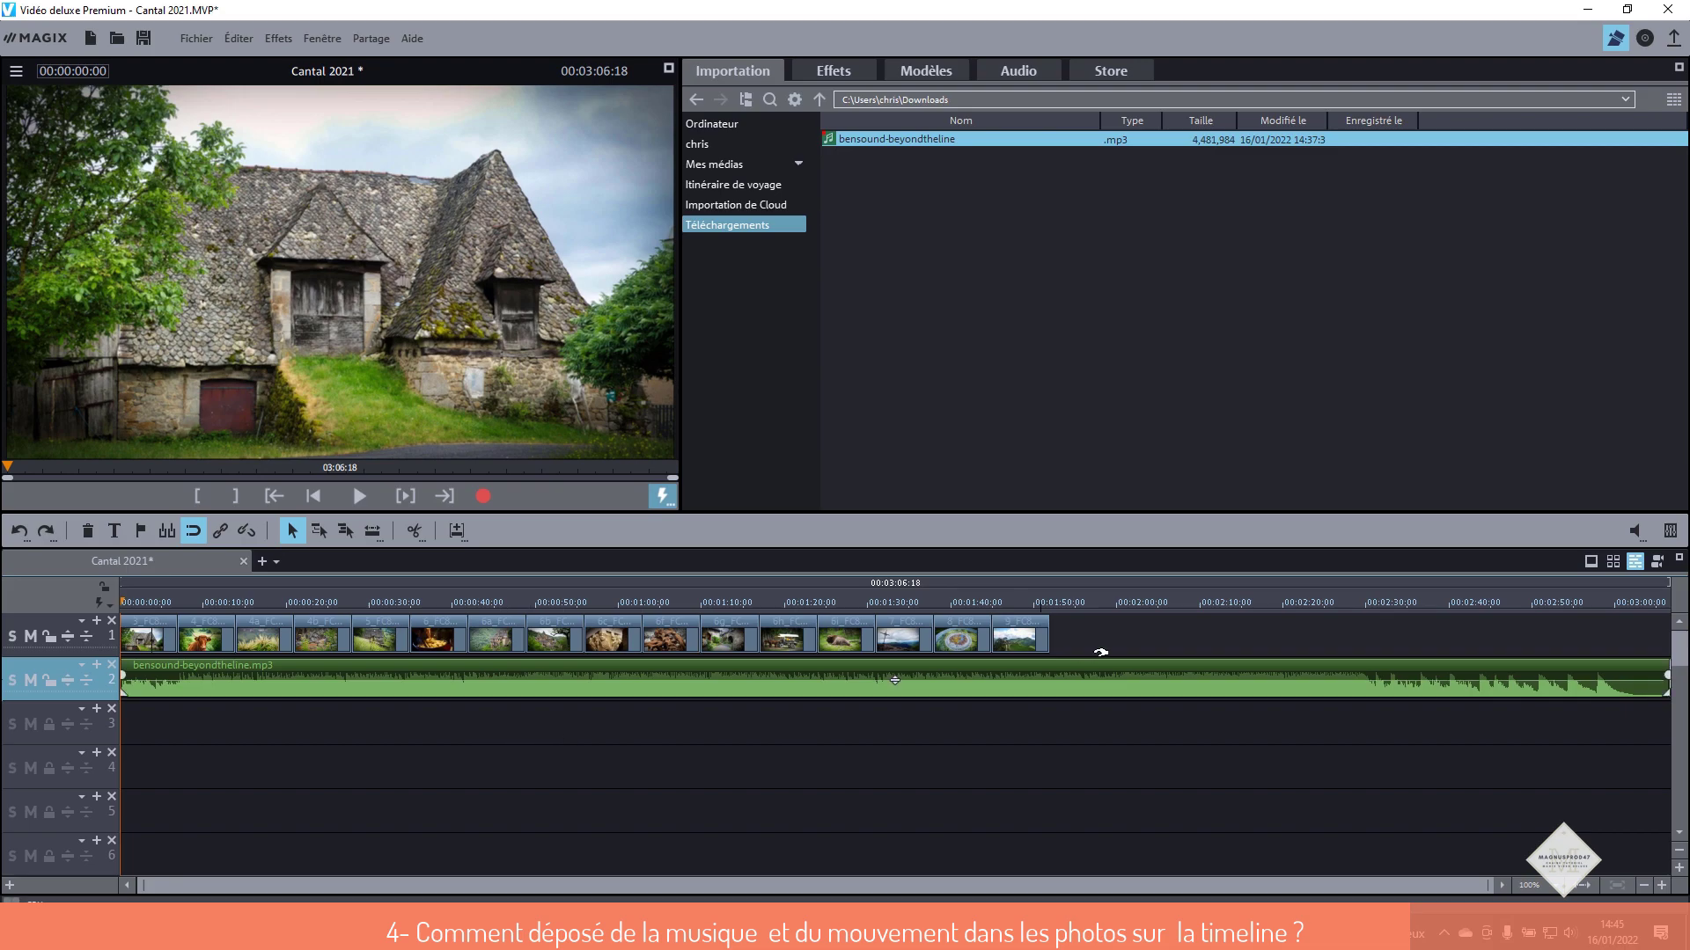
- Trim the end of the music on track 2 to the end of the last photo
left_click(1644, 886)
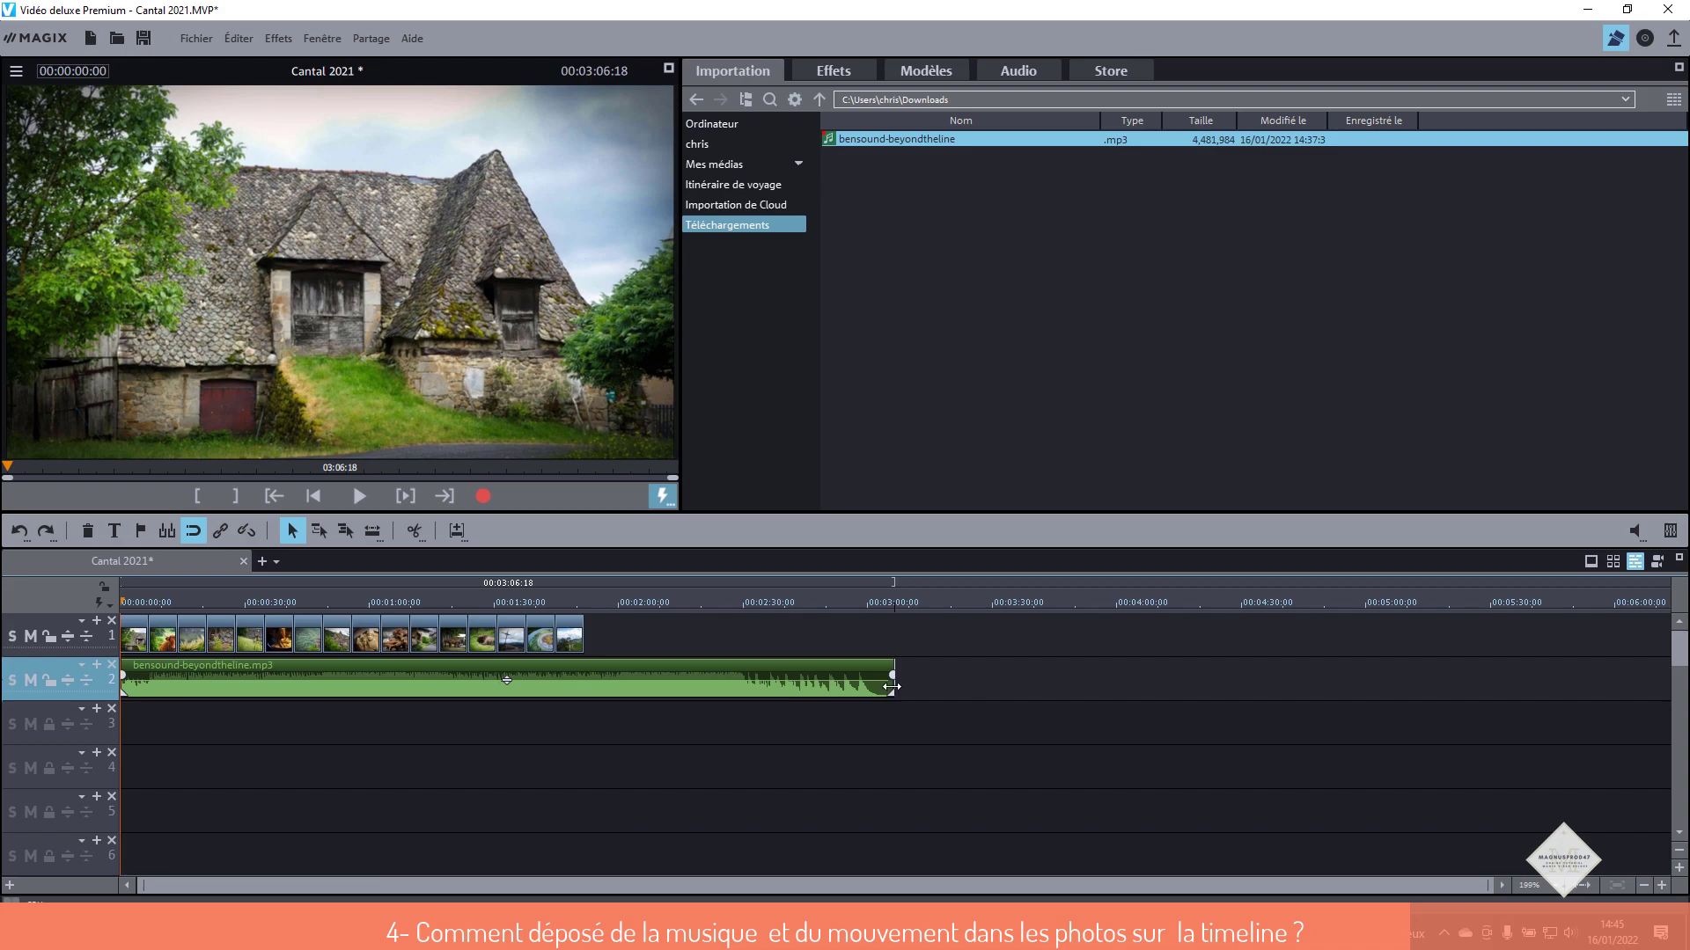
left_click_drag(892, 687, 583, 686)
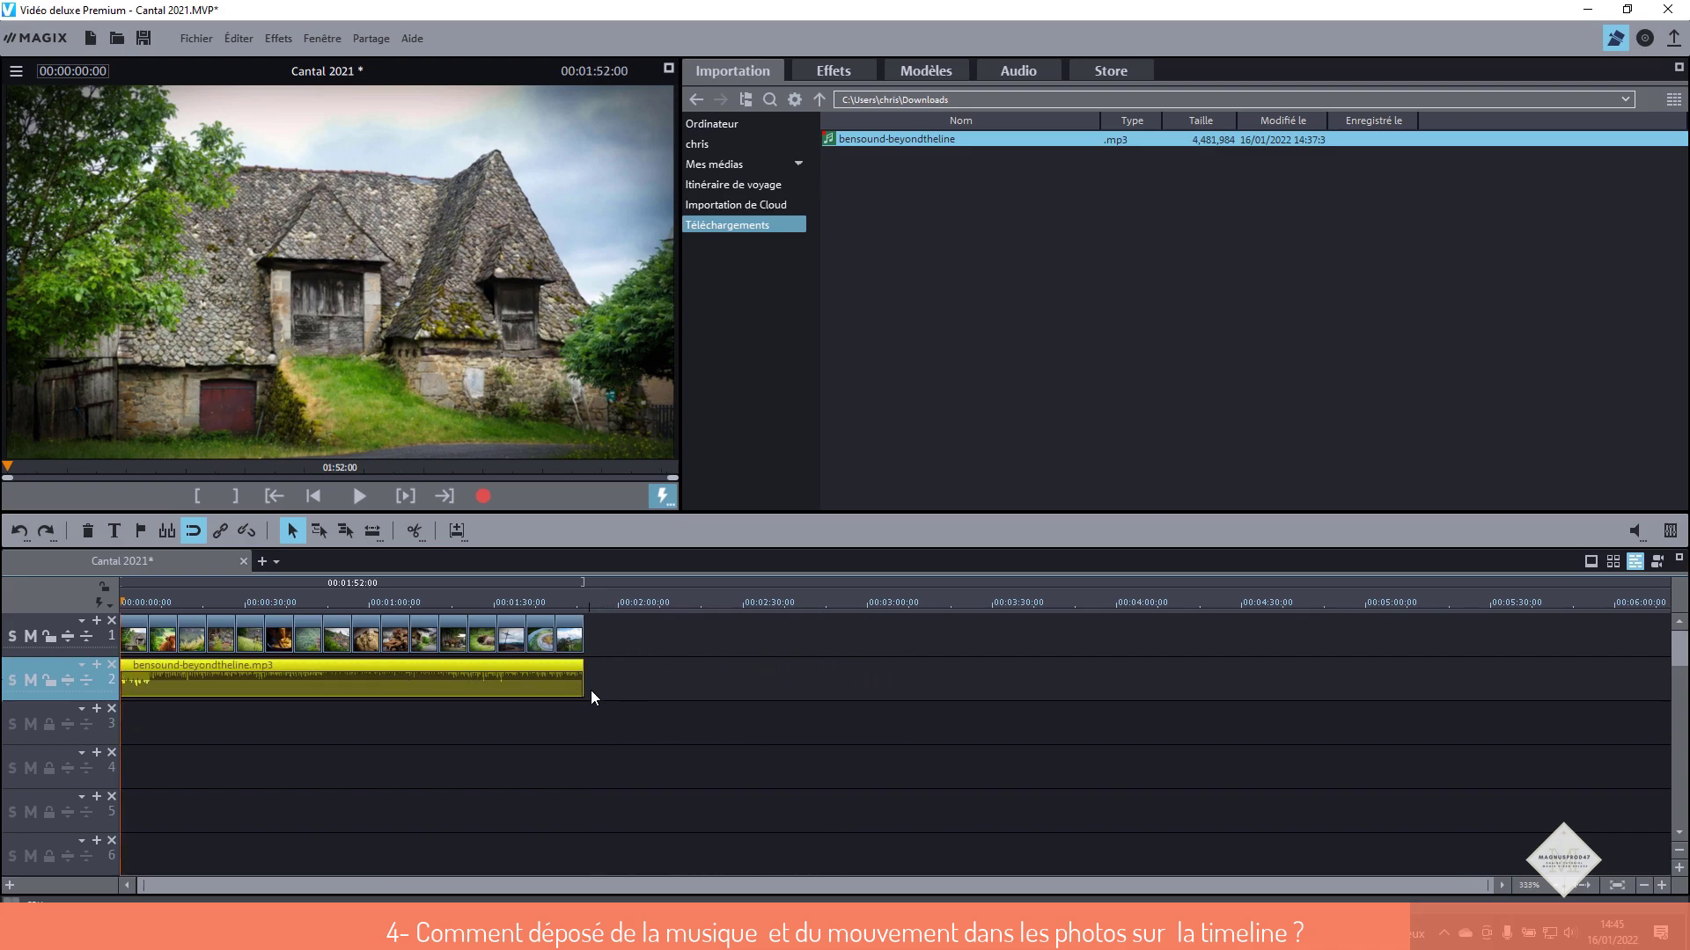
left_click(1662, 886)
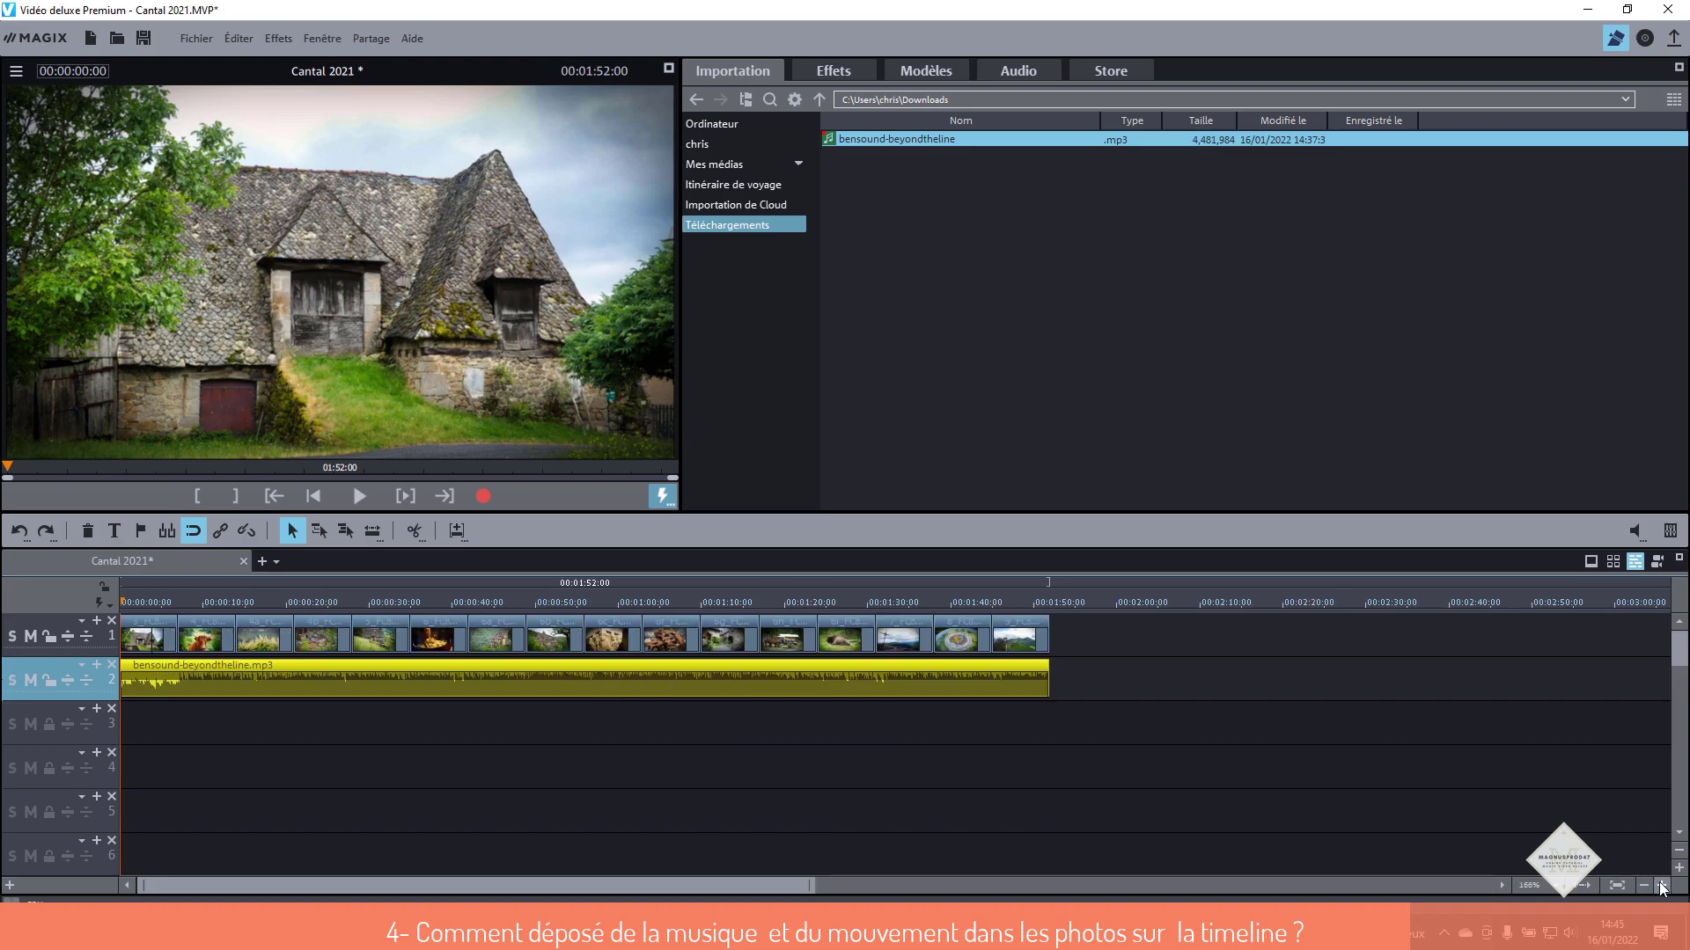
key("f")
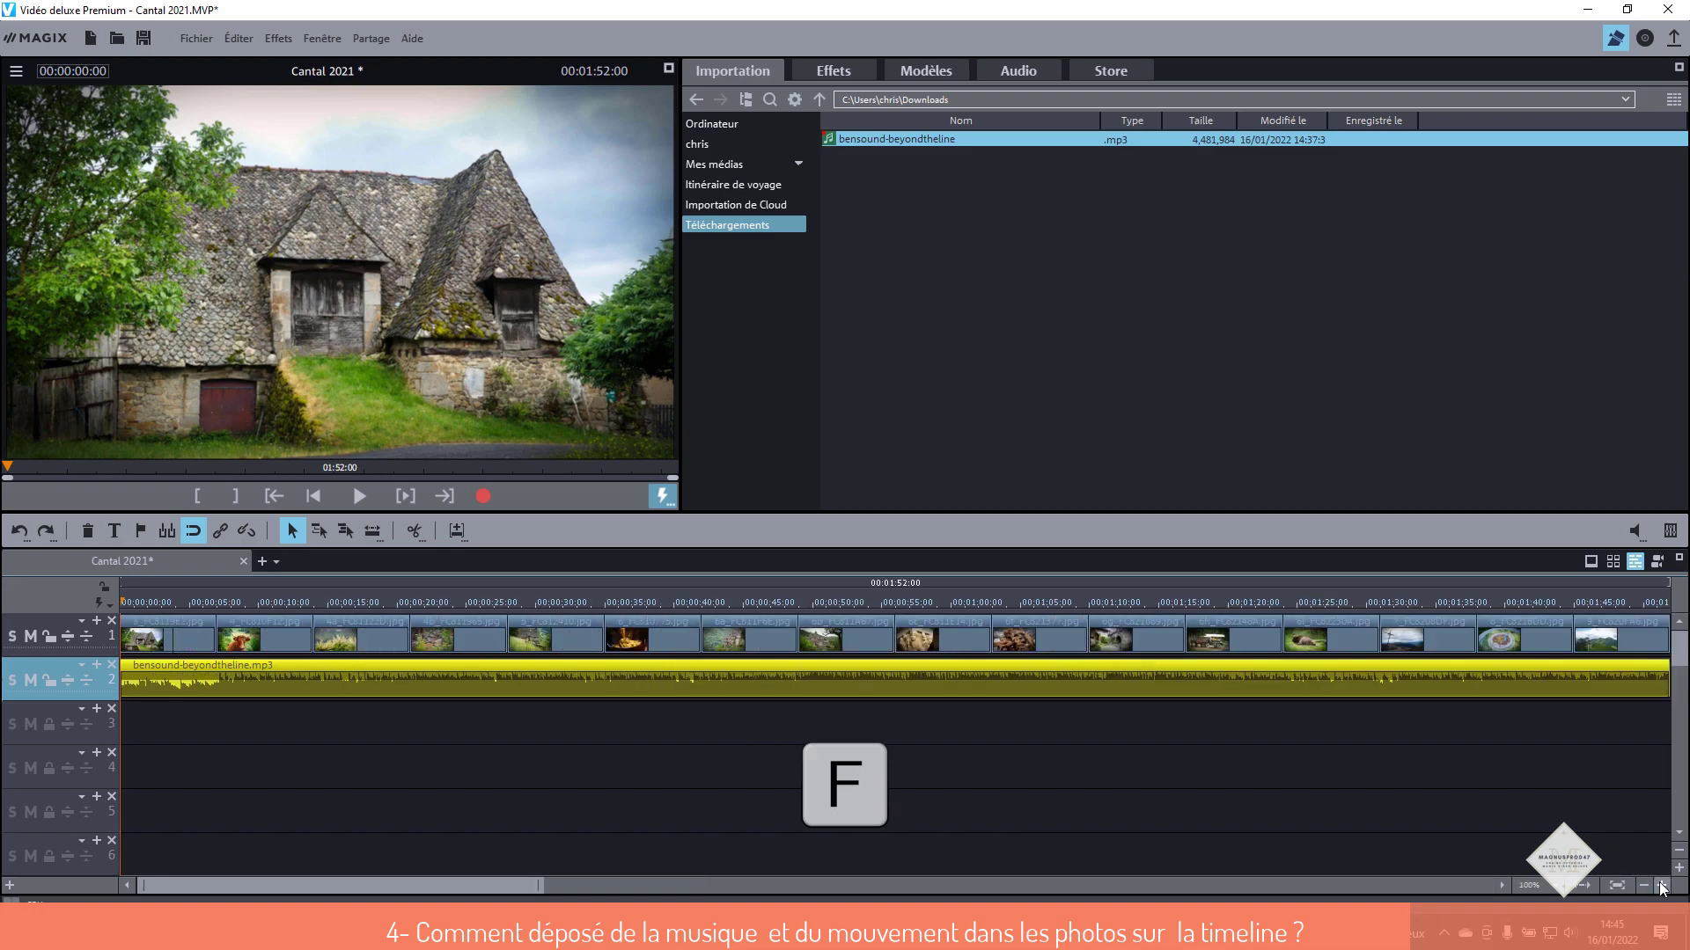
left_click(706, 763)
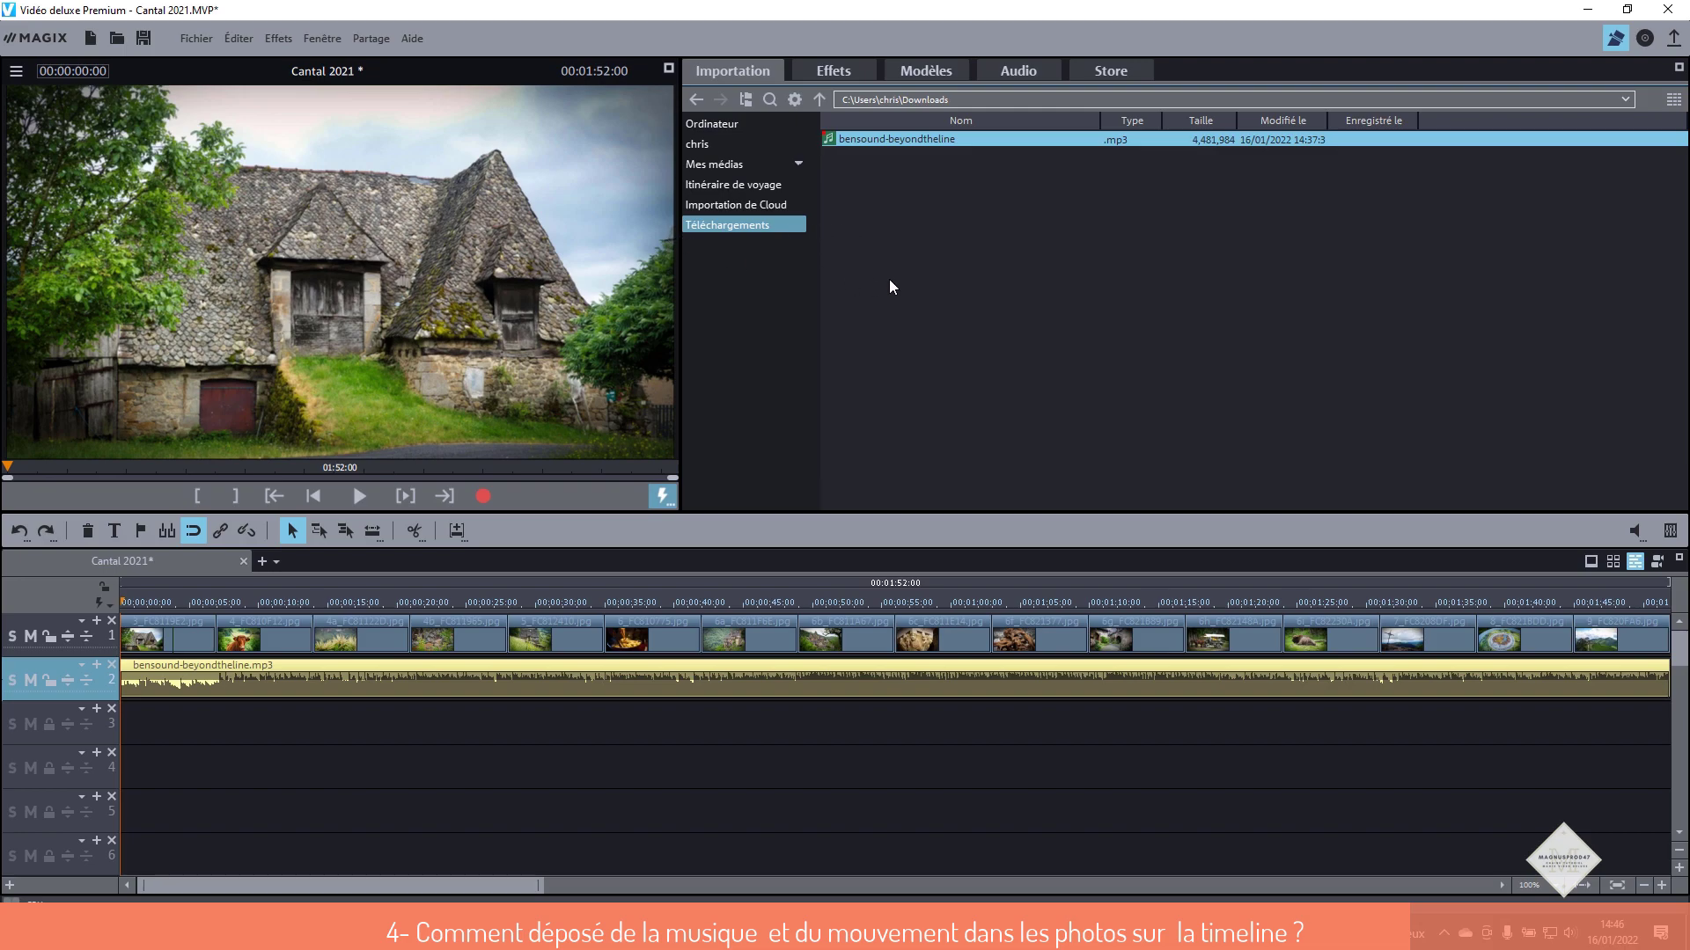
- Apply the Zoom lent 1 movement template to the first photo on the timeline
left_click(841, 72)
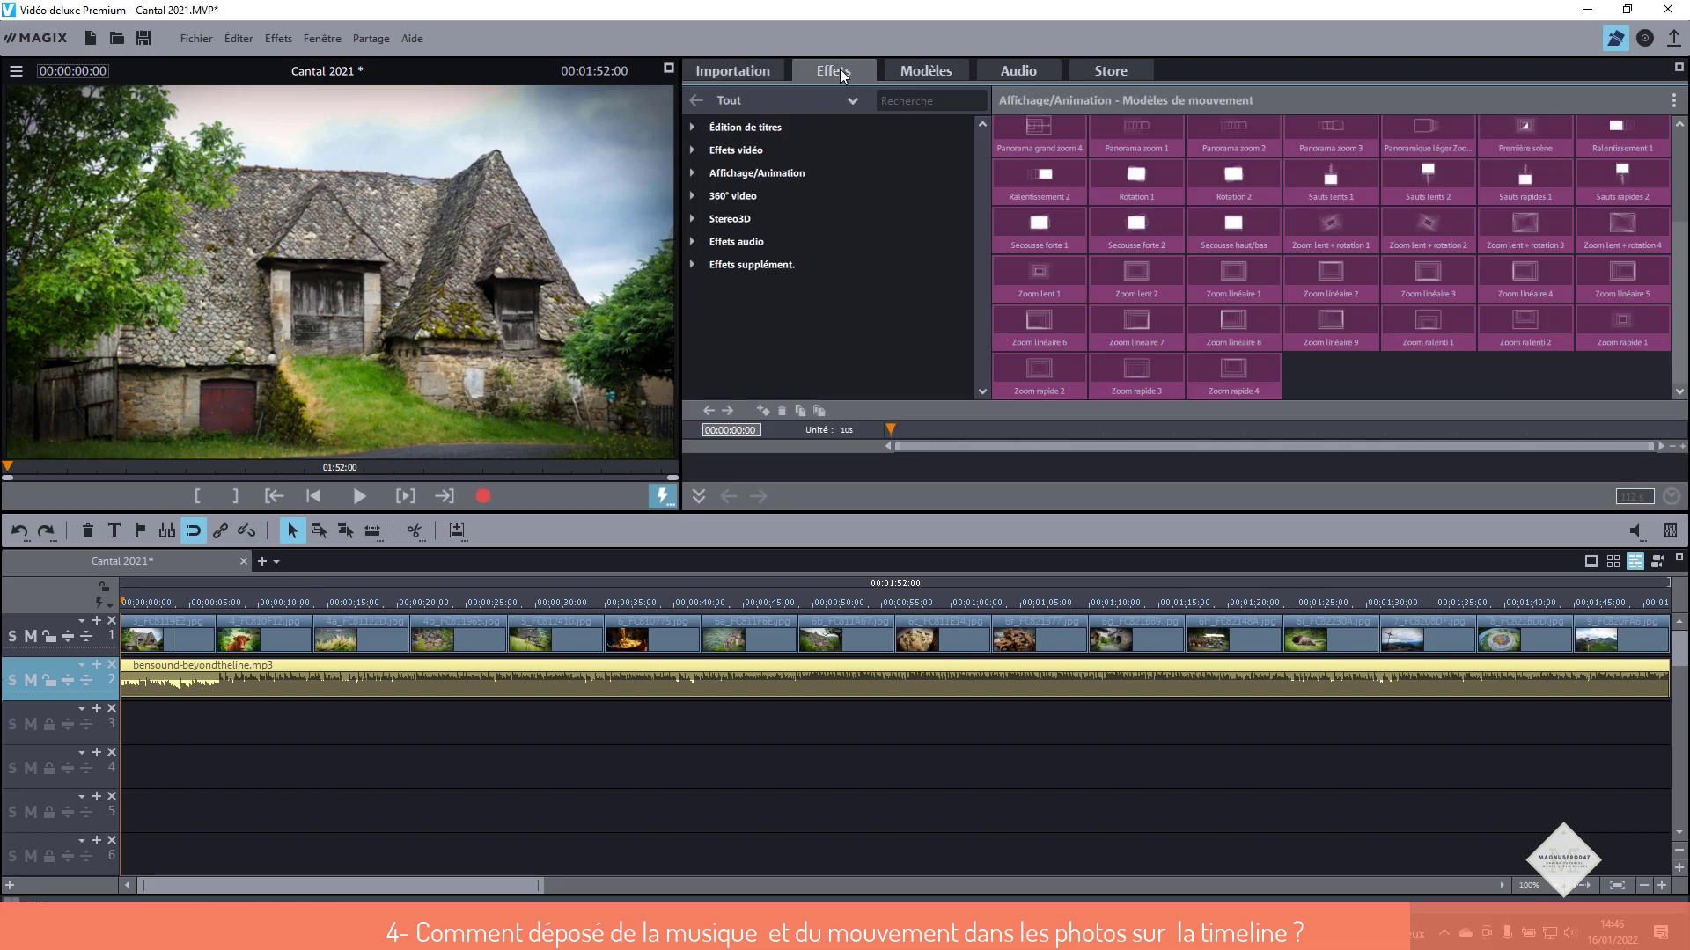
left_click(784, 175)
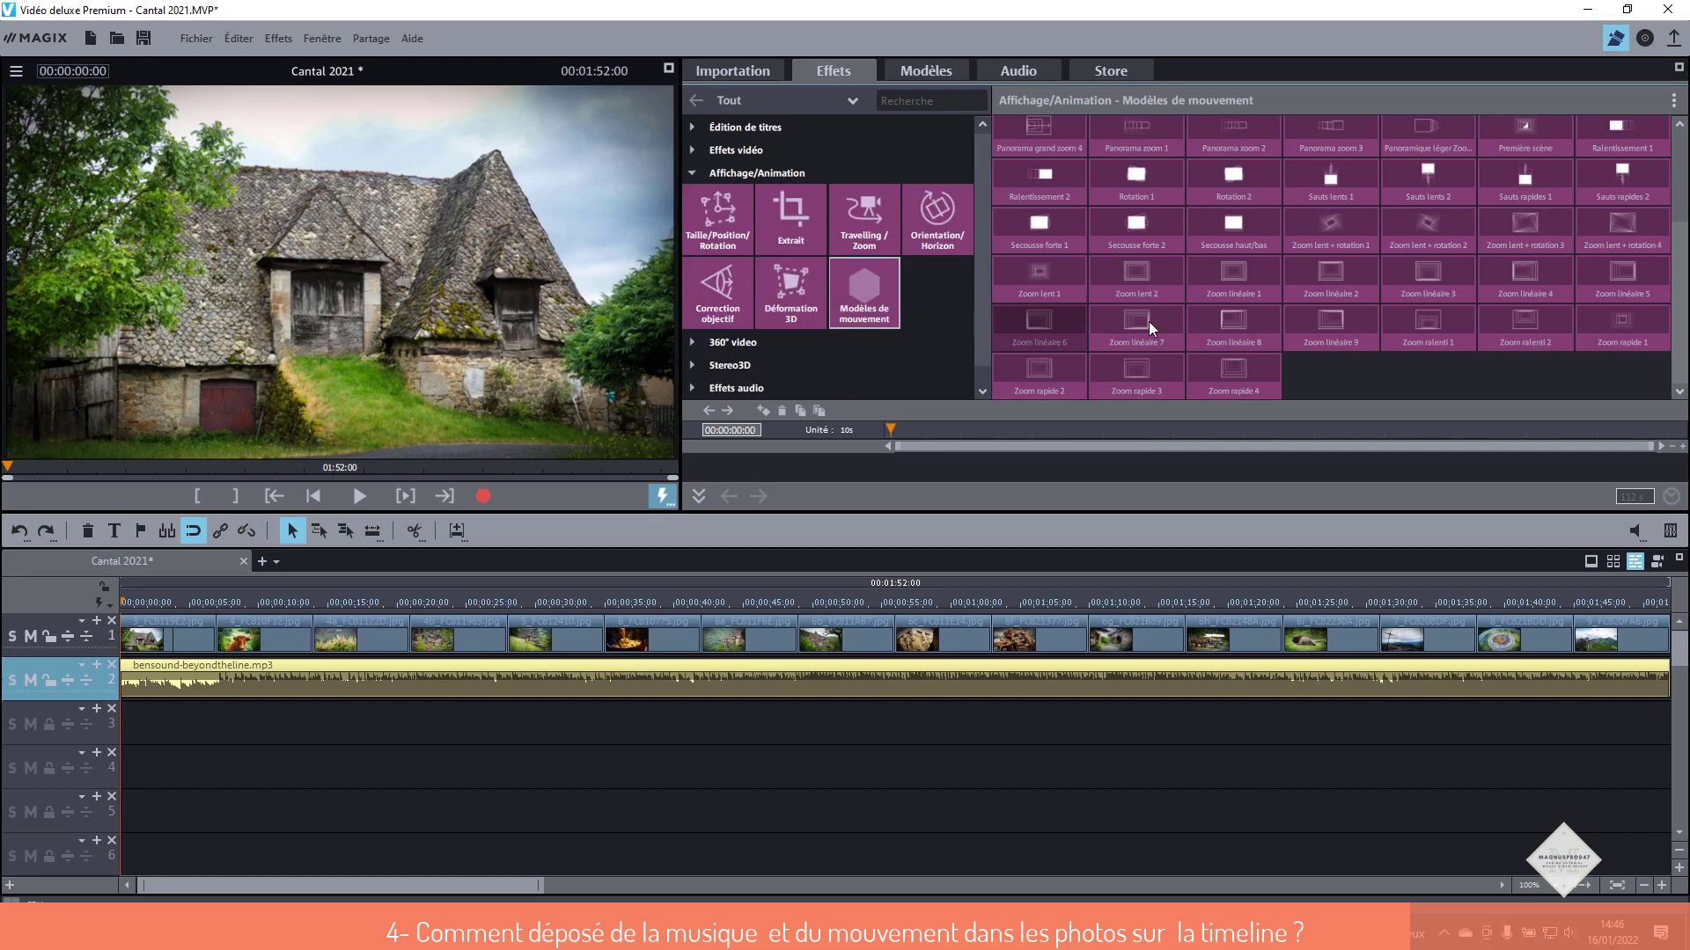
mouse_move(1493, 202)
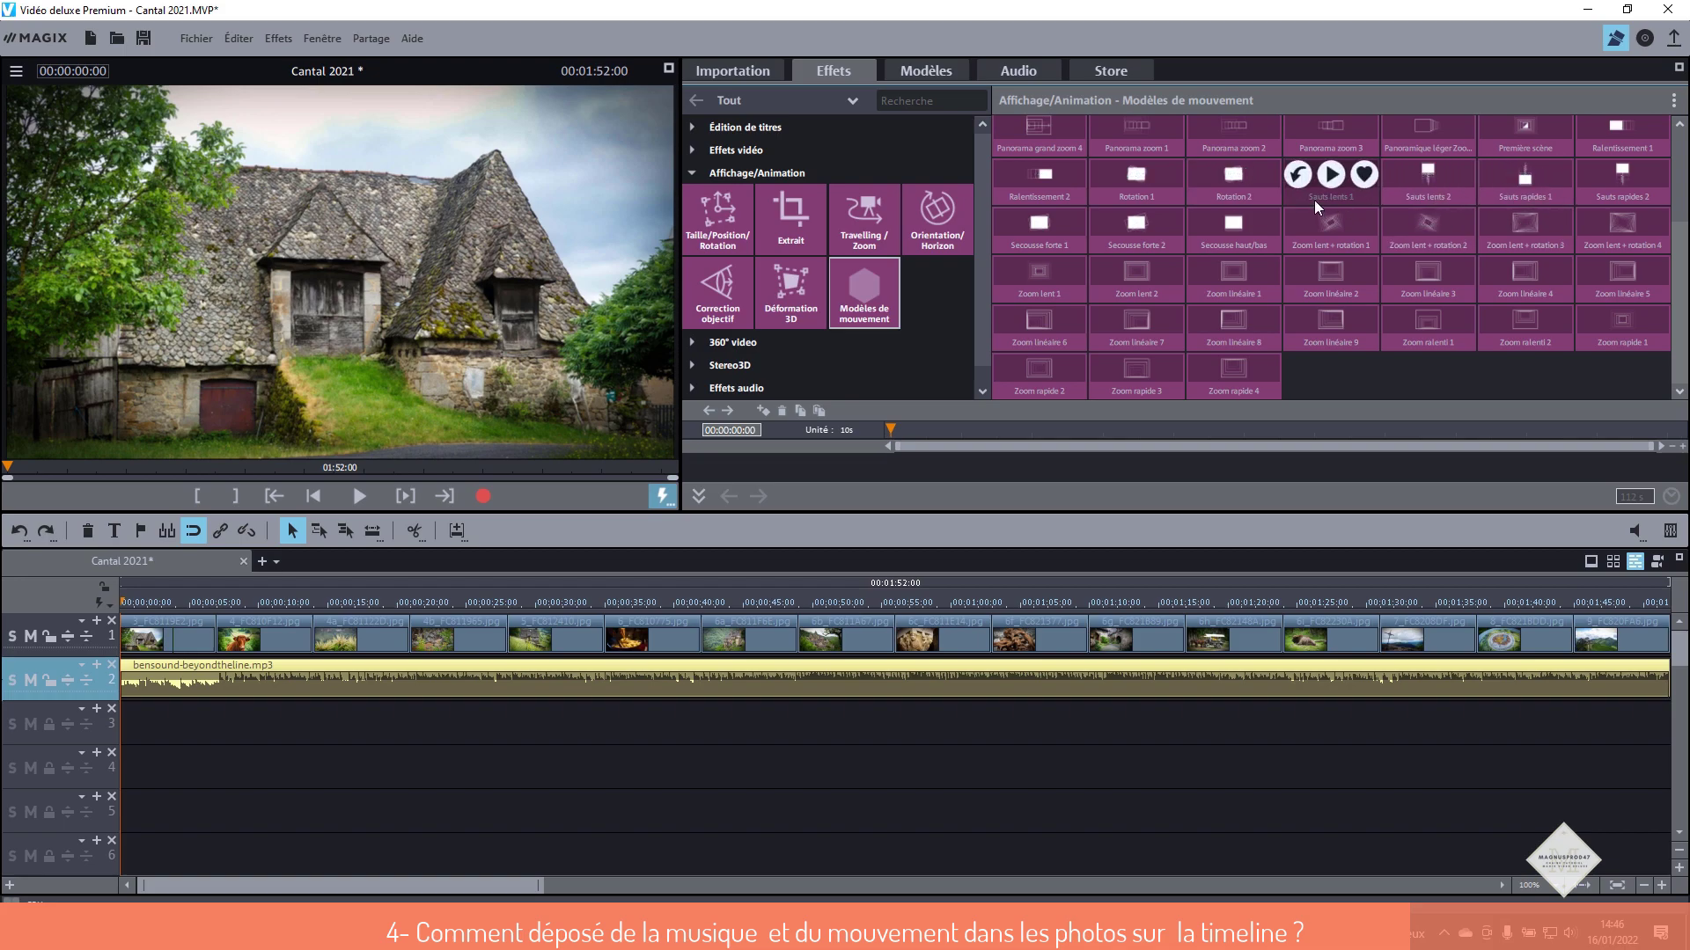
scroll(1547, 201, "up", 1)
scroll(1549, 204, "up", 3)
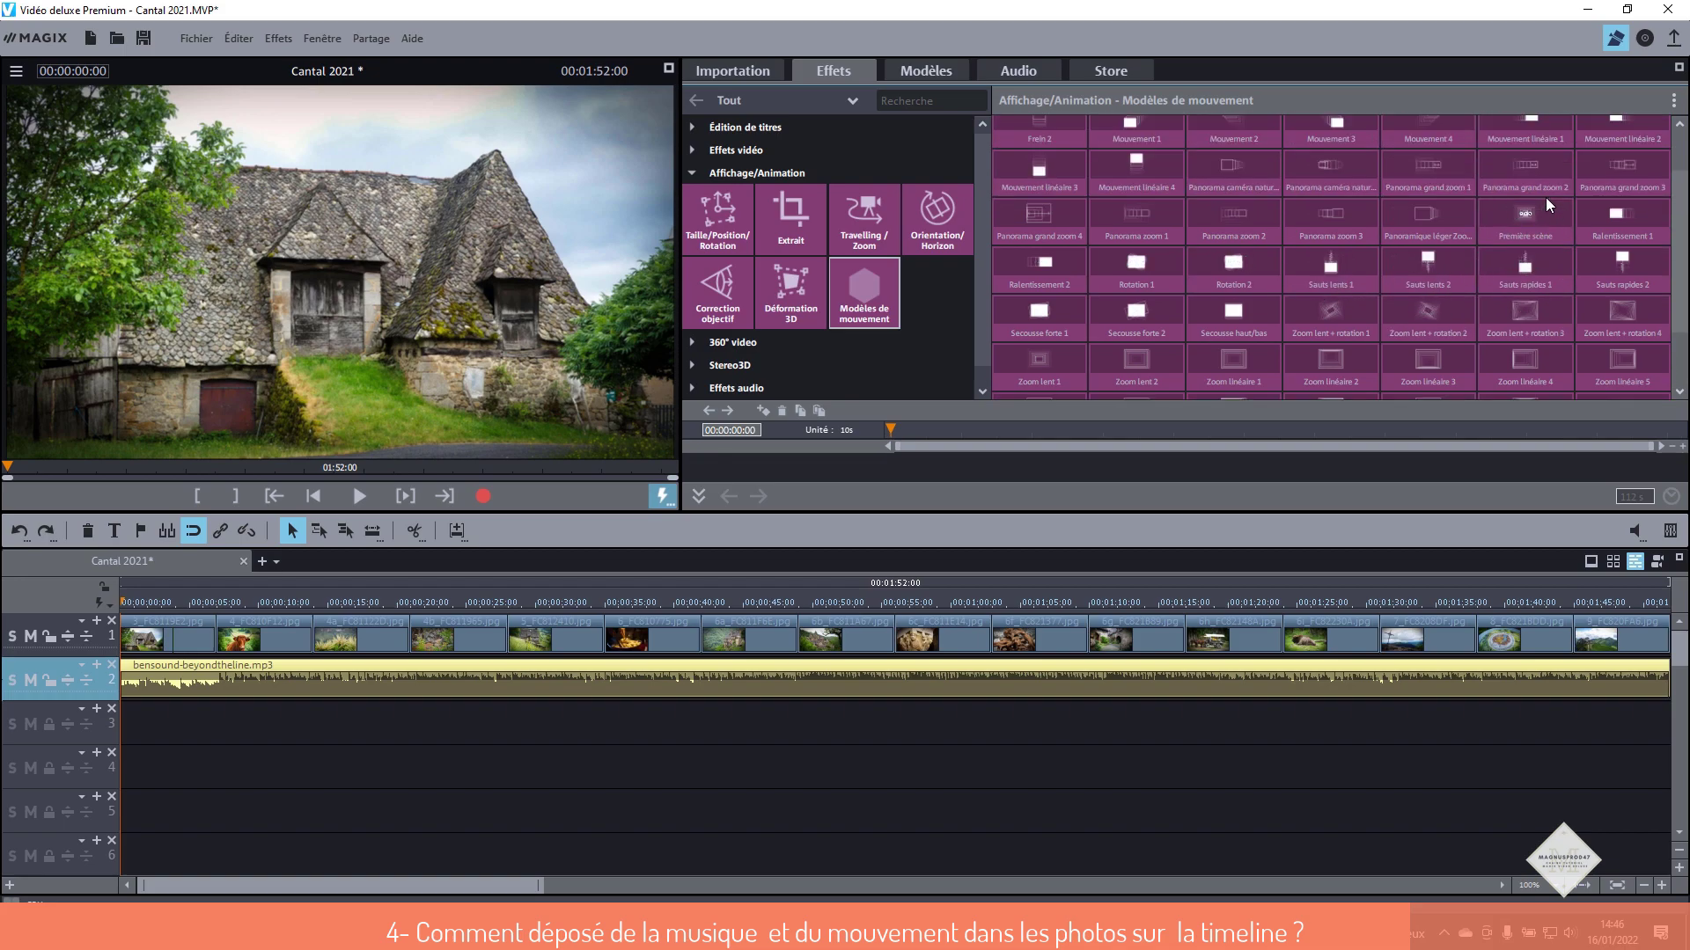
scroll(1545, 197, "down", 4)
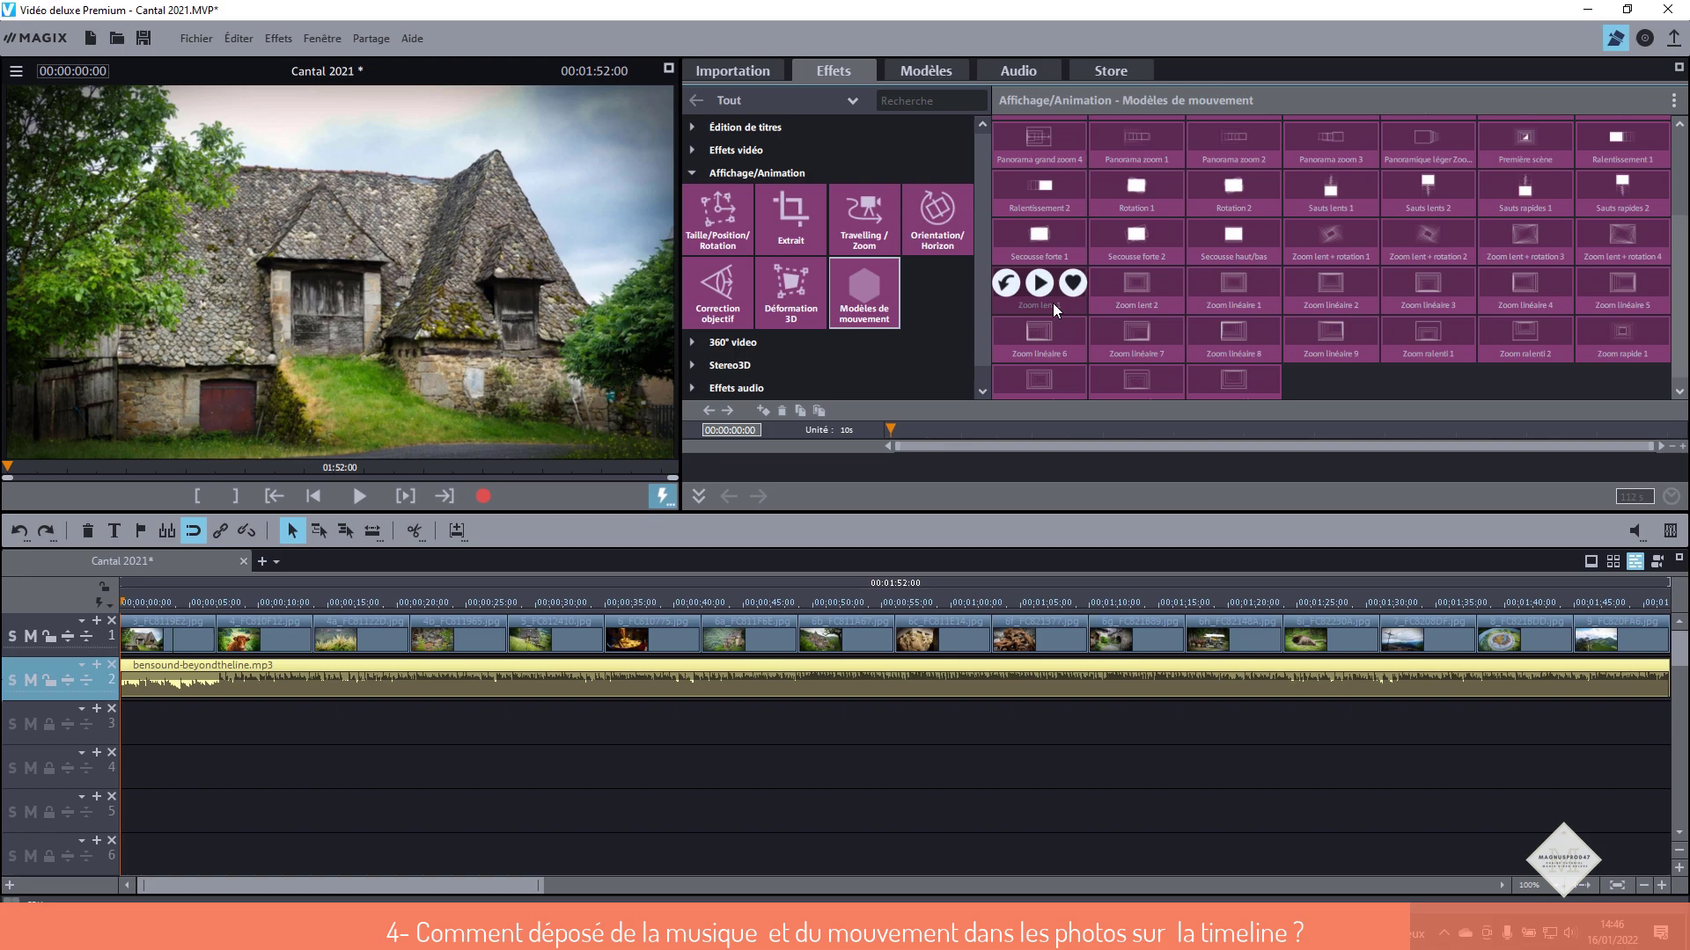
left_click_drag(1063, 300, 178, 635)
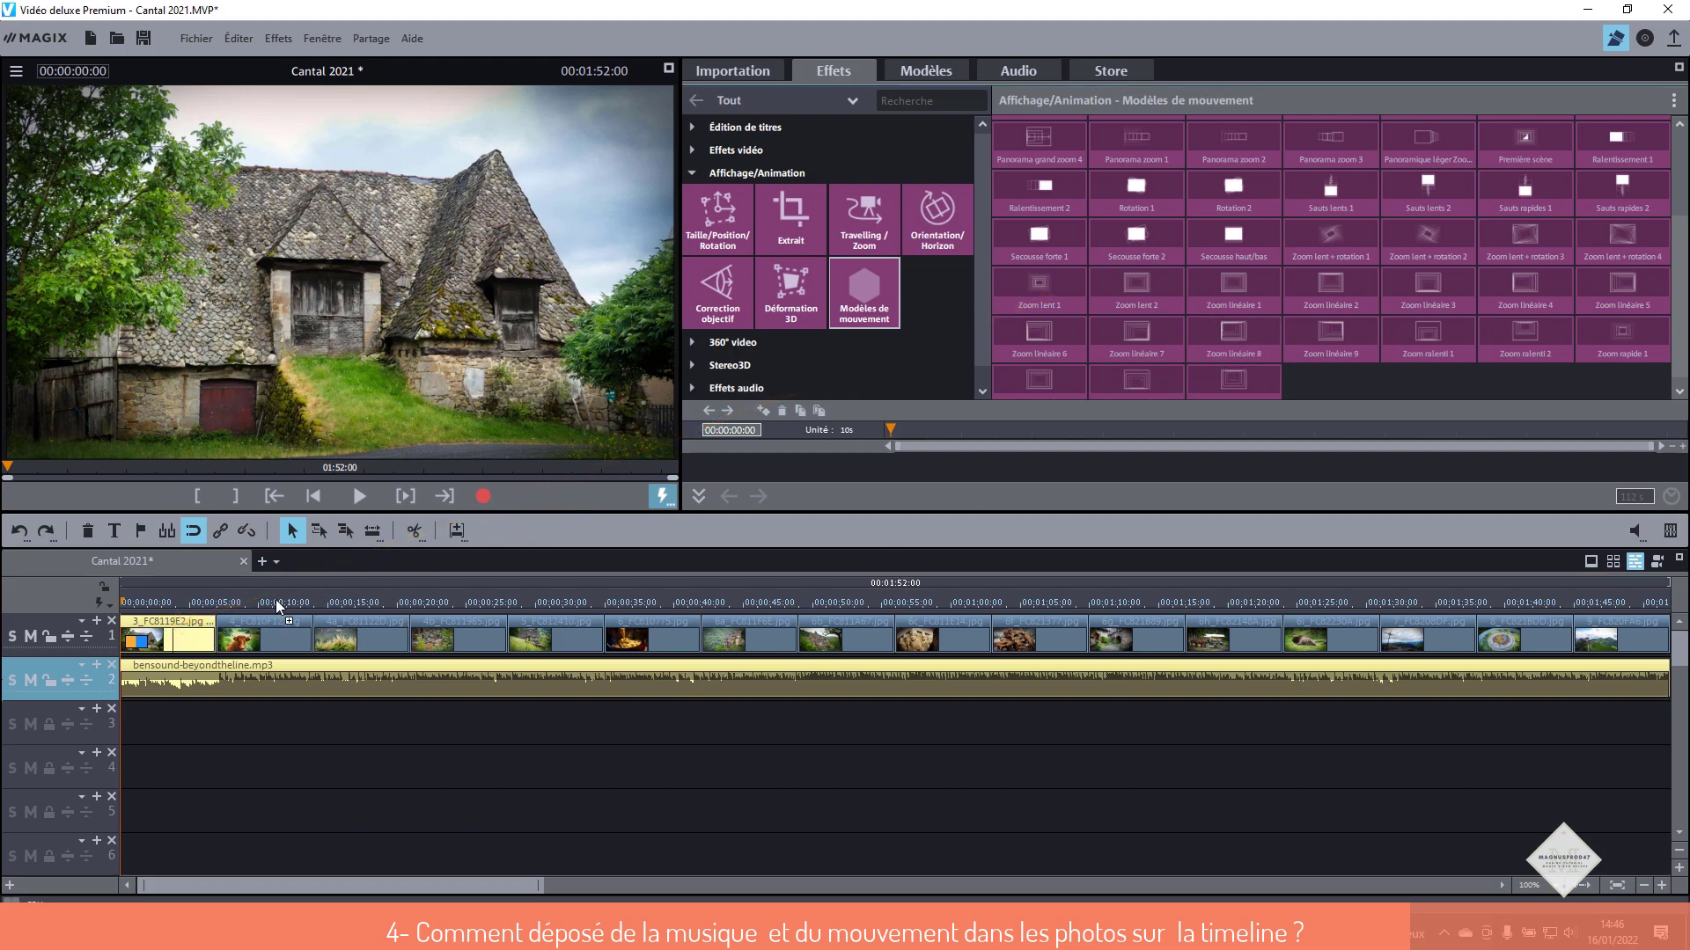
- Apply zoom movement templates to the second through eighth photos on the timeline, images 4 to 6b
left_click(264, 634)
left_click_drag(1347, 357, 377, 632)
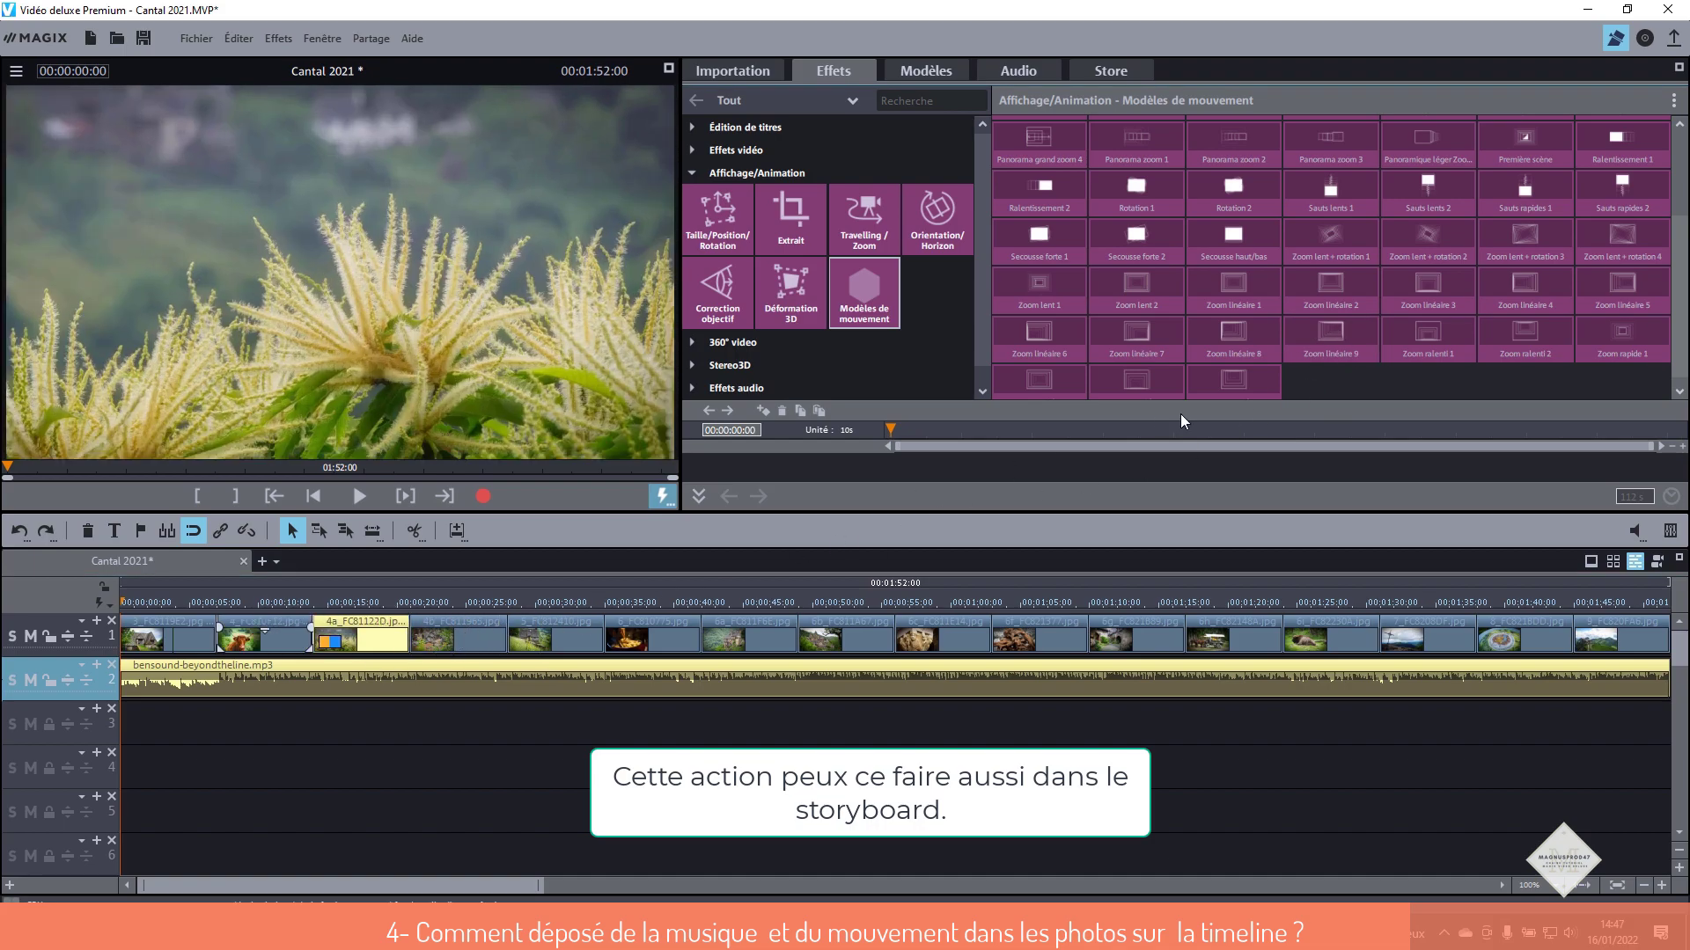
left_click_drag(478, 614, 471, 635)
left_click_drag(1525, 291, 572, 640)
left_click_drag(1621, 291, 660, 639)
left_click_drag(1331, 290, 757, 638)
left_click_drag(1526, 339, 858, 641)
- Apply zoom movement templates to the ninth through fifteenth photos on the timeline, images 6c to 8
left_click_drag(1136, 340, 956, 637)
left_click_drag(1136, 382, 1039, 640)
left_click_drag(1218, 391, 1135, 639)
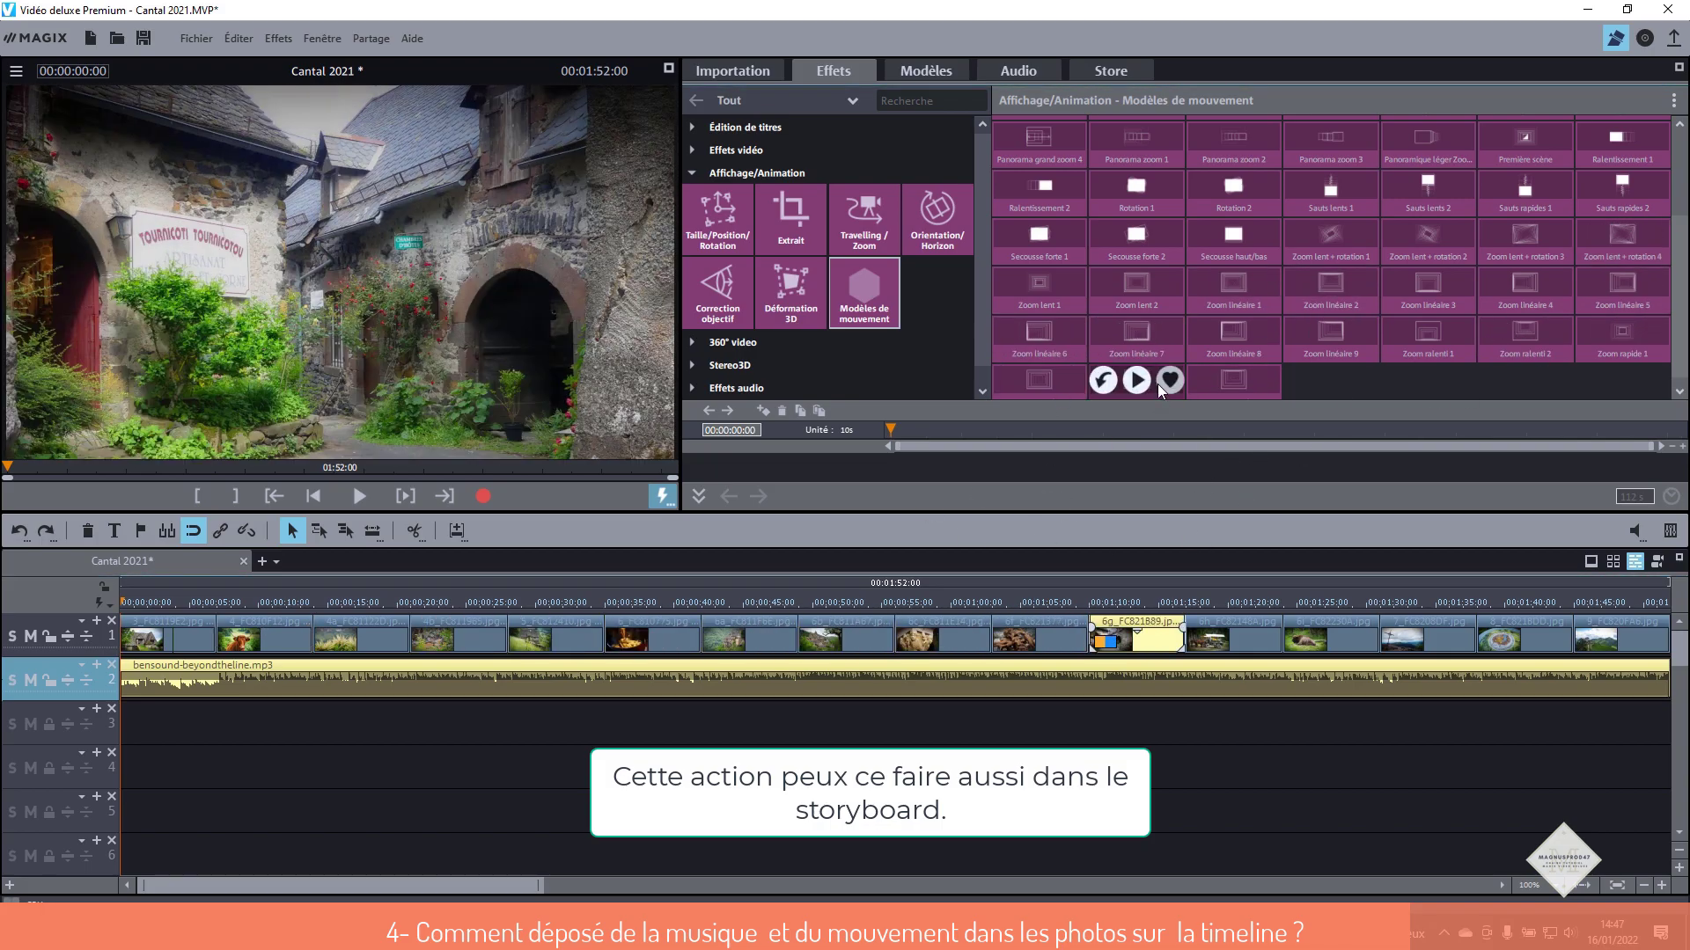
left_click_drag(1144, 383, 1232, 639)
left_click_drag(1424, 335, 1334, 639)
left_click_drag(1525, 334, 1427, 639)
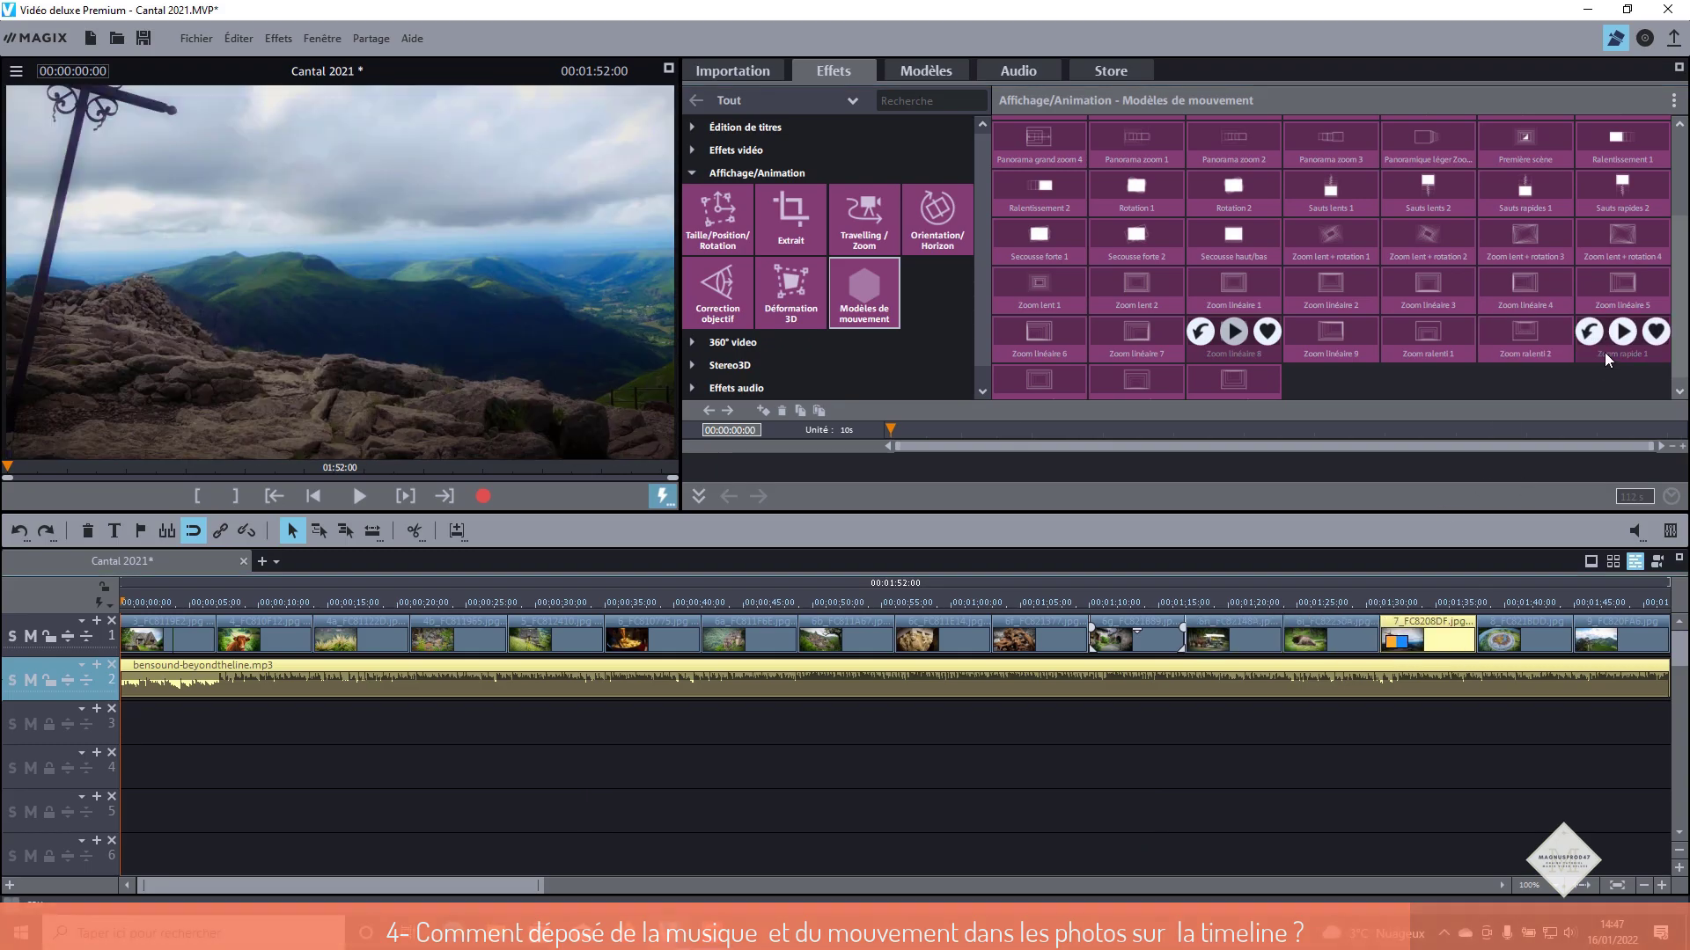
scroll(1047, 368, "down", 1)
left_click_drag(1525, 275, 1522, 639)
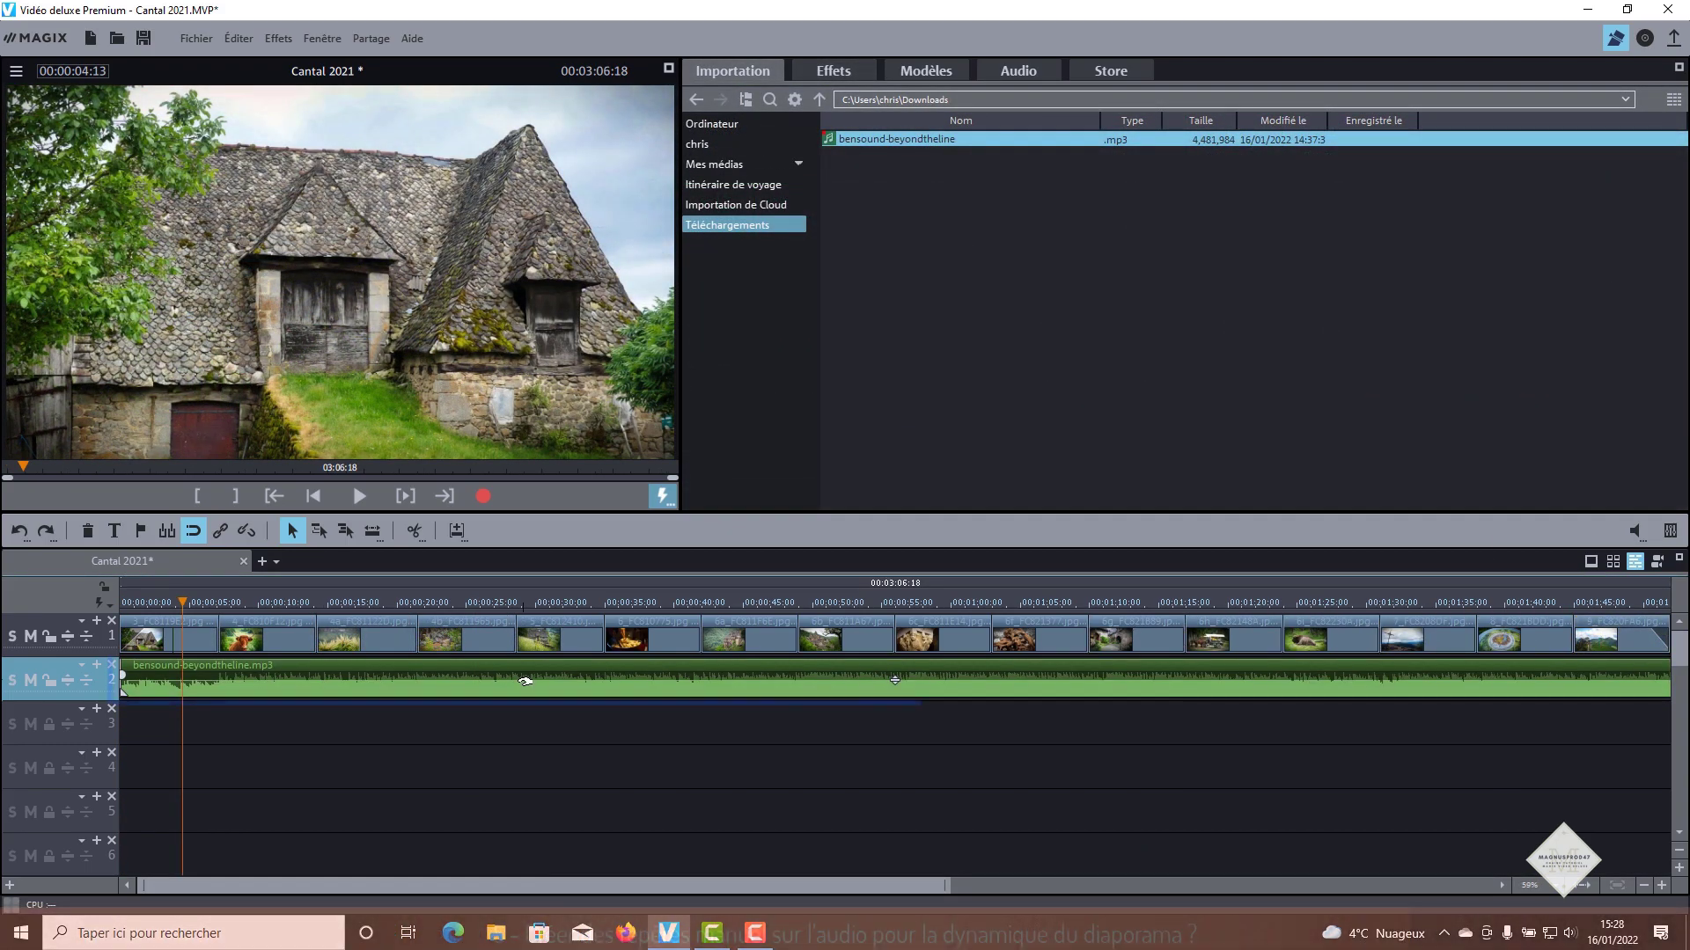
- Review the waveform display and automatic waveform import options in the program's video/audio settings and accept them
left_click(525, 681)
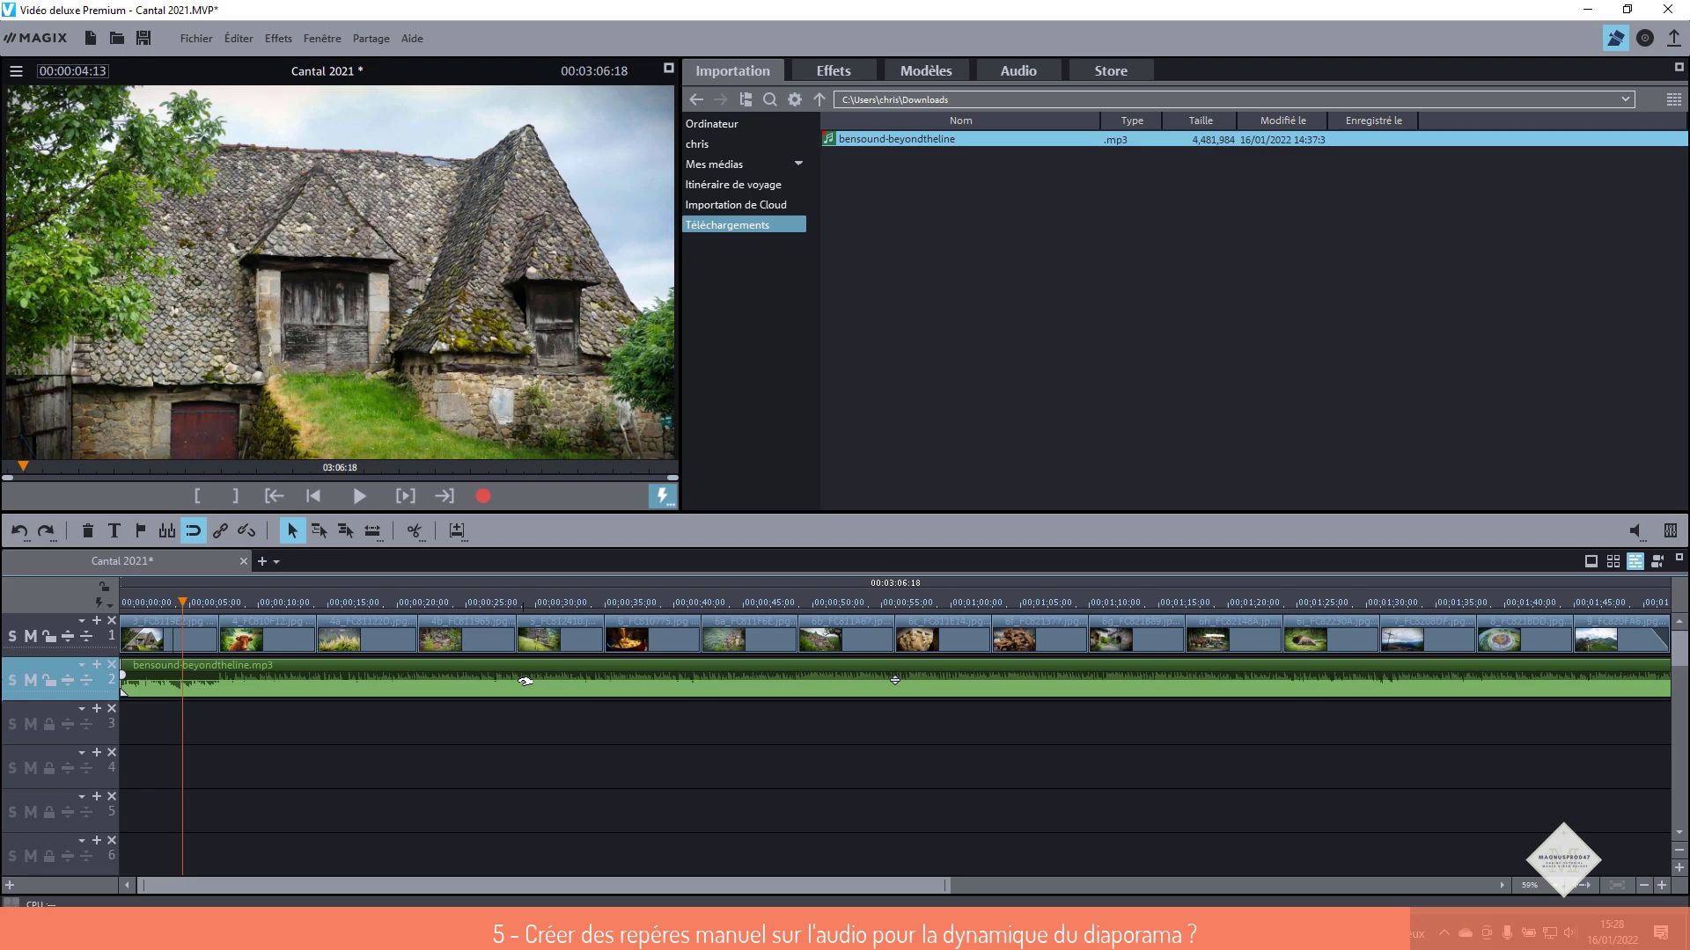
left_click(192, 39)
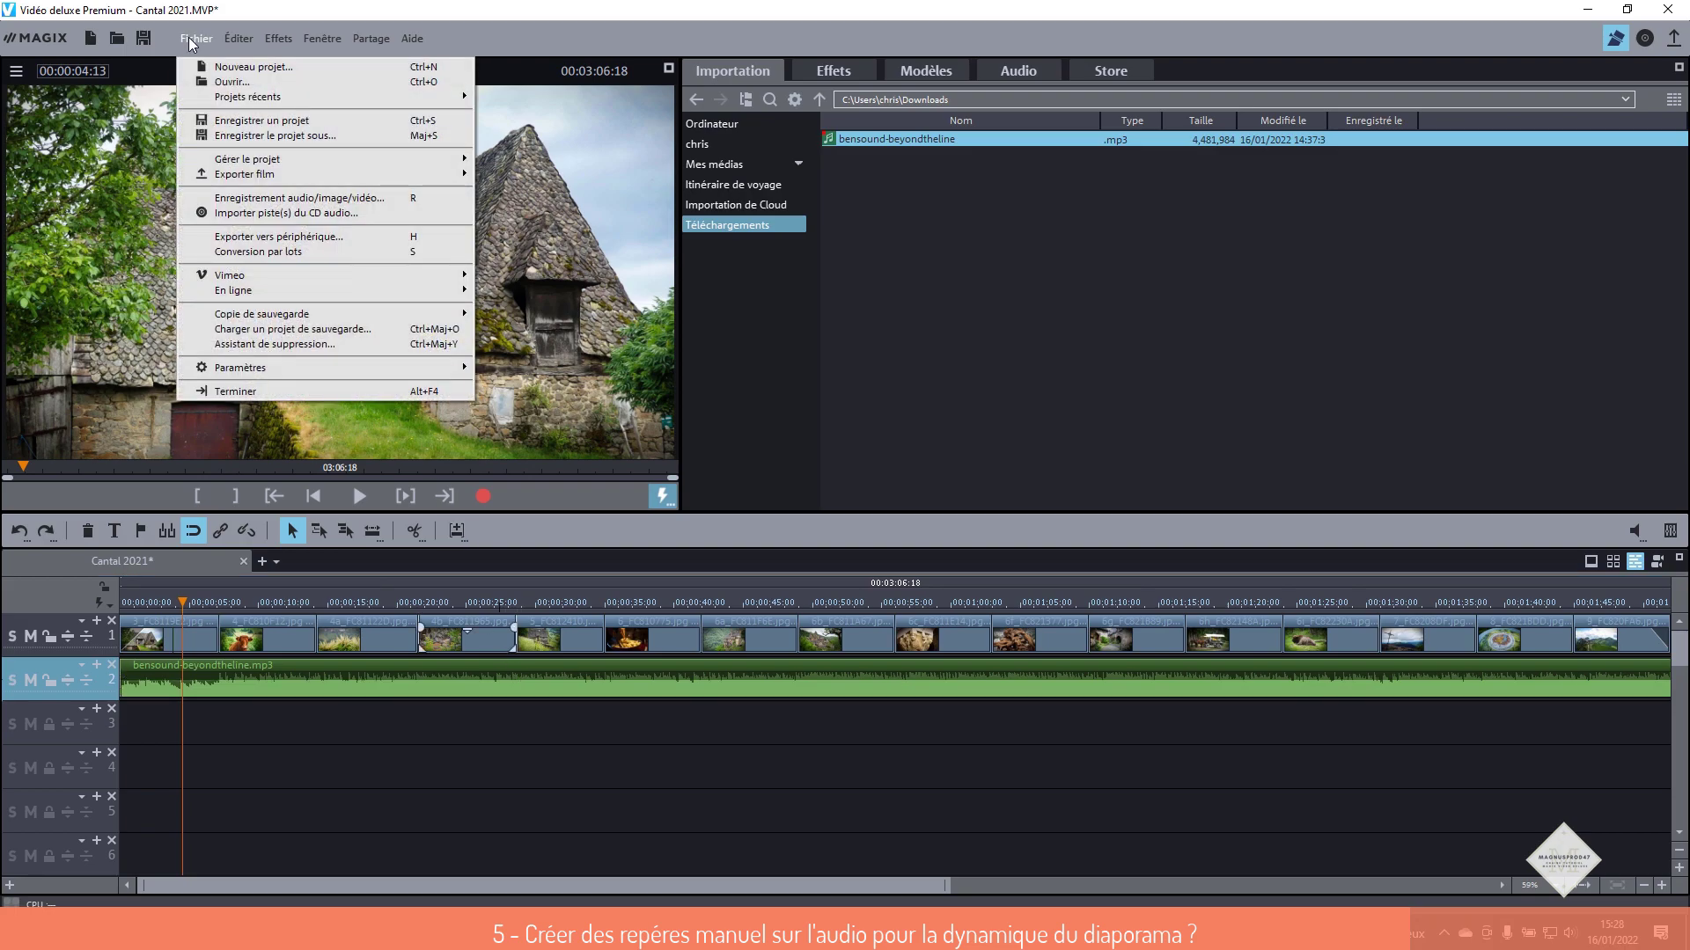
mouse_move(300, 368)
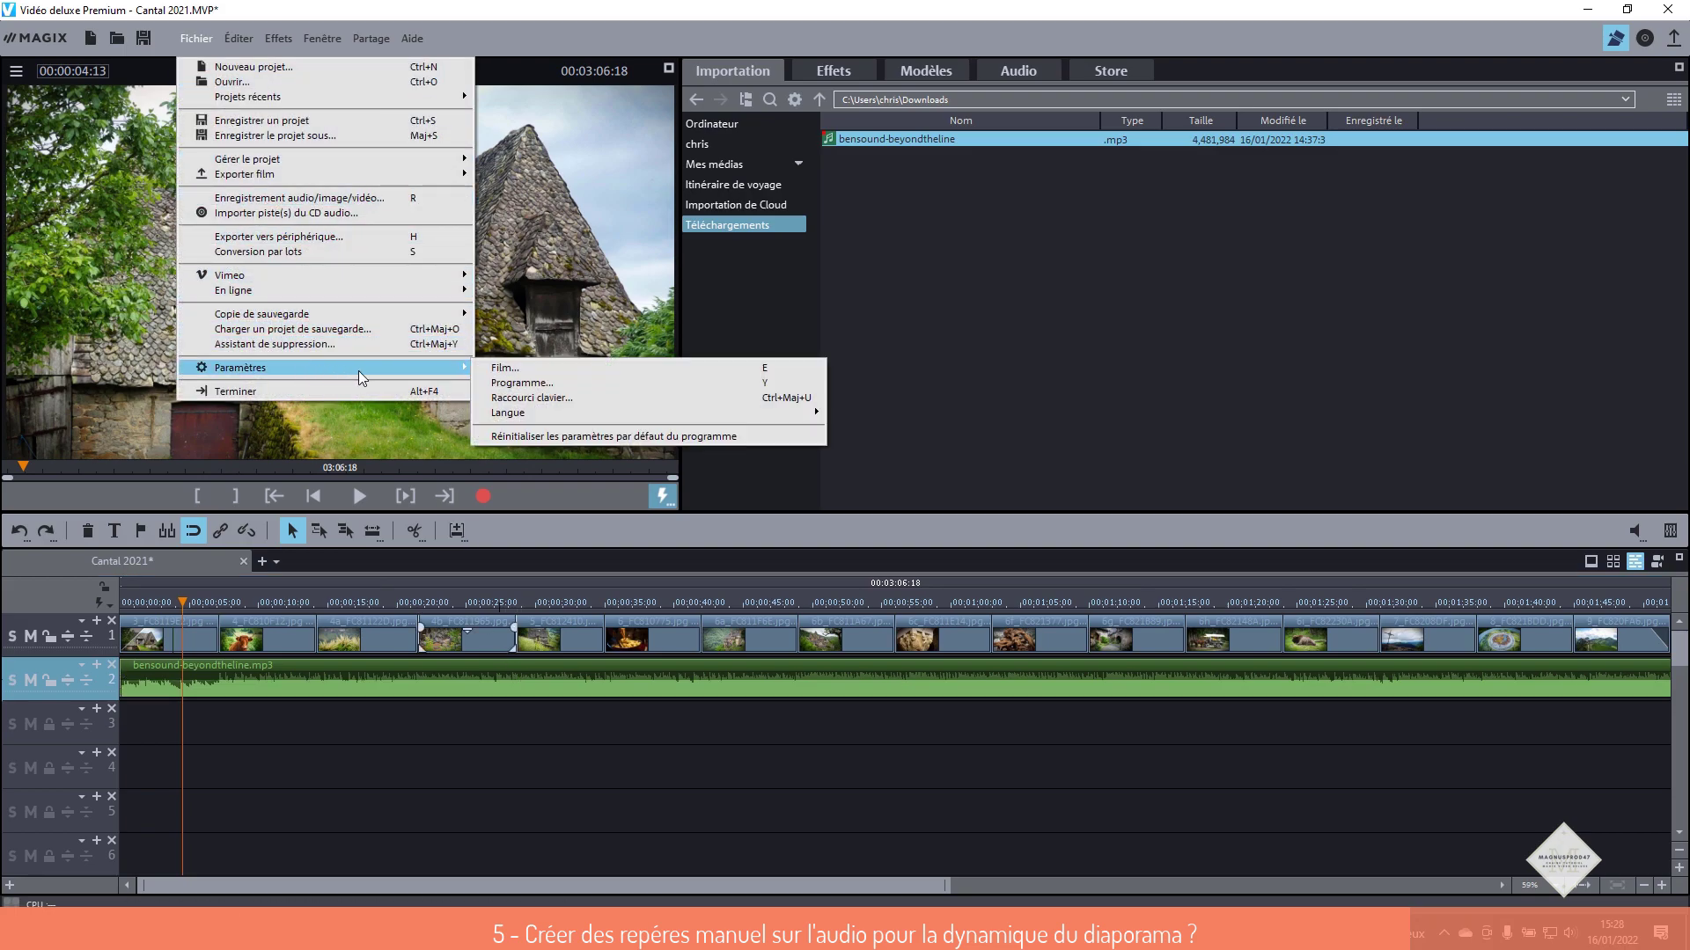
left_click(553, 383)
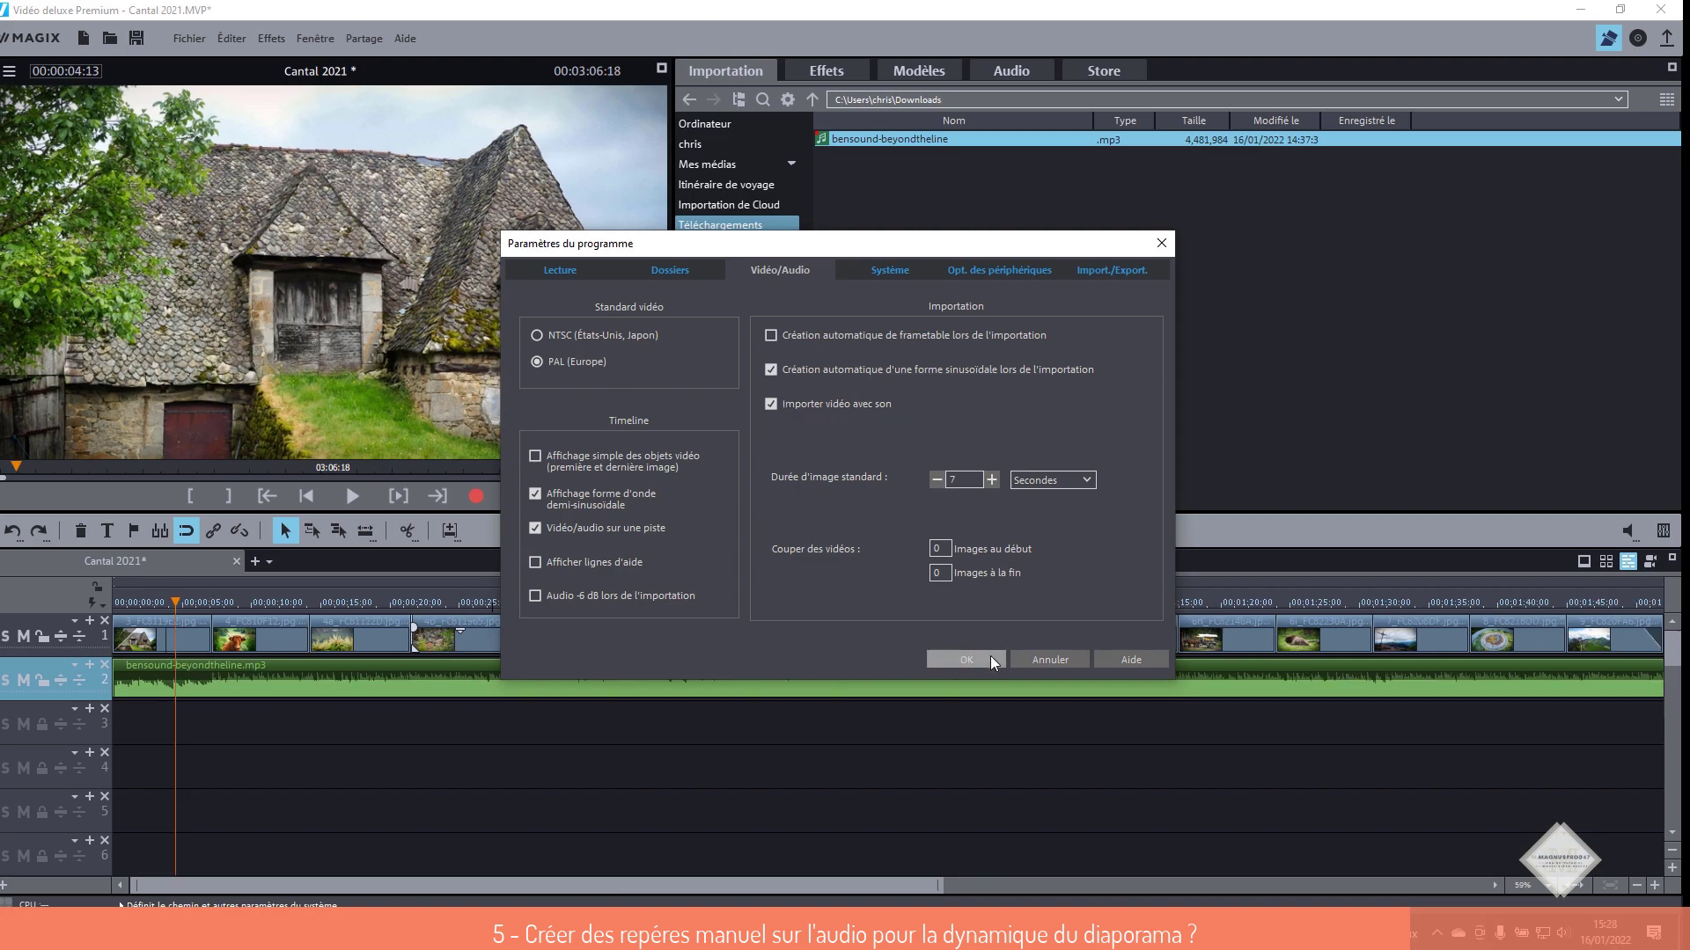
left_click(990, 657)
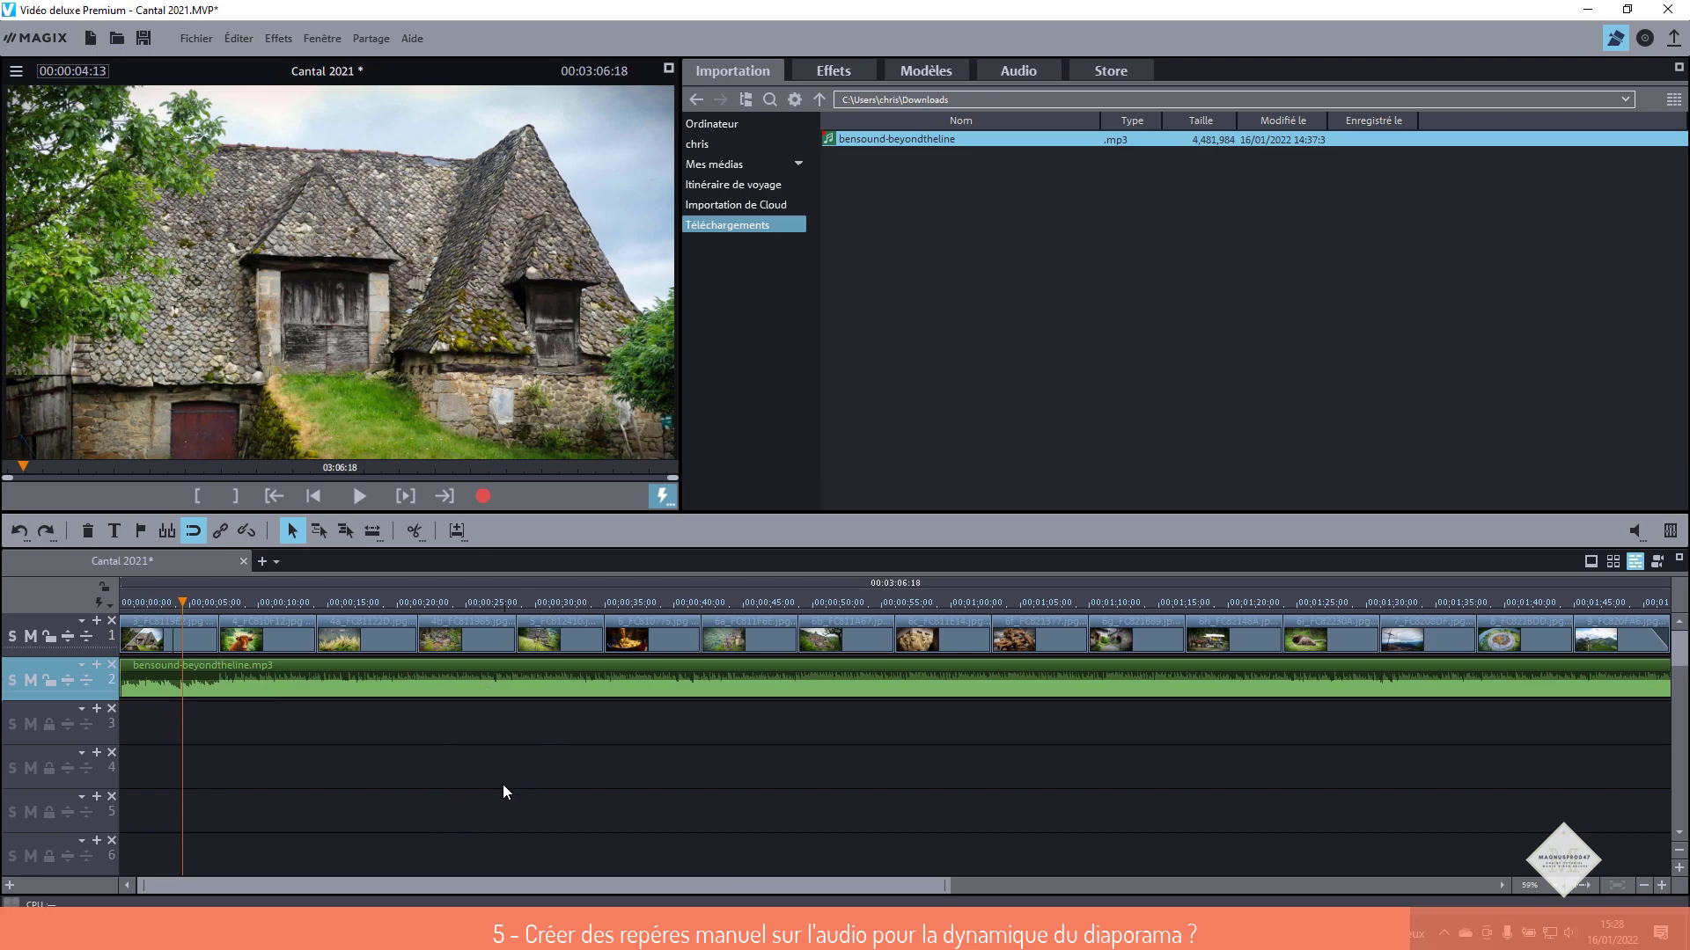
- Play the selected music from the start of the timeline, place reference markers on it along the beat, and stop playback
left_click_drag(183, 603, 74, 598)
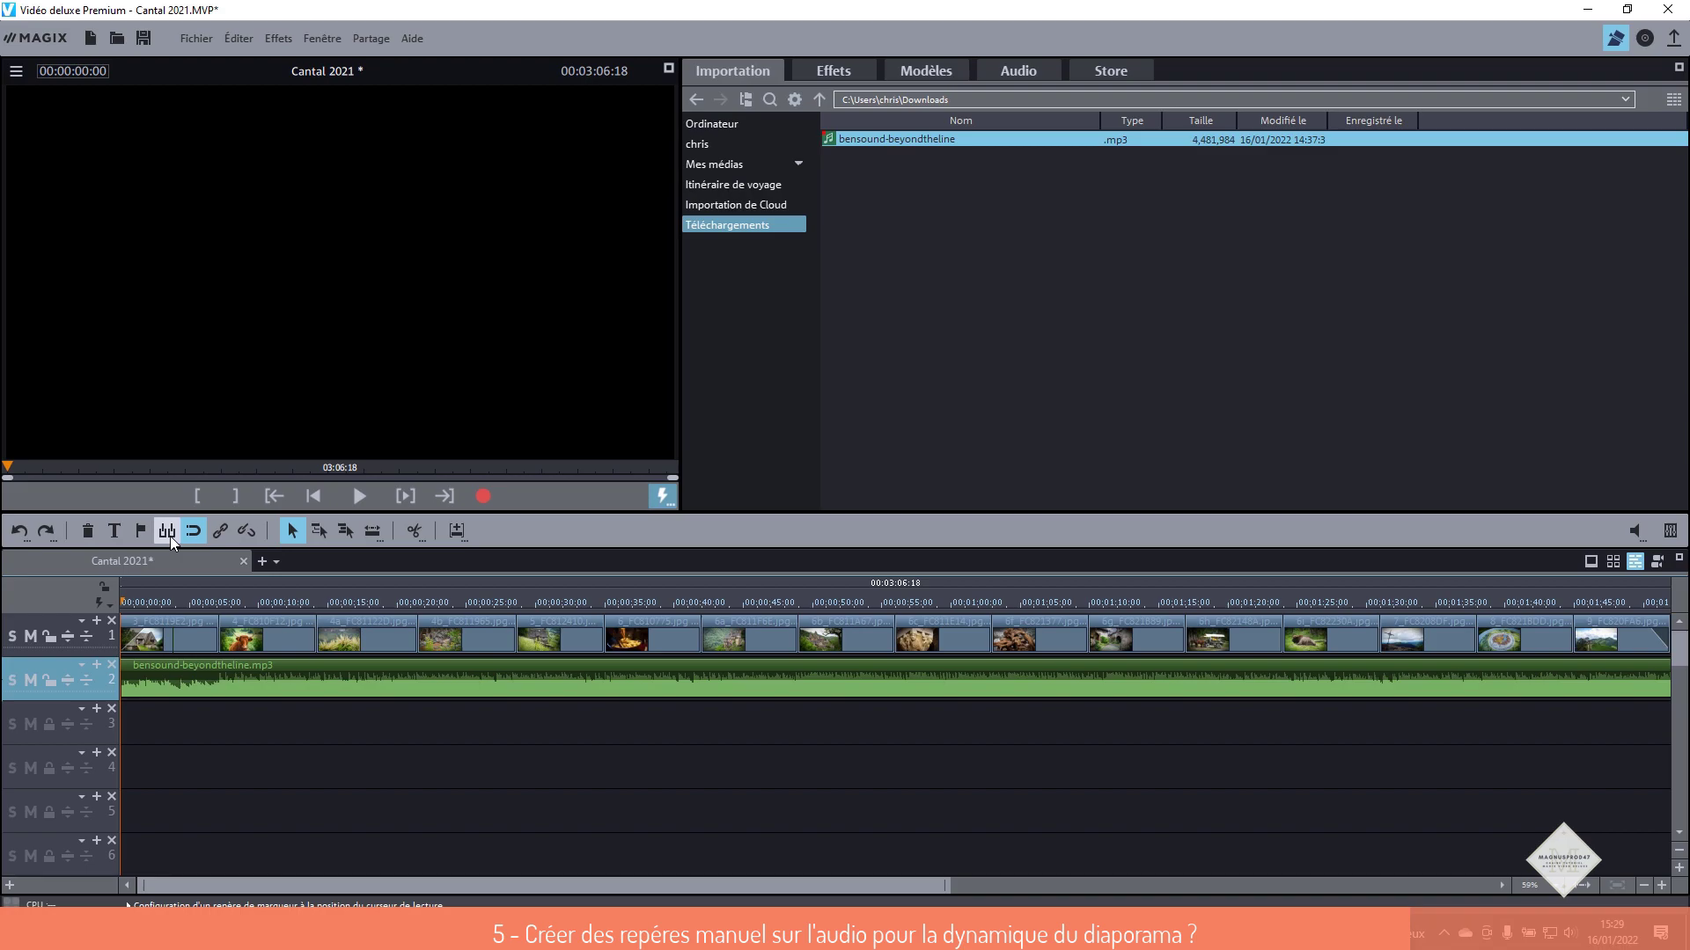
left_click(171, 535)
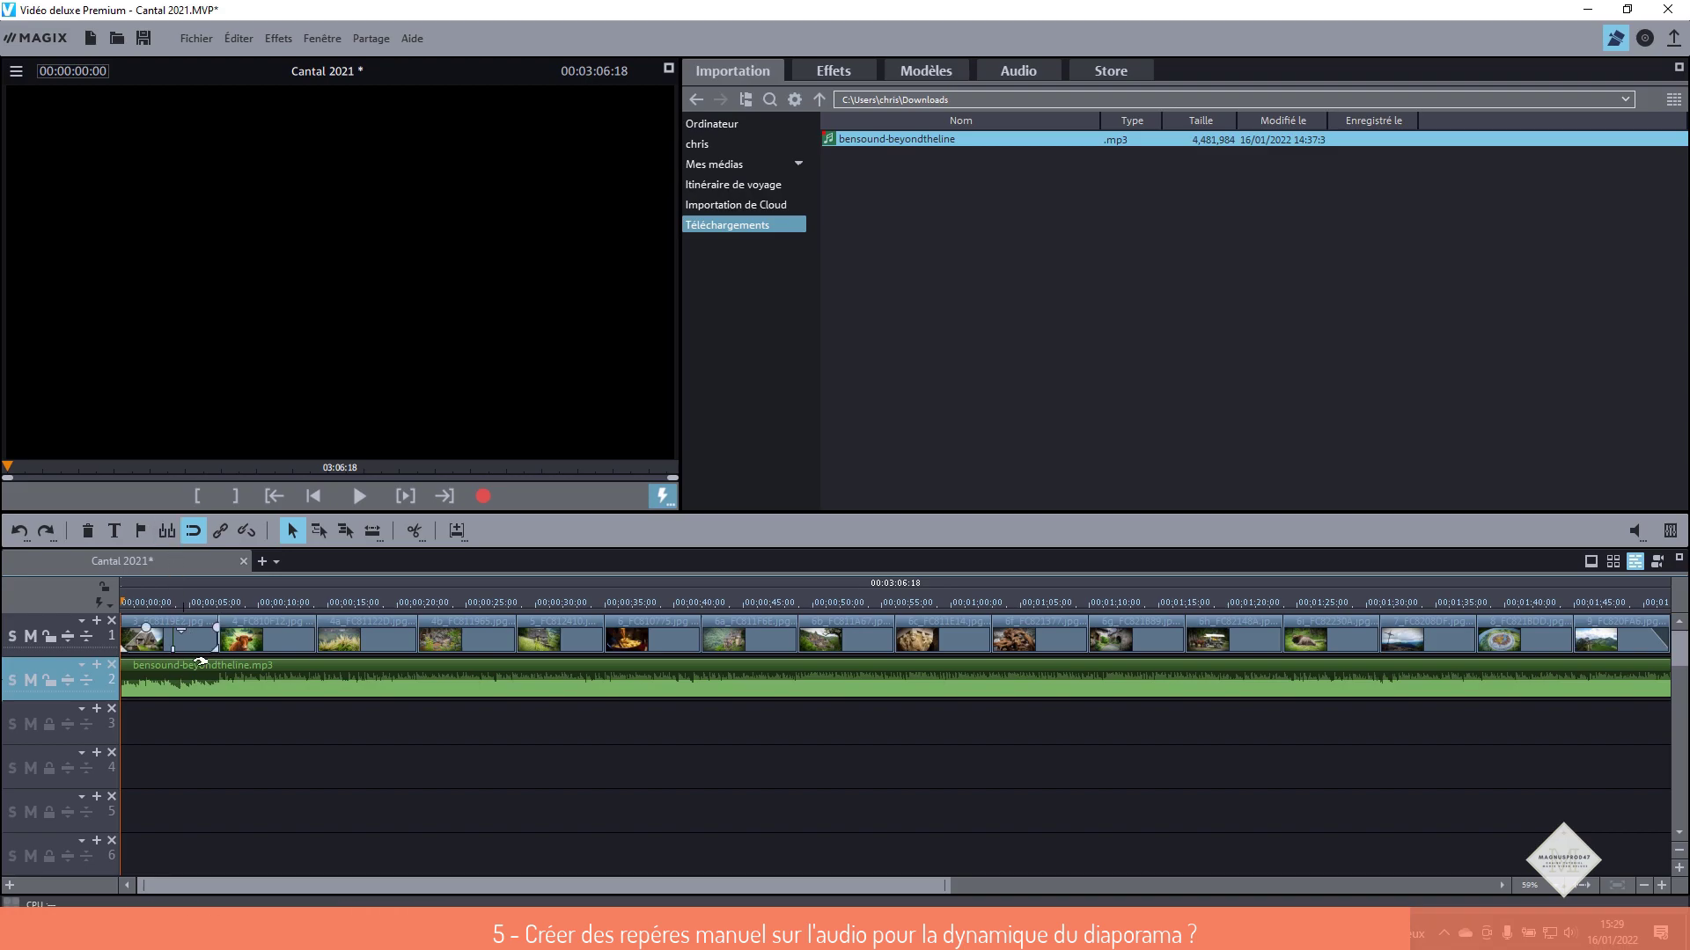
left_click(255, 690)
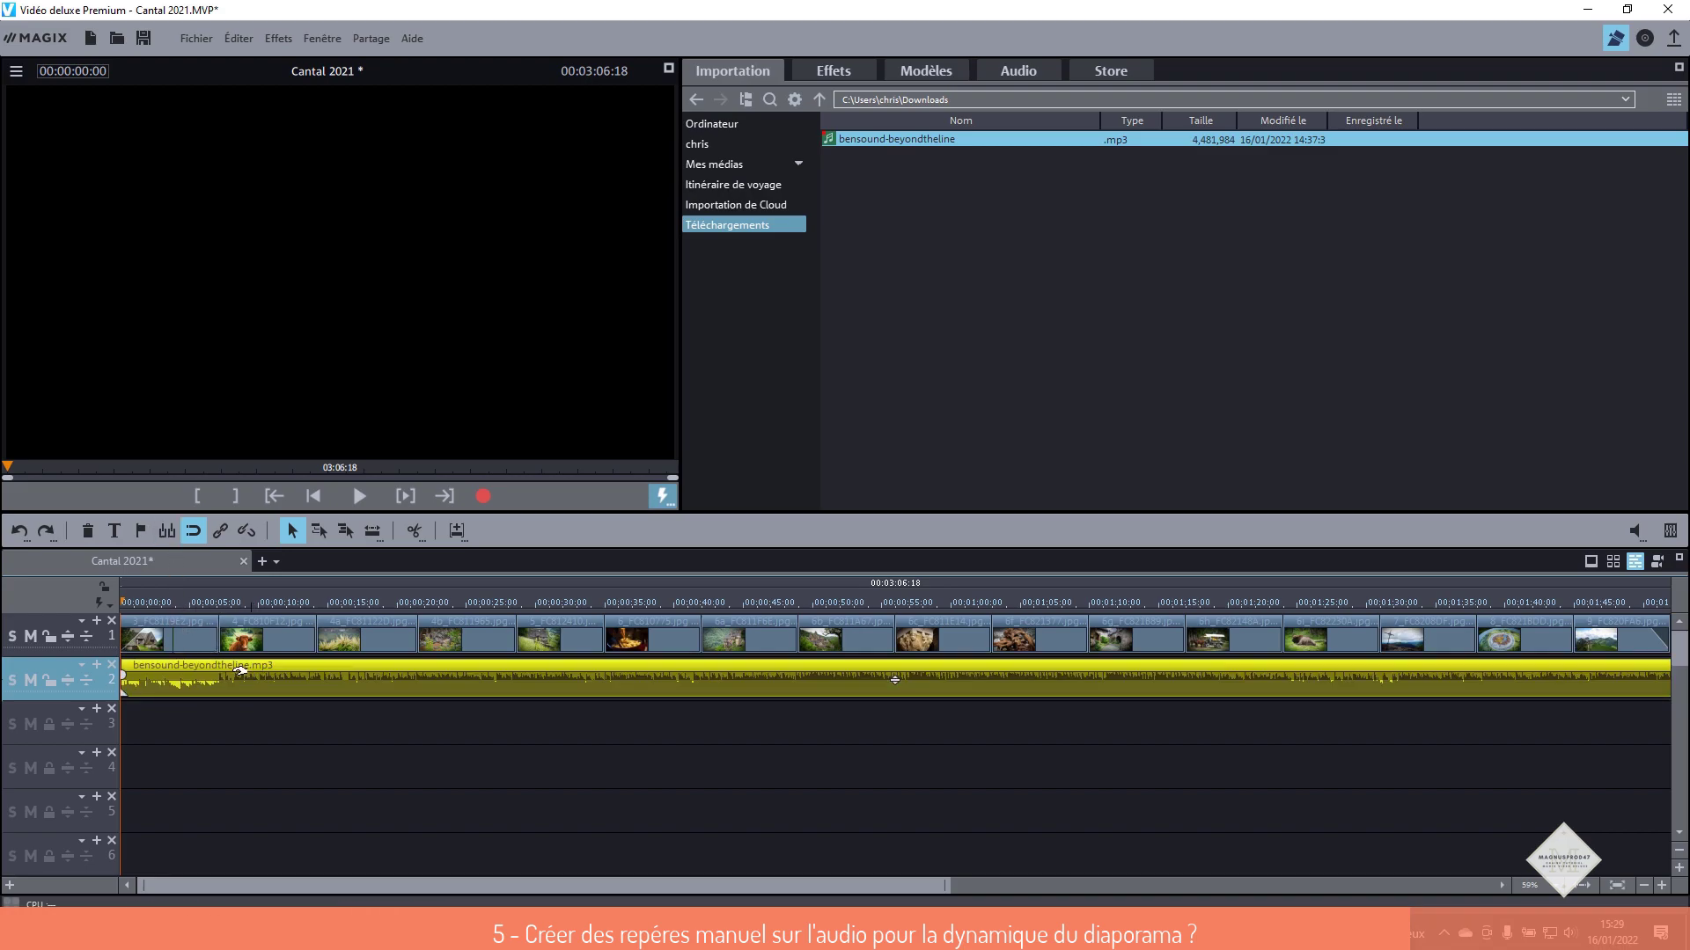
left_click(366, 498)
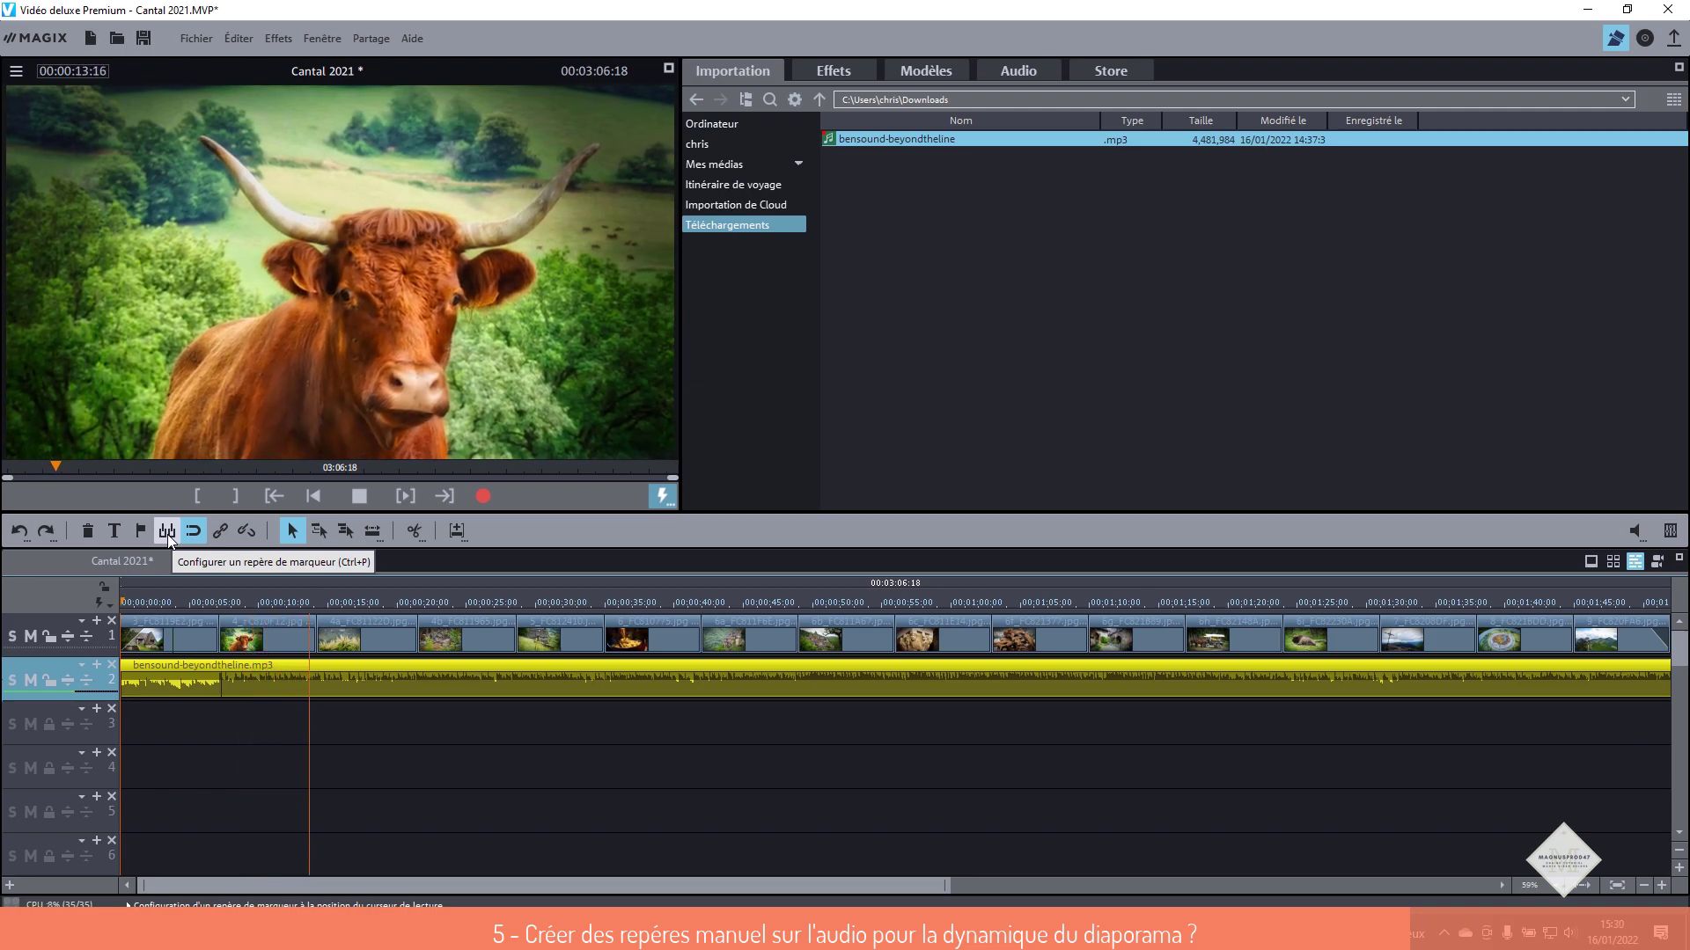
left_click(169, 535)
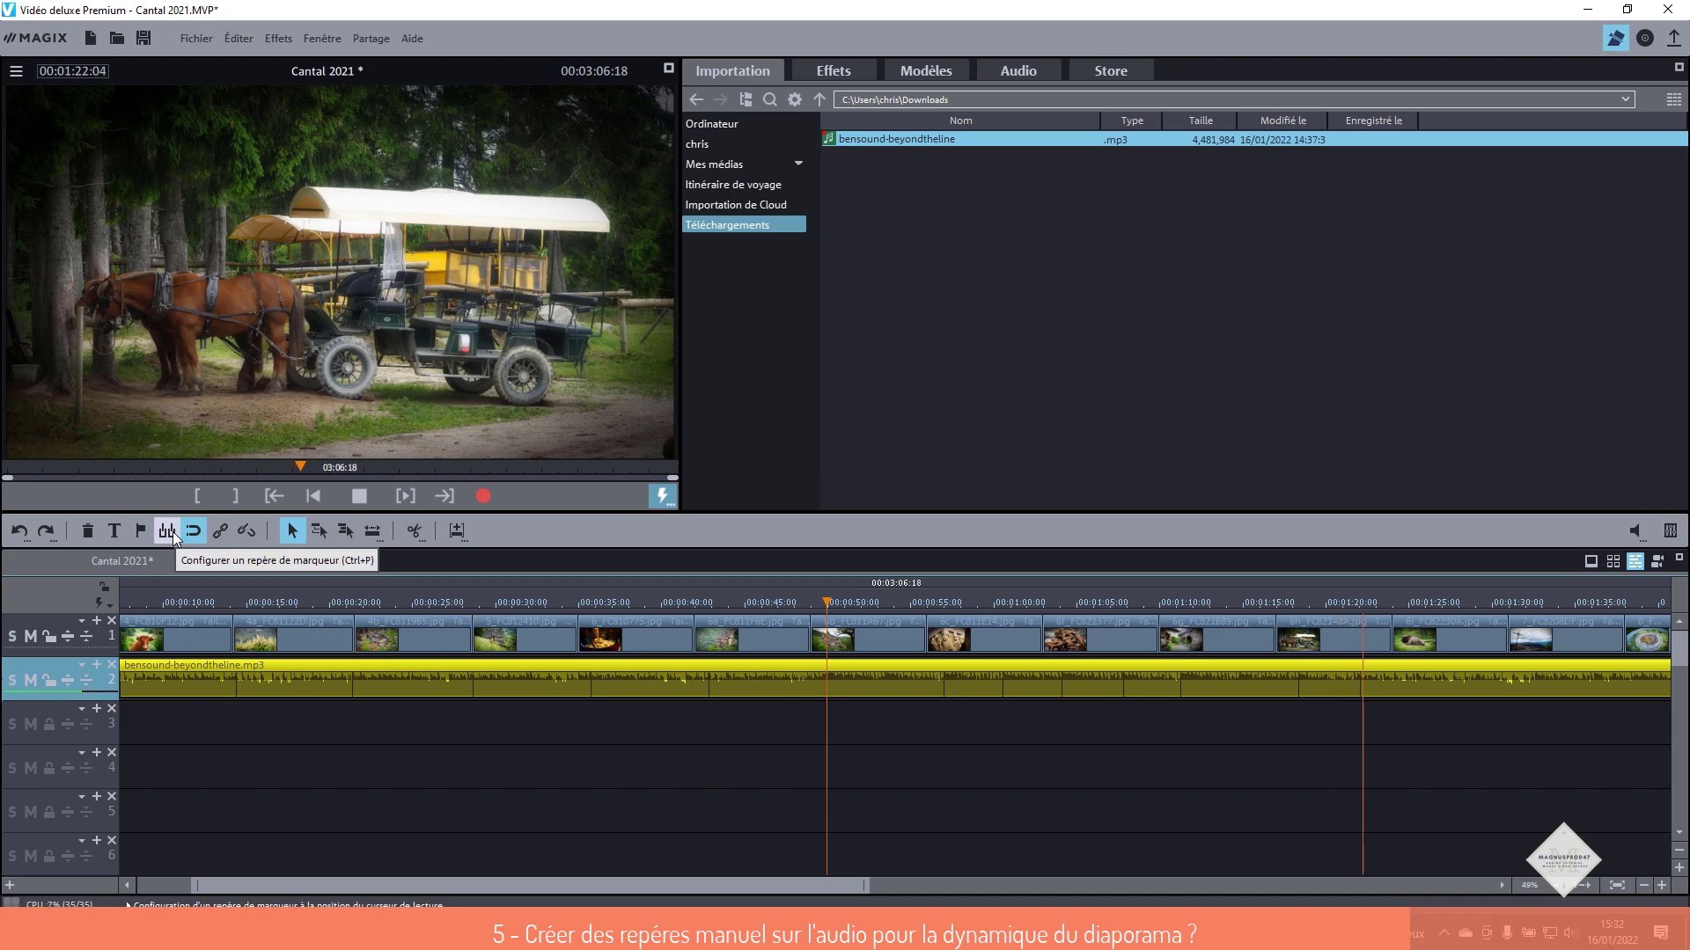
left_click(359, 496)
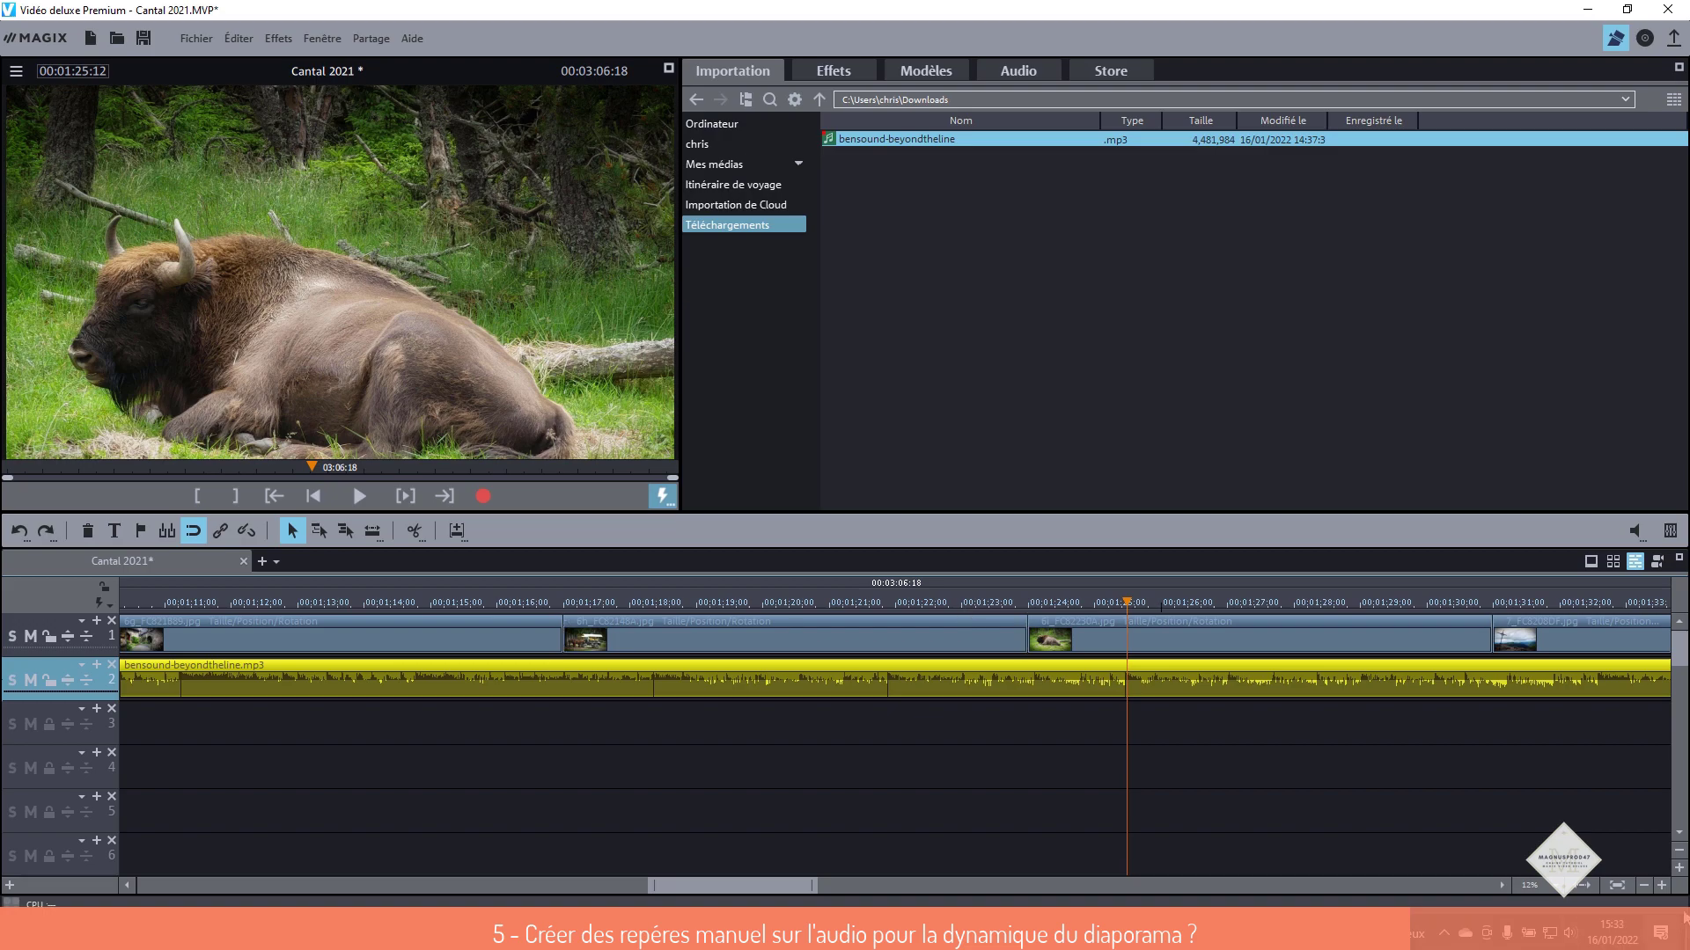
- Extend the end of the last photo on the timeline to about 00:01:34:00
left_click(1642, 886)
left_click(1643, 887)
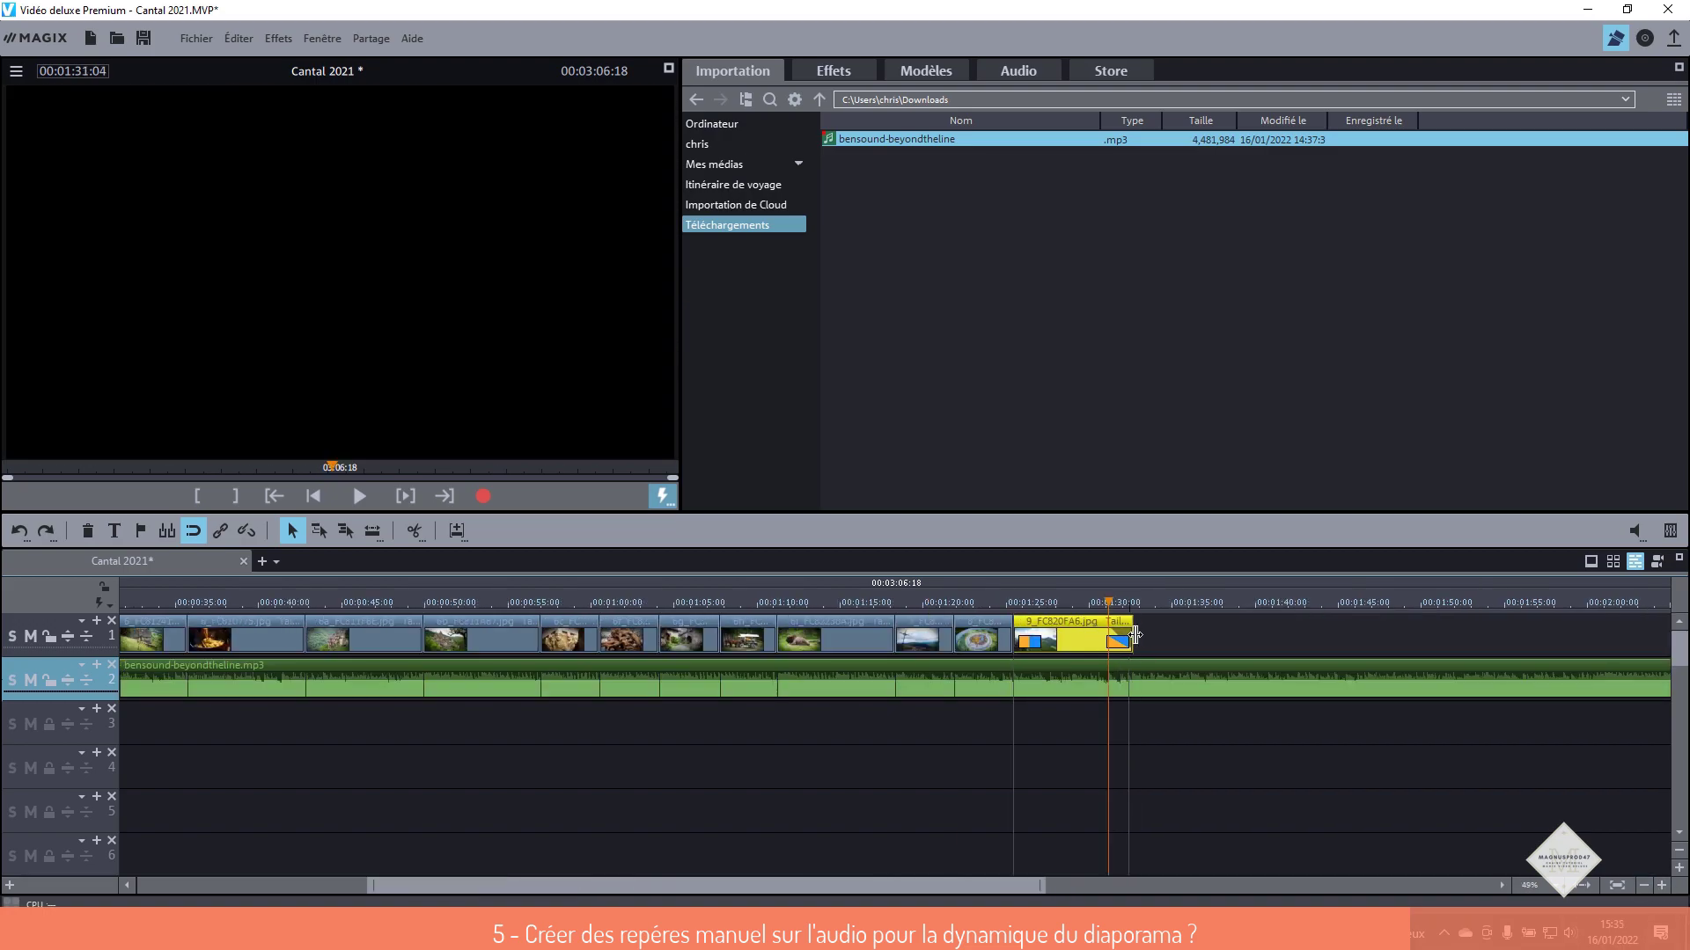
left_click_drag(1131, 635, 1151, 633)
- Split the music at the end of the last photo, at 00:01:34:00, and delete the remainder
left_click(1207, 680)
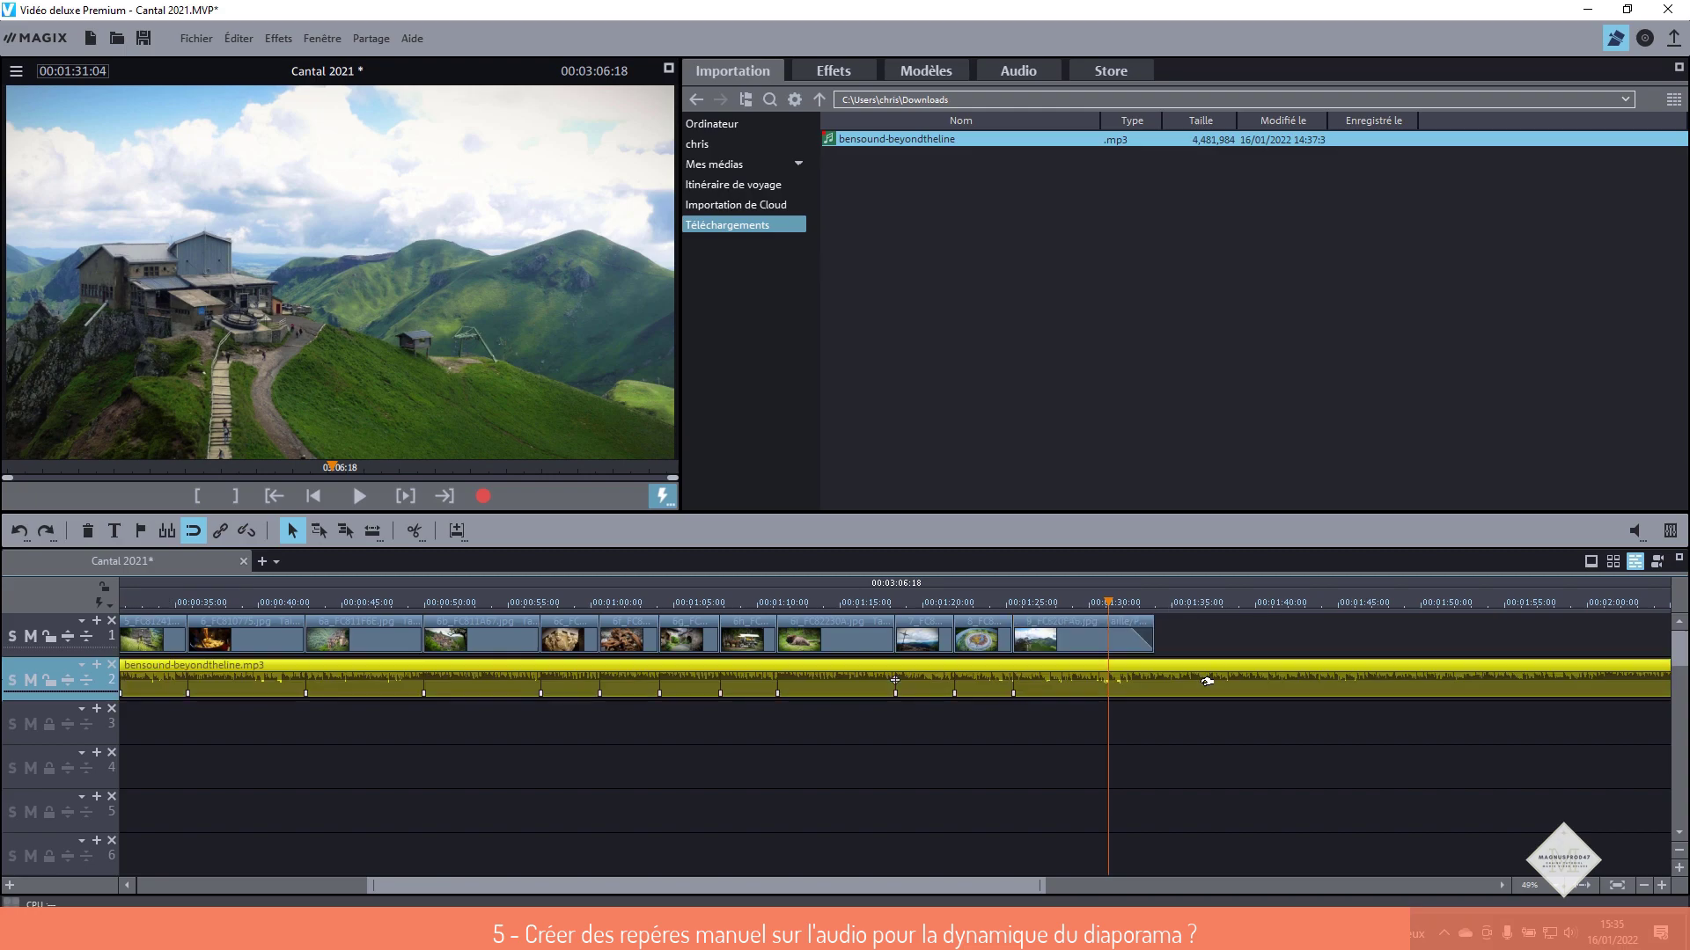
left_click(1152, 605)
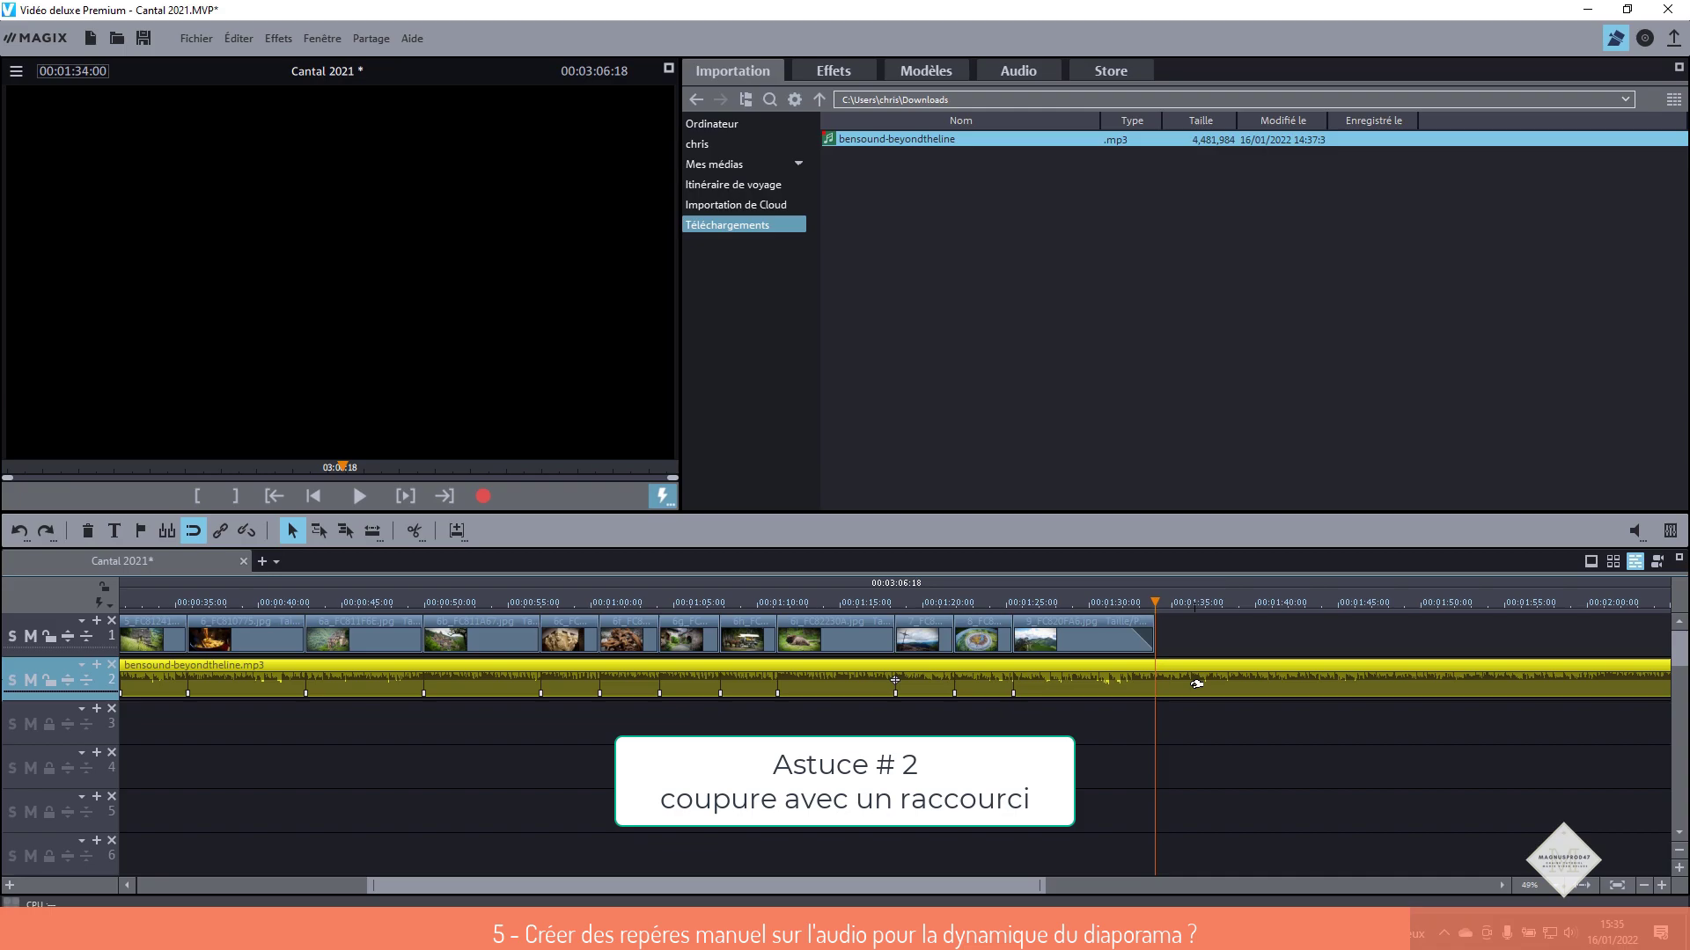
key("t")
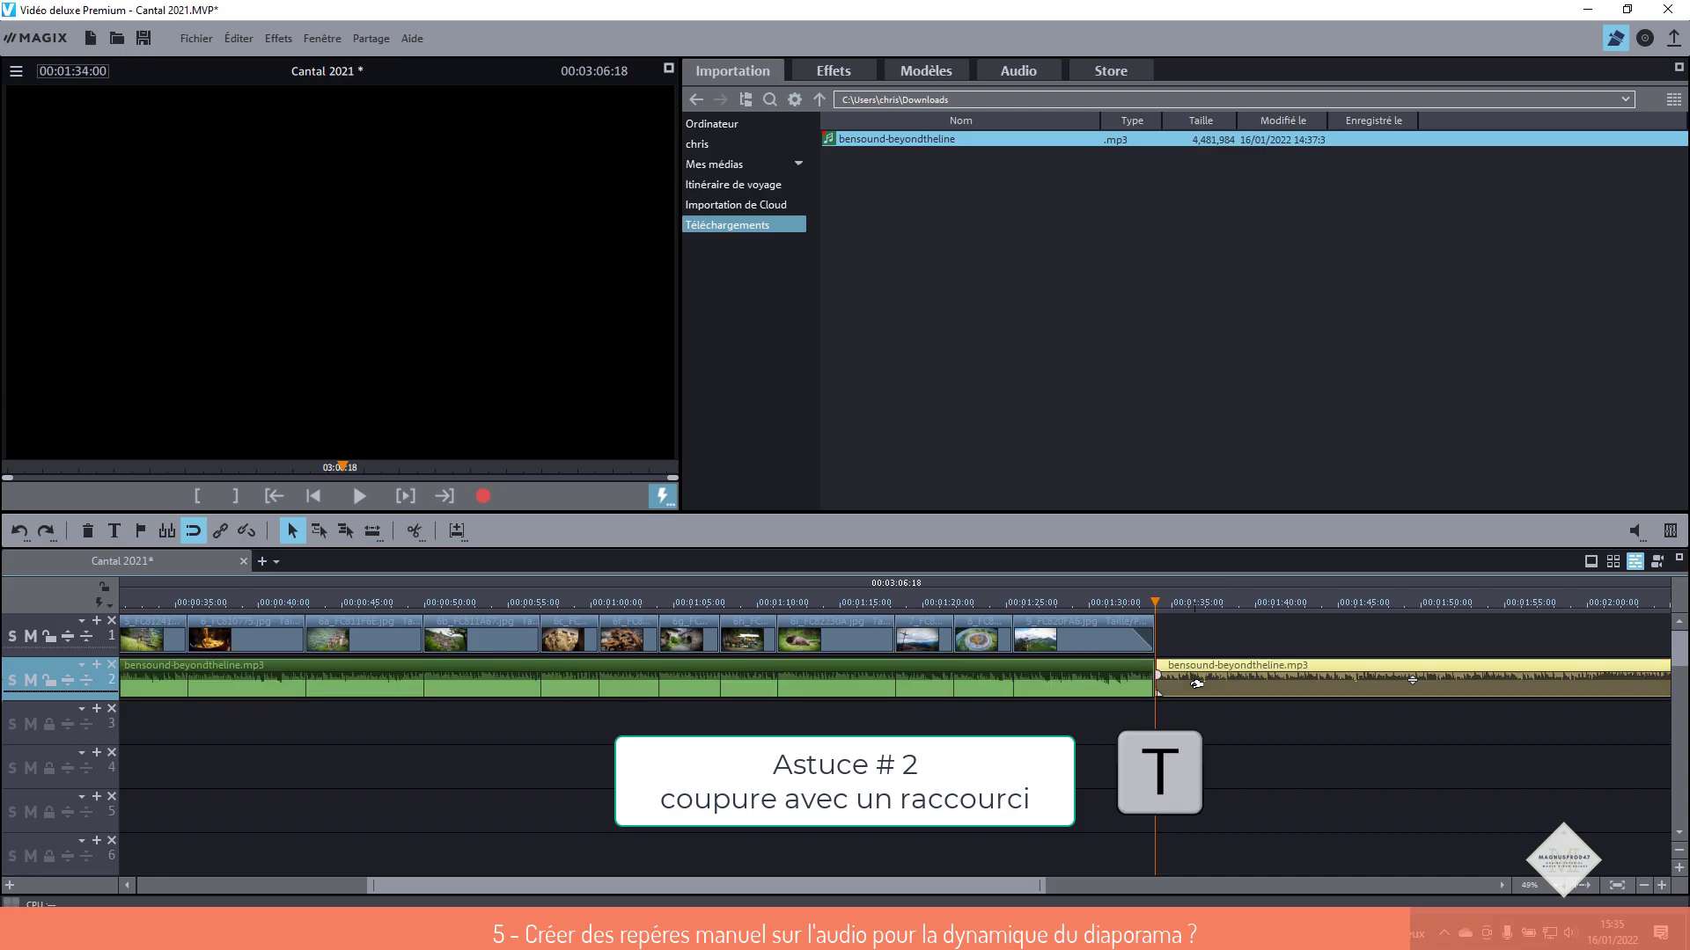
key("Delete")
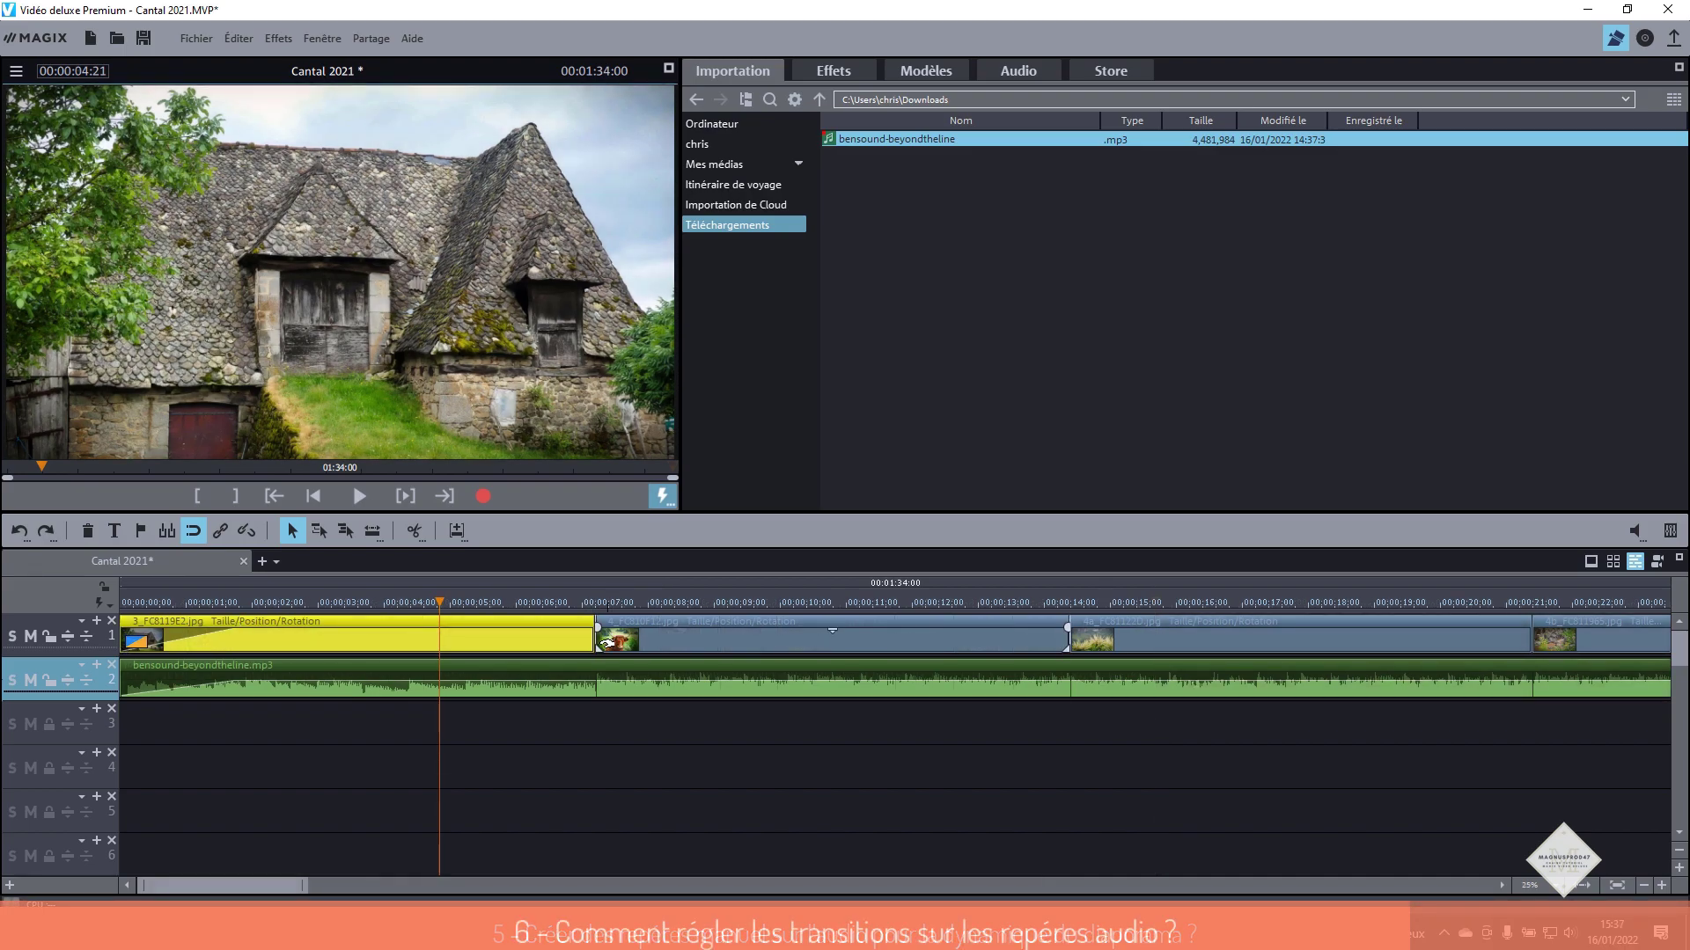
- Add the Fondu de couleurs transition from Transitions Basic between the first and second photos on the timeline
left_click(931, 70)
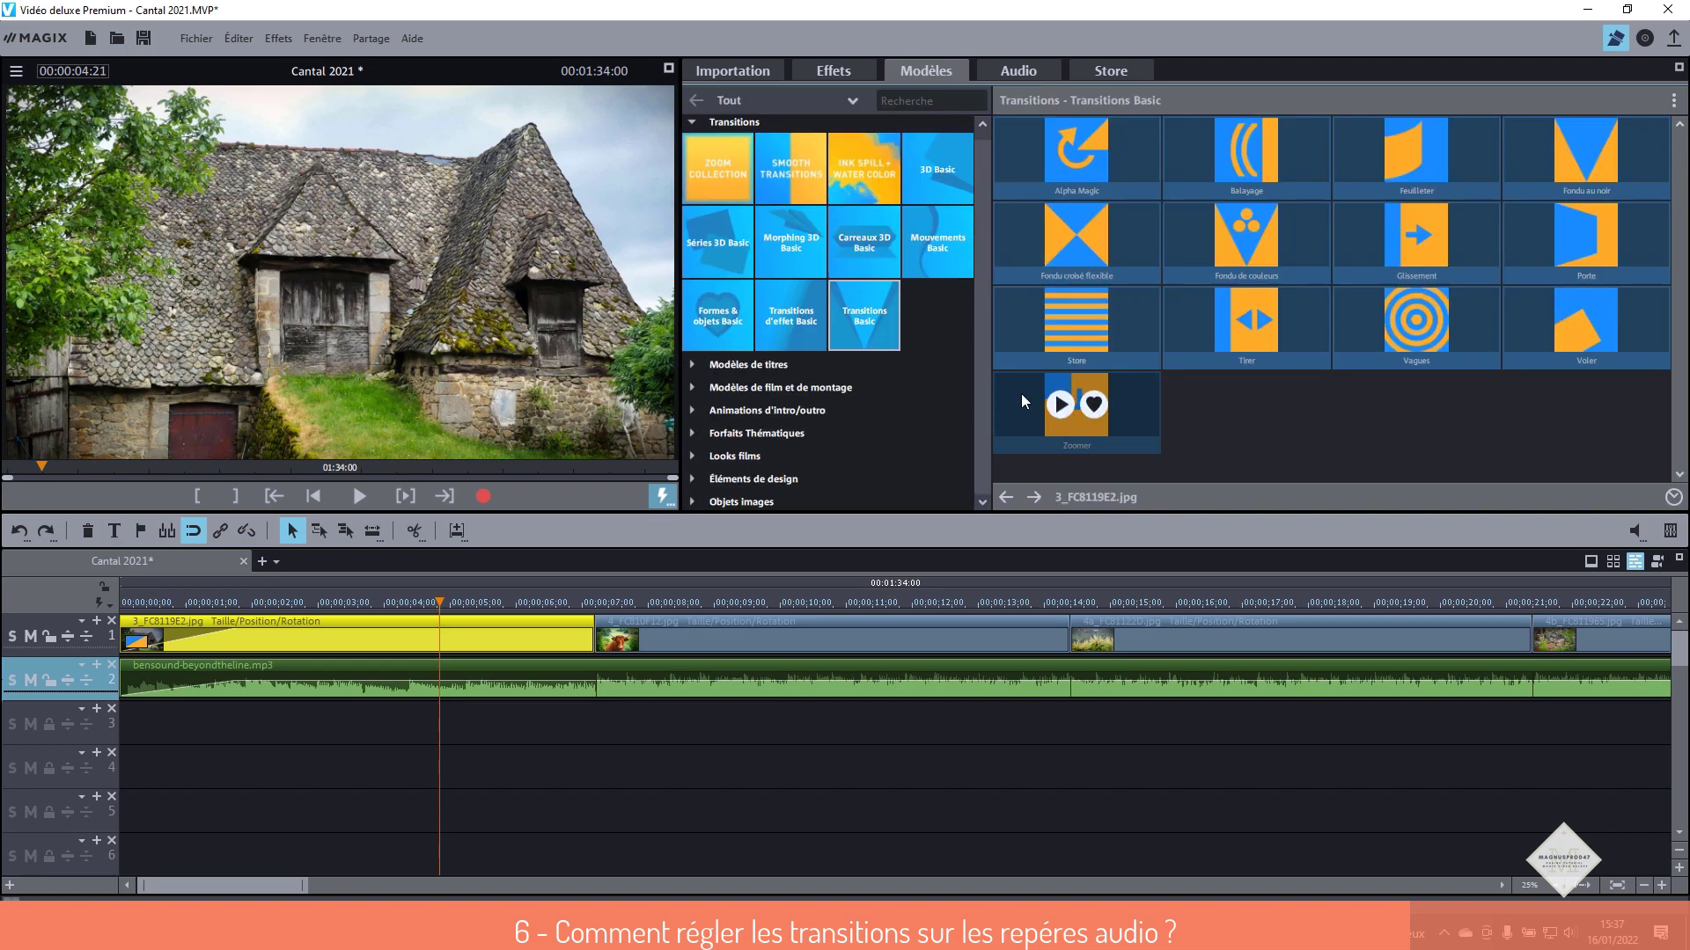
left_click(769, 96)
left_click(774, 126)
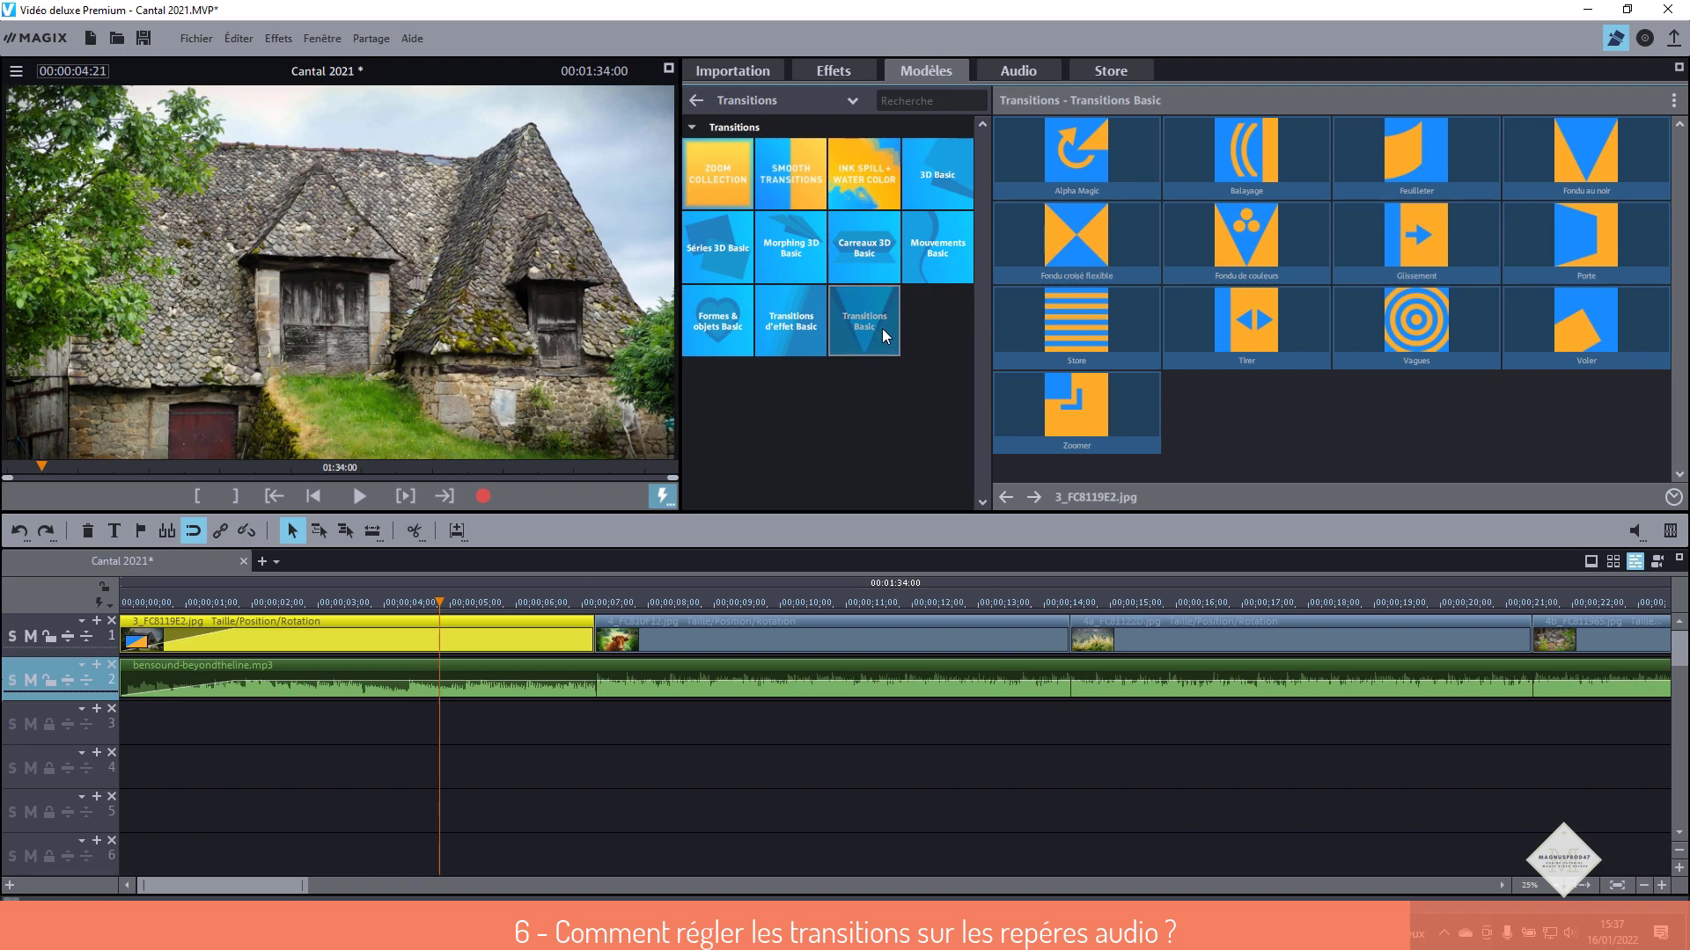
left_click_drag(1270, 262, 702, 542)
left_click_drag(637, 600, 610, 628)
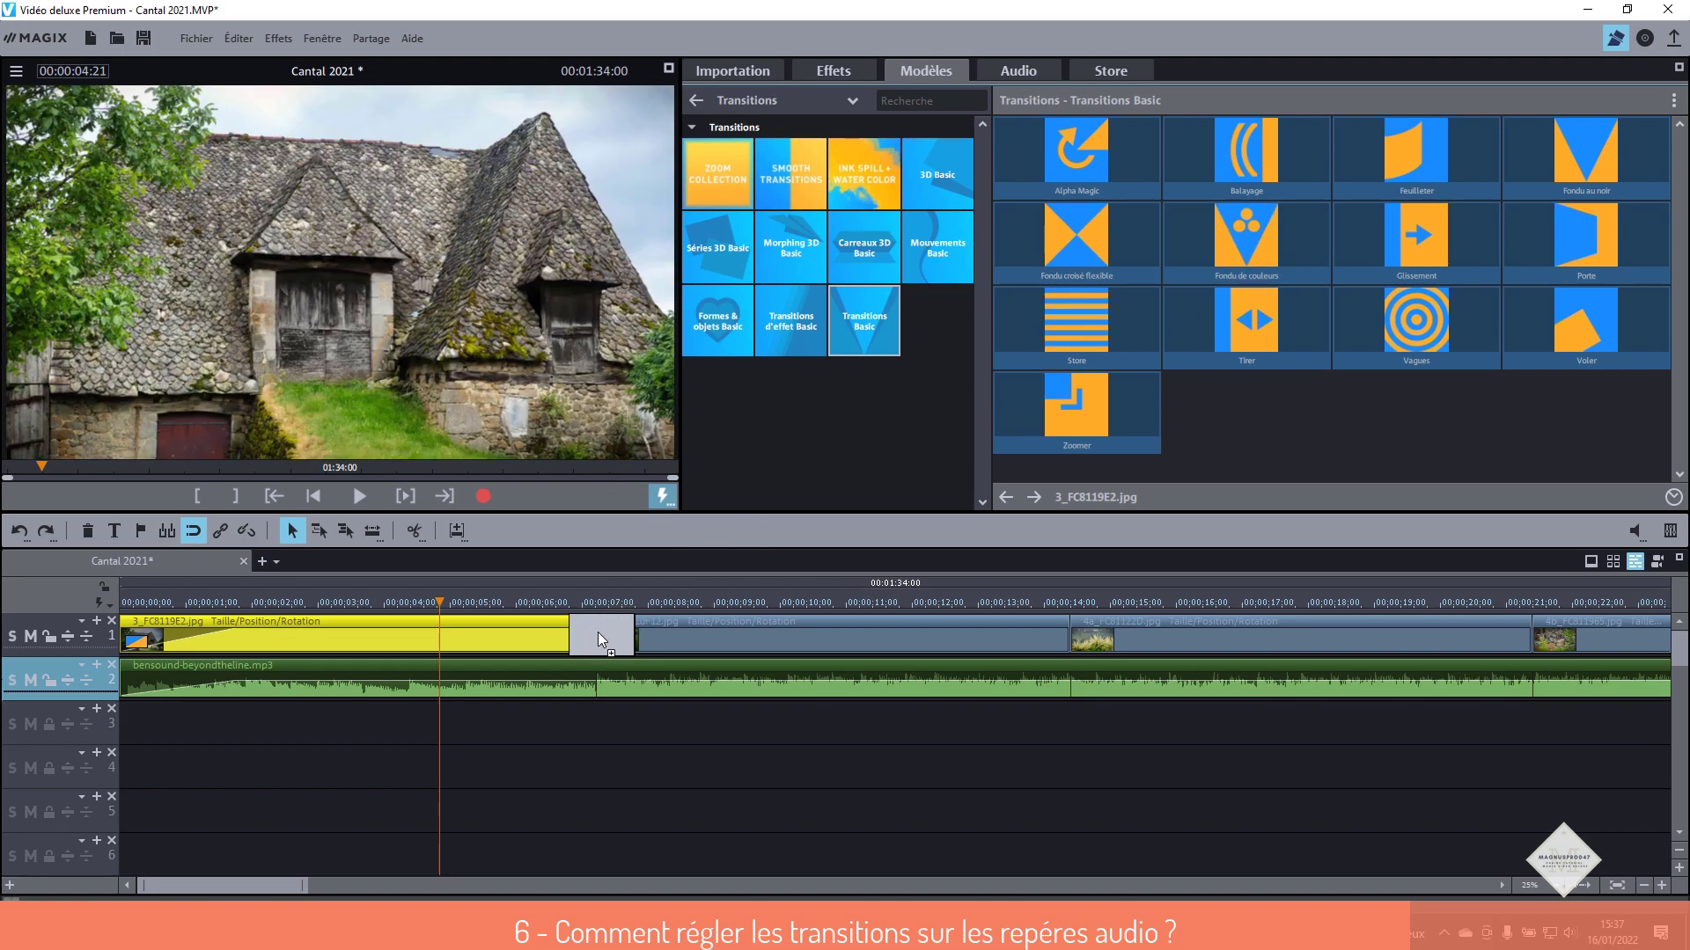
left_click_drag(599, 632, 599, 632)
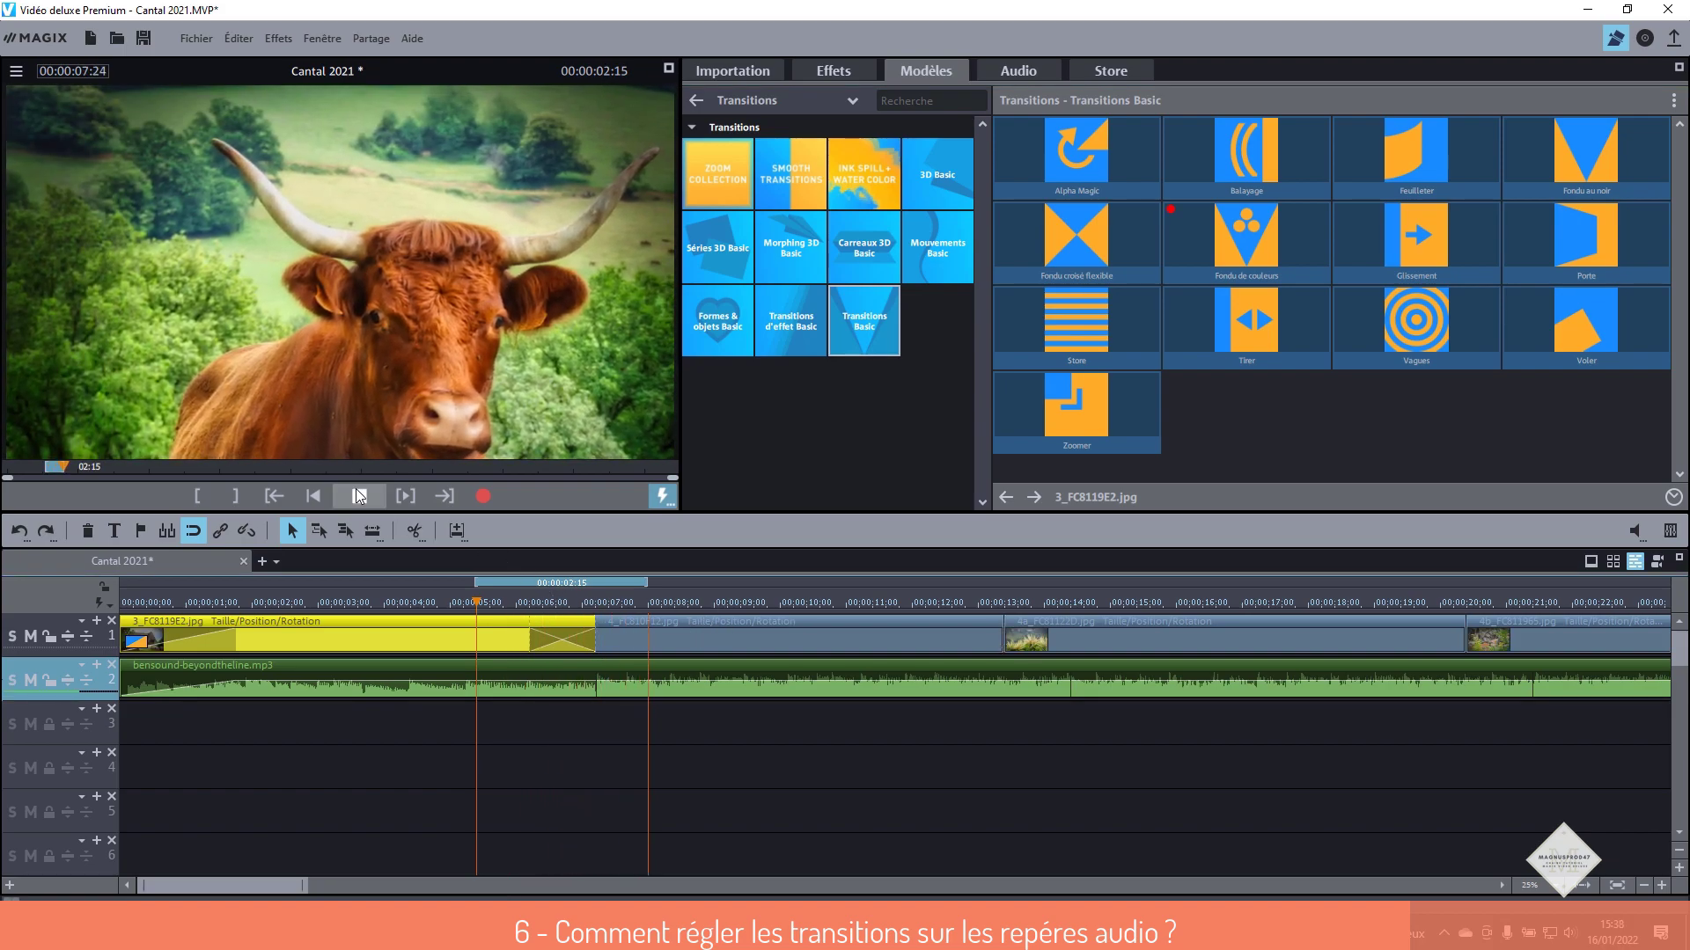
- Centre the transition between the first two photos on the first audio marker and preview it from 00:00:06:00
left_click(438, 603)
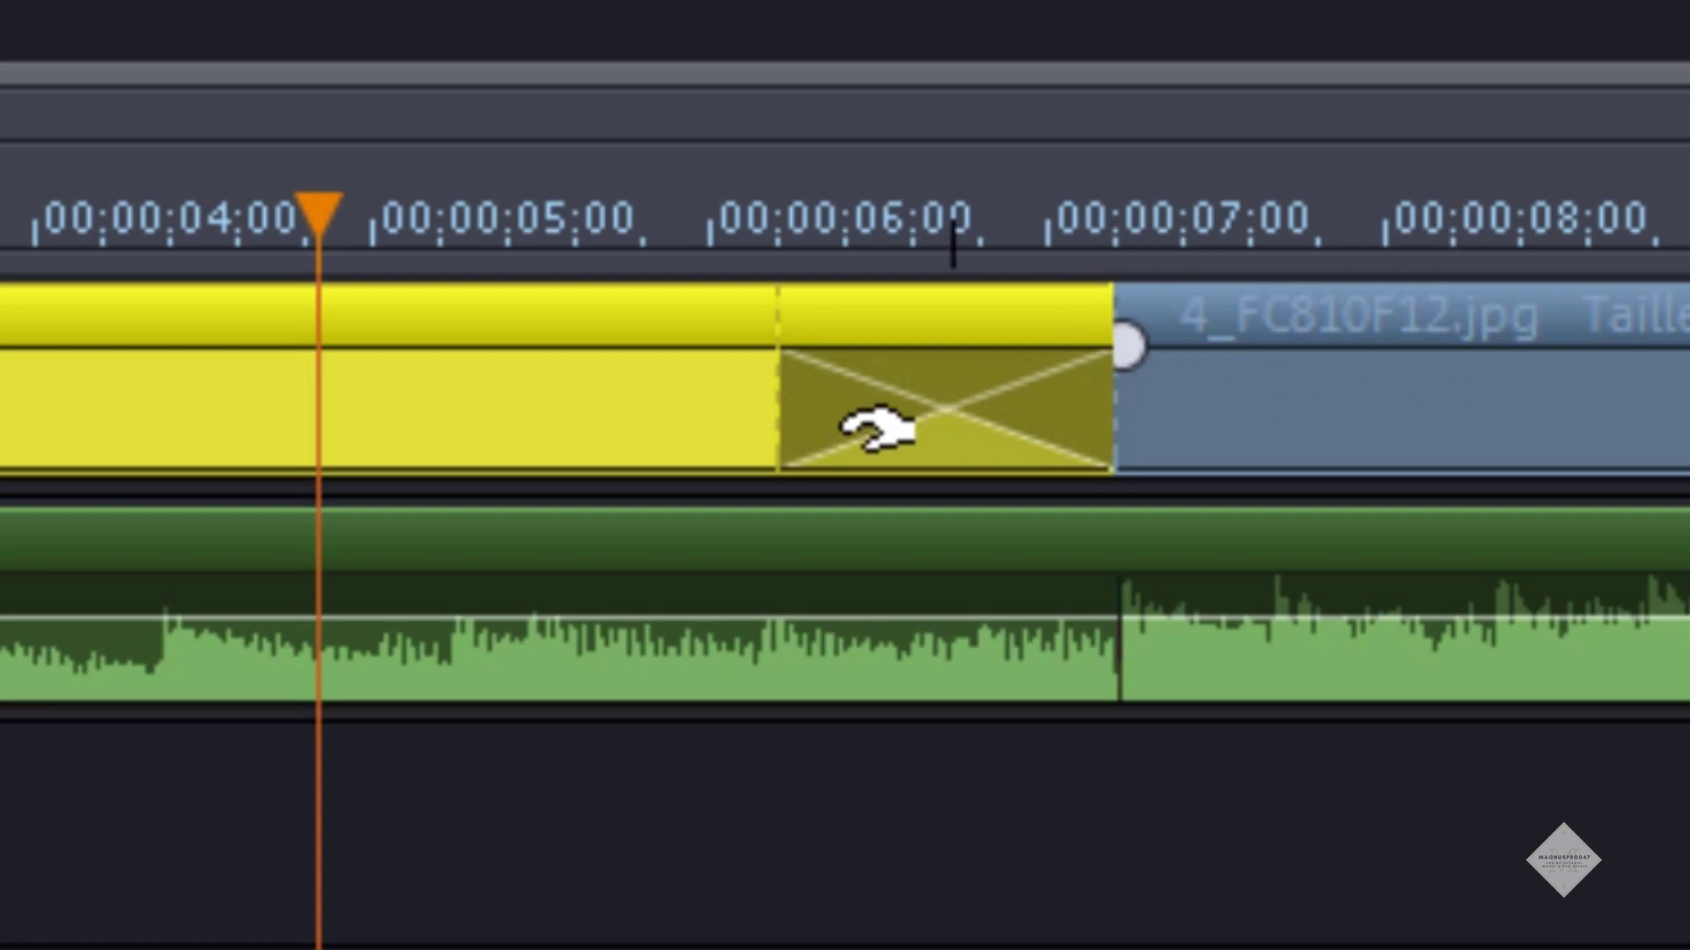
left_click_drag(783, 410, 968, 433)
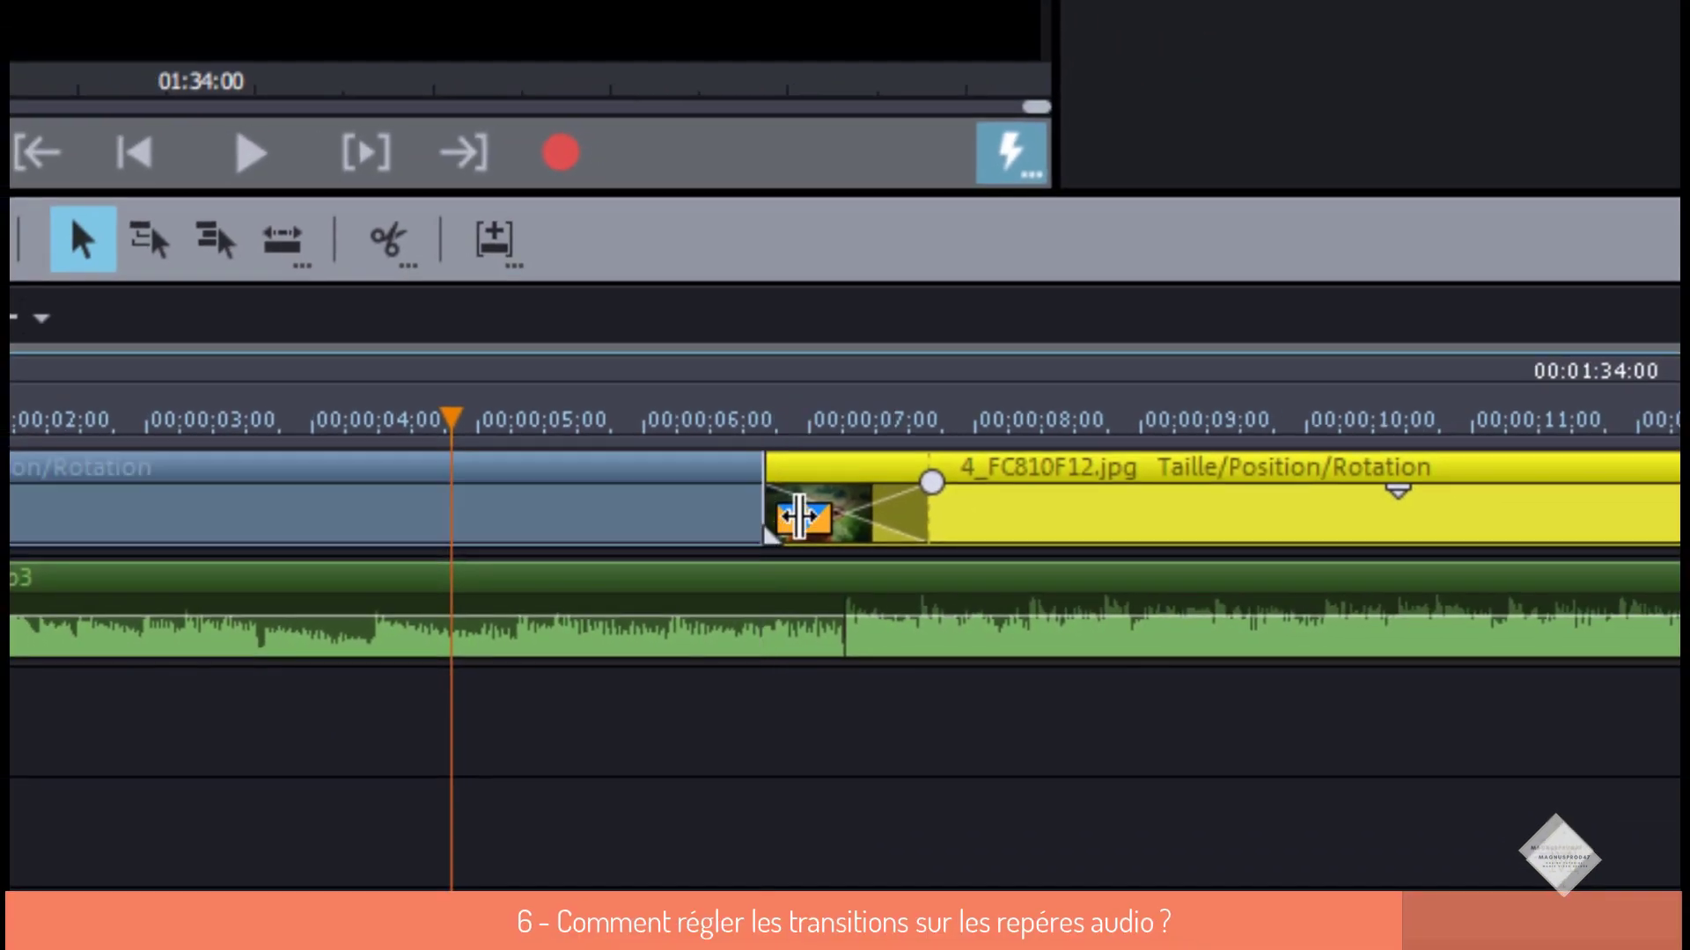
left_click(845, 440)
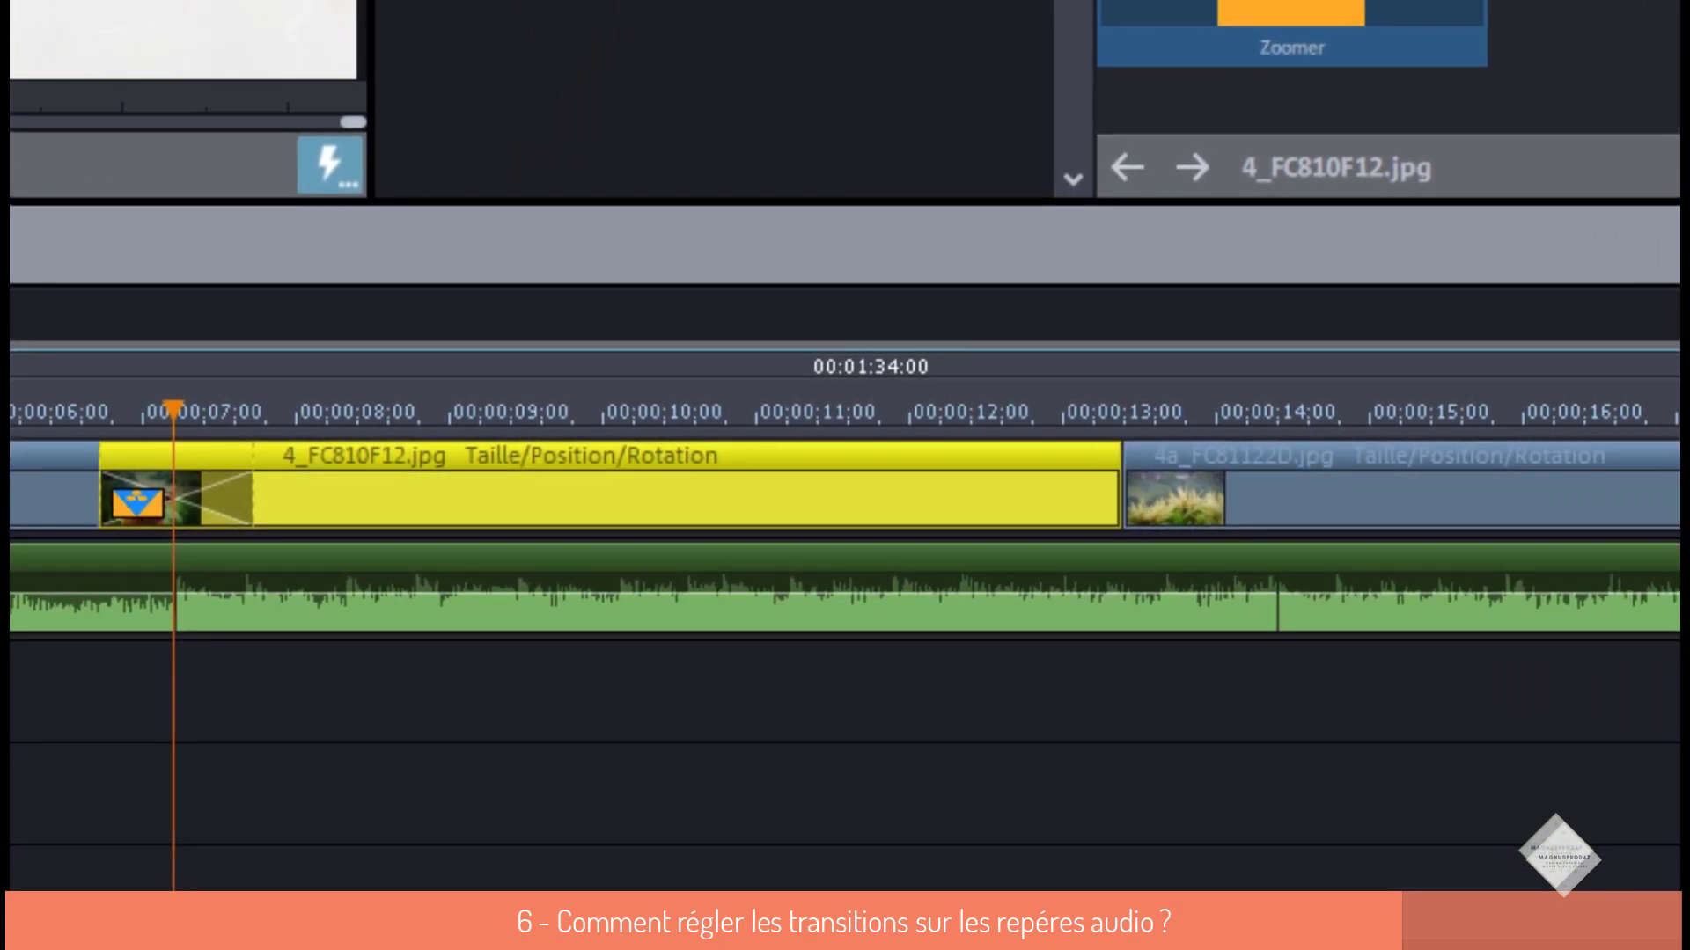
key("ctrl+Up")
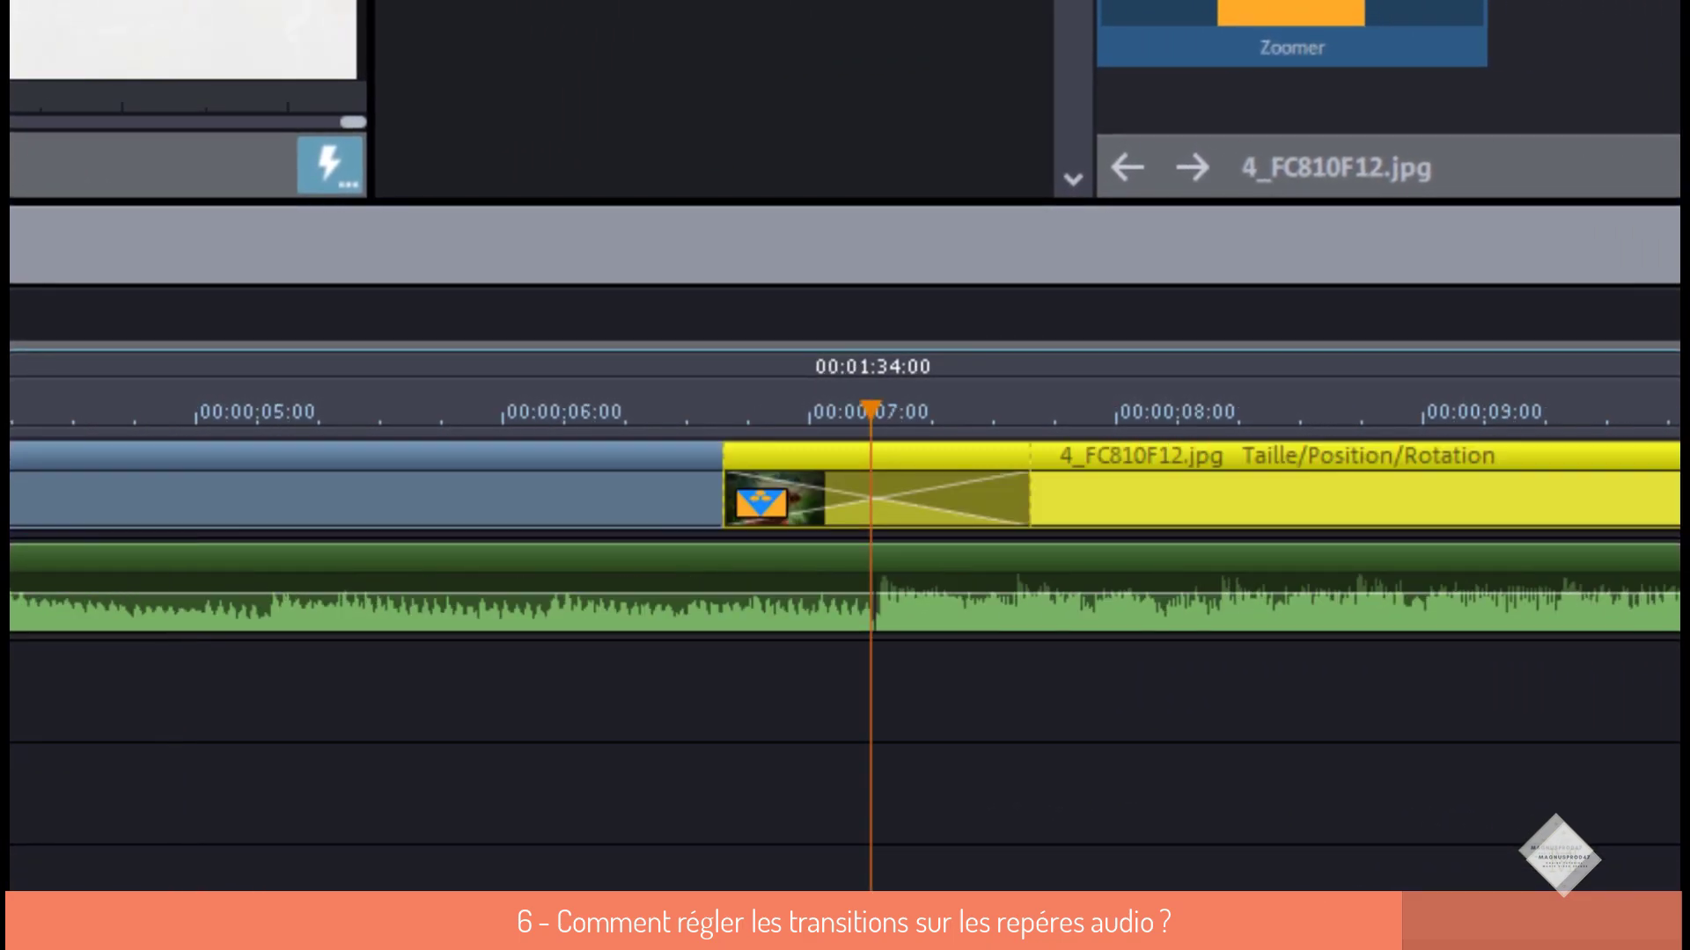
left_click(1570, 875)
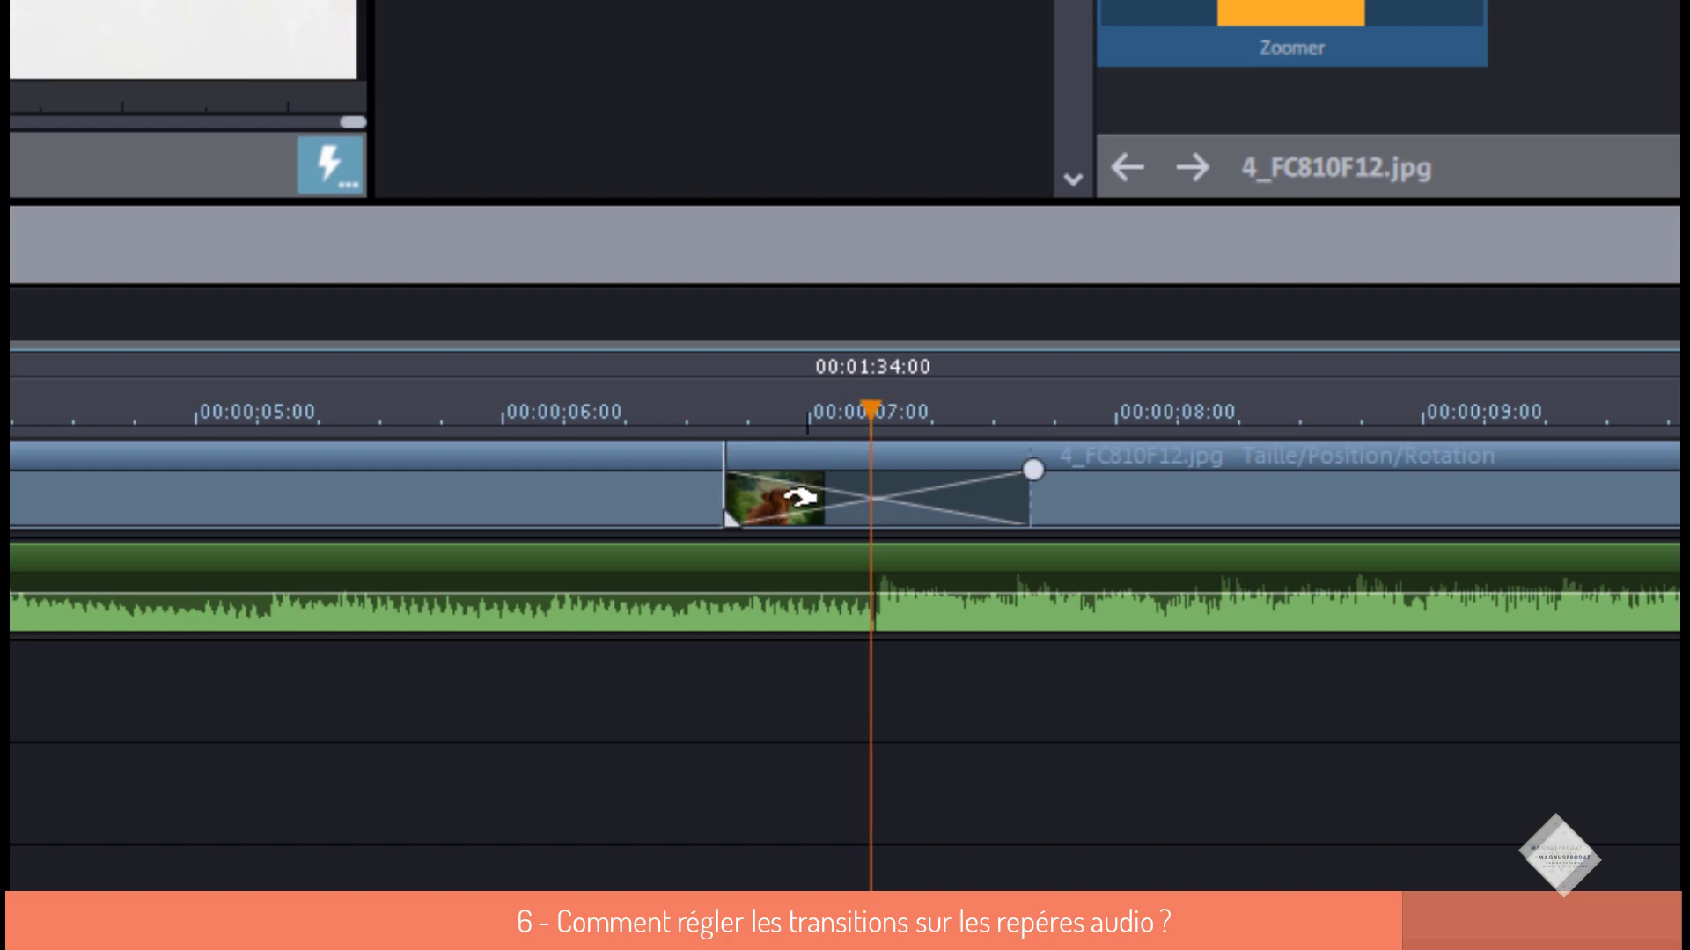
left_click_drag(862, 407, 497, 409)
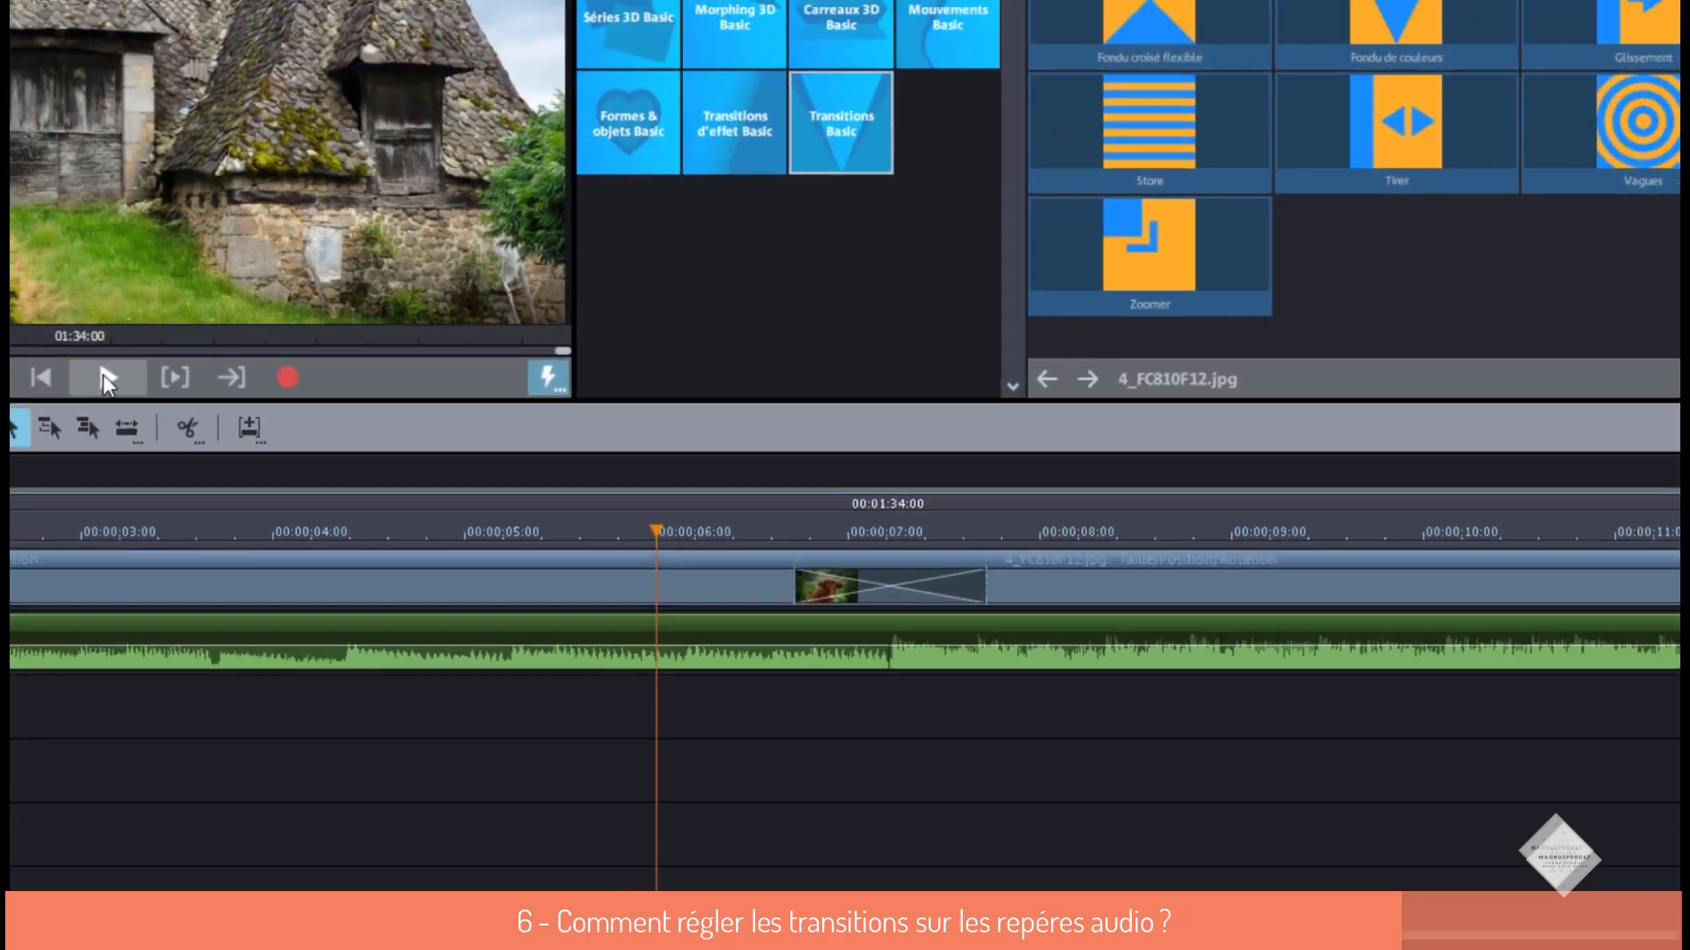
left_click(362, 491)
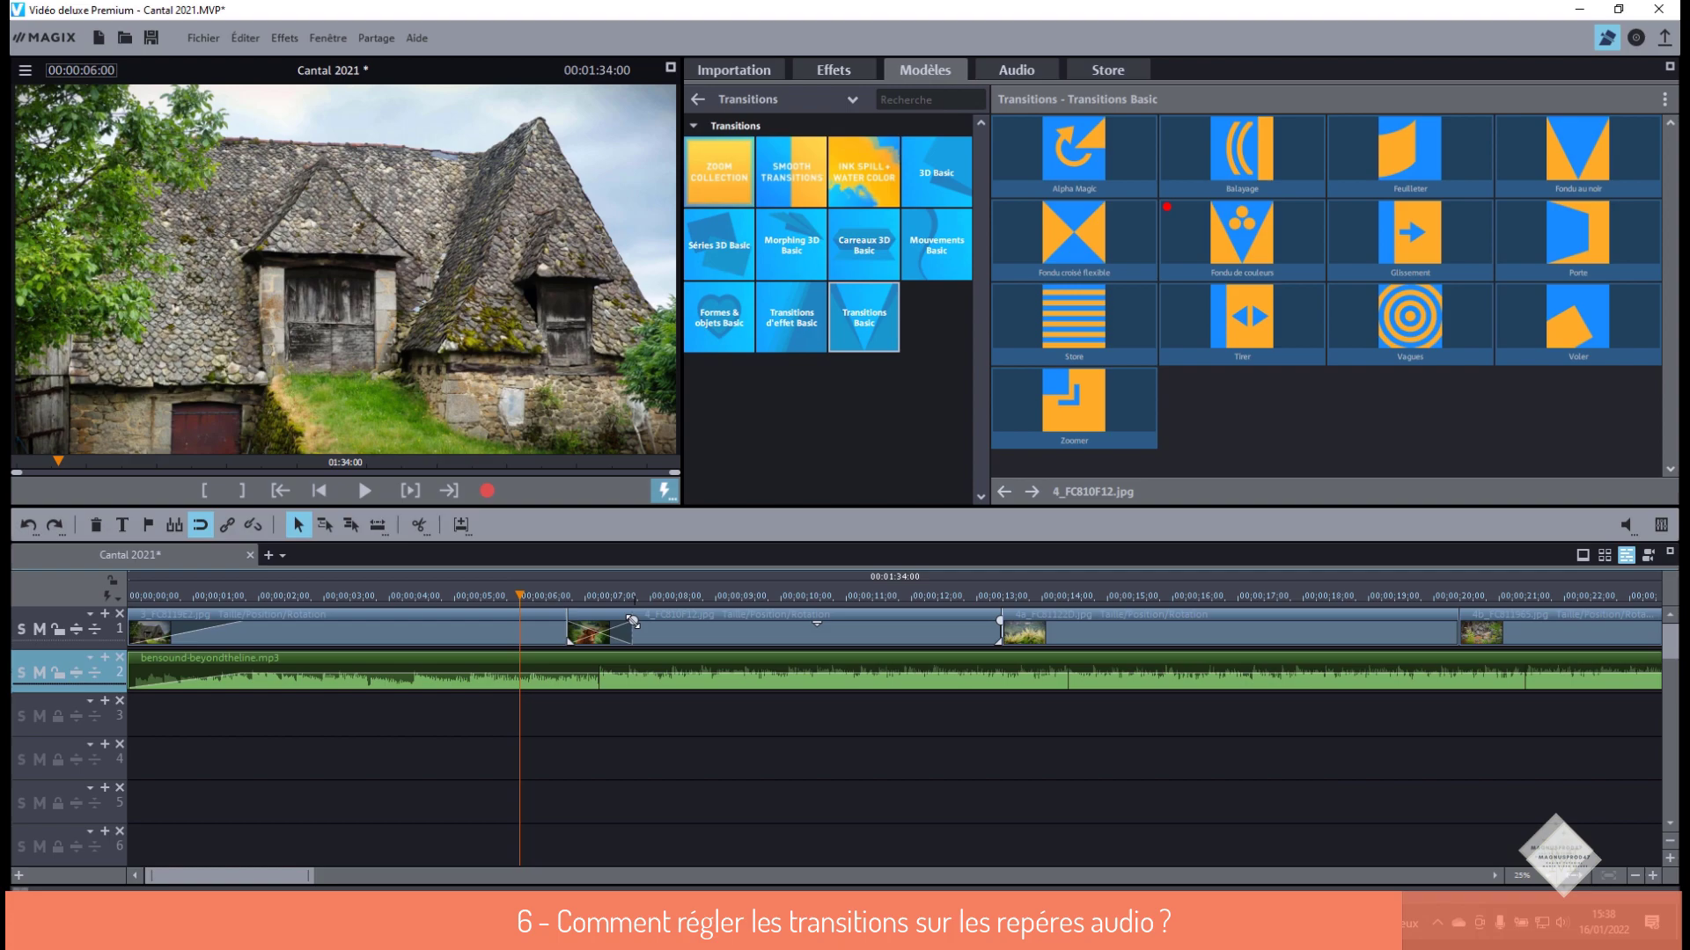
- Shorten the transition at both its start and end around the first audio marker and play it back
left_click(633, 620)
left_click_drag(633, 621, 622, 621)
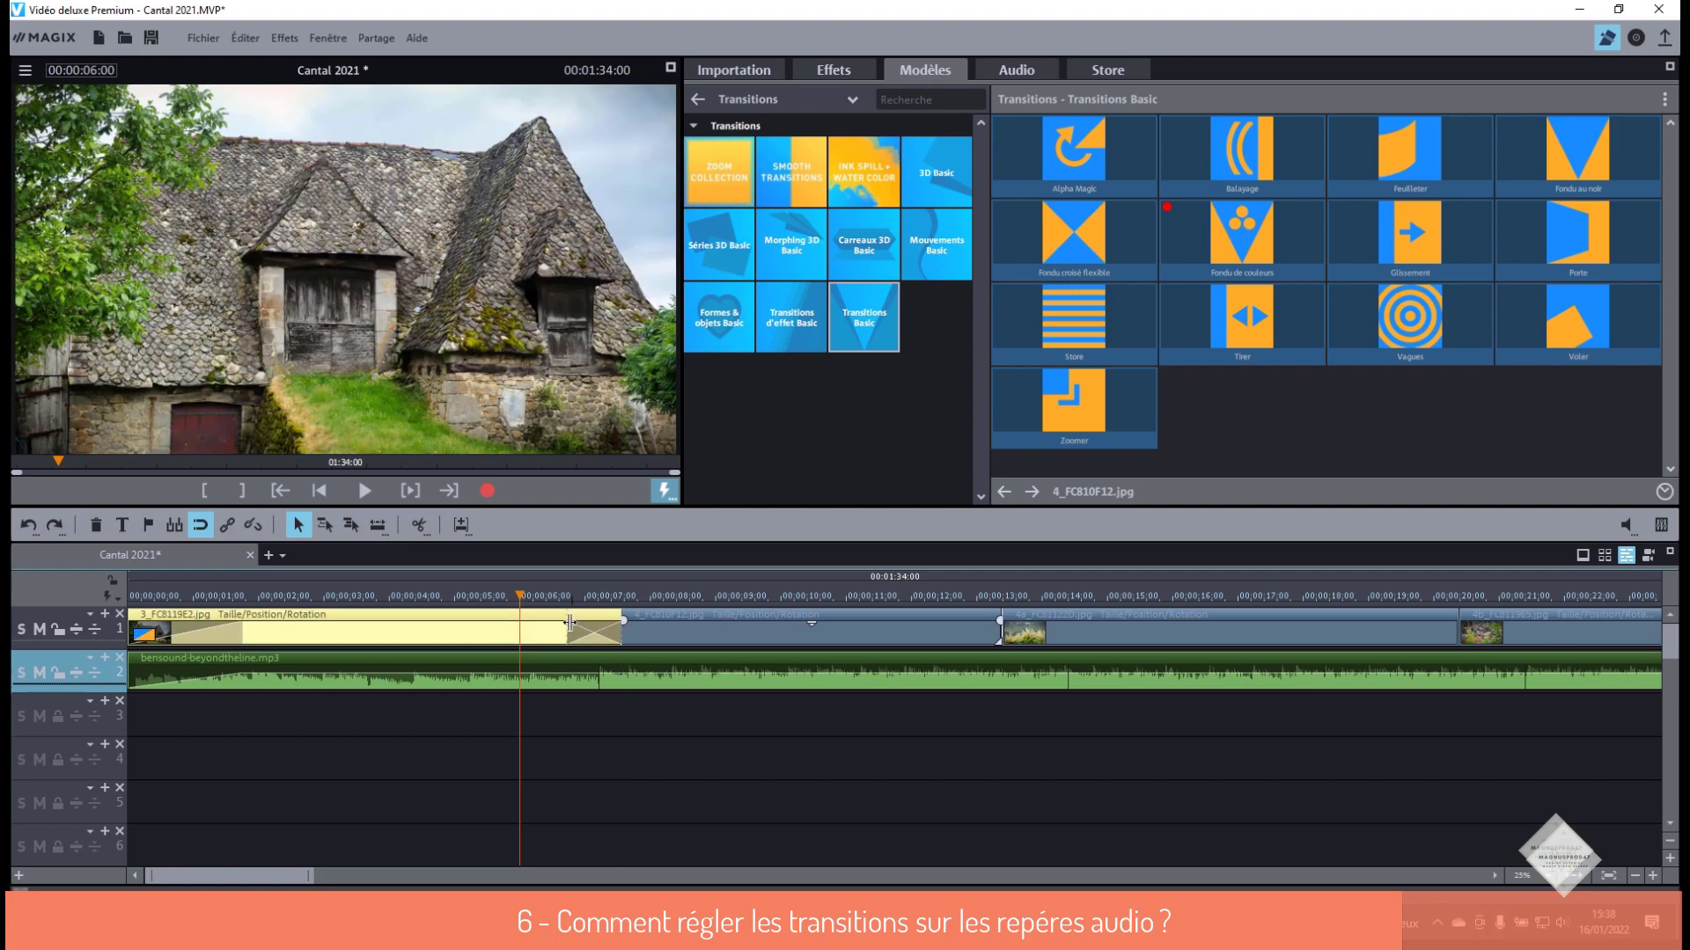
left_click(570, 622)
left_click_drag(570, 622, 577, 622)
left_click(373, 495)
left_click(372, 495)
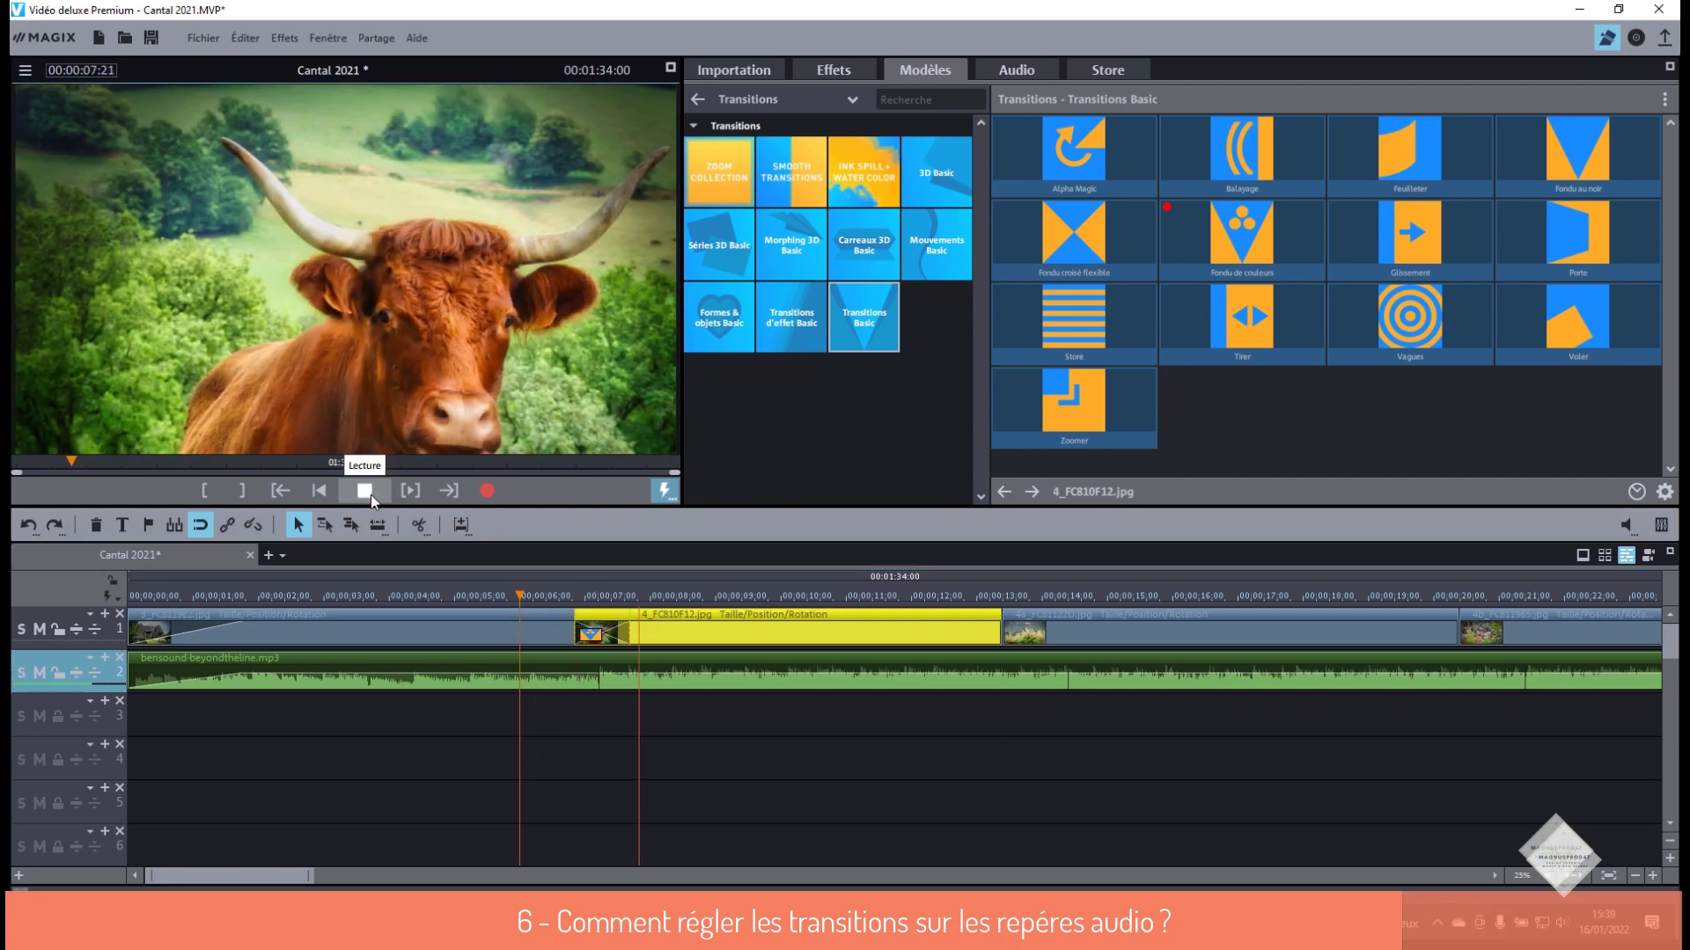
- Bring the transition's end closer to the first audio marker and preview the result from 00:00:06:11
left_click_drag(630, 618, 621, 620)
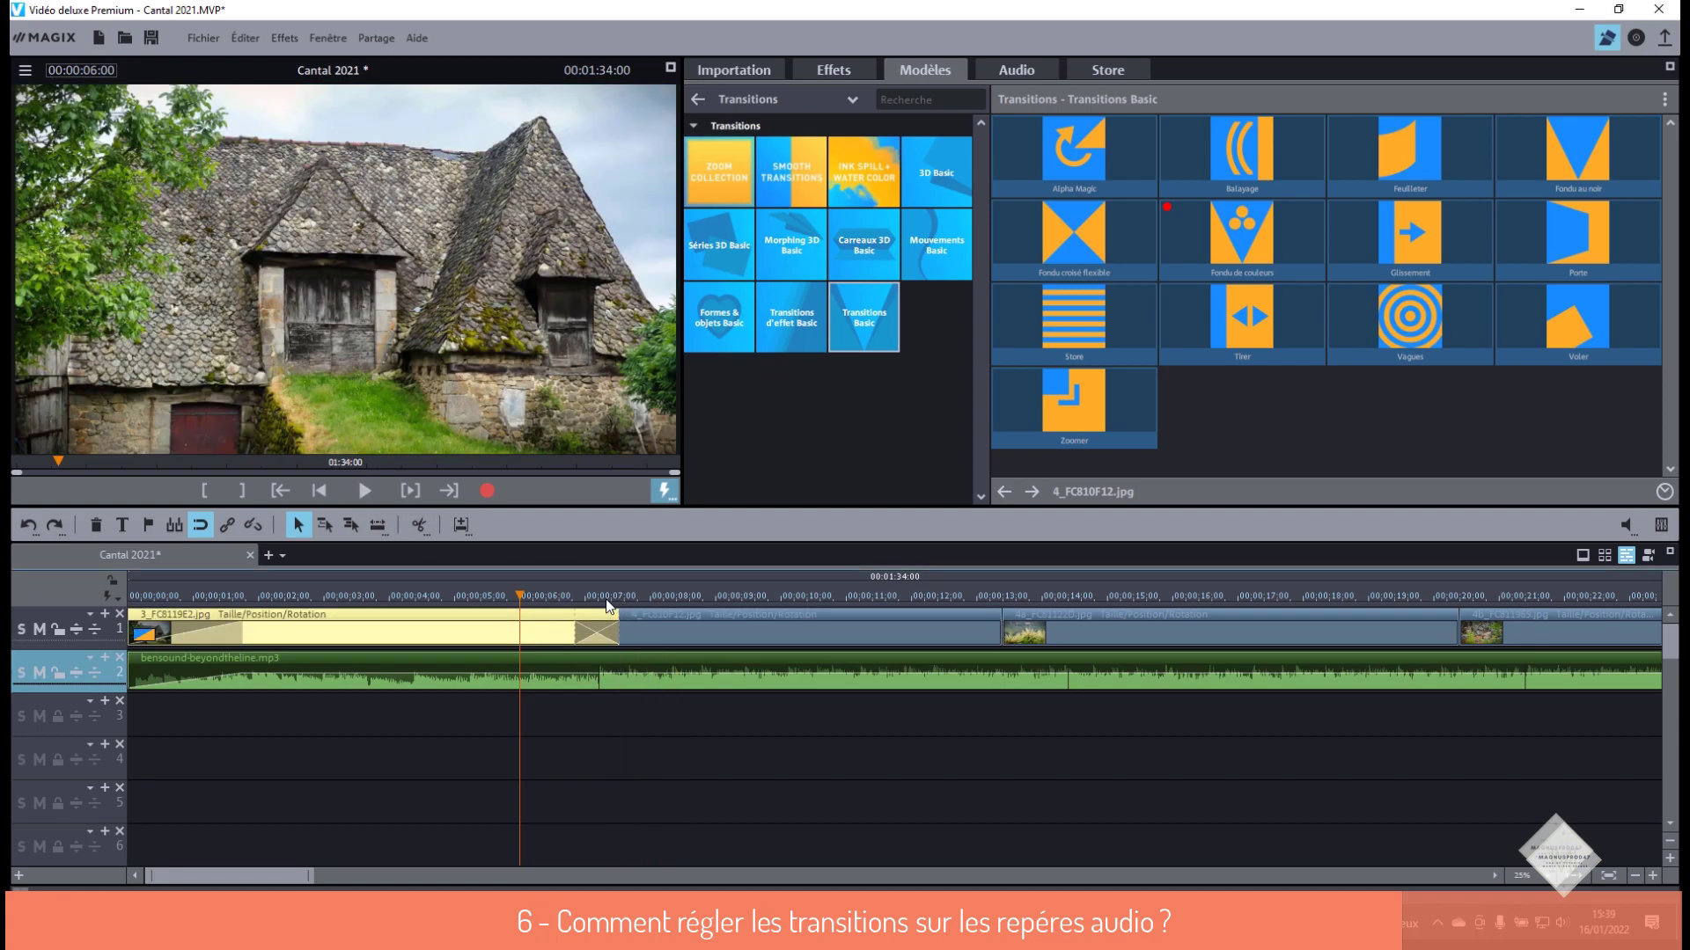
left_click(598, 598)
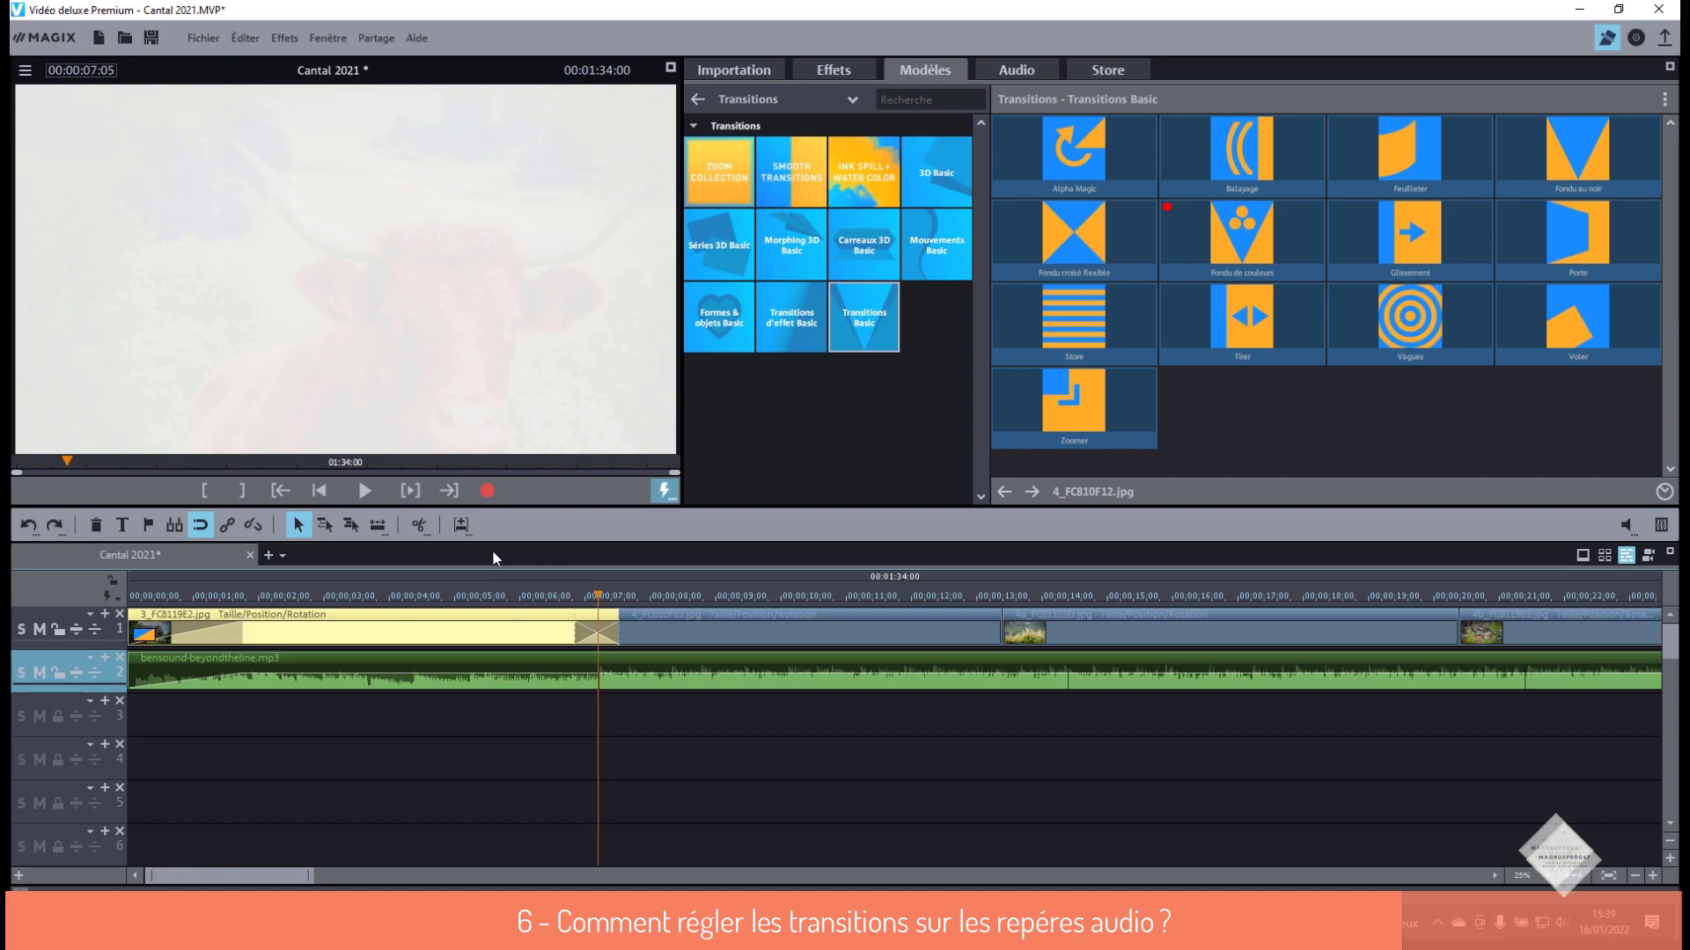
left_click(547, 597)
left_click(365, 497)
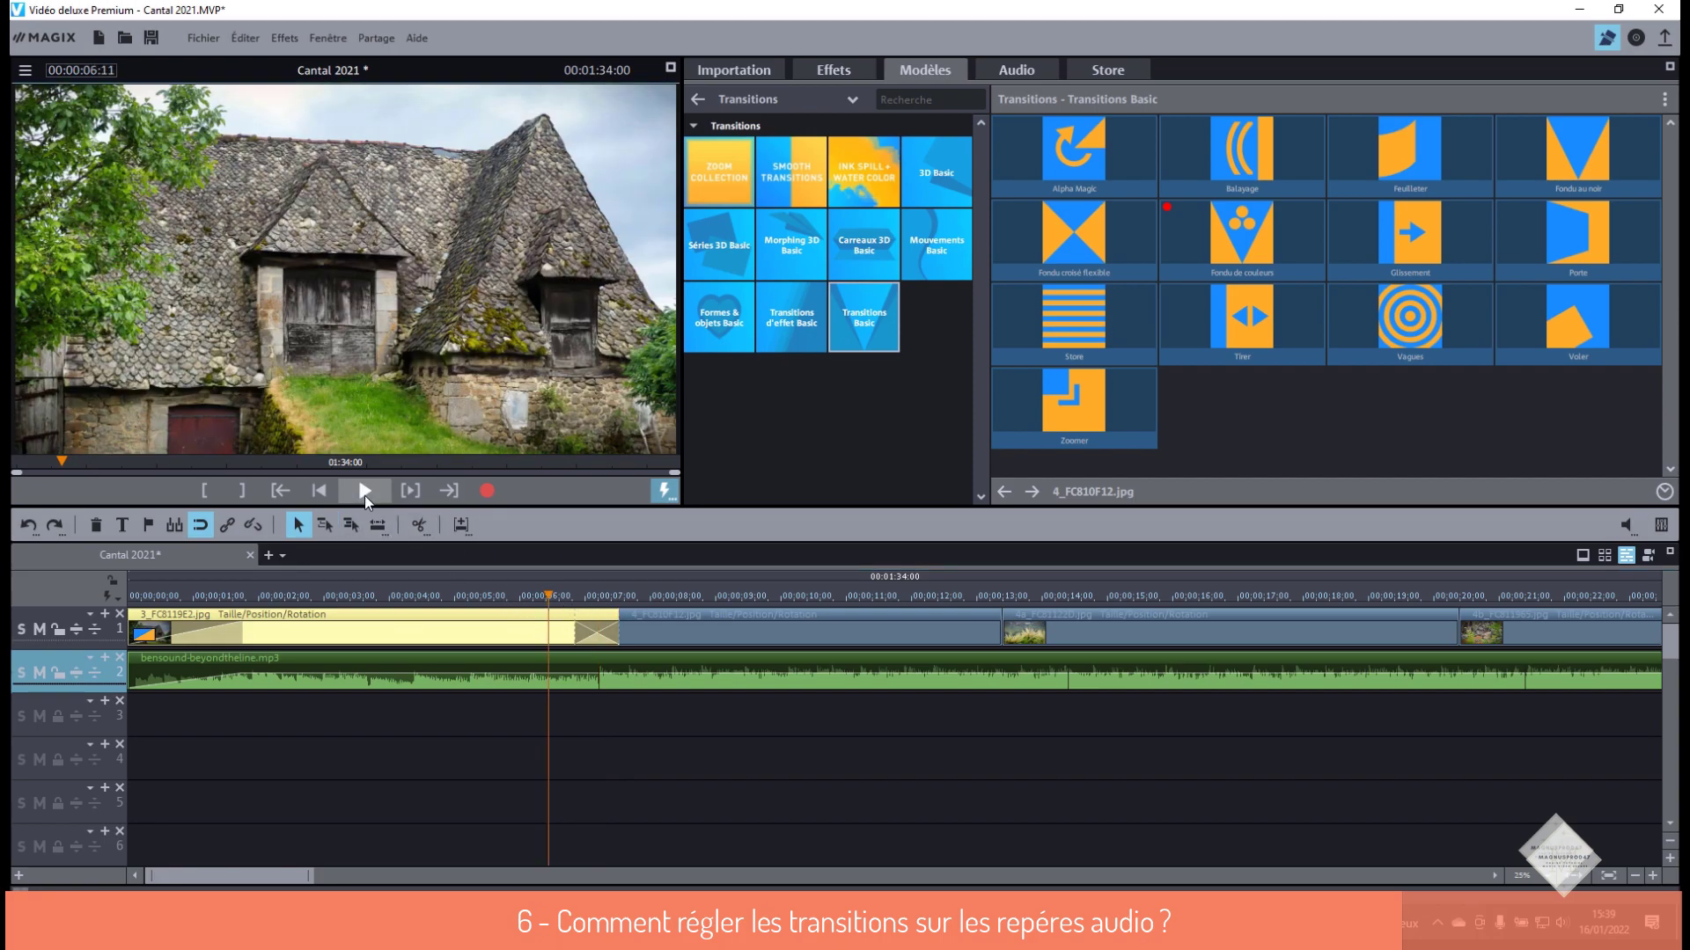
left_click(365, 496)
- Fine-tune the start and end of the transition between the first two photos and preview it from 00:00:06:18
left_click_drag(621, 622, 615, 621)
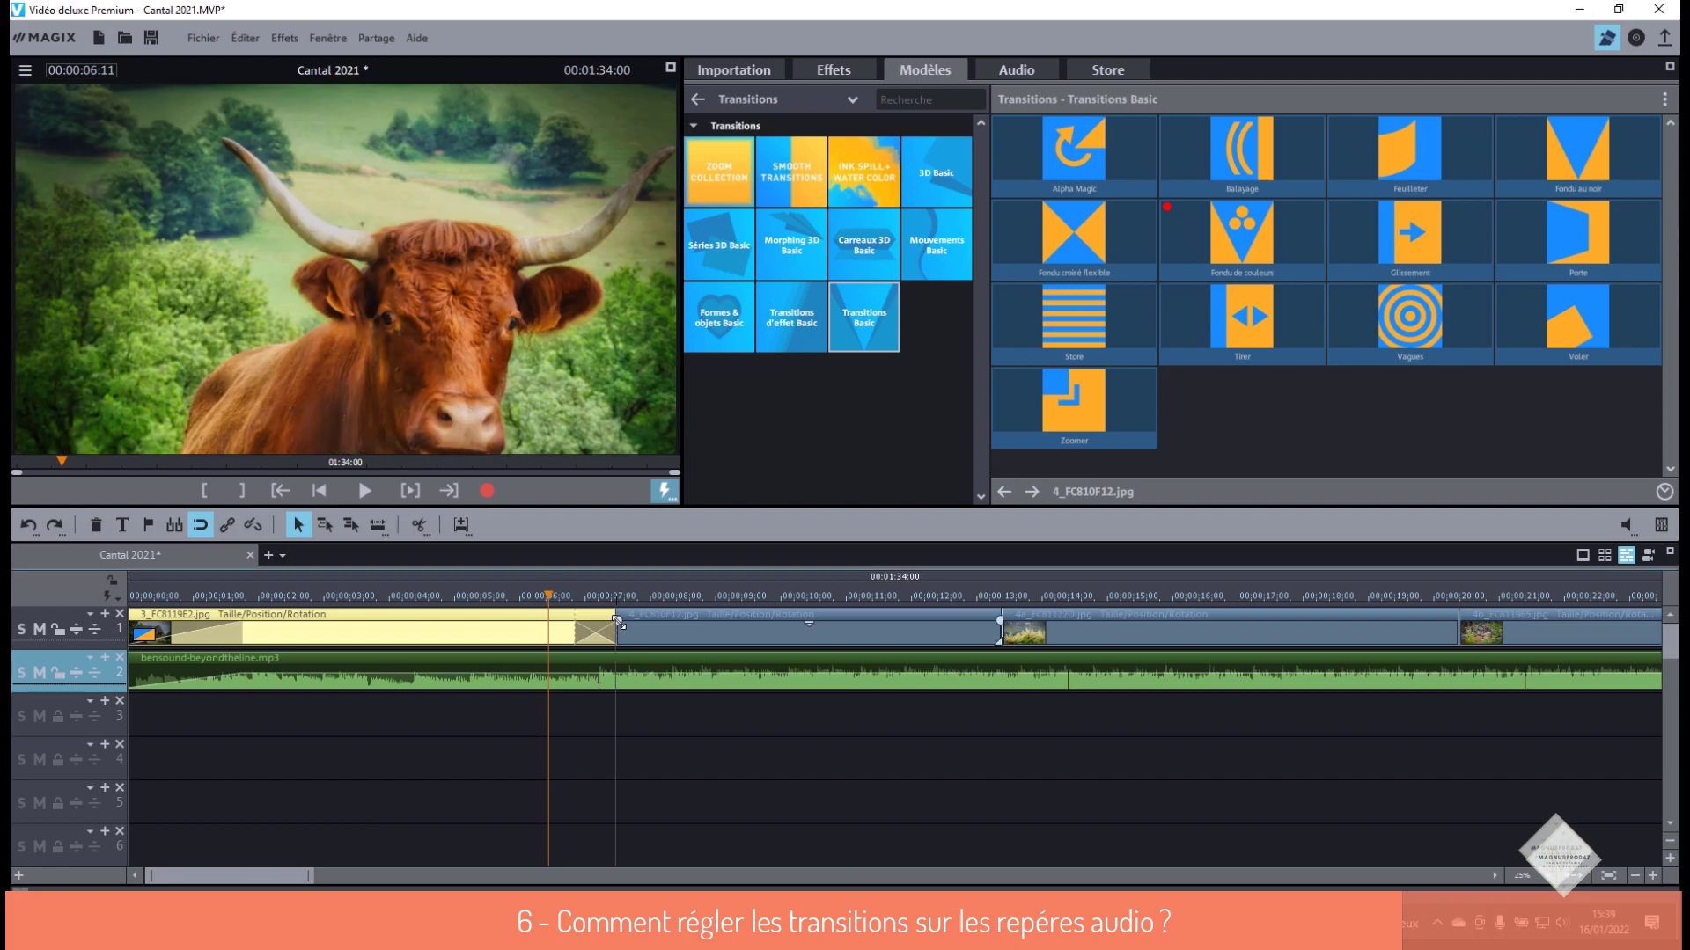
left_click(596, 604)
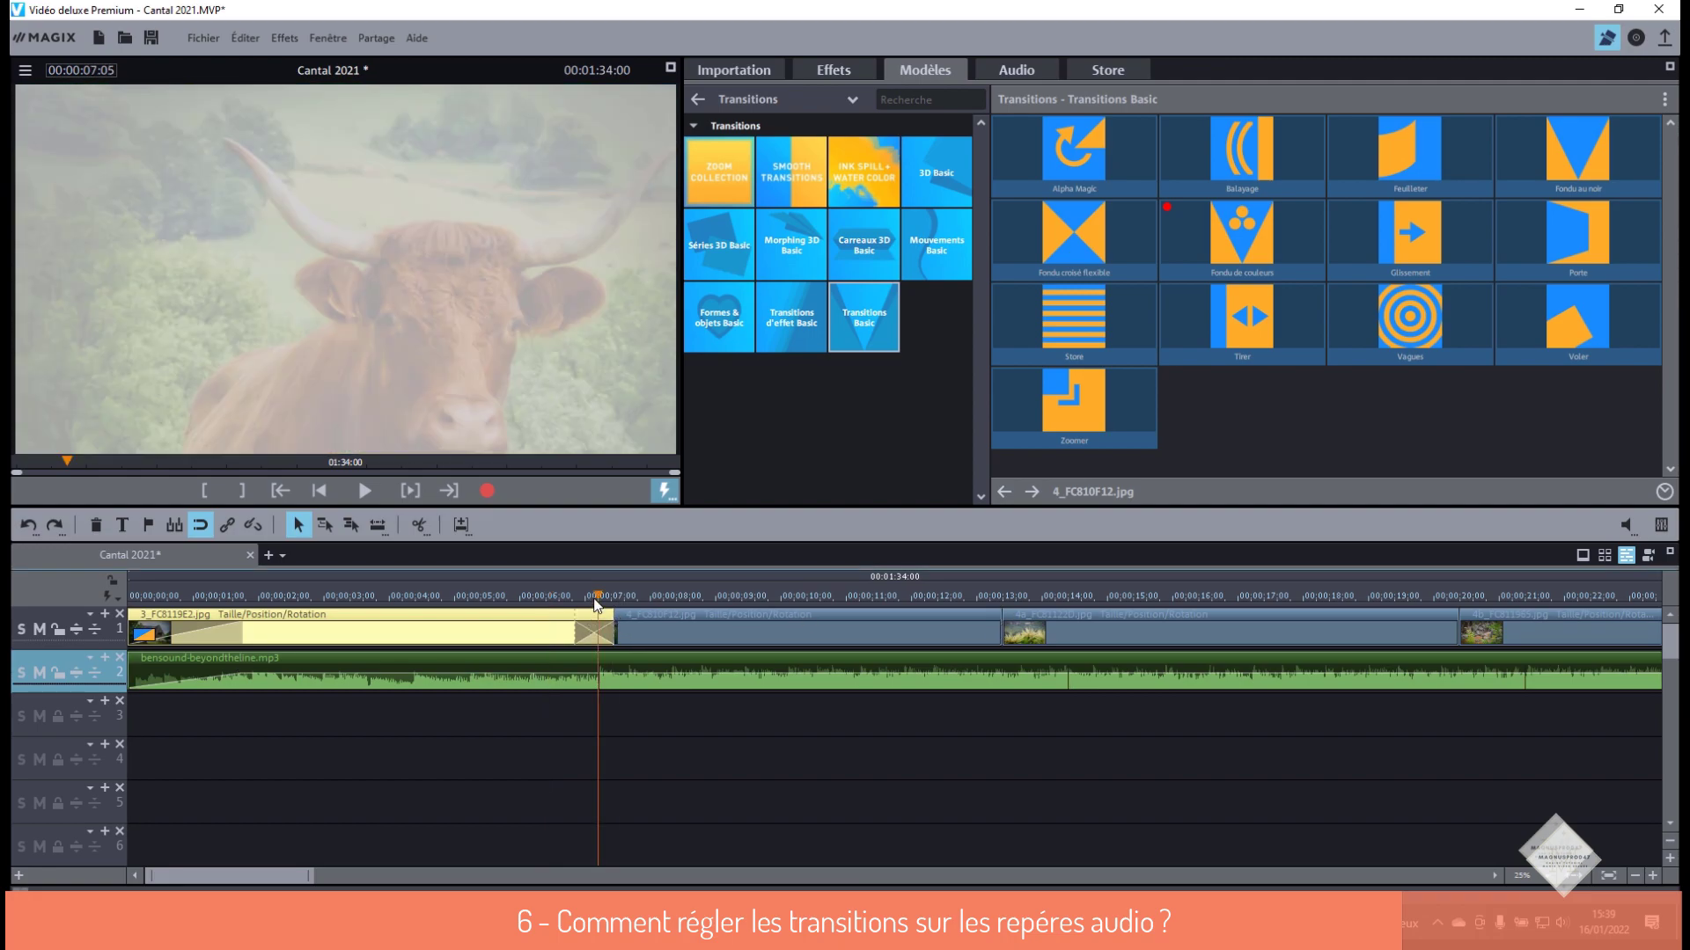
left_click(574, 628)
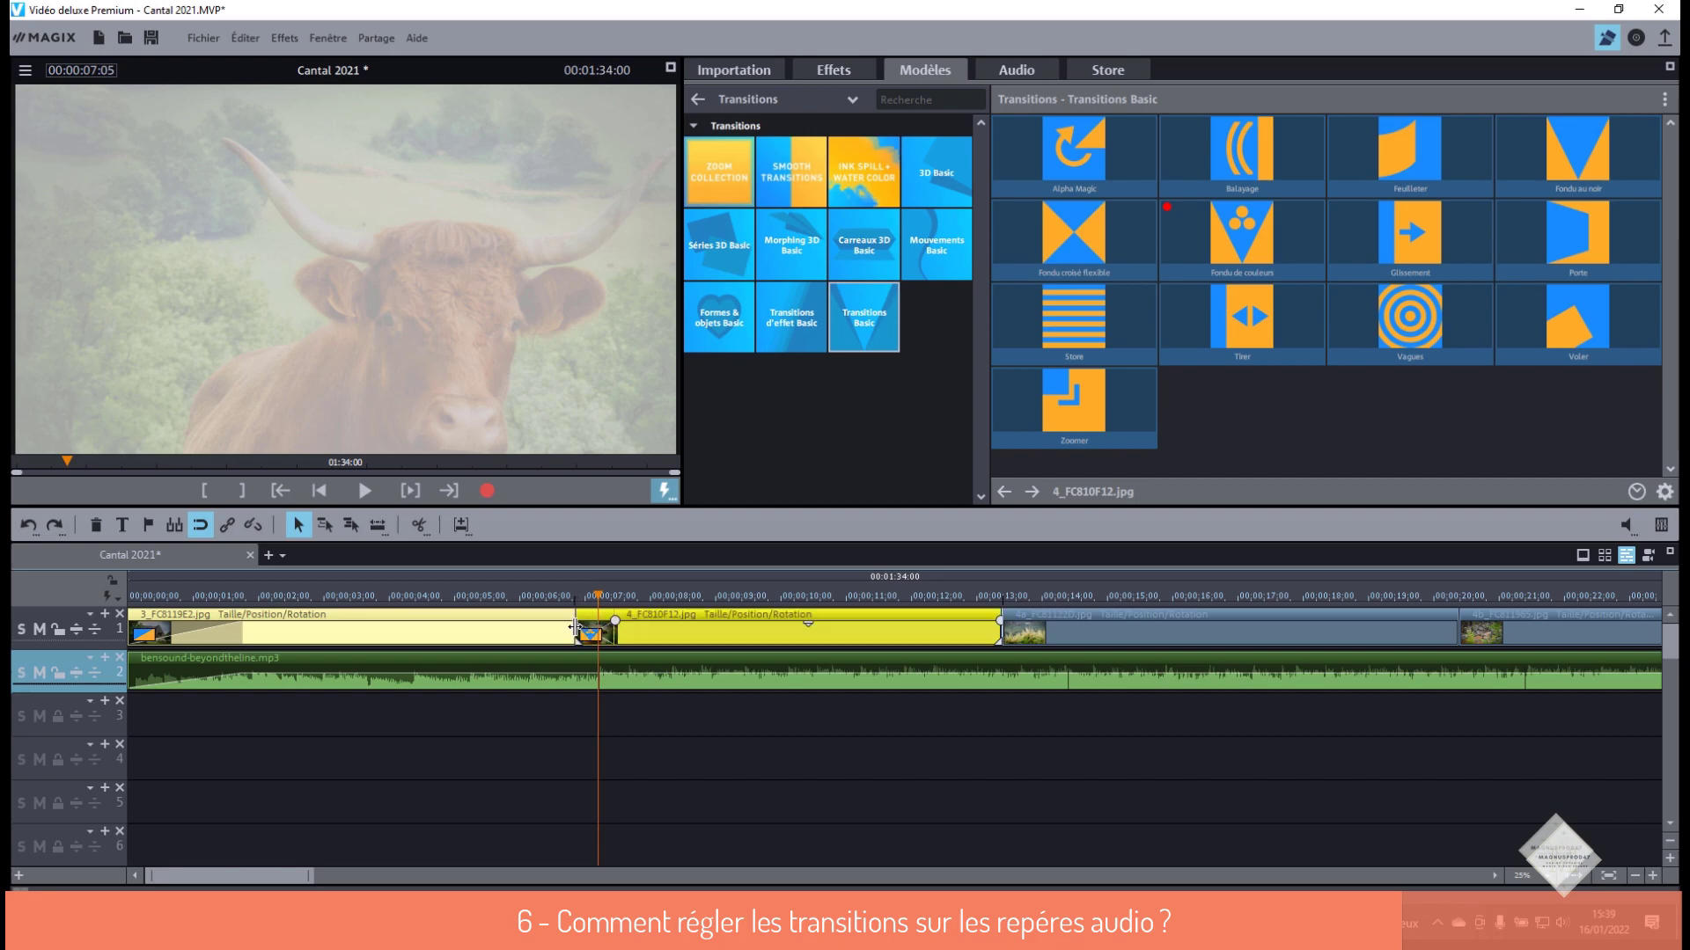
left_click_drag(596, 601, 567, 601)
left_click(379, 496)
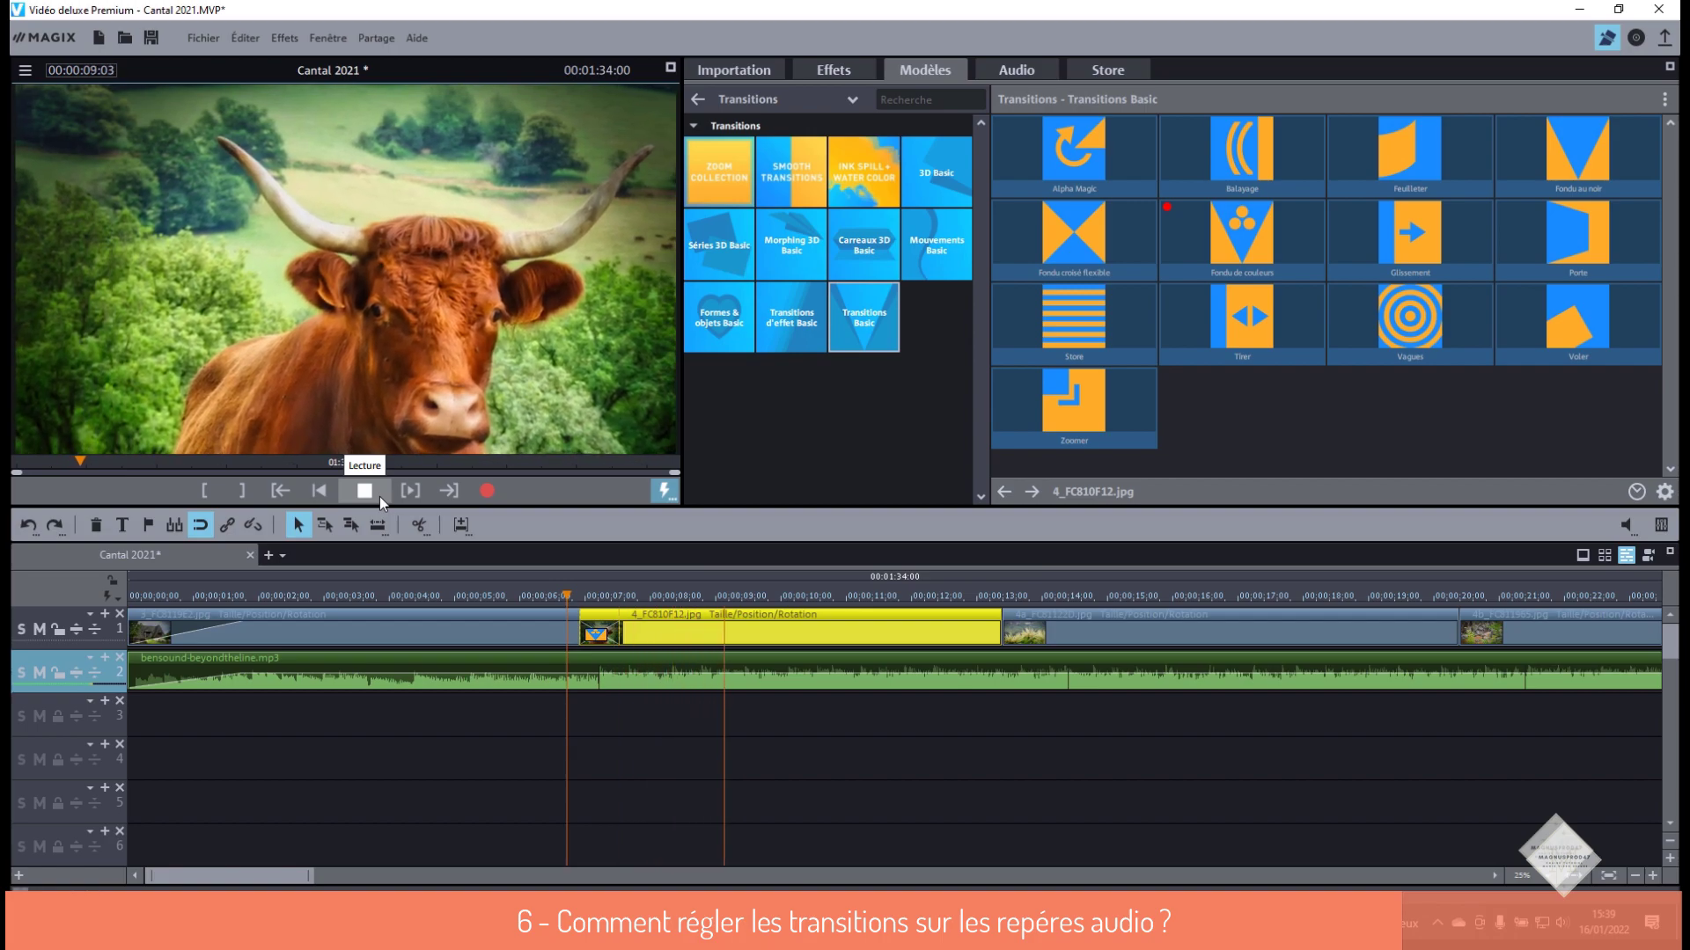
key("space")
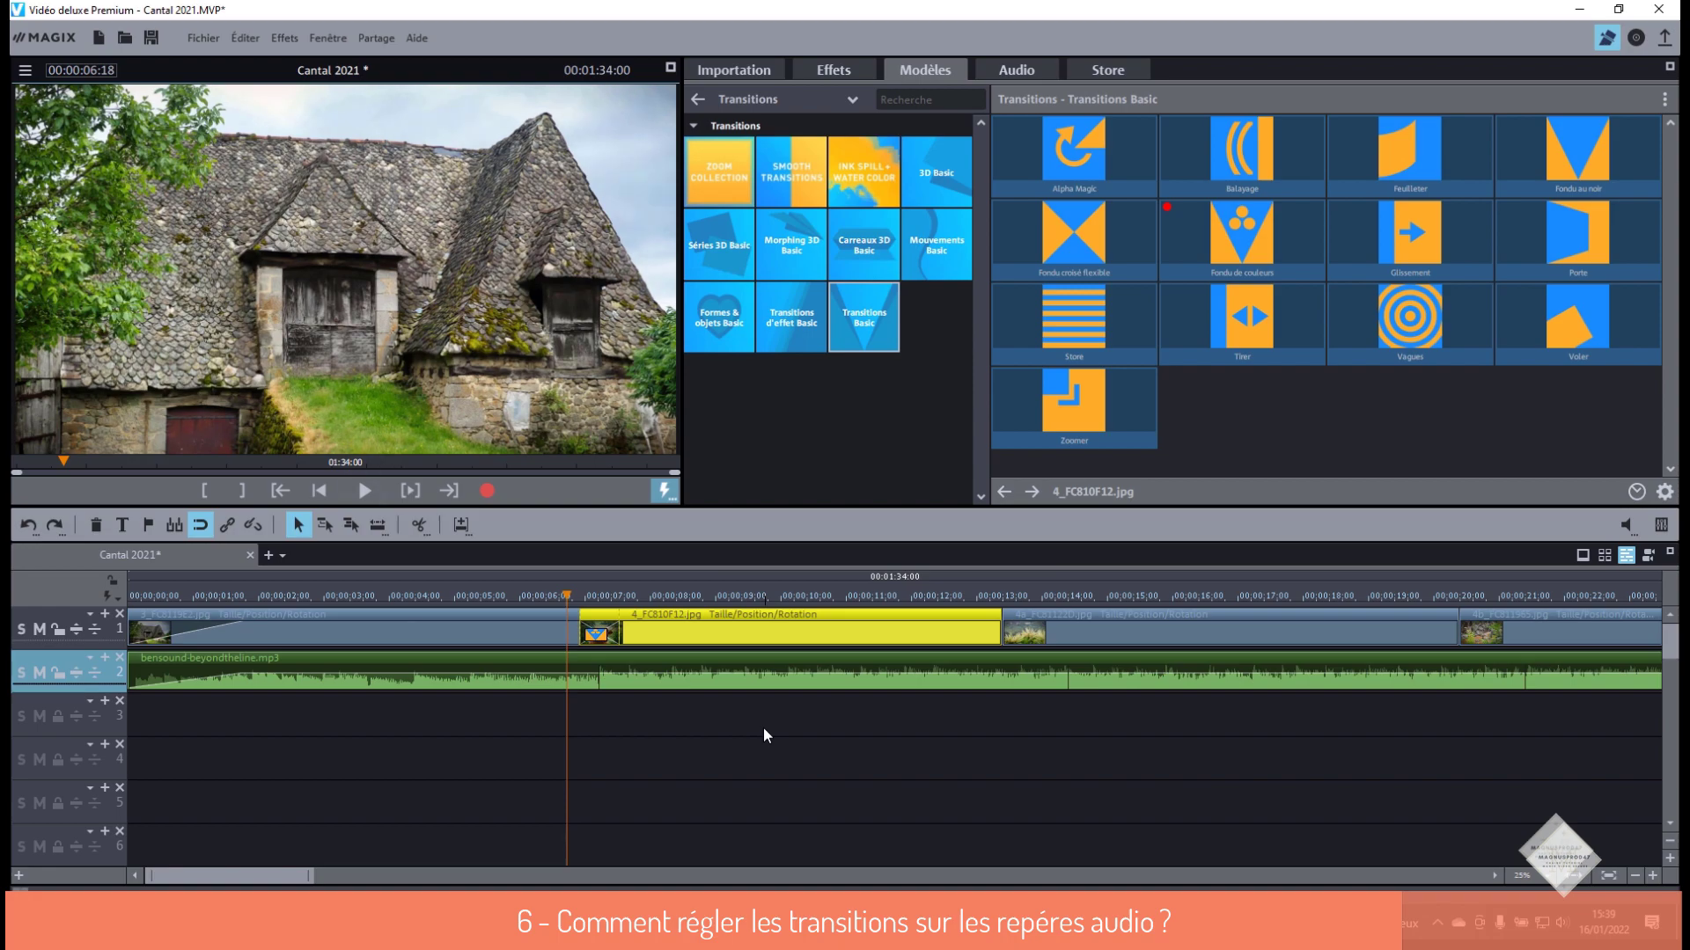
- Extend the second photo and photo 4a to their next audio markers and add the Diapositive en bas transition between them
left_click_drag(1001, 634, 1068, 633)
left_click(791, 172)
left_click_drag(1242, 149, 1078, 632)
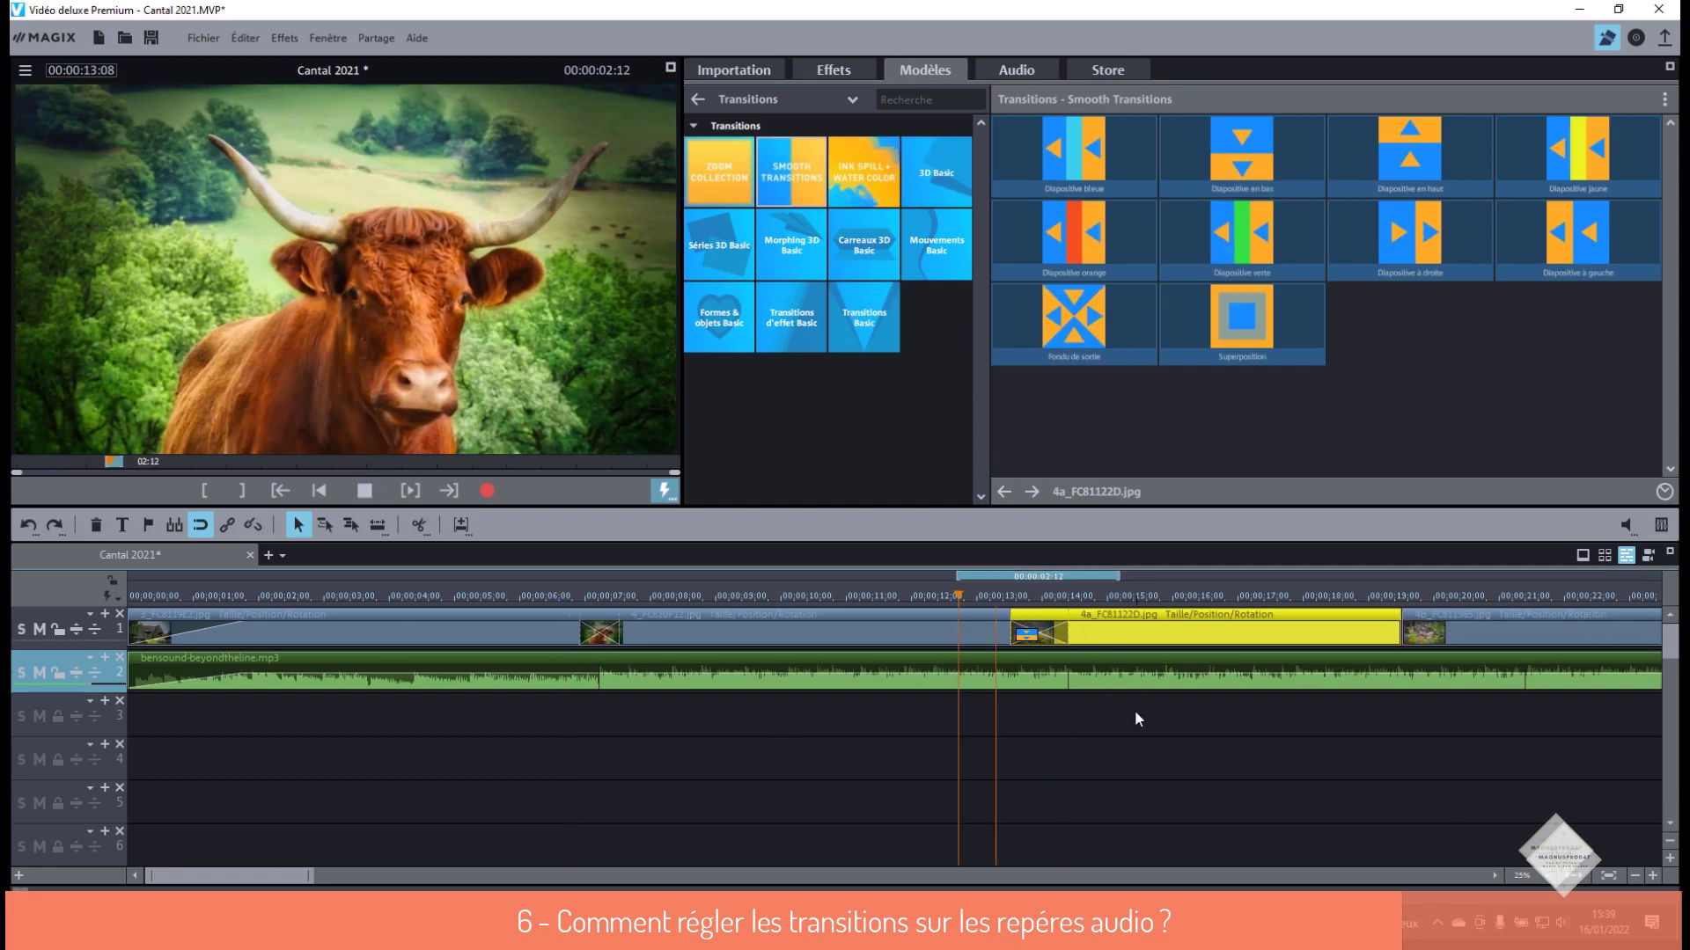
left_click(995, 596)
left_click_drag(230, 875, 339, 876)
left_click_drag(412, 634, 536, 634)
- Try the Diapositive à gauche transition between photos 4a and 4b, preview it and undo it
left_click_drag(1553, 256, 599, 622)
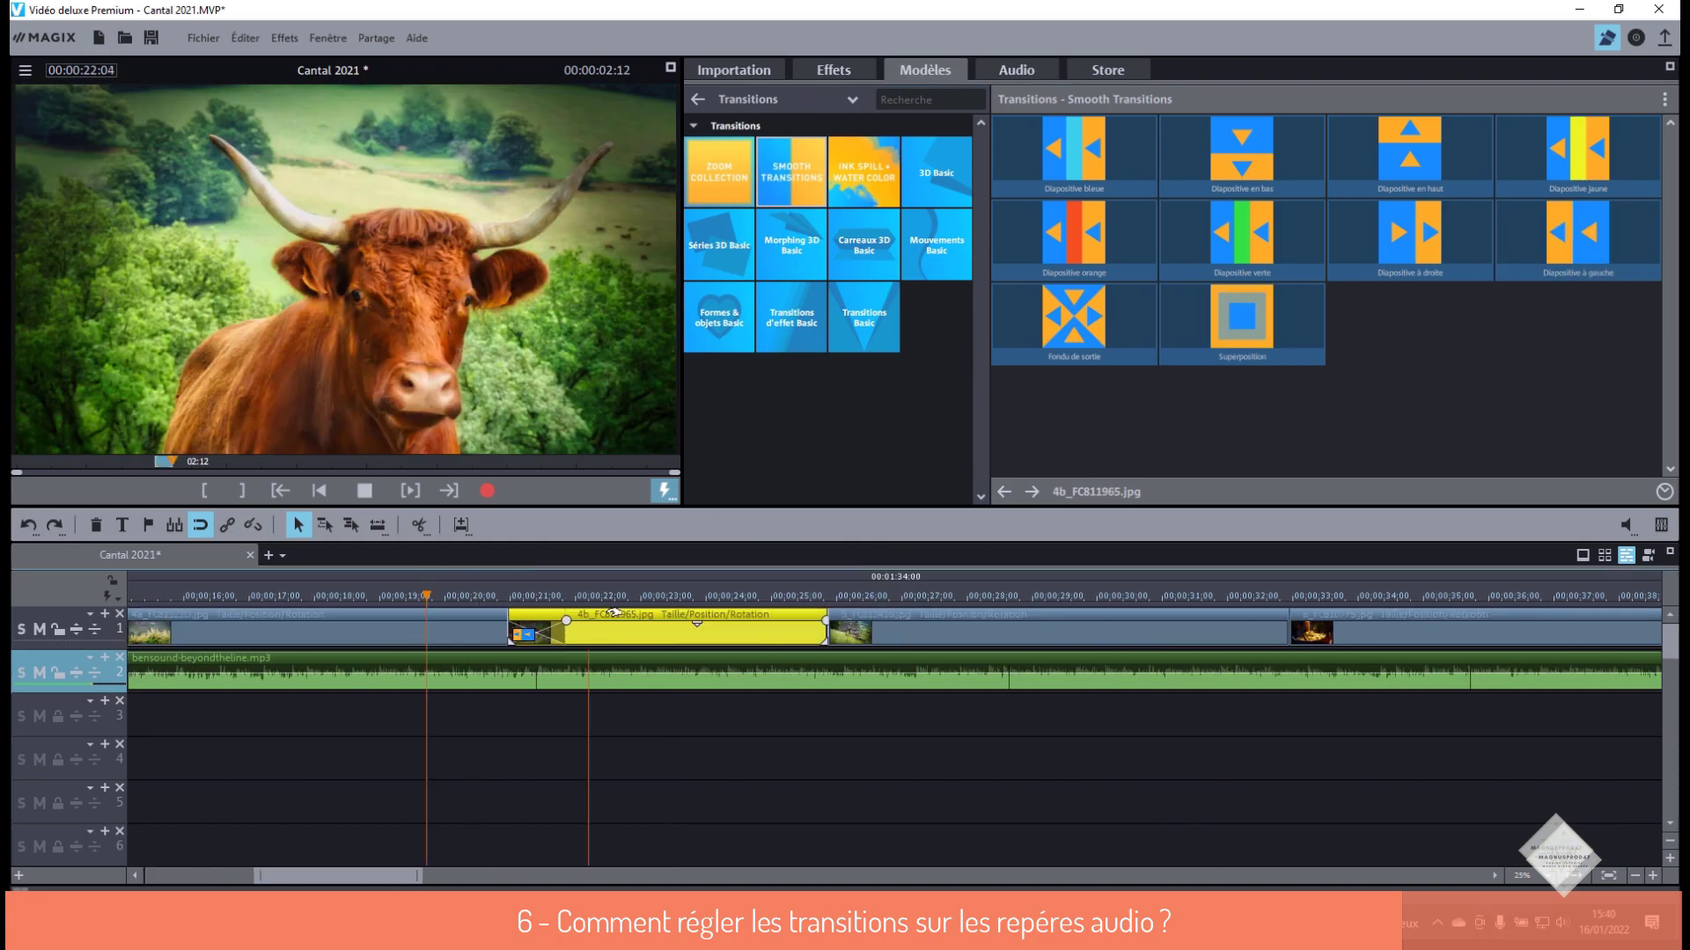
left_click(445, 596)
left_click(365, 491)
left_click(365, 491)
left_click(28, 526)
- Add the Diapositive à gauche transition between photos 4a and 4b and preview it around its audio marker
left_click_drag(1578, 233, 565, 629)
left_click(368, 493)
left_click(536, 595)
left_click(494, 596)
left_click(365, 491)
left_click(371, 493)
- Extend photo 4b to the next audio marker and place a Zoom Collection transition between it and the following photo
left_click_drag(829, 634, 1009, 633)
left_click_drag(1578, 233, 1056, 632)
left_click(865, 317)
left_click(720, 172)
left_click_drag(1242, 154, 1034, 632)
left_click(1008, 595)
- Extend the photo following 4b to its audio marker and add a Zoom Collection transition between it and photo 6
left_click_drag(370, 876, 455, 876)
left_click_drag(461, 634, 694, 633)
left_click_drag(1241, 233, 720, 632)
- Extend photos 6 and 6a to their audio markers and add the Anneau croissant transition from Formes & objets Basic between them
mouse_move(463, 877)
left_mouse_down()
mouse_move(556, 883)
mouse_move(481, 883)
left_mouse_up()
left_click_drag(714, 633, 995, 634)
left_click(738, 324)
left_click_drag(1073, 149, 968, 632)
left_click(951, 596)
left_click_drag(1120, 634, 1459, 634)
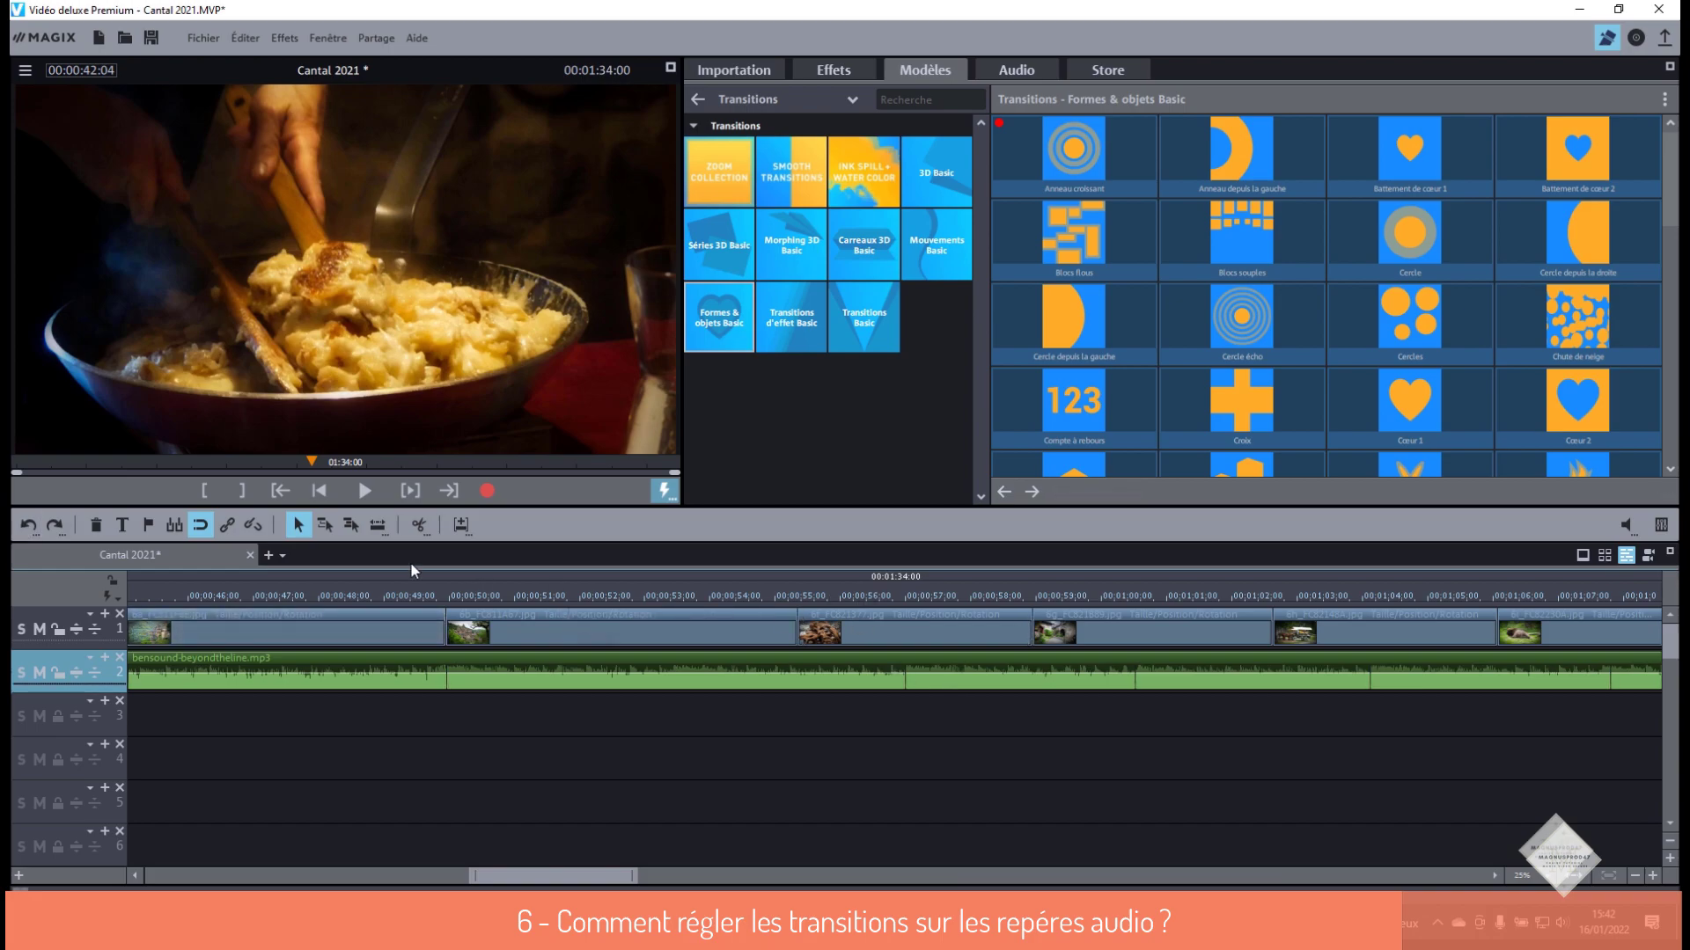
- Undo the last timeline change and move photo 6c with all following photos further along the track, leaving a gap after photo 6b
left_click(29, 526)
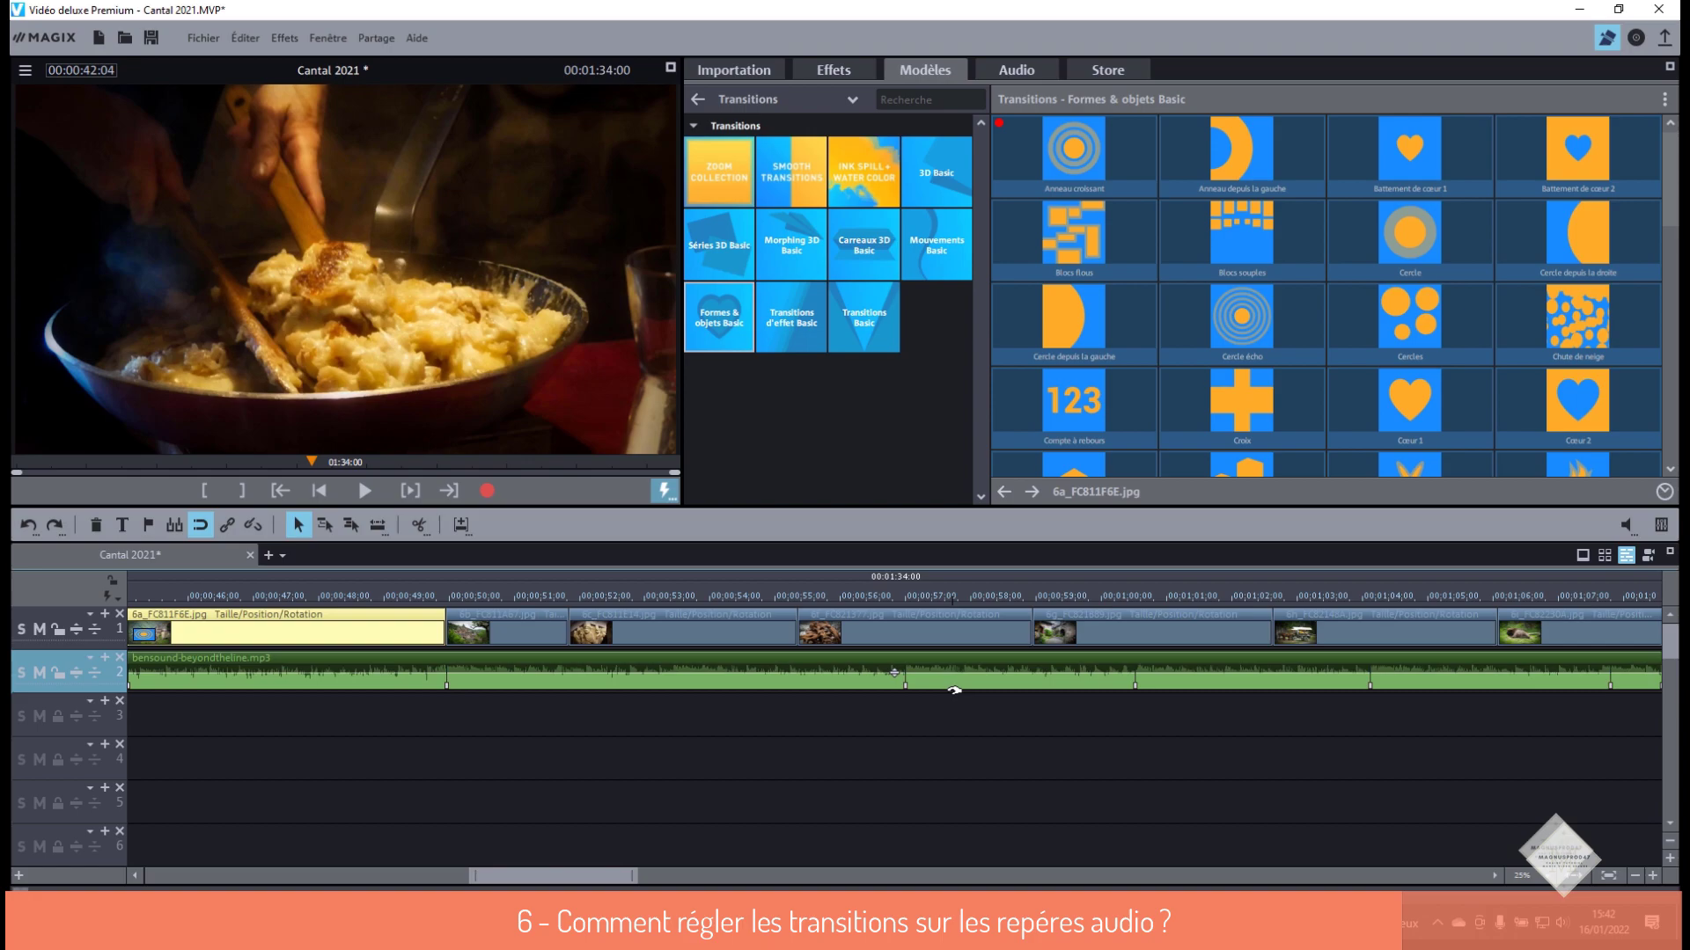
left_click(1631, 875)
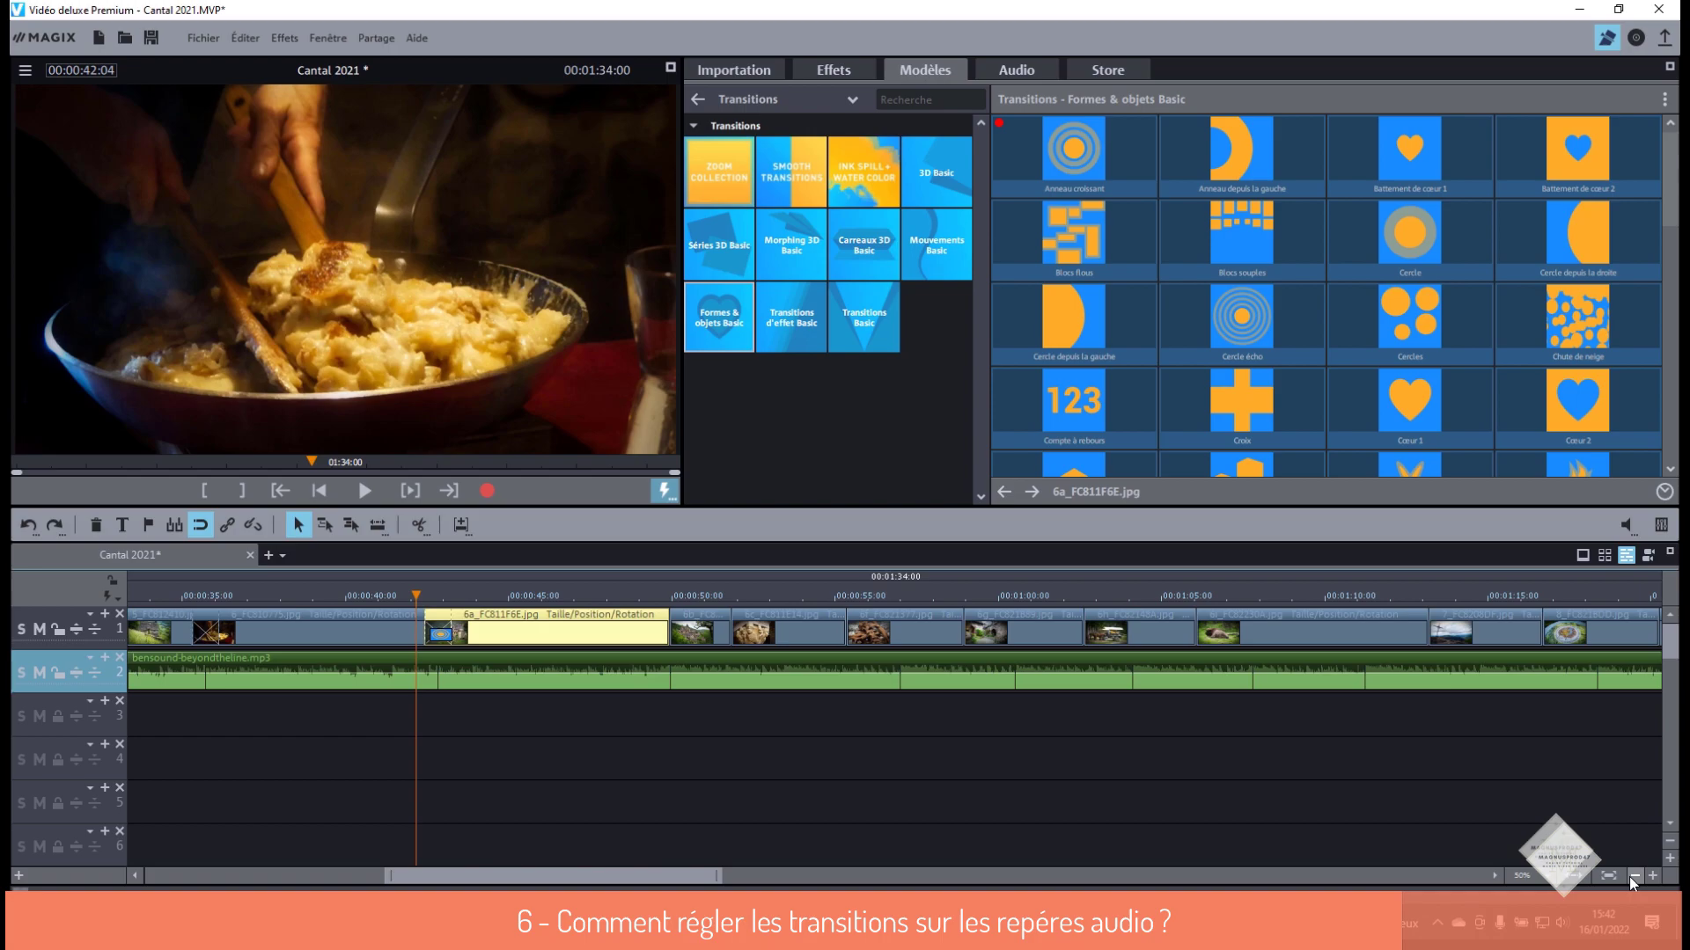
left_click(1631, 876)
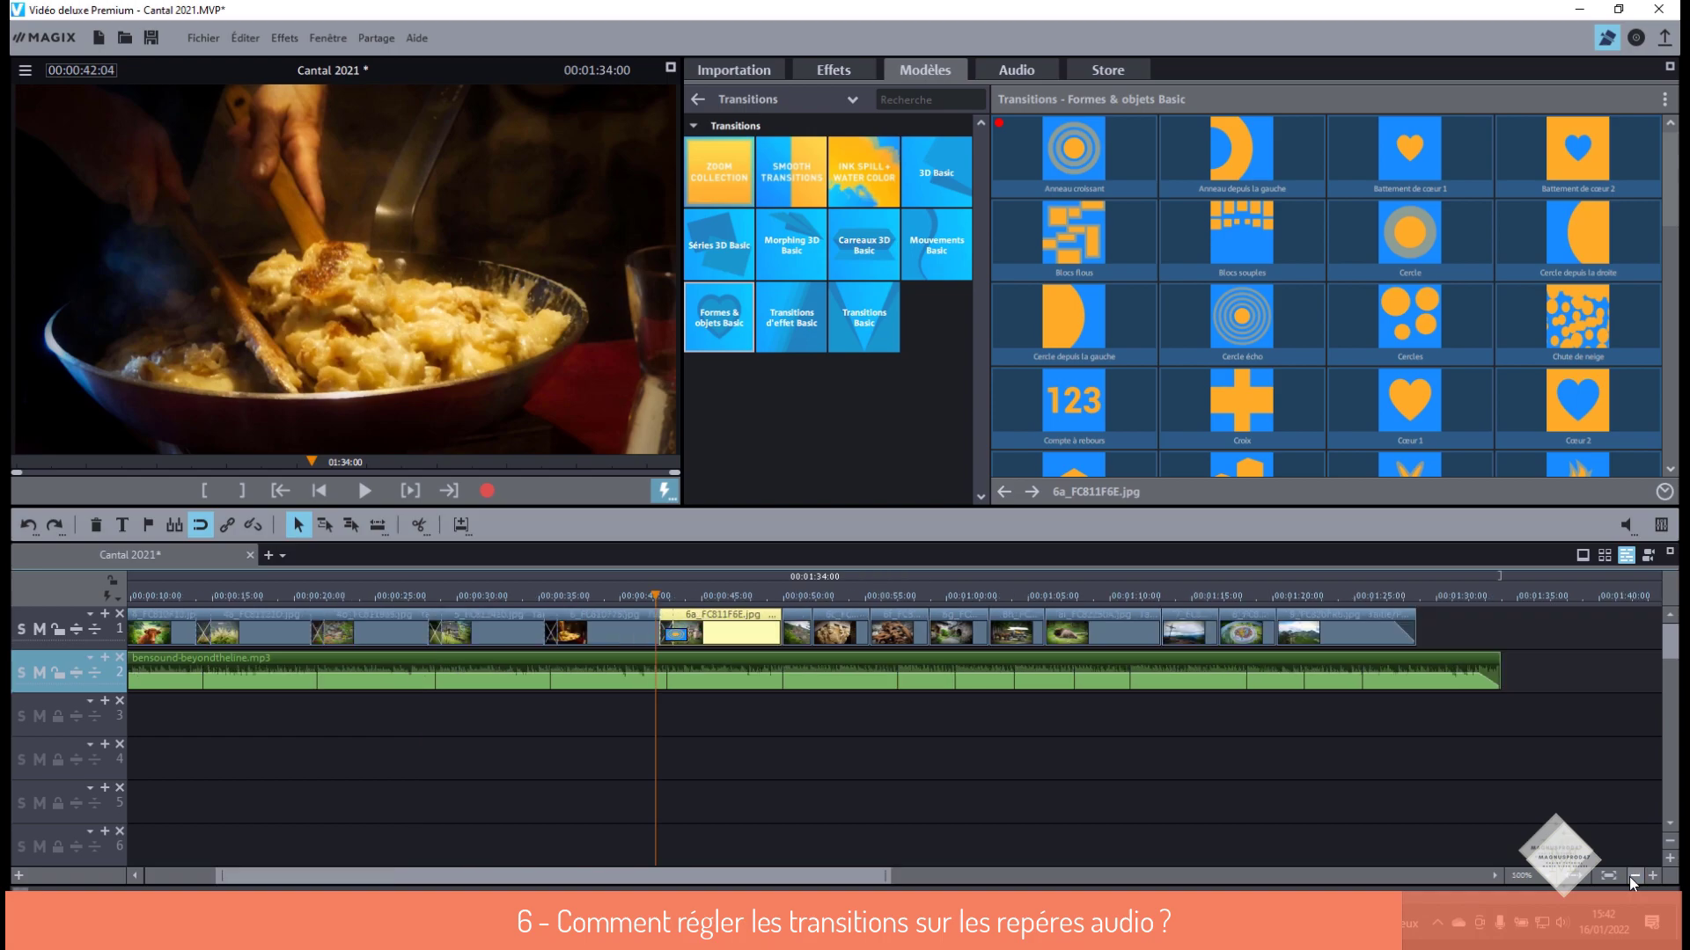
mouse_move(1471, 634)
left_mouse_down()
mouse_move(819, 638)
mouse_move(973, 632)
left_mouse_up()
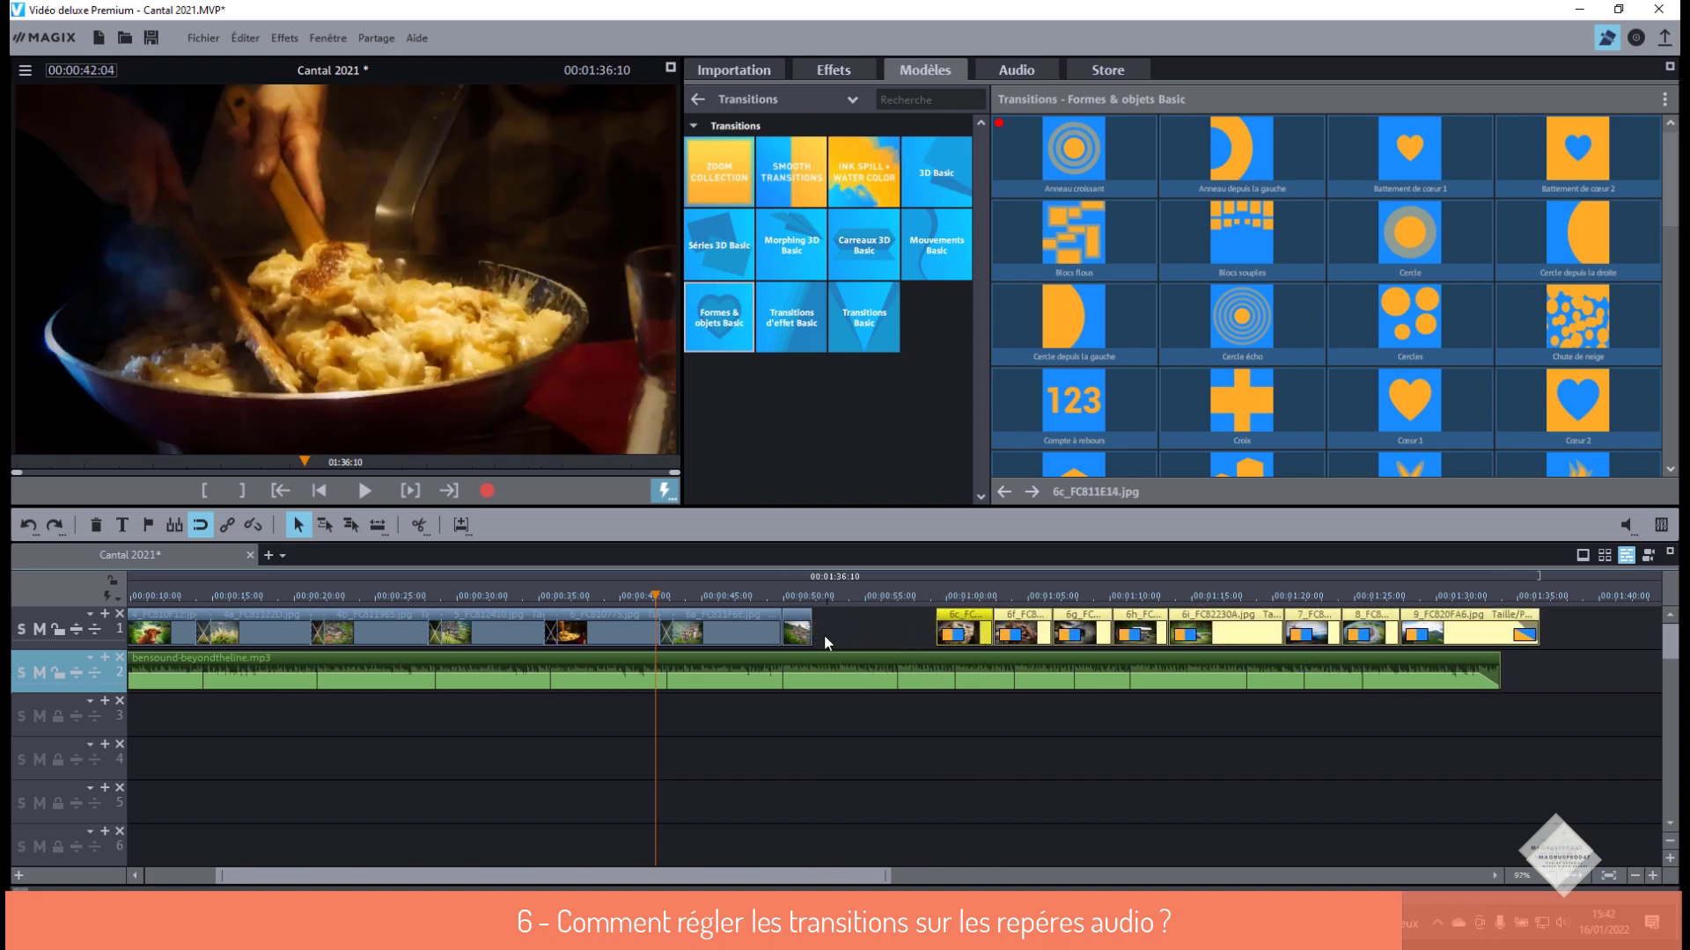
- Extend photo 6b_FC811A67.jpg to the next audio marker within the gap
left_click(808, 629)
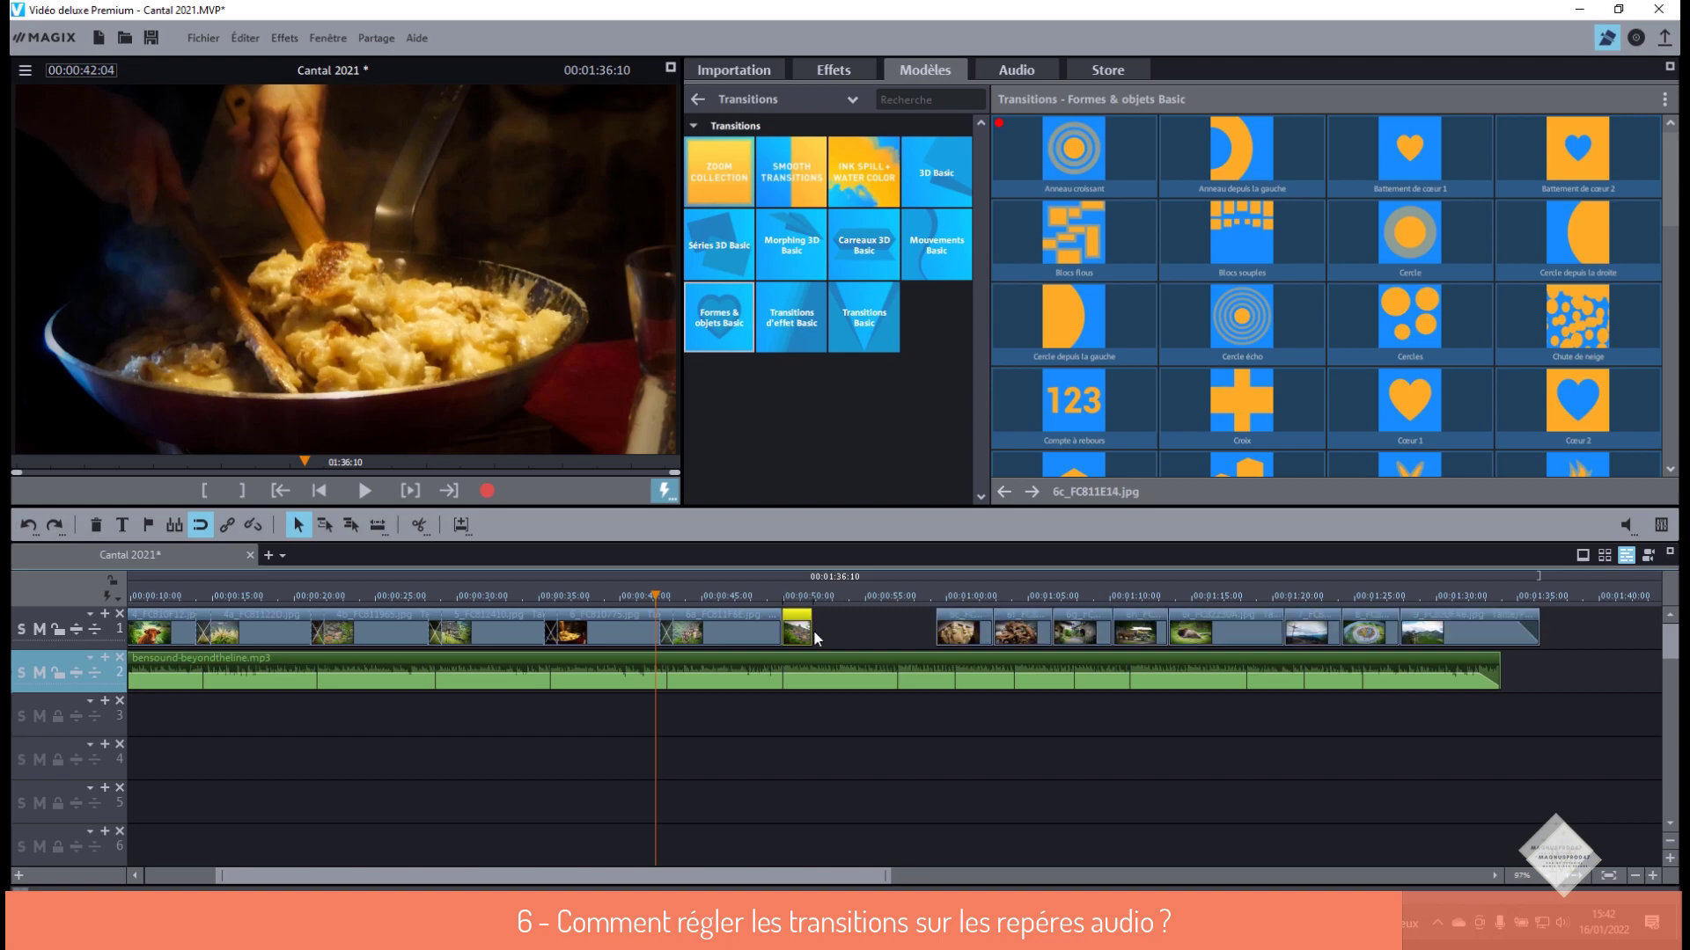
left_click(1653, 875)
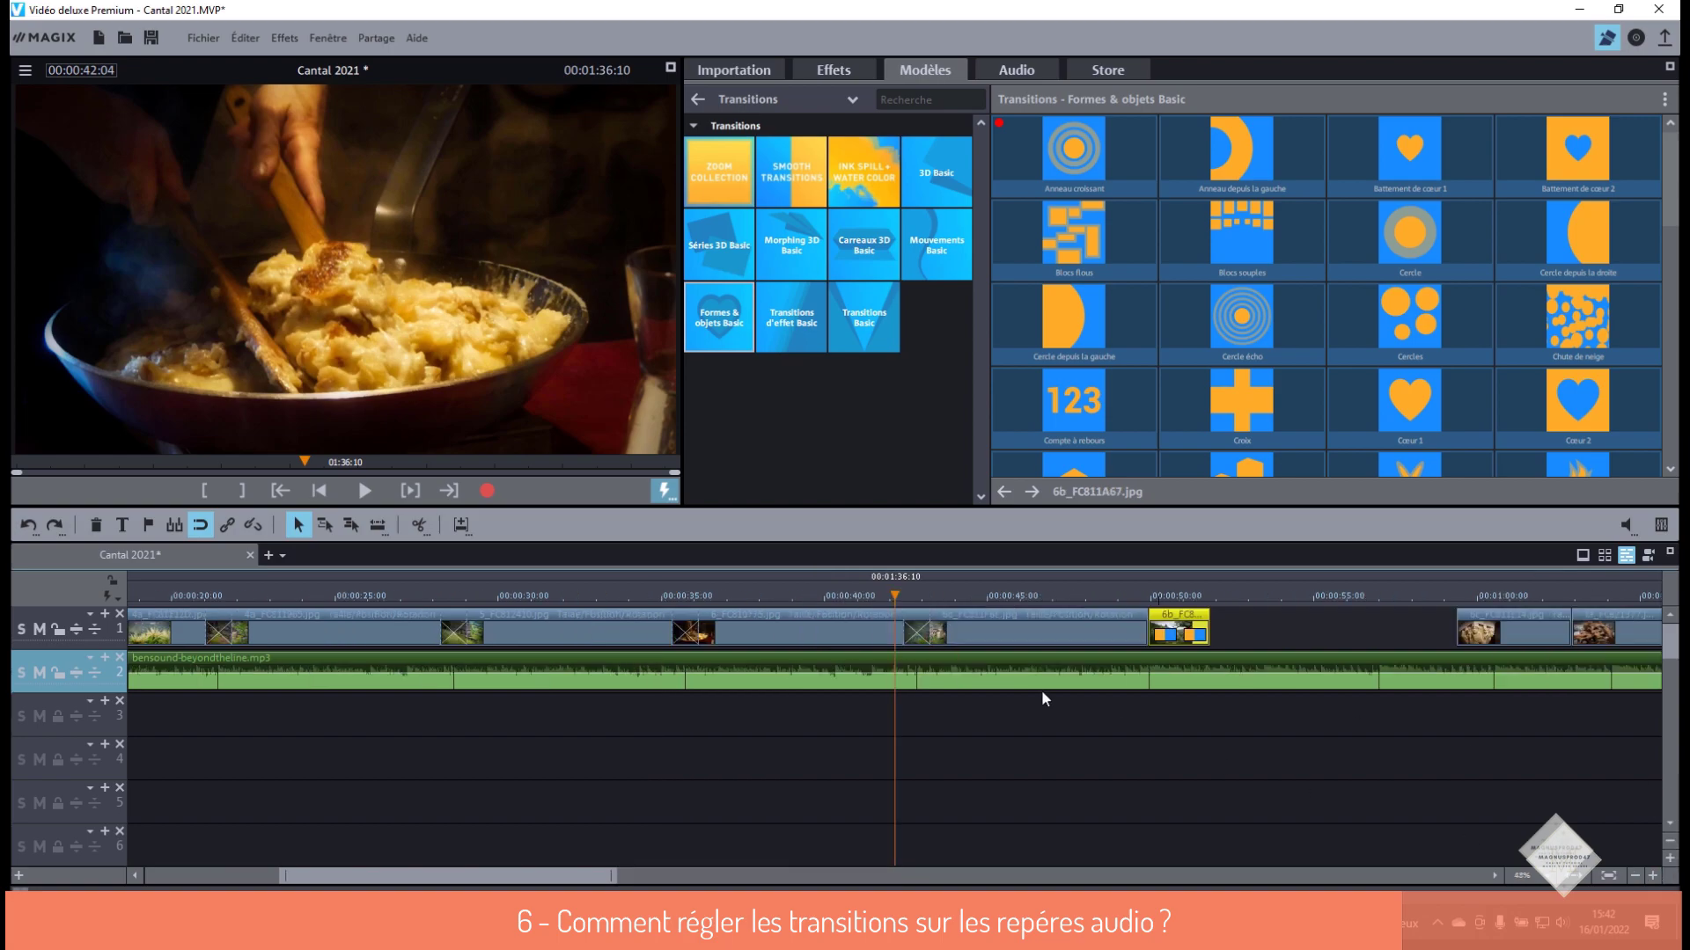
left_click_drag(1208, 621, 1375, 630)
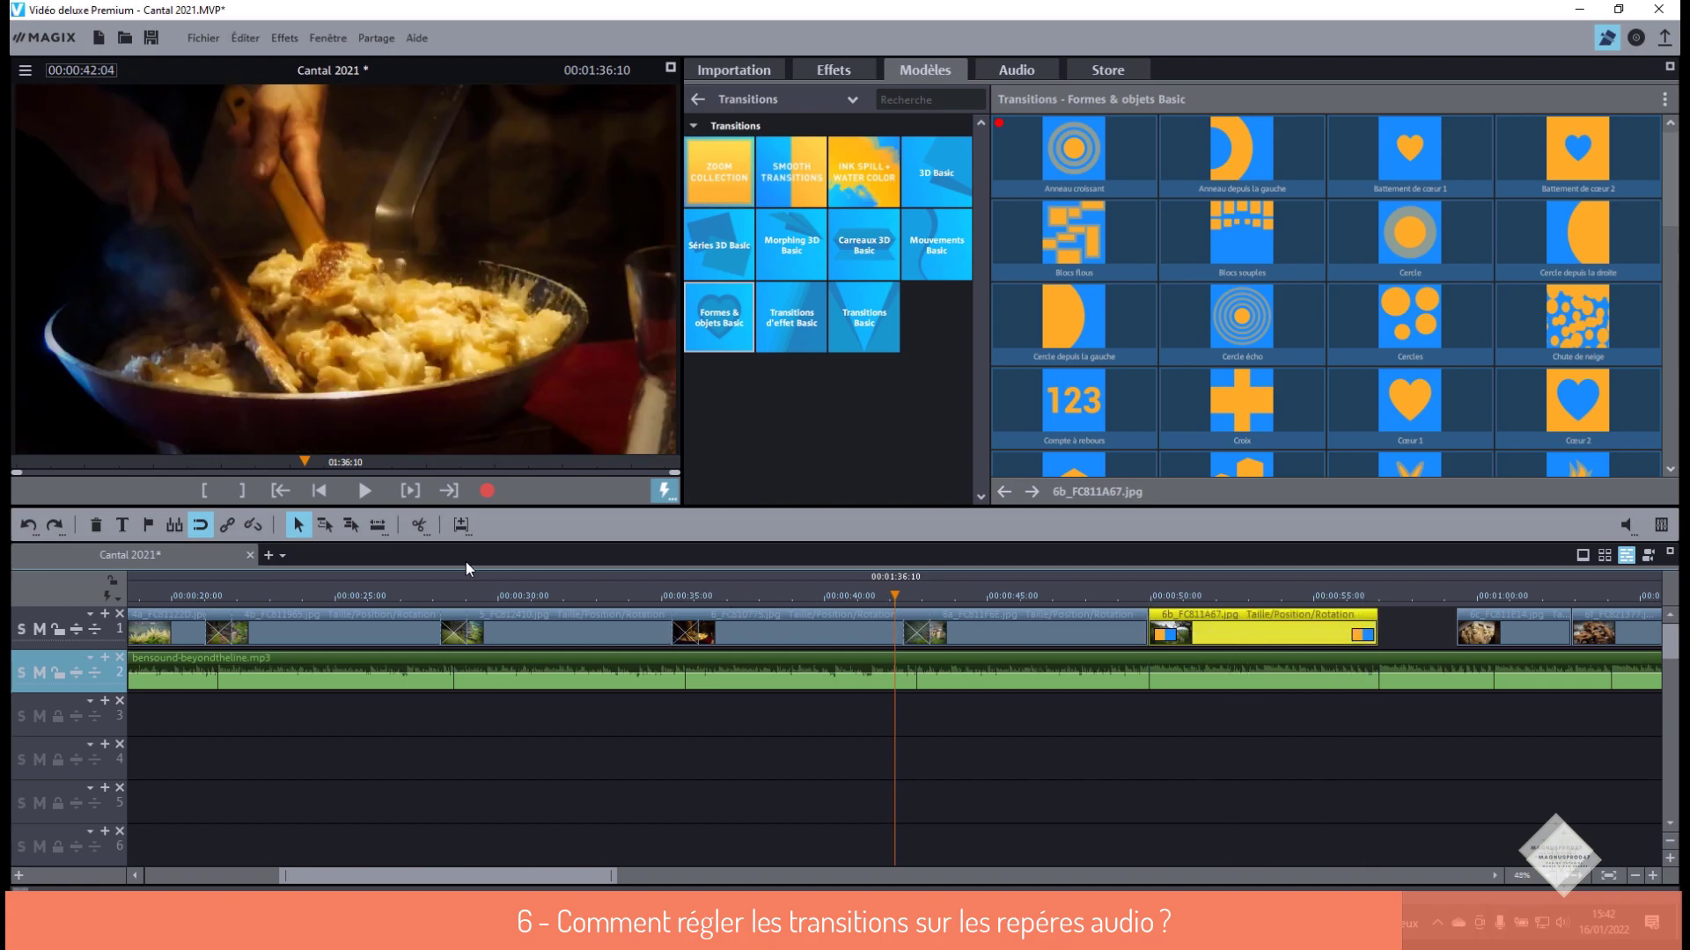
- Select photo 6c with all photos after it and move them back against the end of photo 6b
left_click(325, 526)
left_click(1528, 636)
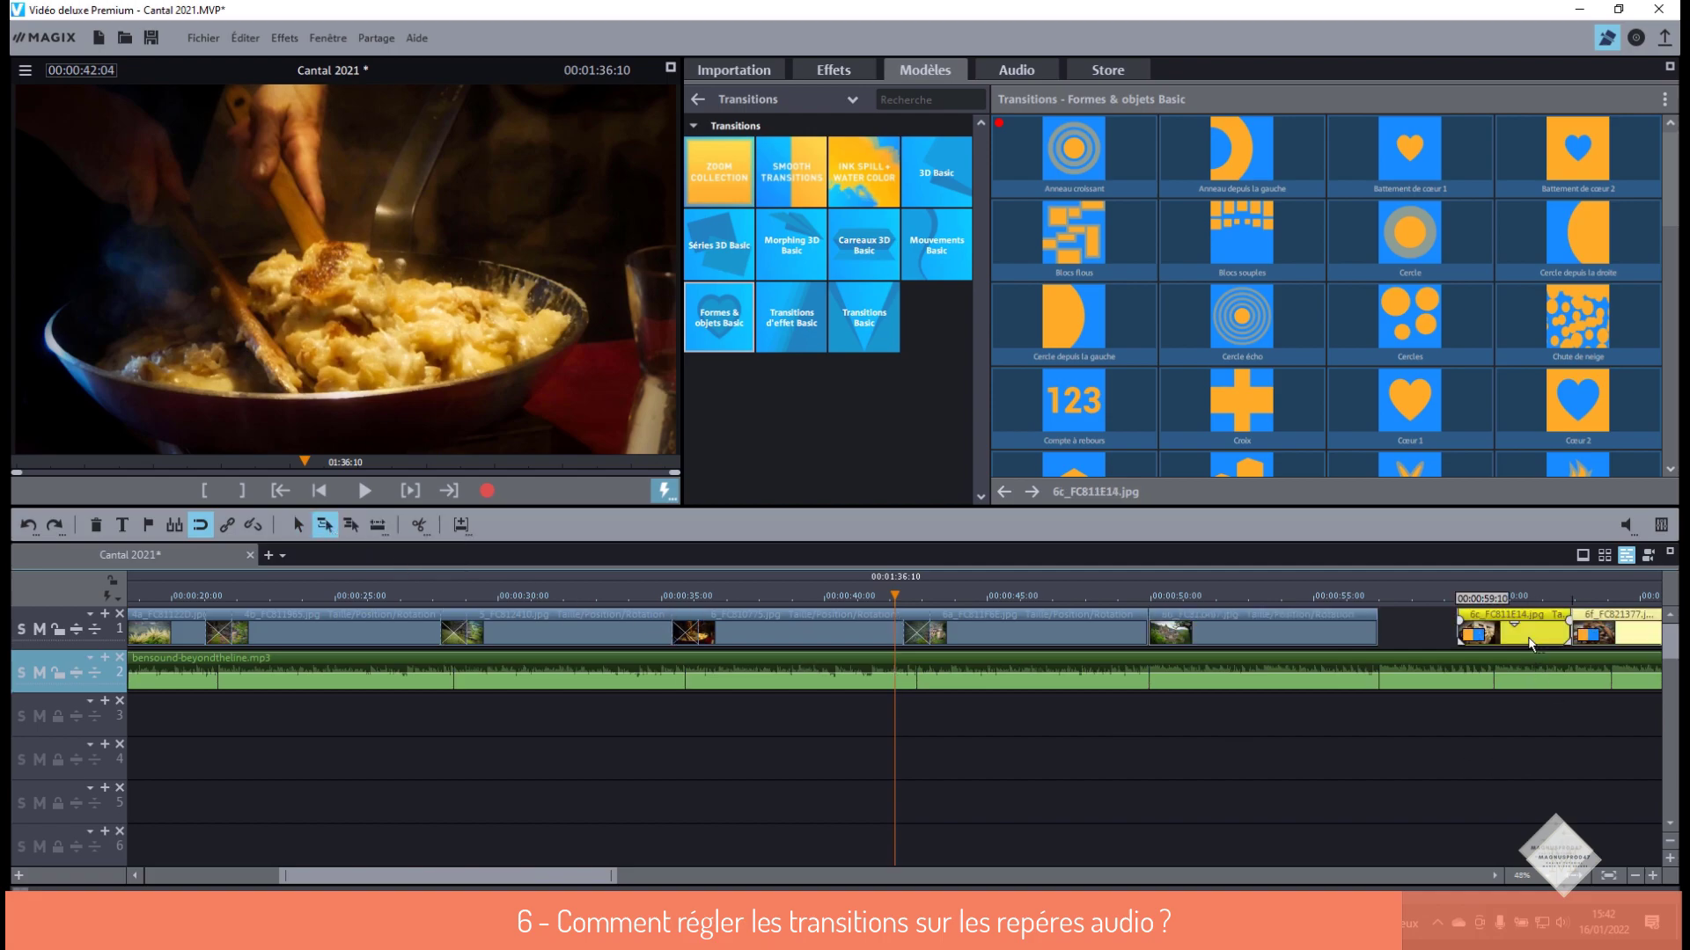
left_click_drag(1531, 645, 1456, 635)
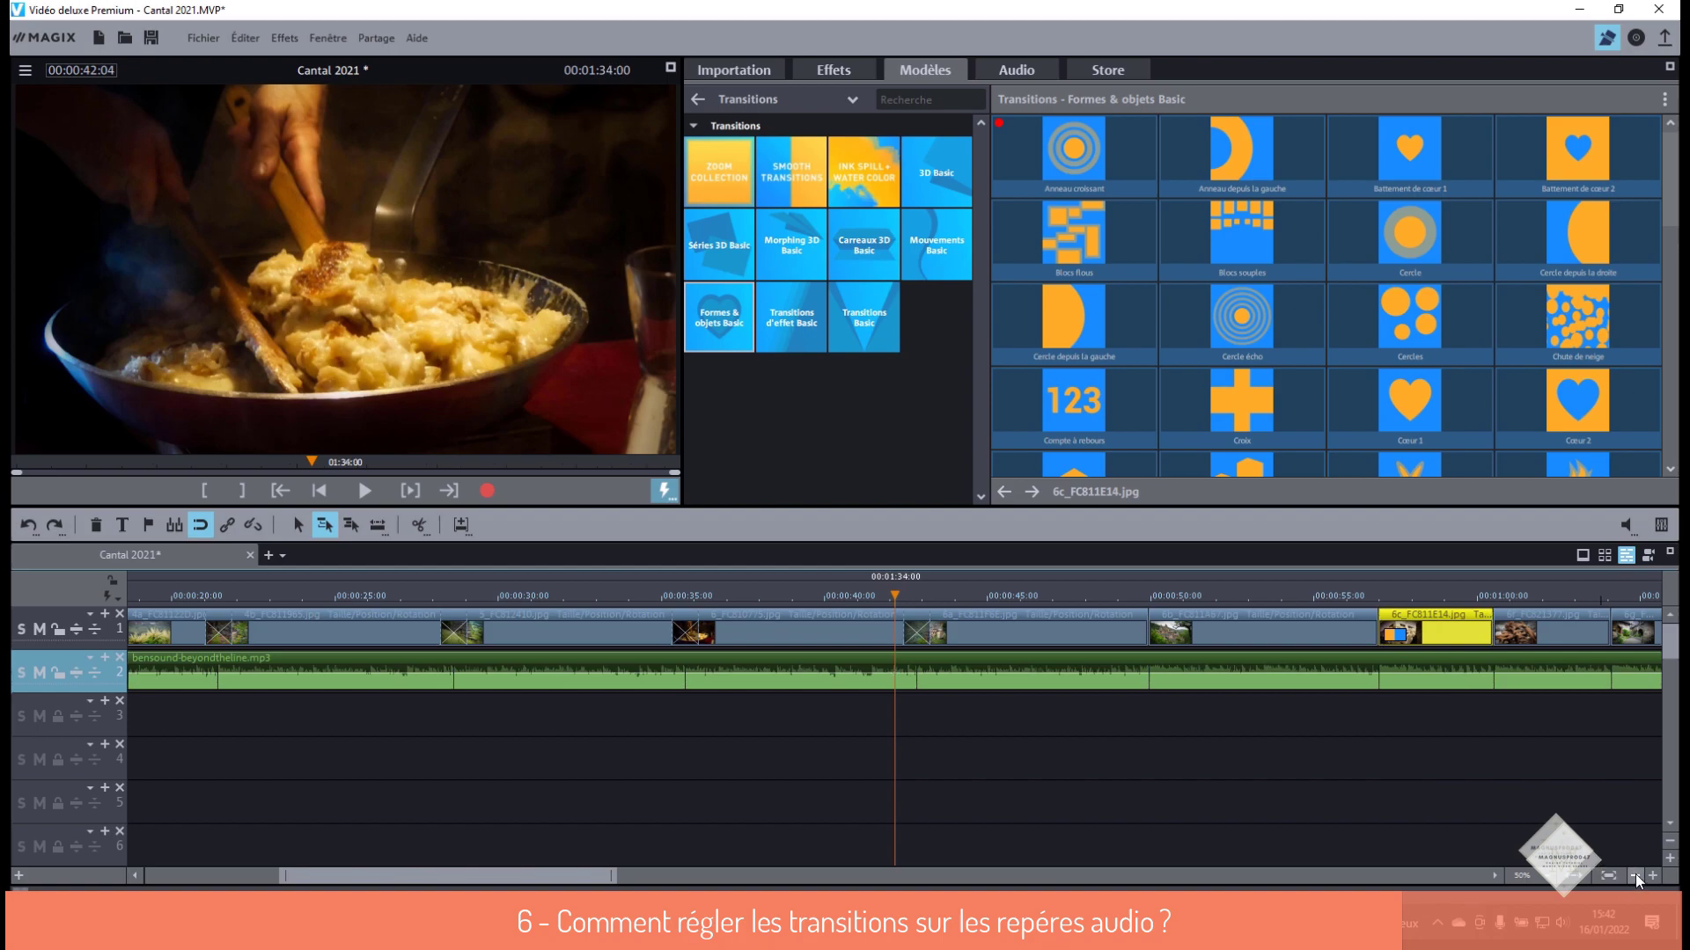
- Move photo 6c and all following photos away from photo 6b and back against it
left_click(1635, 876)
left_click_drag(1093, 624, 1161, 628)
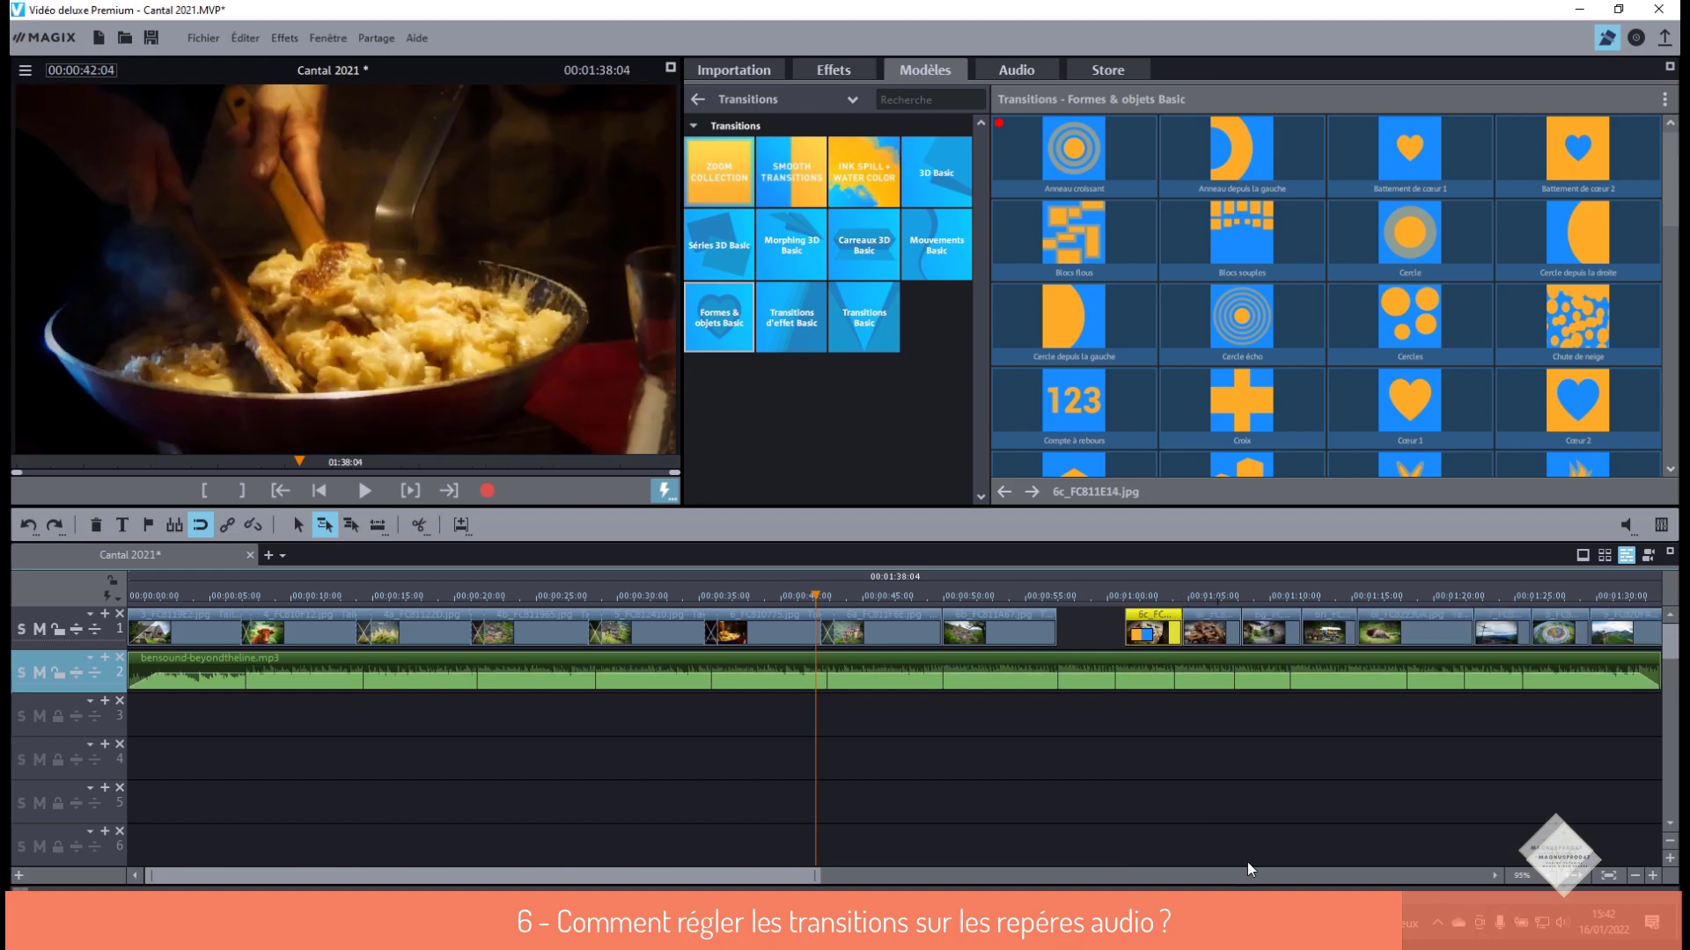
left_click(324, 526)
left_click_drag(1129, 620, 1066, 618)
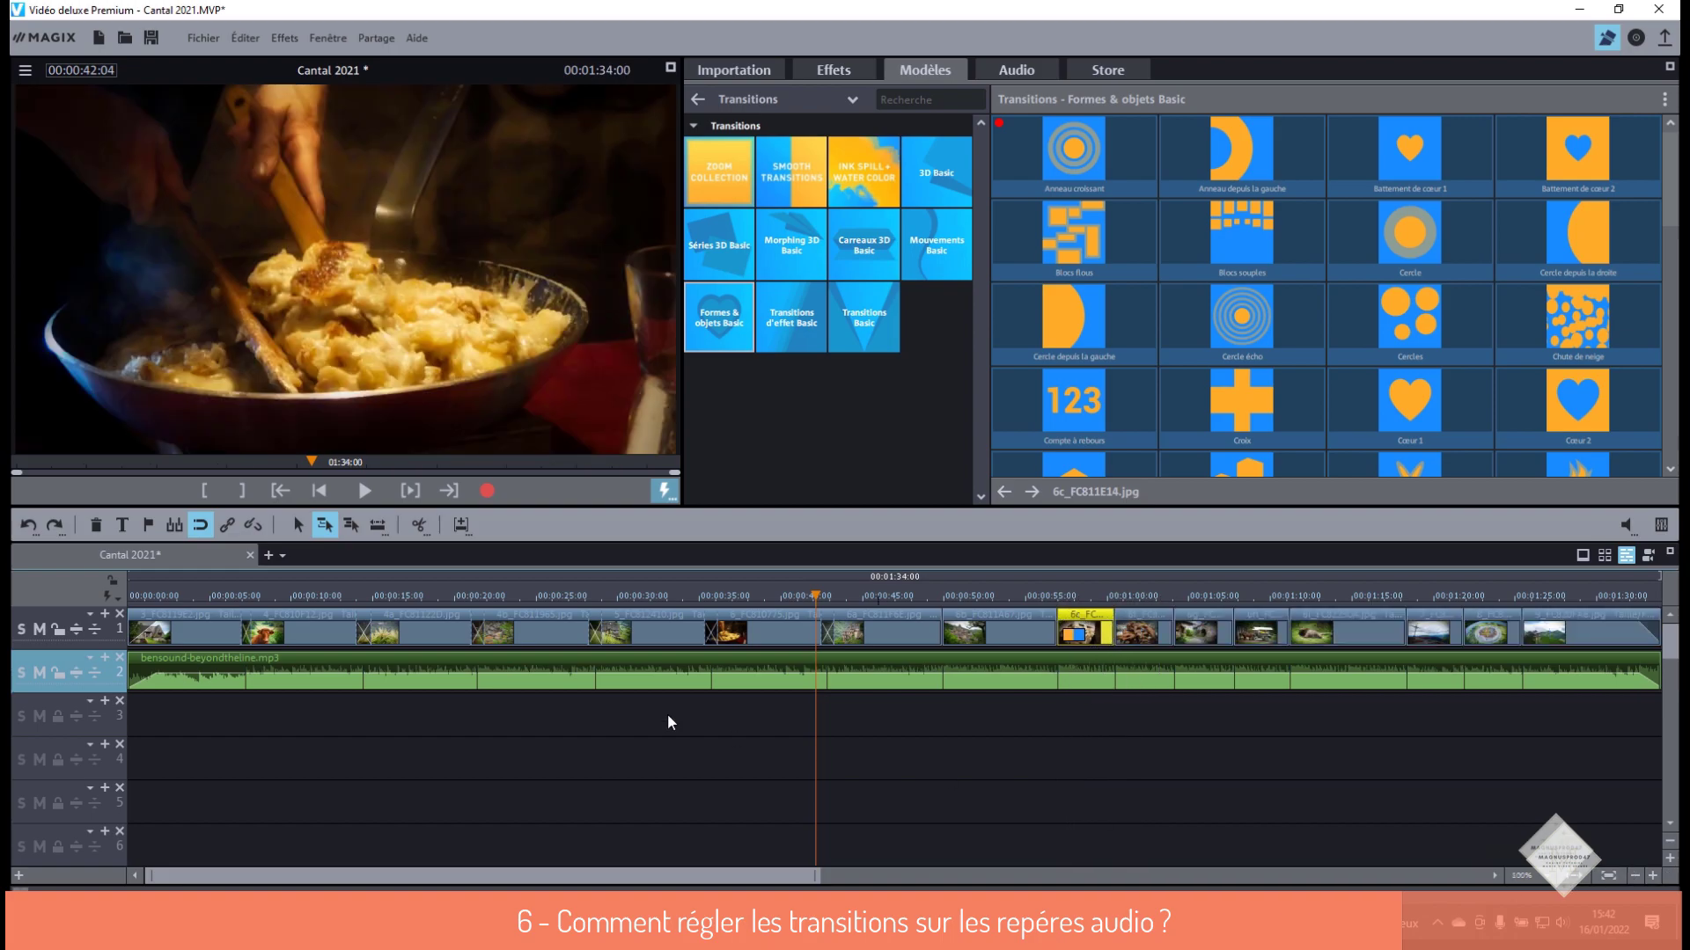
- Add the Flou : combinaison linéaire vers radial transition from Transitions d'effet Basic between photos 6a and 6b
left_click(1653, 876)
left_click(1377, 599)
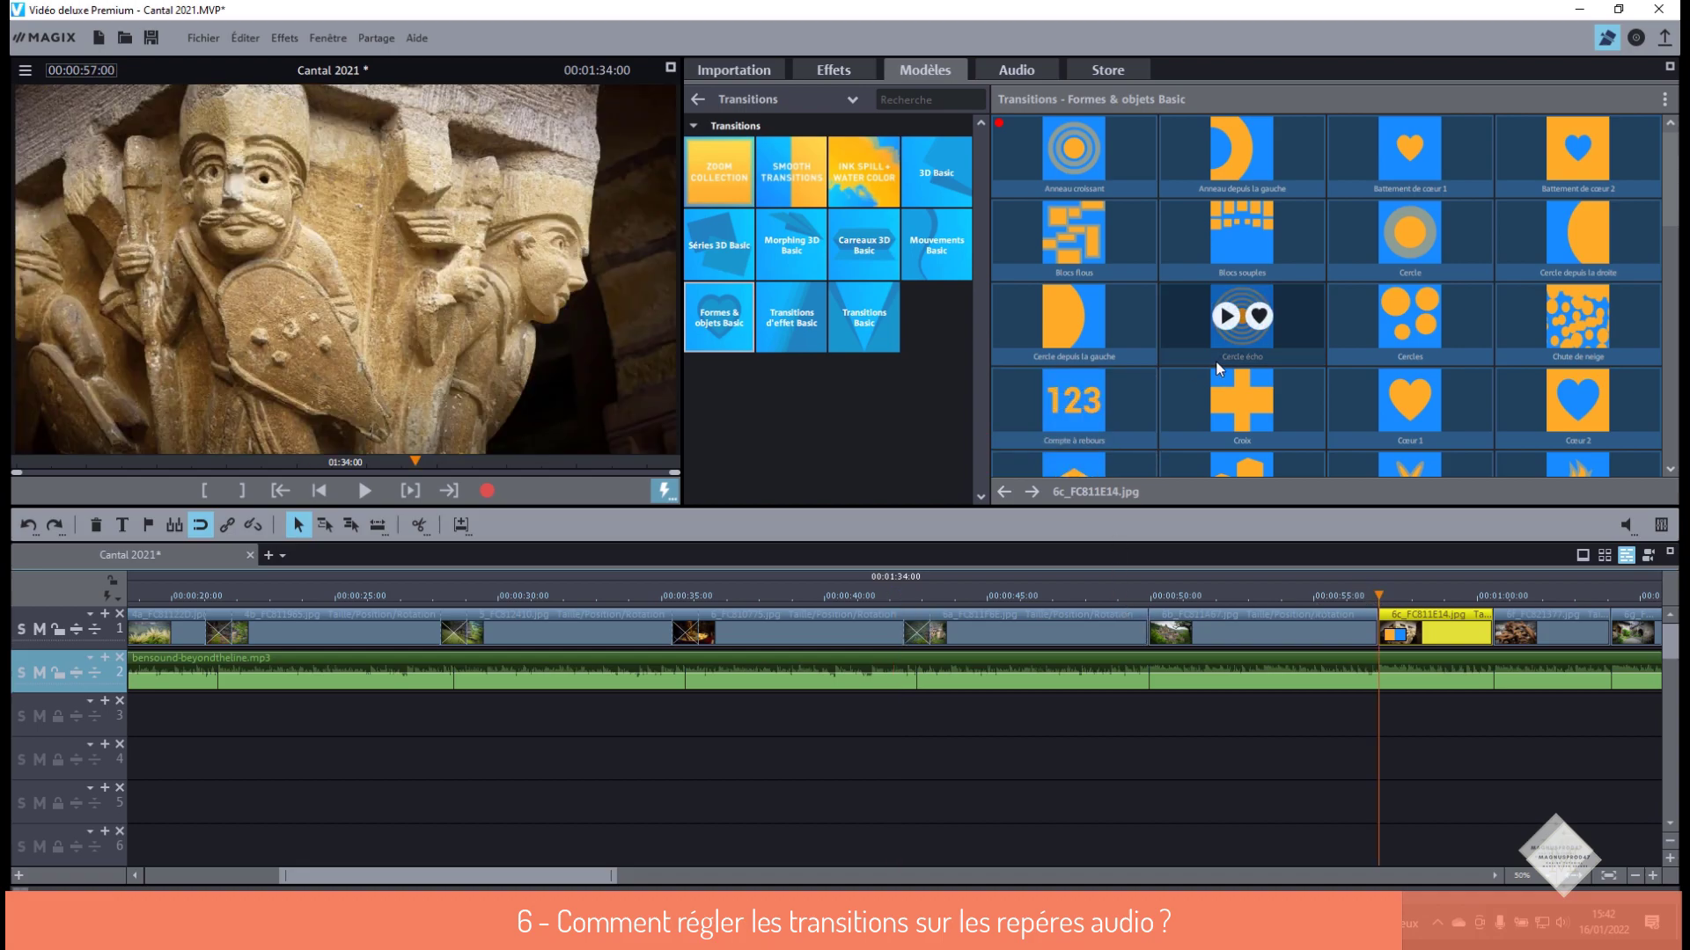
scroll(1320, 421, "down", 6)
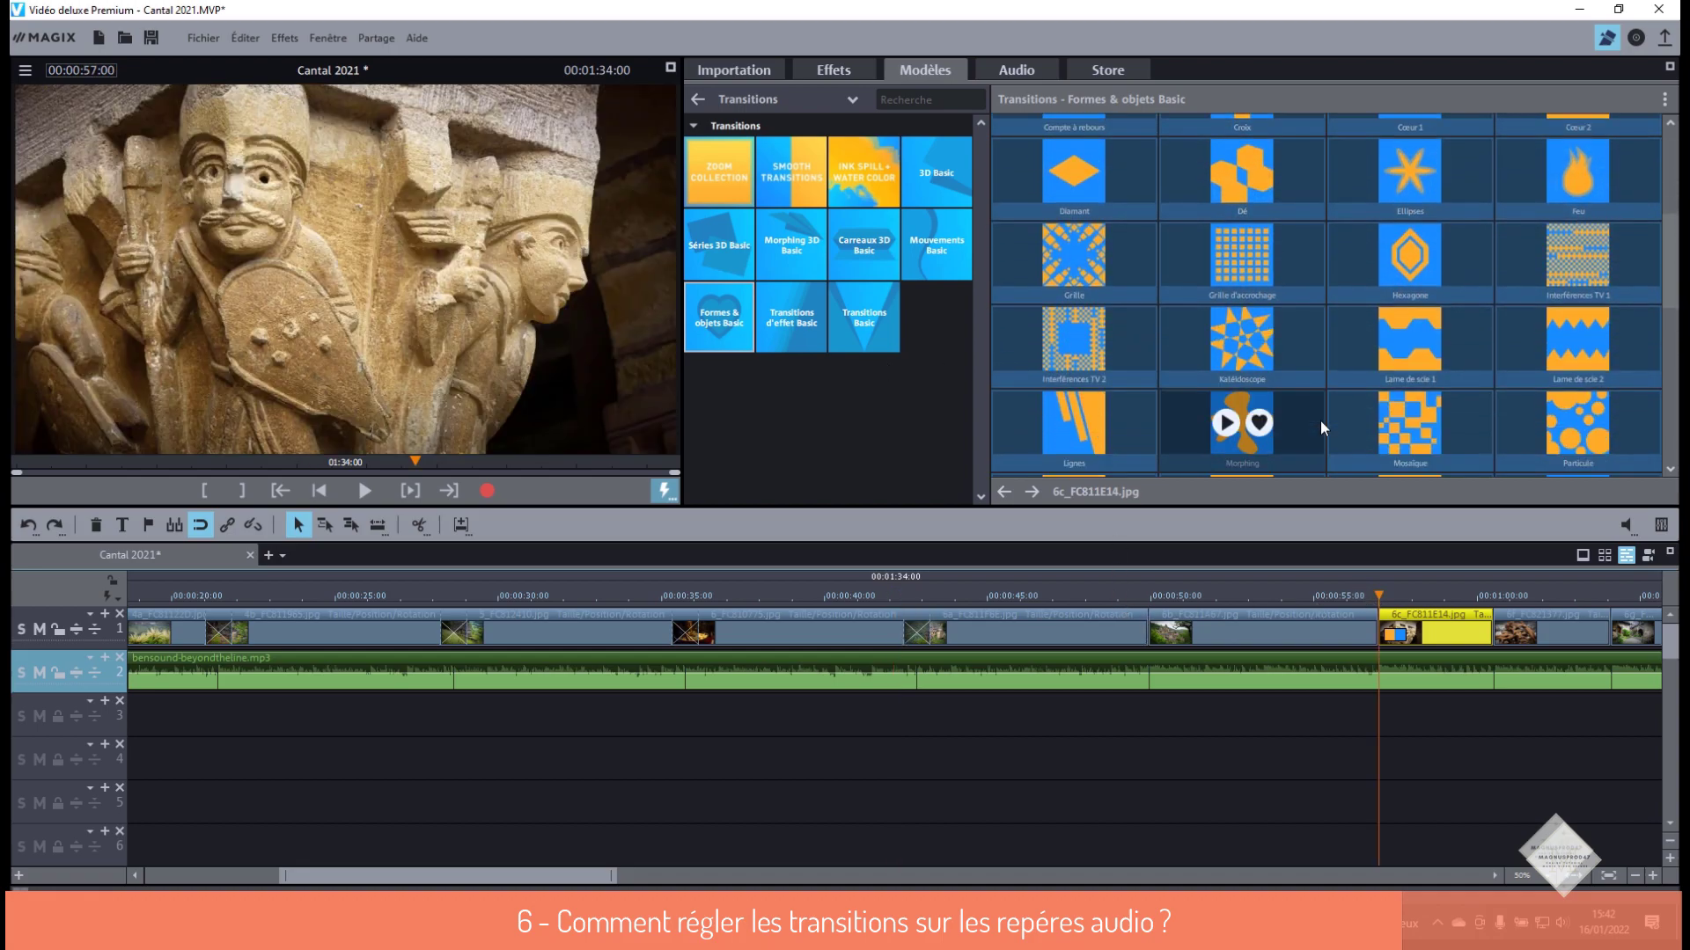
left_click(791, 318)
mouse_move(1074, 154)
left_mouse_down()
mouse_move(1153, 631)
mouse_move(1149, 595)
mouse_move(882, 598)
left_mouse_up()
- Centre the transition between photos 6 and 6a on its audio marker and inspect it at 00:00:42:23
left_click(918, 628)
left_click(918, 622)
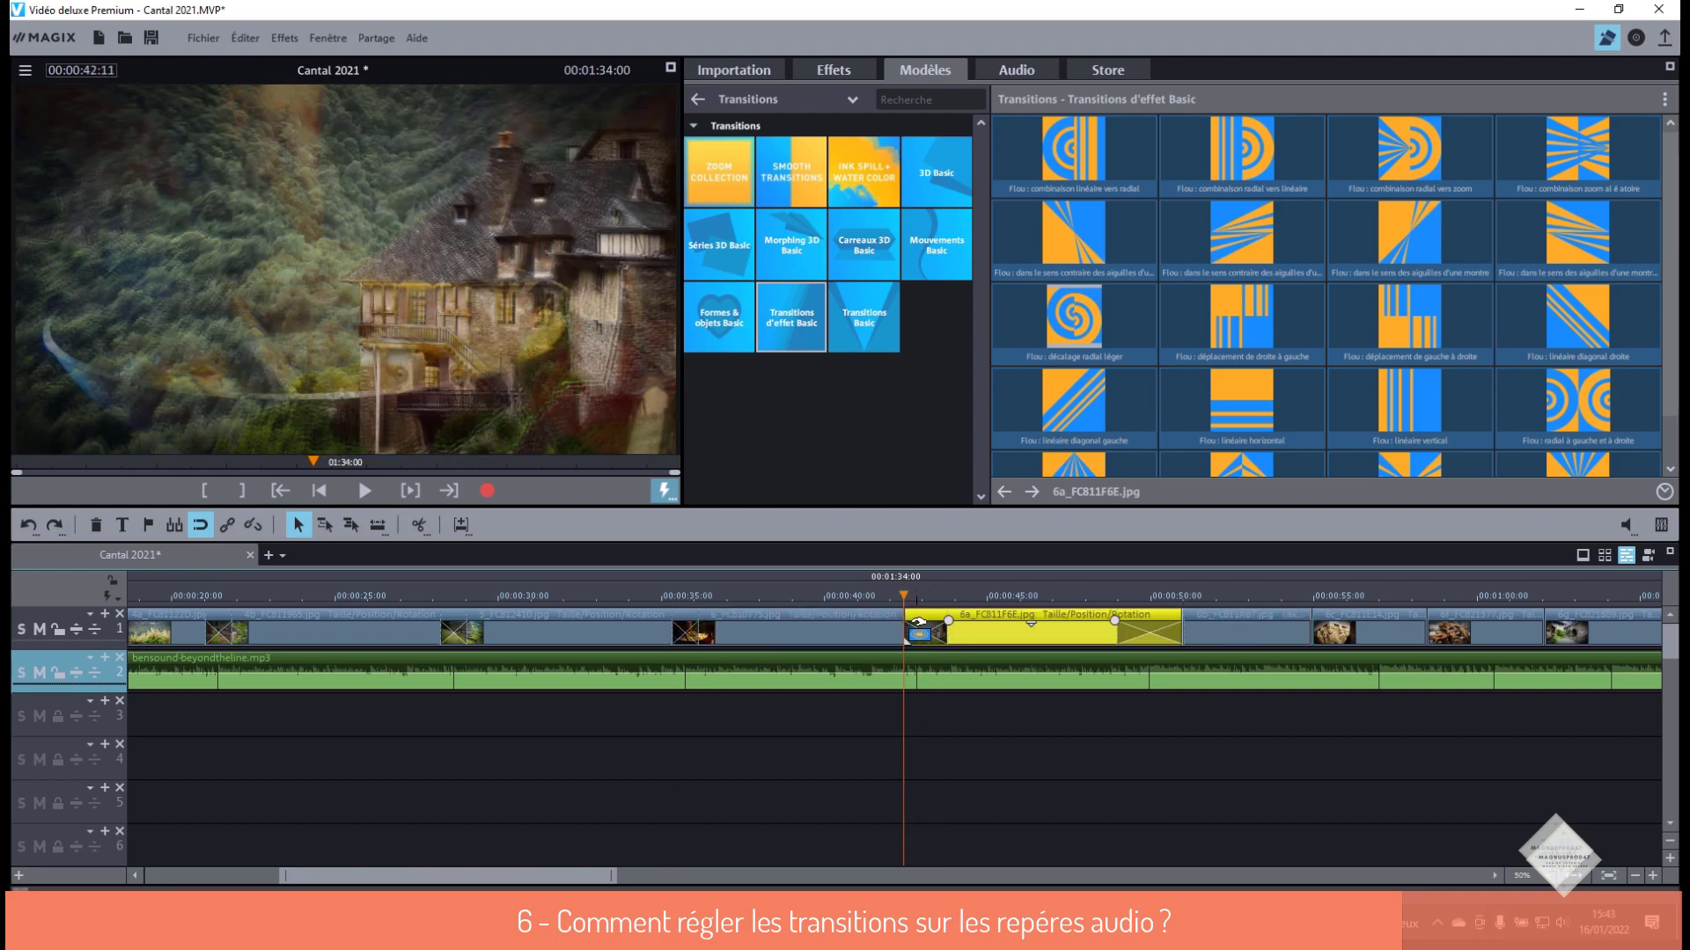
left_click(906, 630)
scroll(889, 616, "up", 2)
left_click_drag(982, 631, 955, 631)
left_click_drag(978, 597, 952, 631)
left_click_drag(1034, 596, 1154, 615)
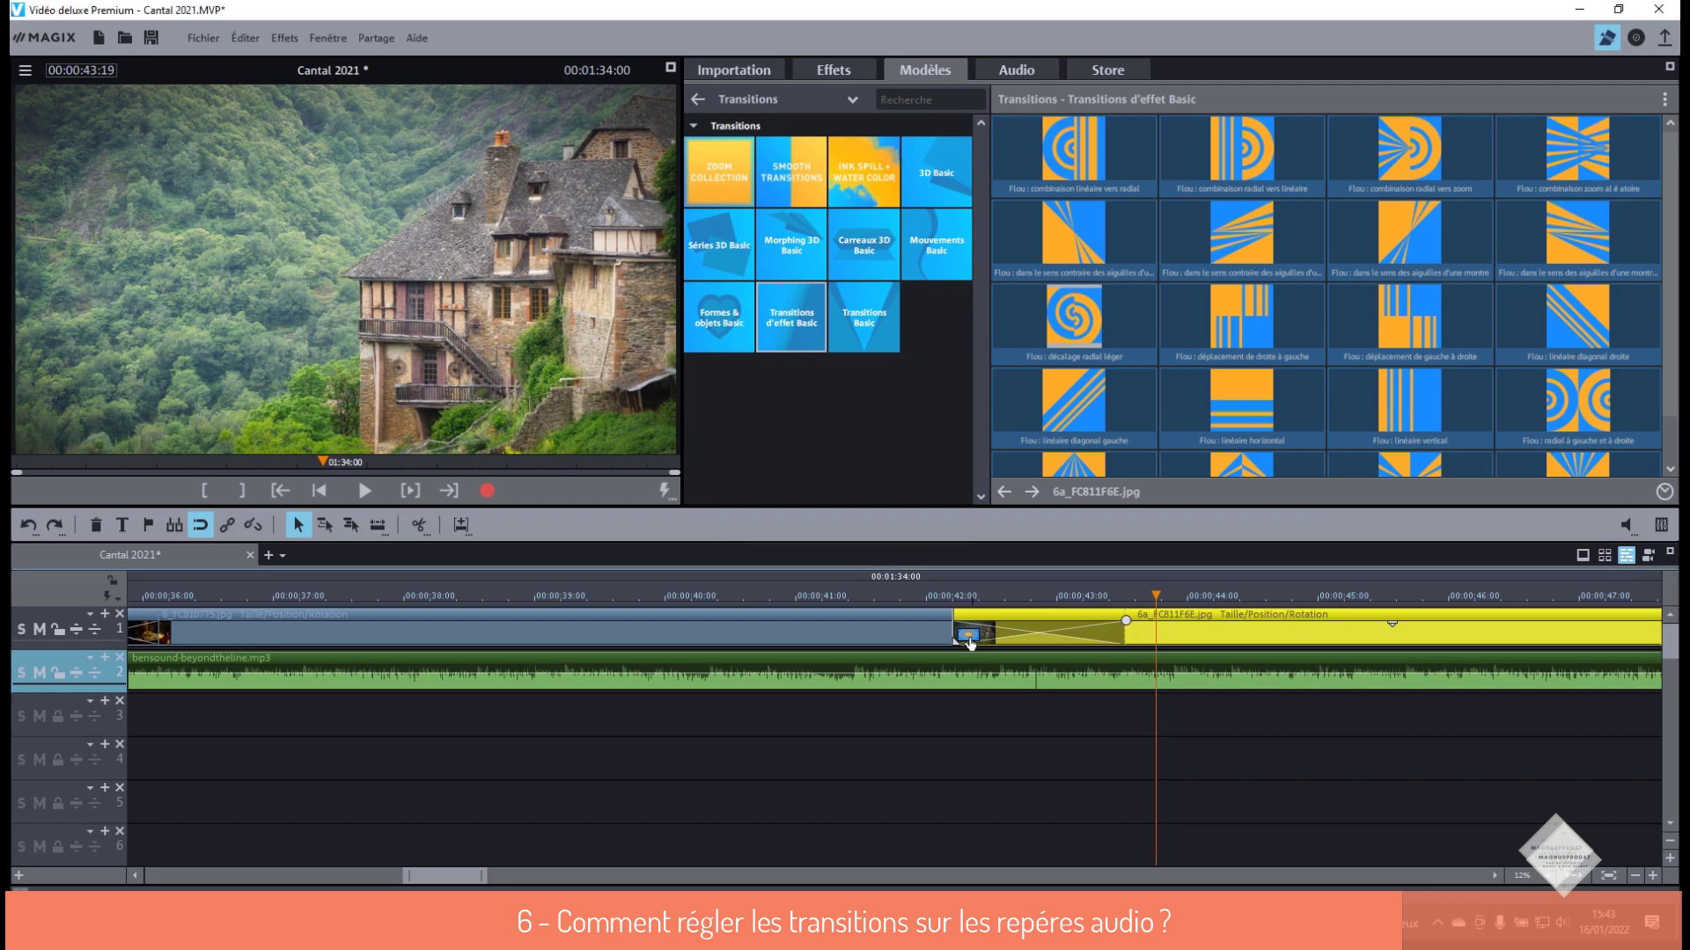
left_click_drag(1156, 601, 1043, 601)
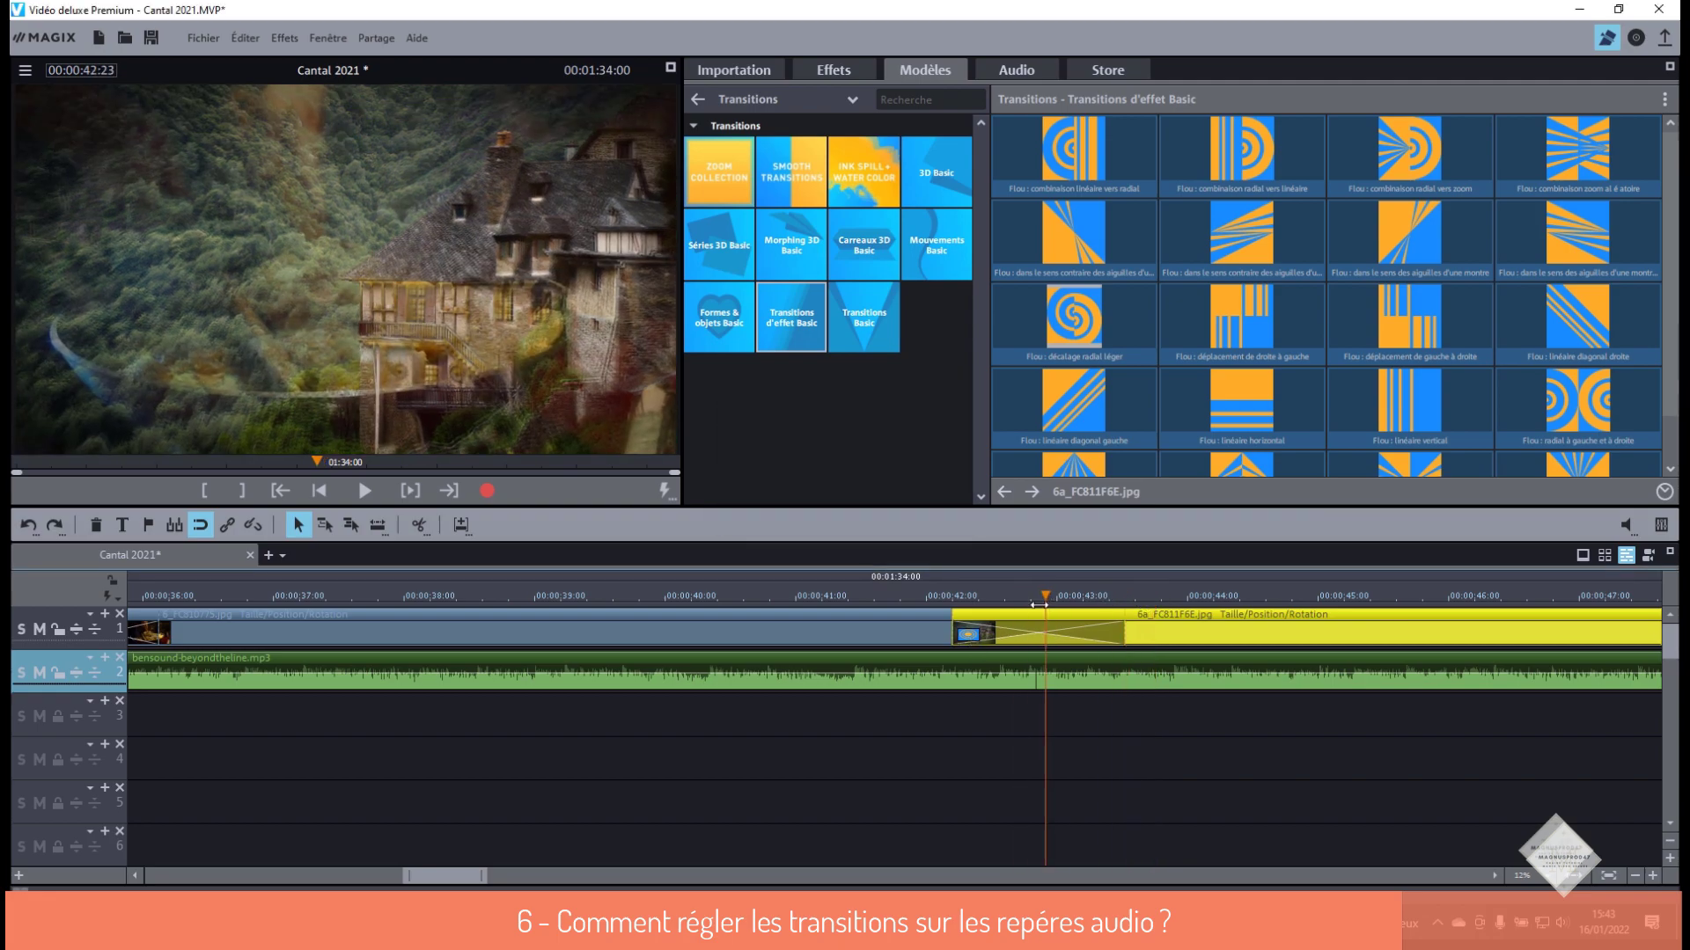
- Replace the transition between photos 6 and 6a with Coupure (aucun fondu) and preview the cut
right_click(974, 633)
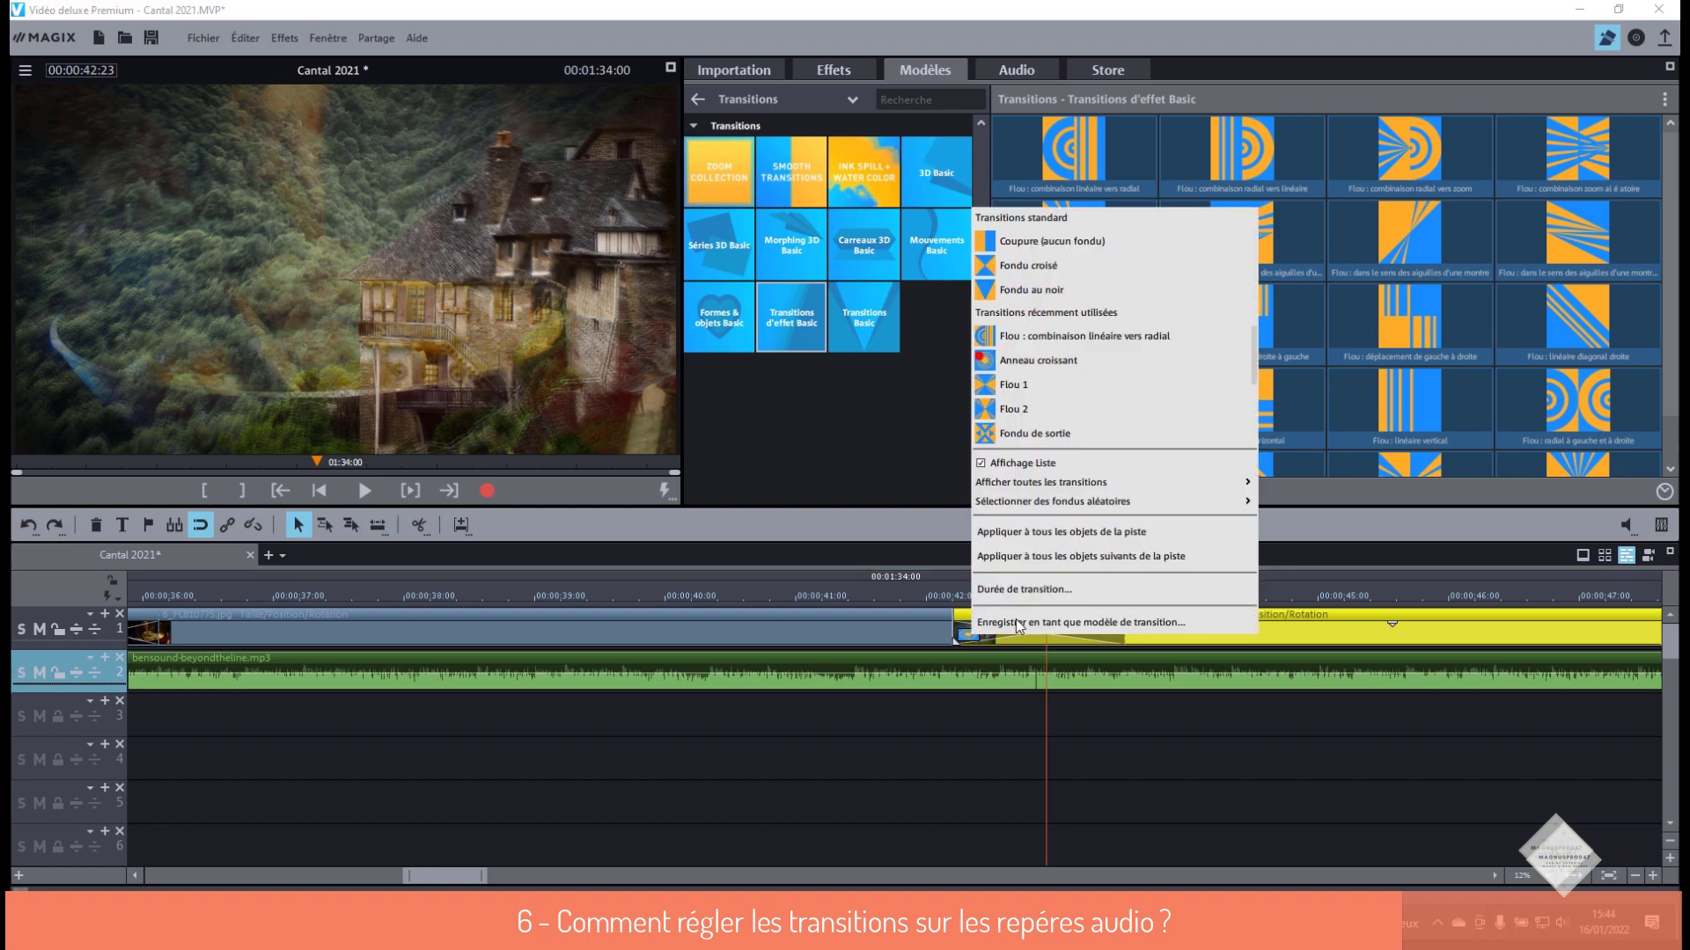
left_click(1086, 239)
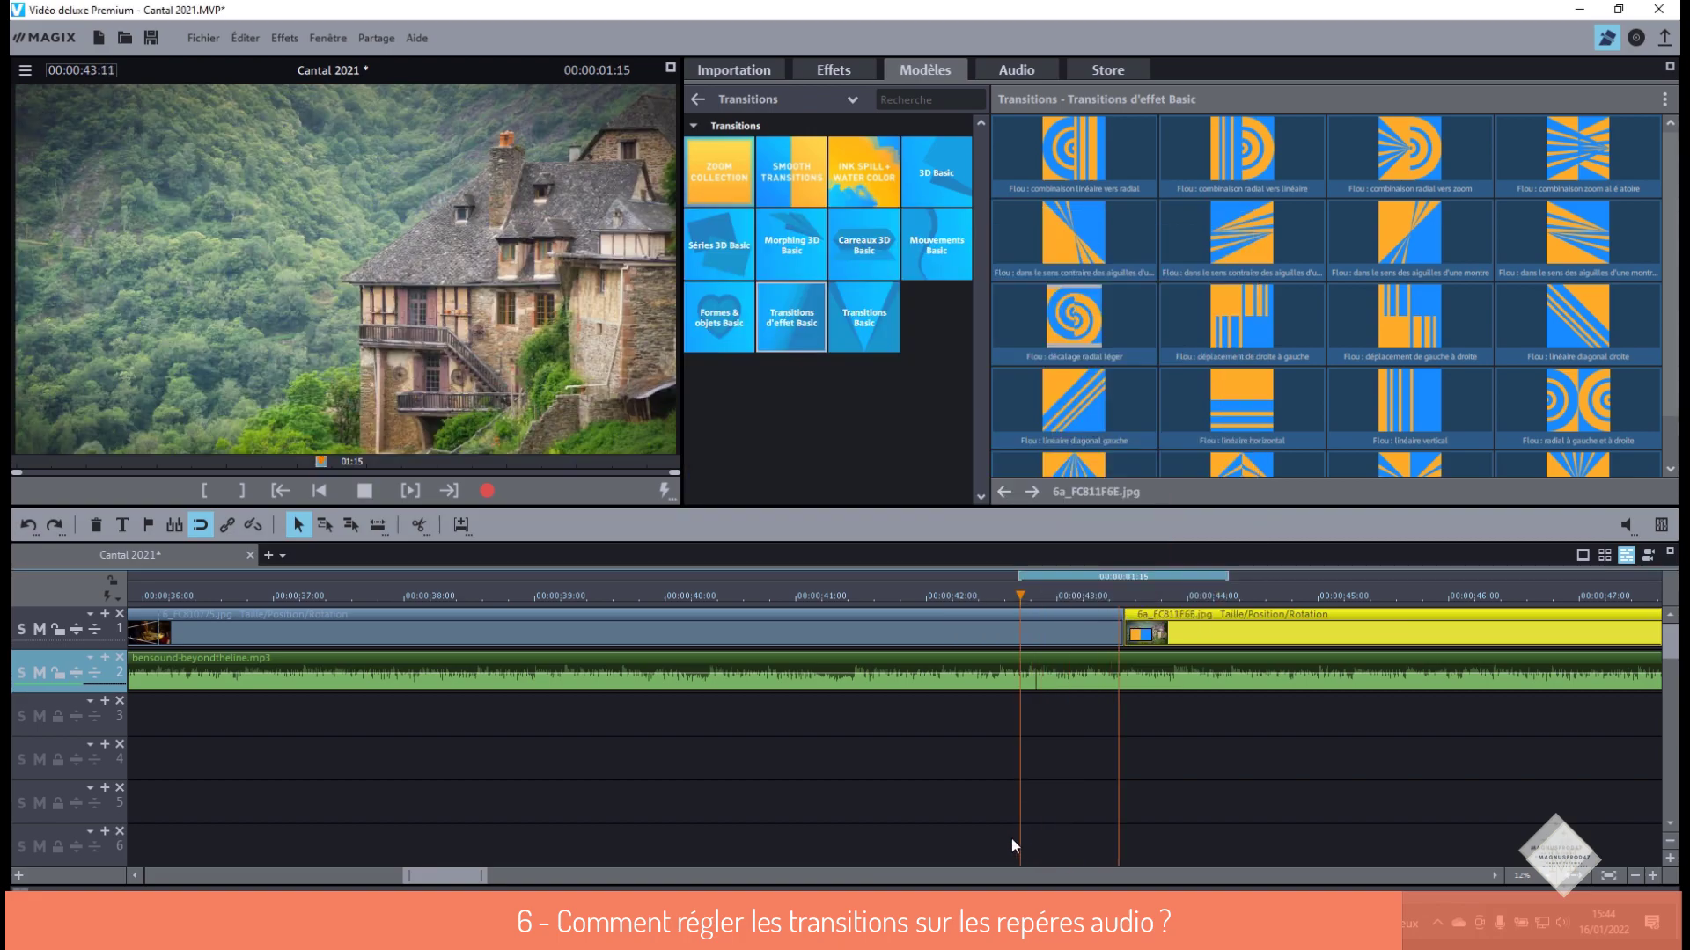
left_click(364, 491)
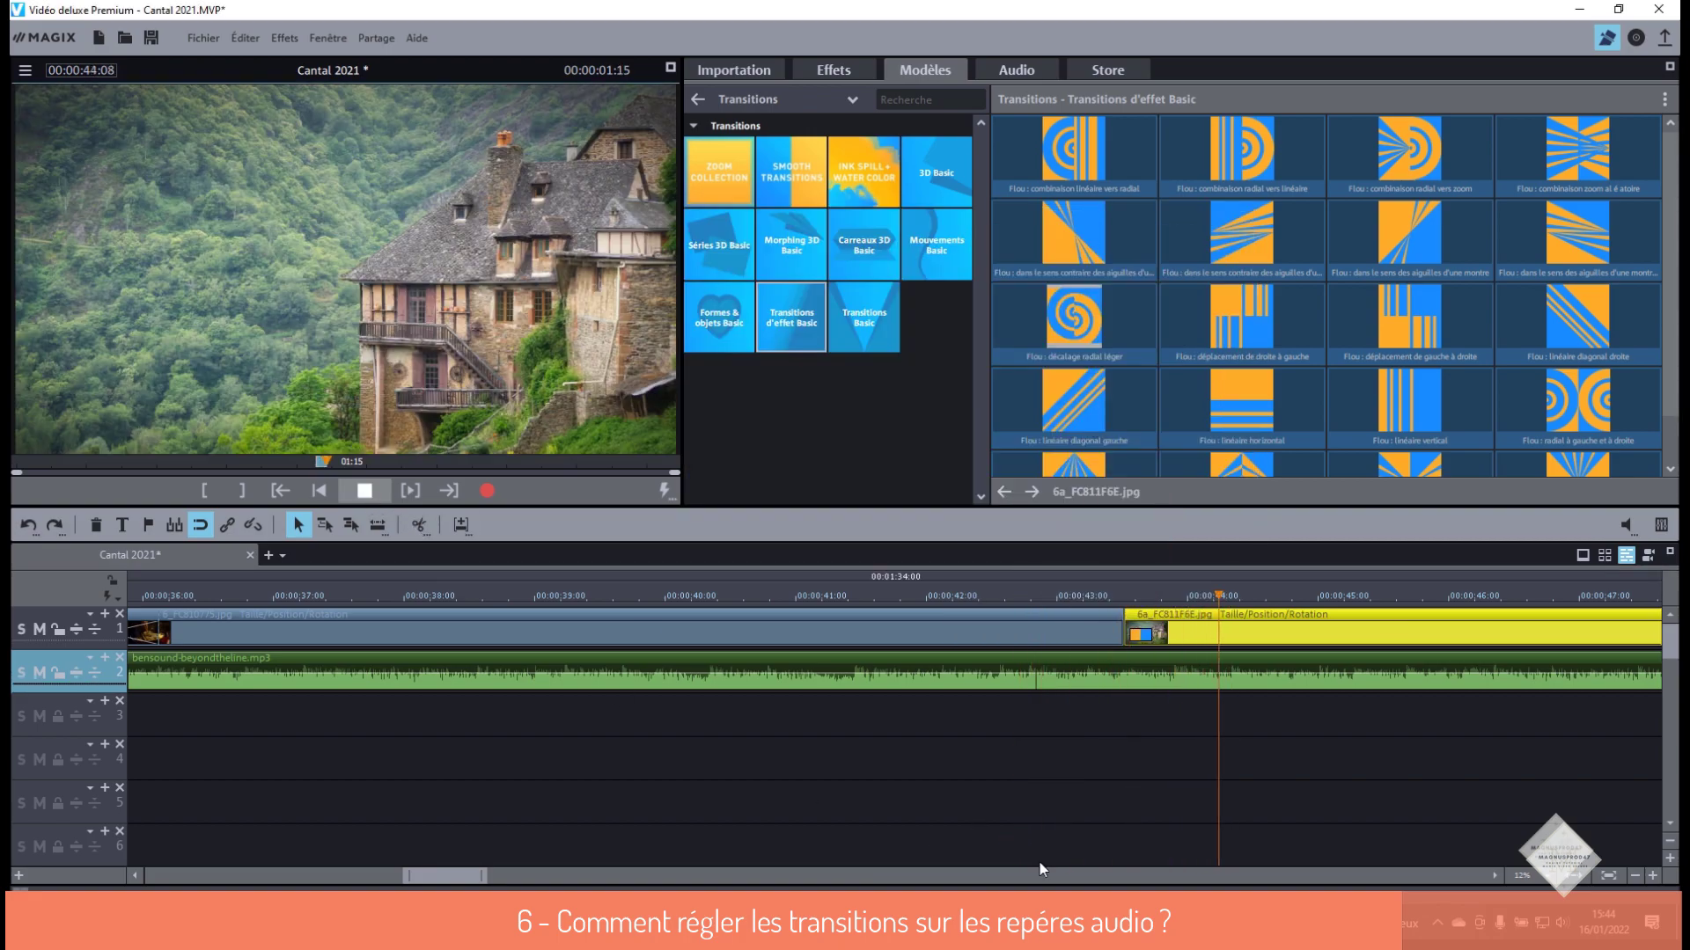
- Align the cut between photos 6 and 6a with its audio marker and centre the 6a–6b transition on the next marker
left_click(1633, 876)
left_click(1634, 876)
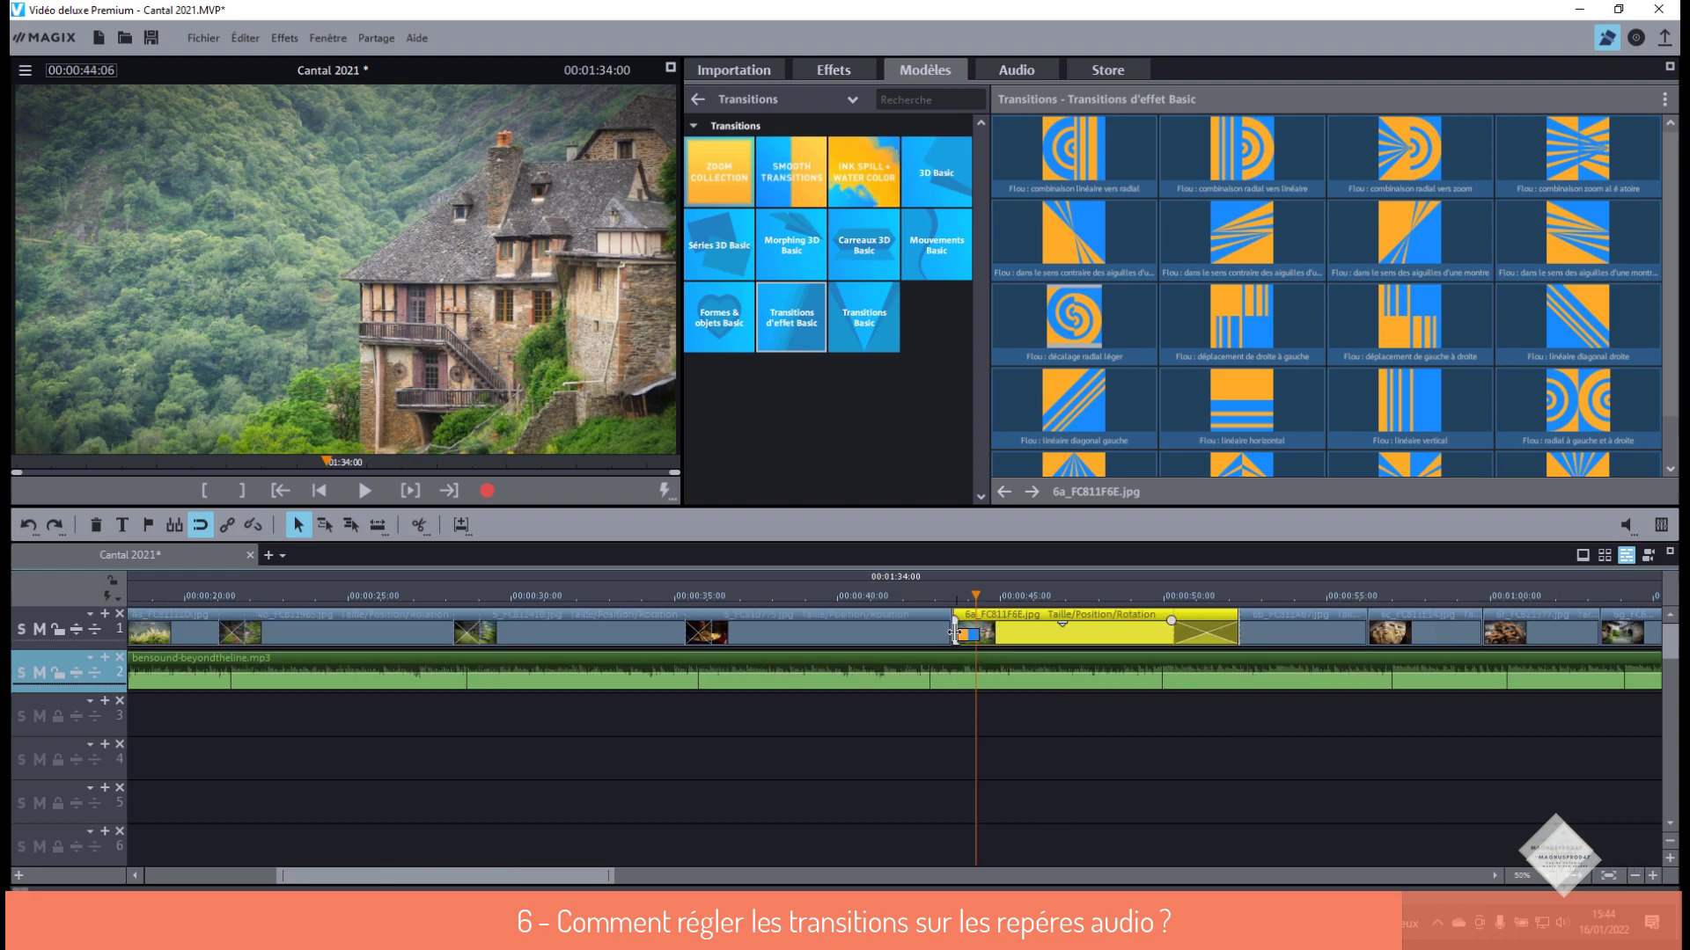
left_click_drag(954, 630, 930, 630)
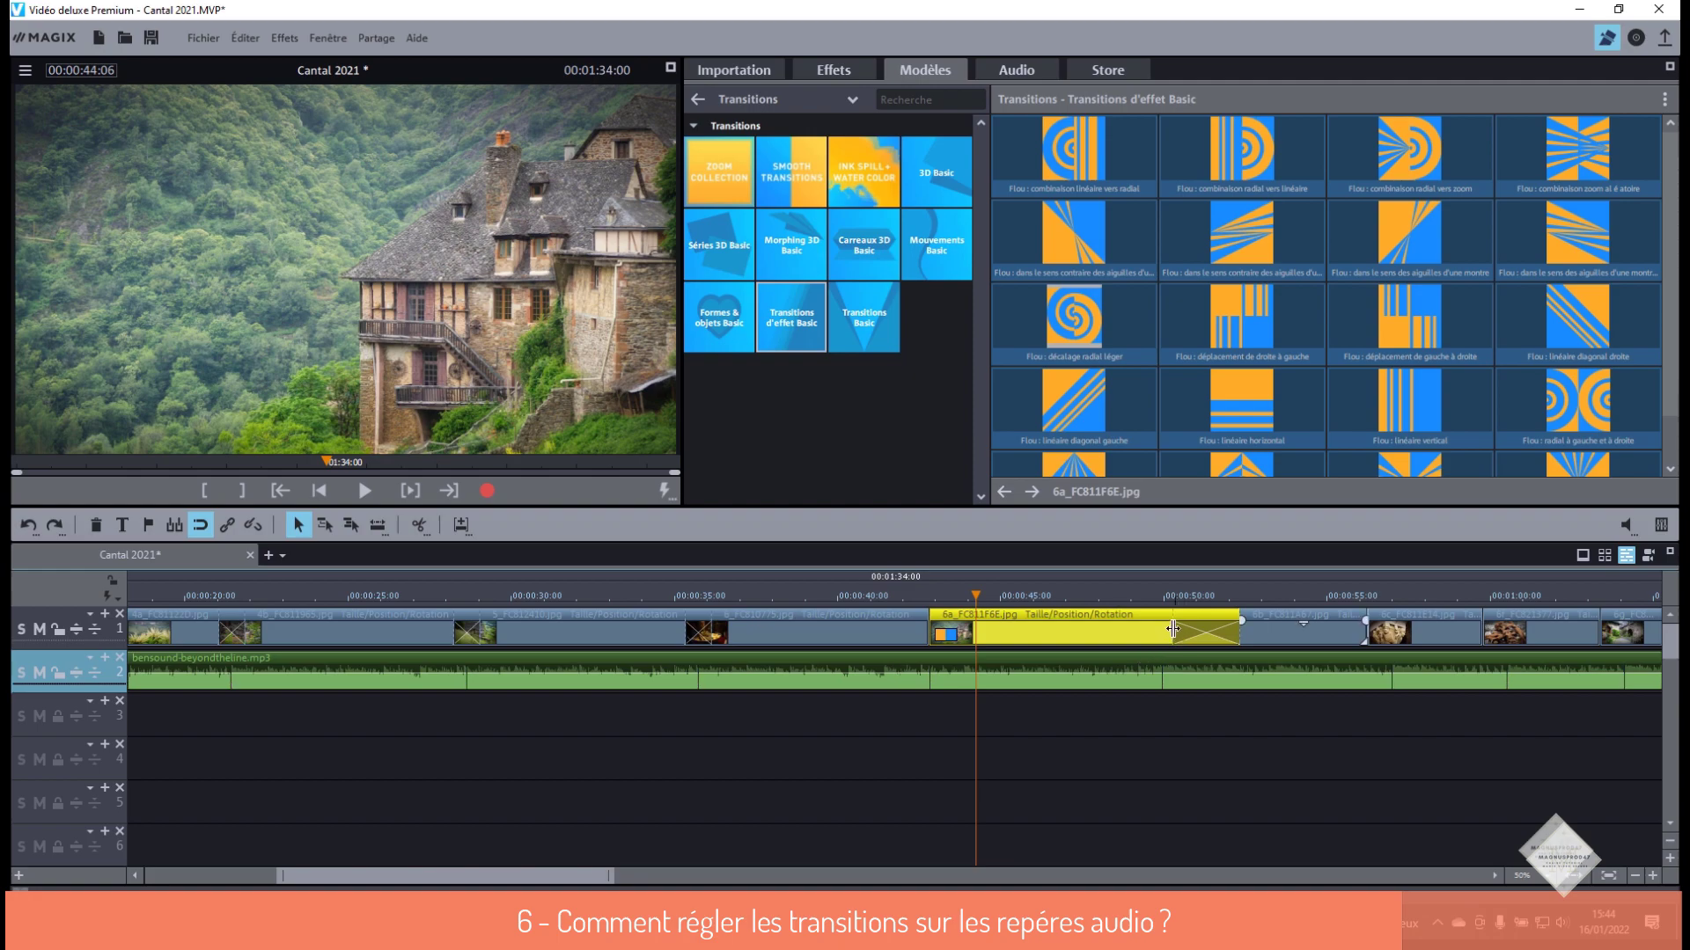
left_click_drag(1174, 629, 1132, 634)
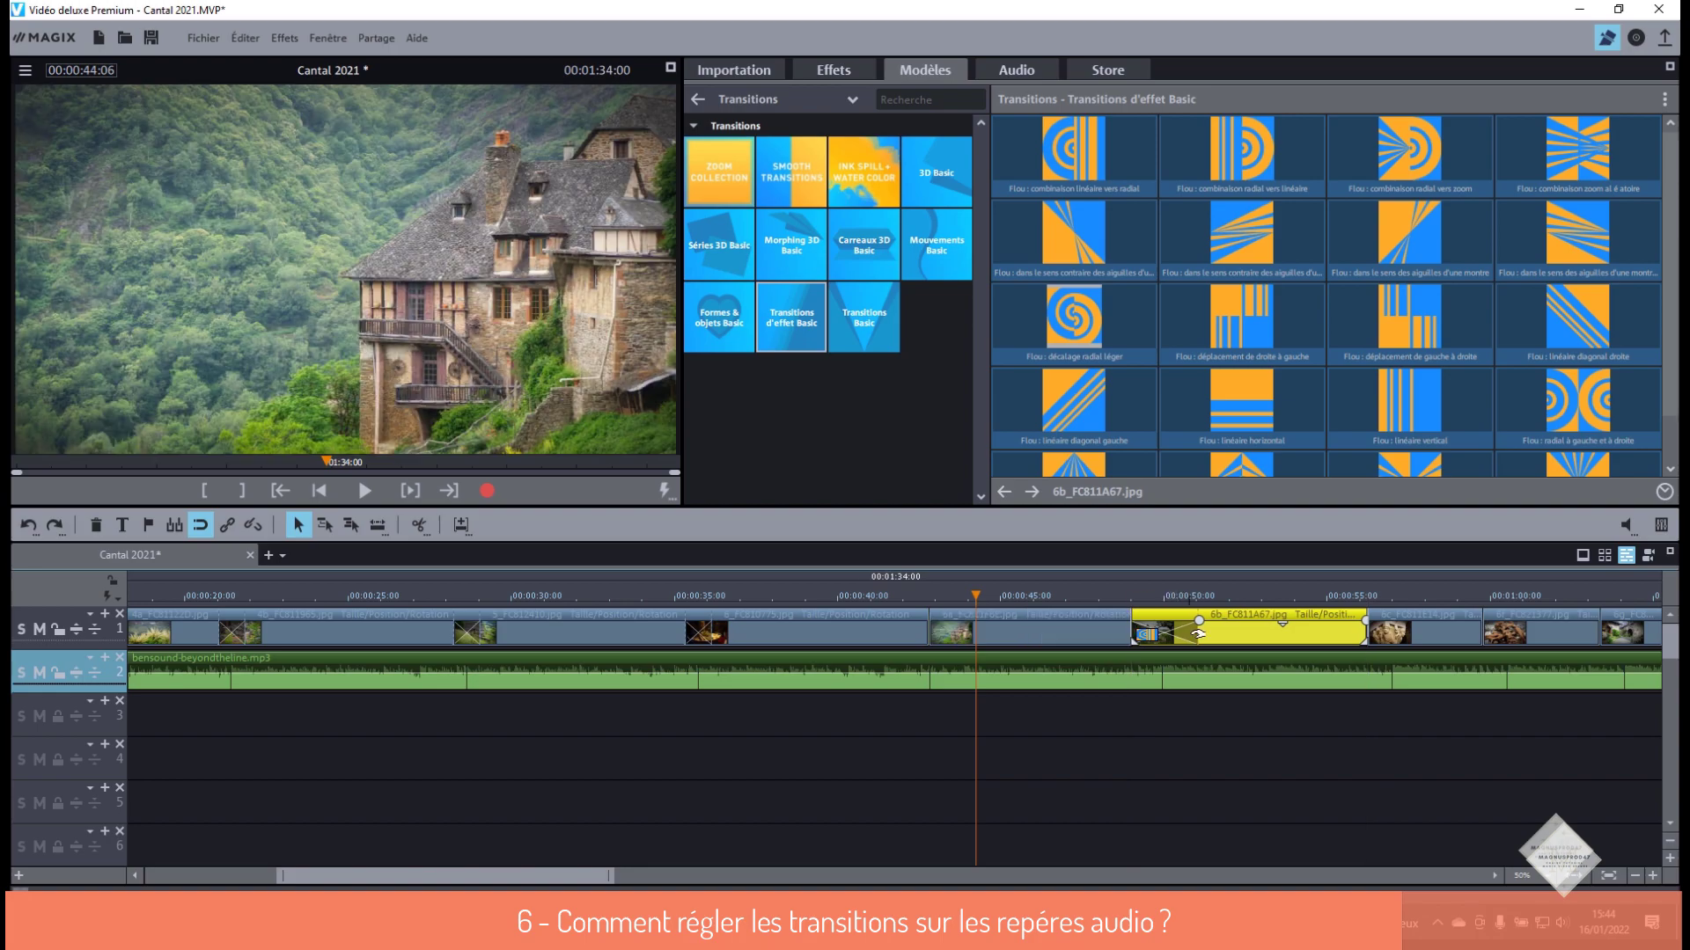
left_click(1194, 630)
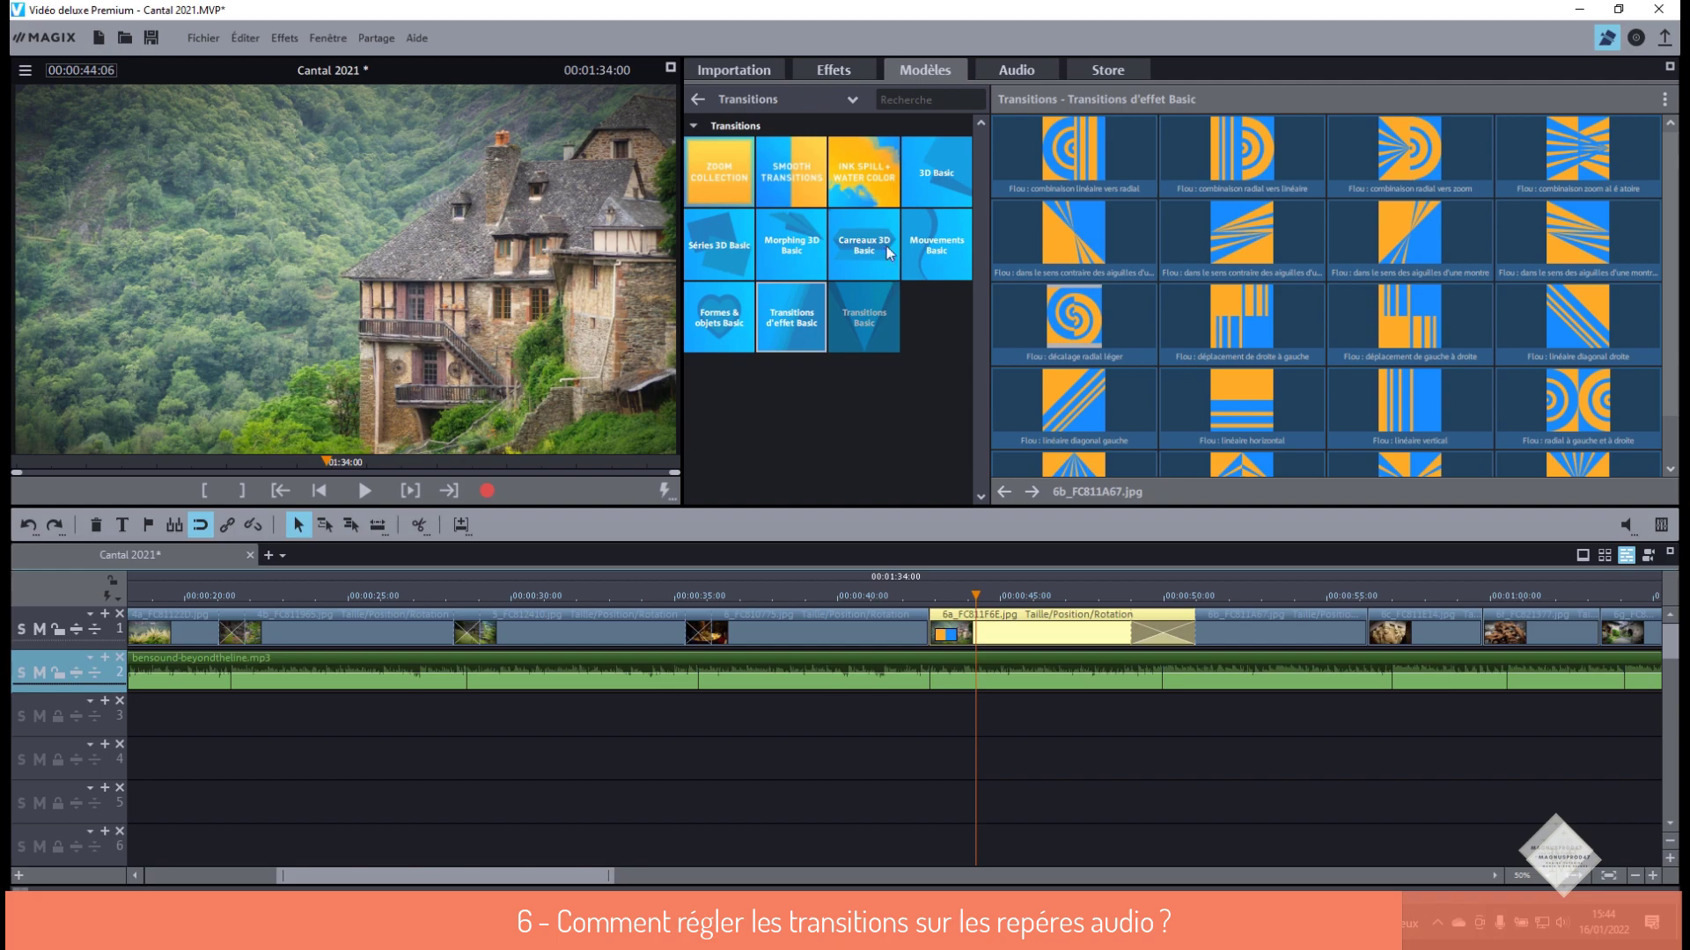
- Add the Fondu de couleurs transition between photos 6 and 6a and recentre the 6a–6b transition on its audio marker
left_click(894, 327)
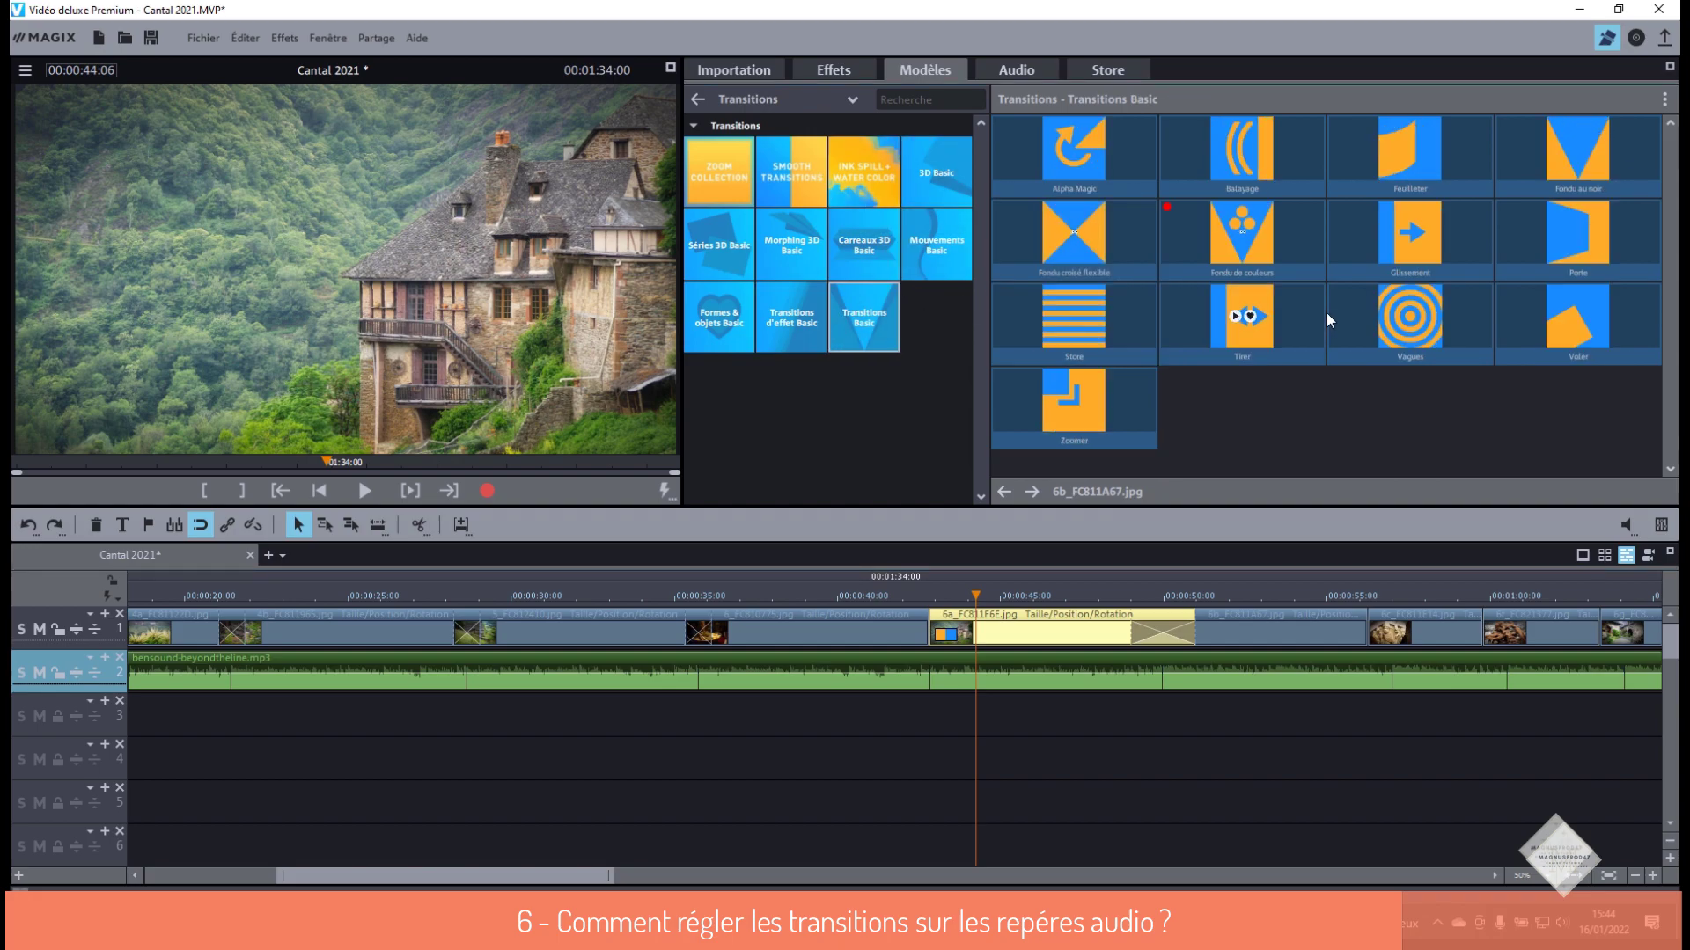
left_click_drag(1269, 256, 911, 631)
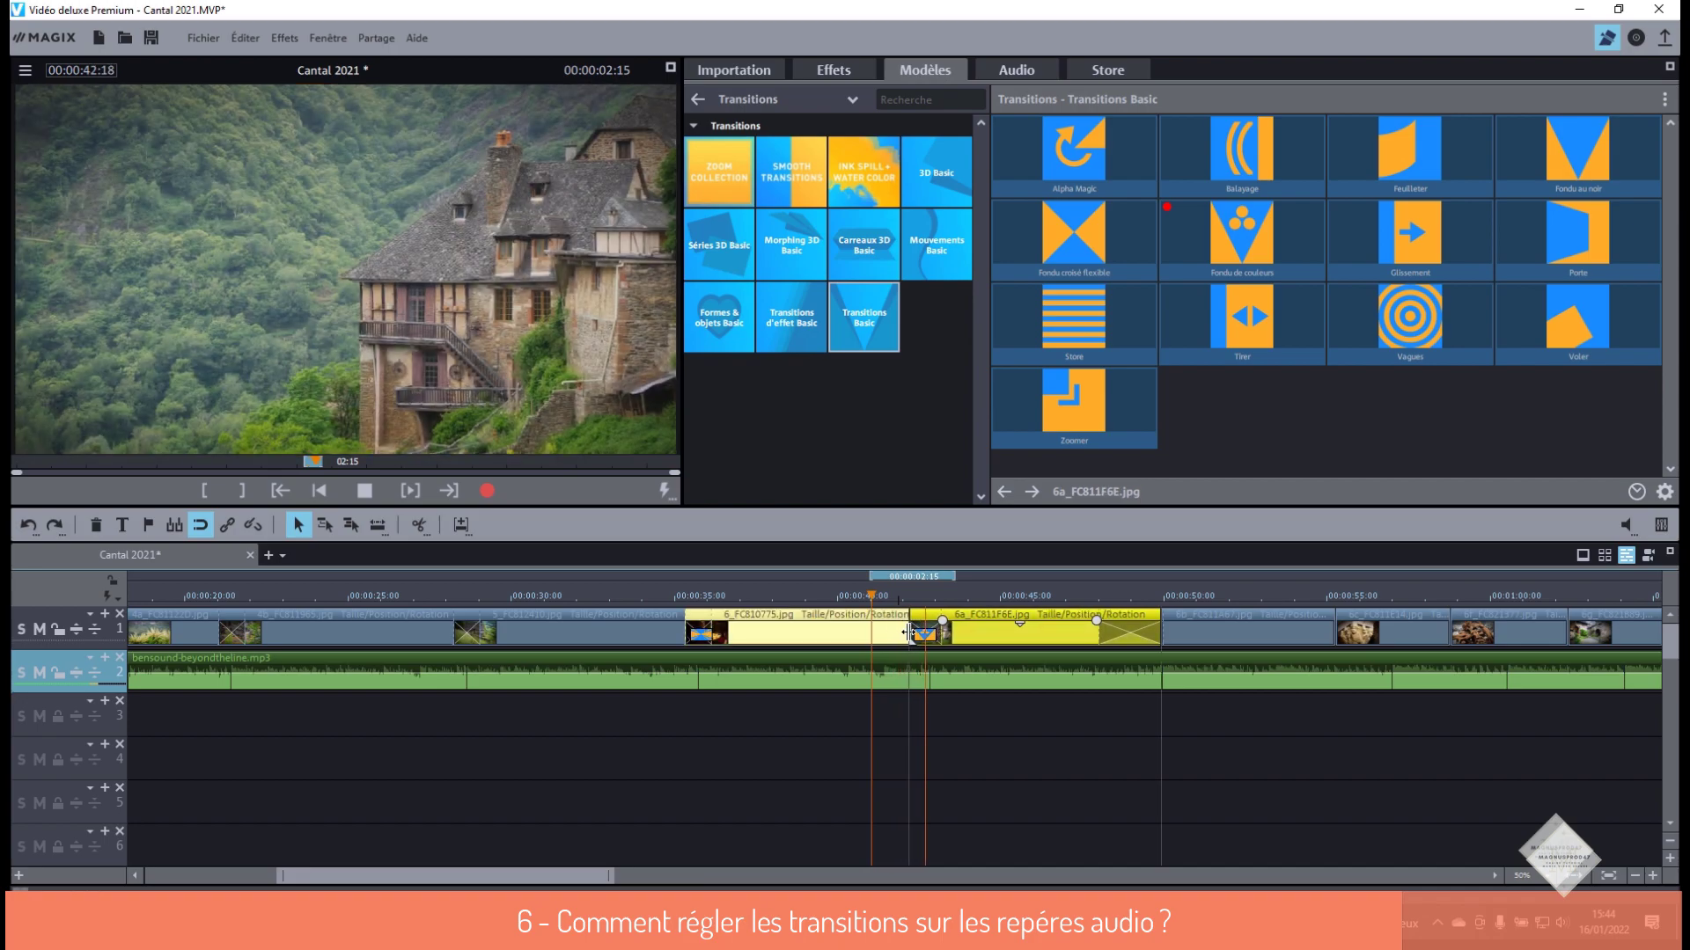
left_click(1095, 640)
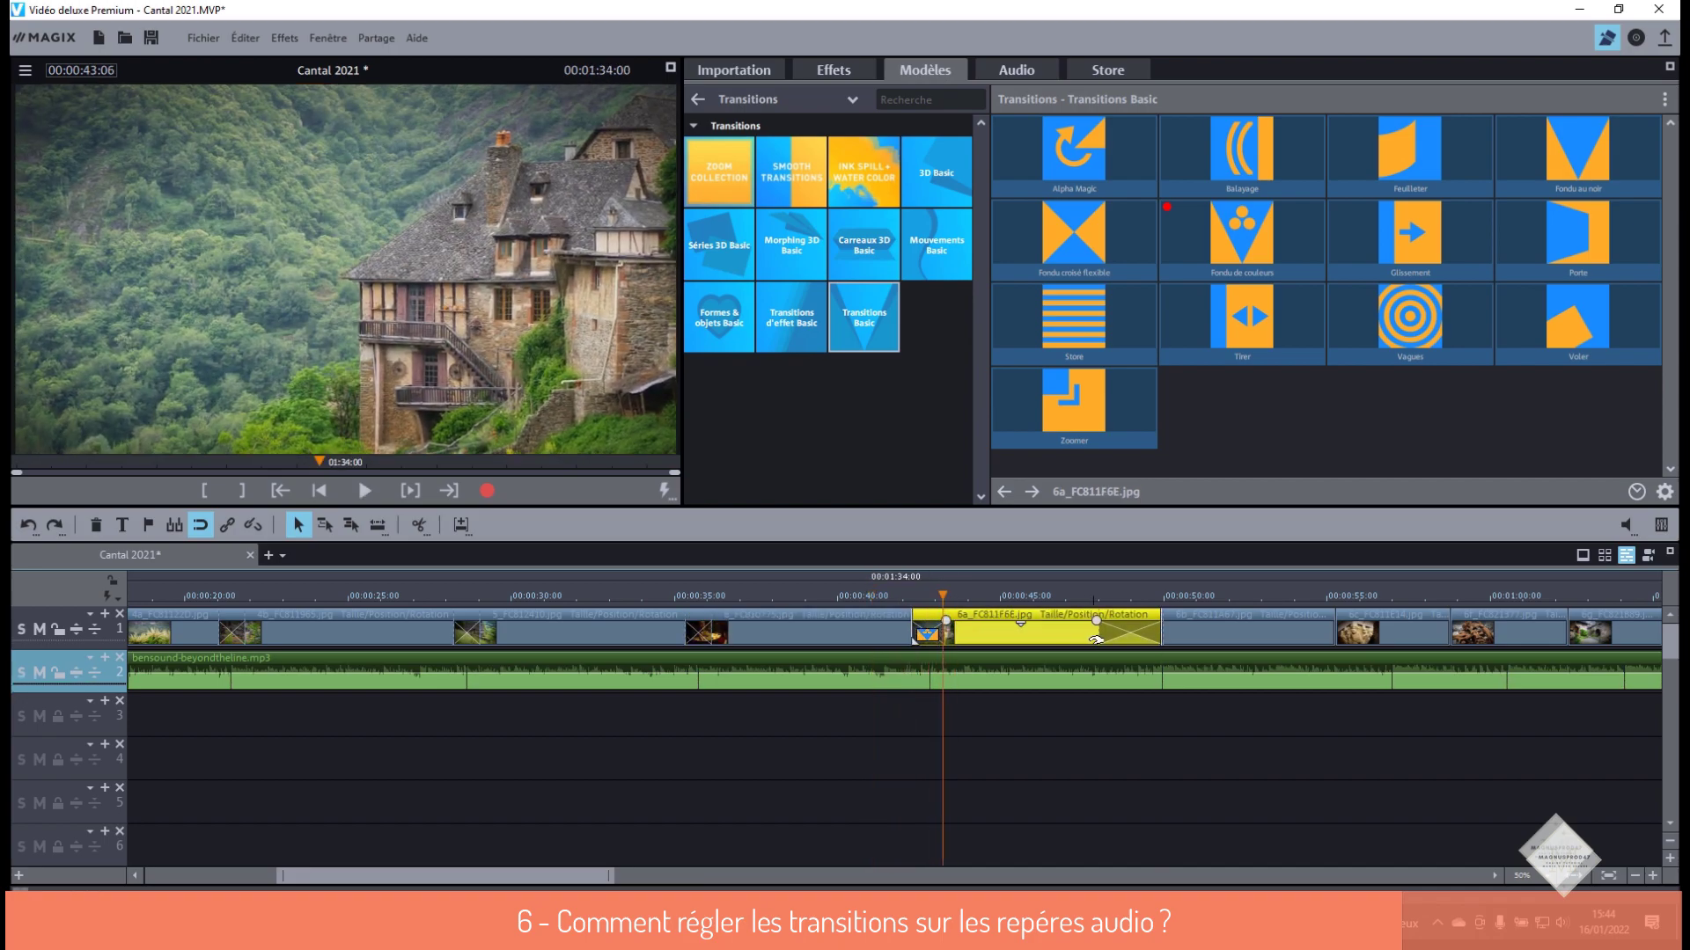
left_click_drag(1097, 633, 1129, 633)
left_click(1162, 596)
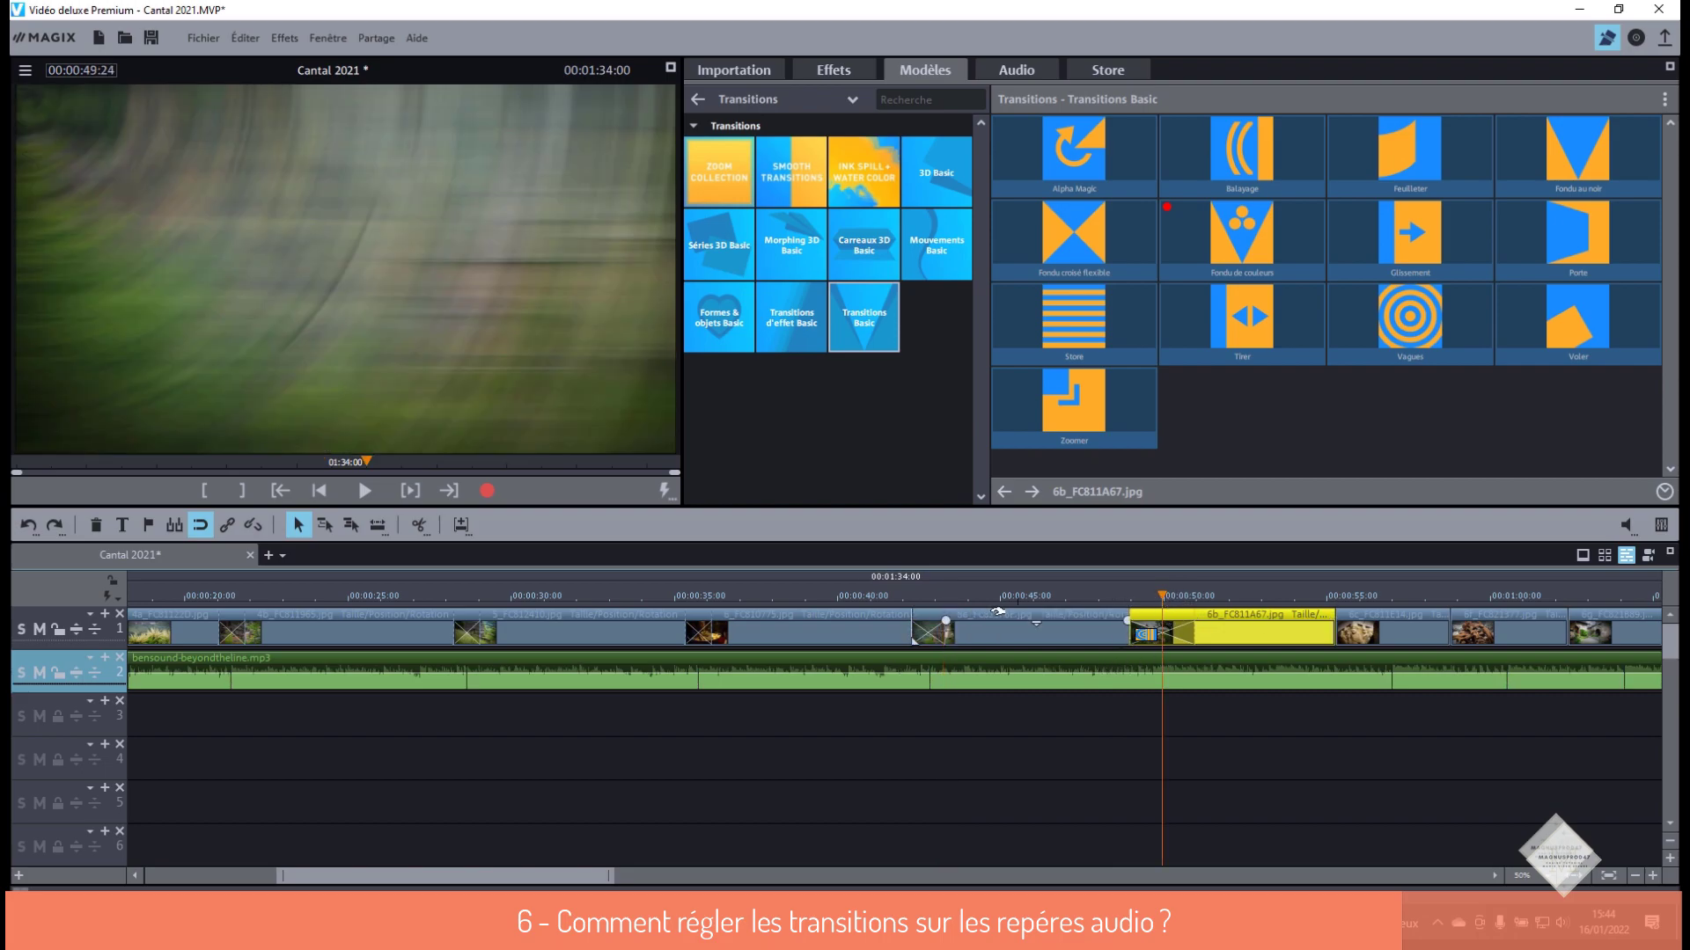
- Preview the transition between photos 6 and 6a from 00:00:41:24
left_click_drag(1156, 597, 899, 600)
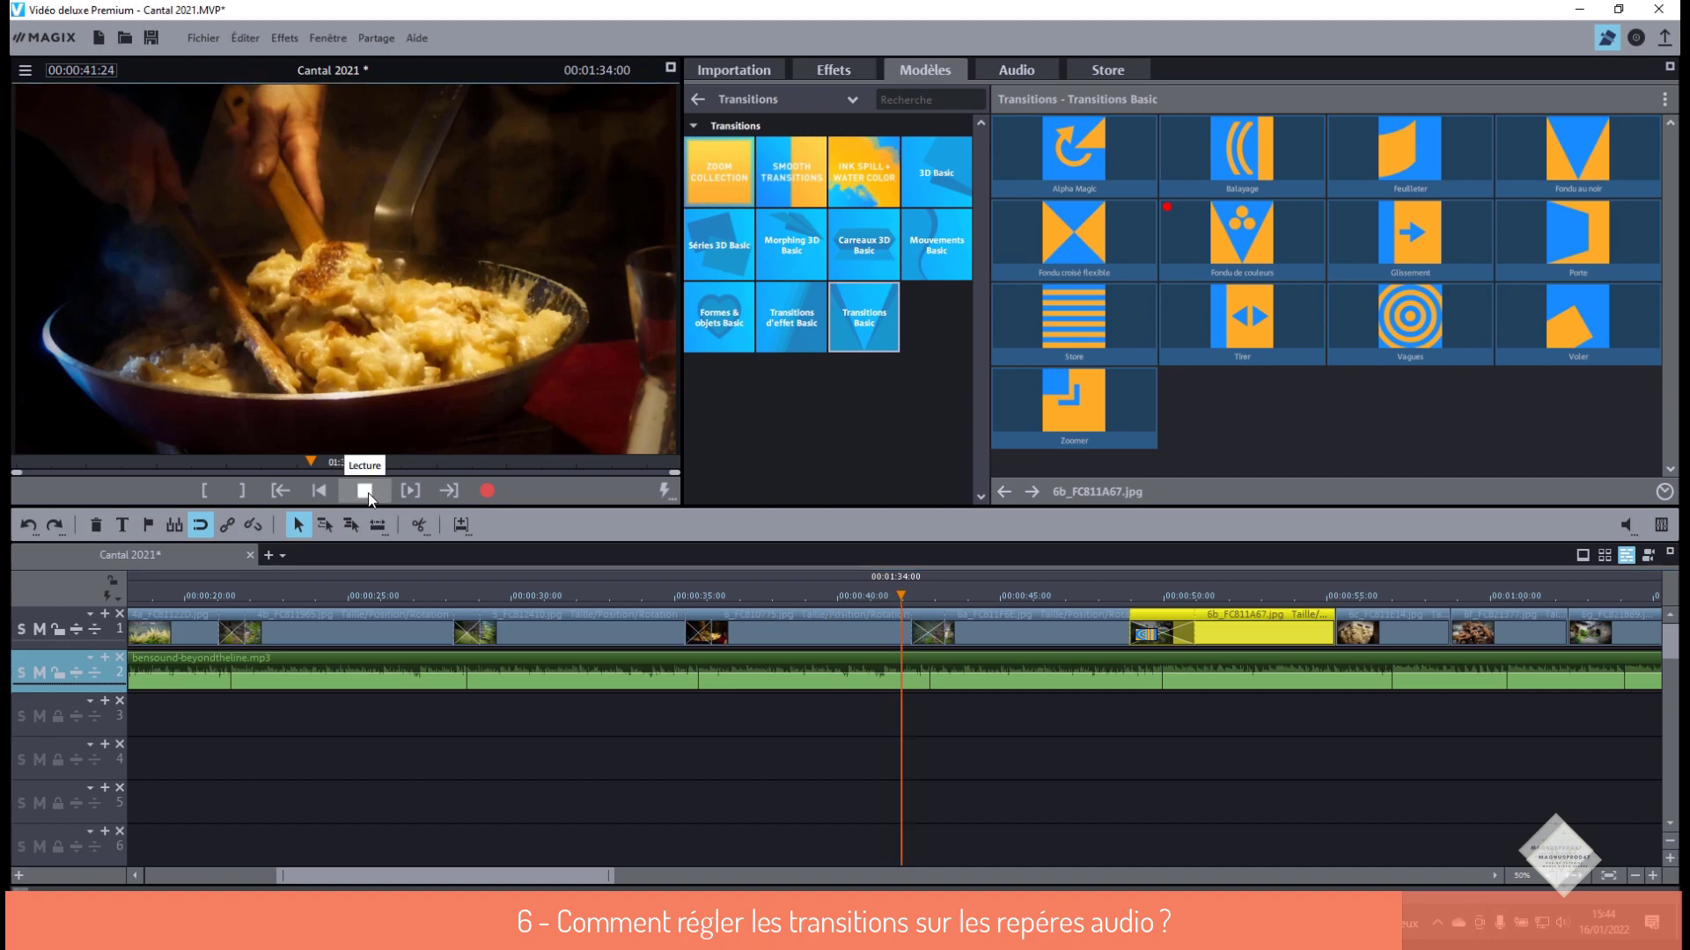
left_click(368, 493)
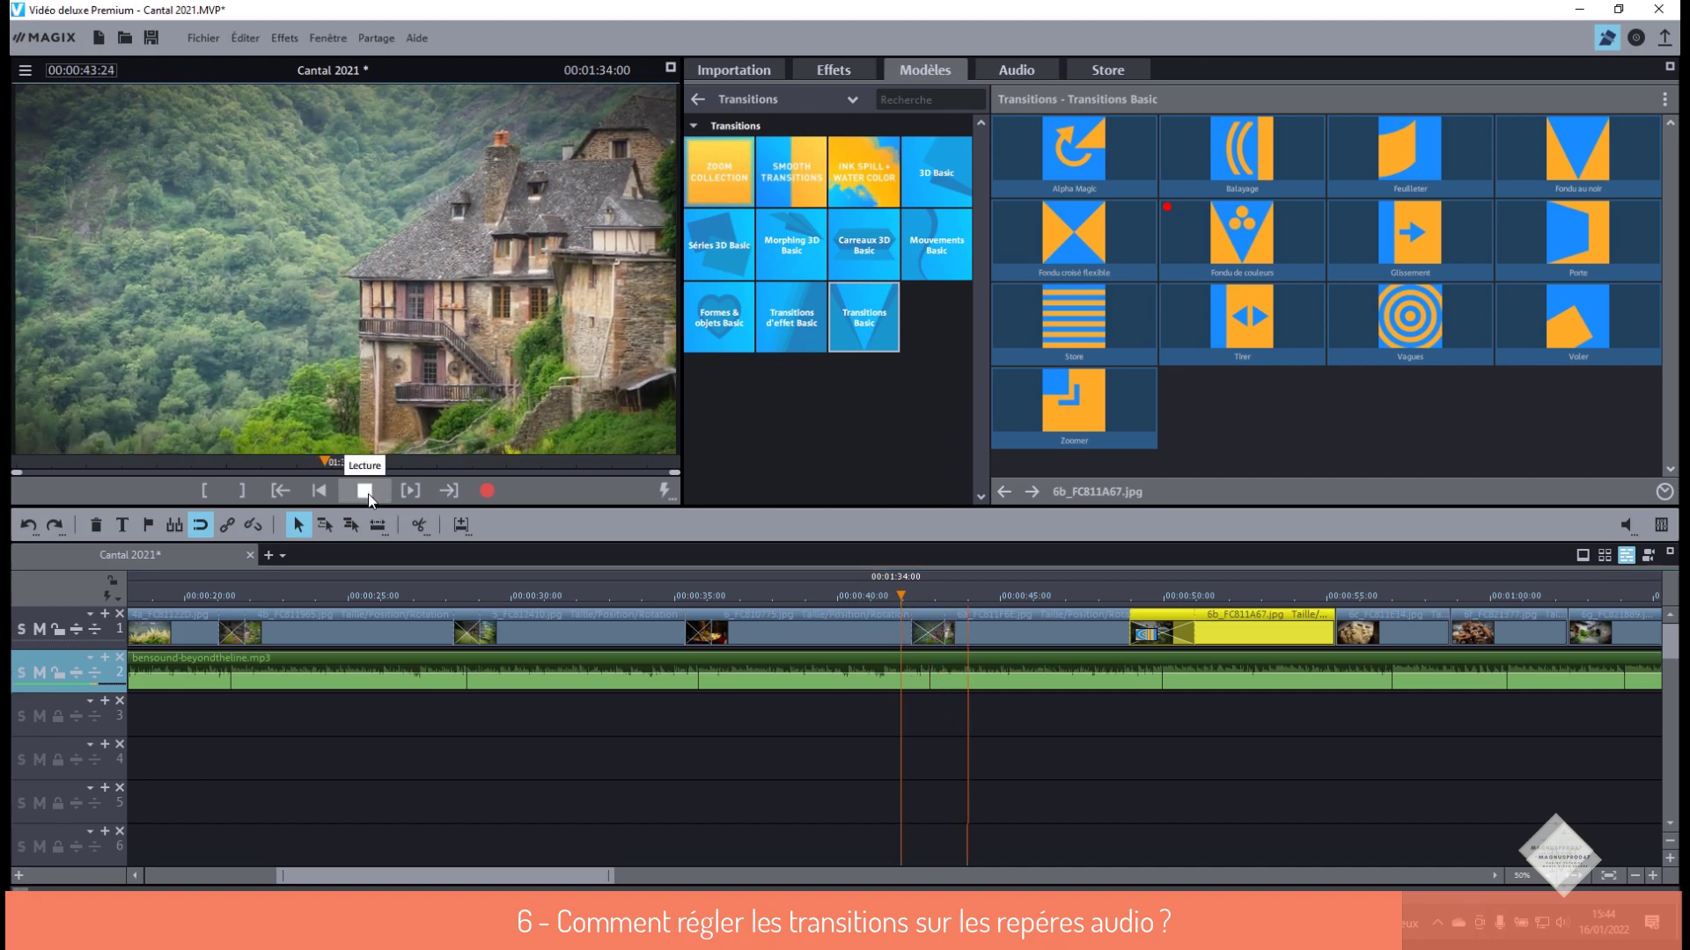
left_click(368, 493)
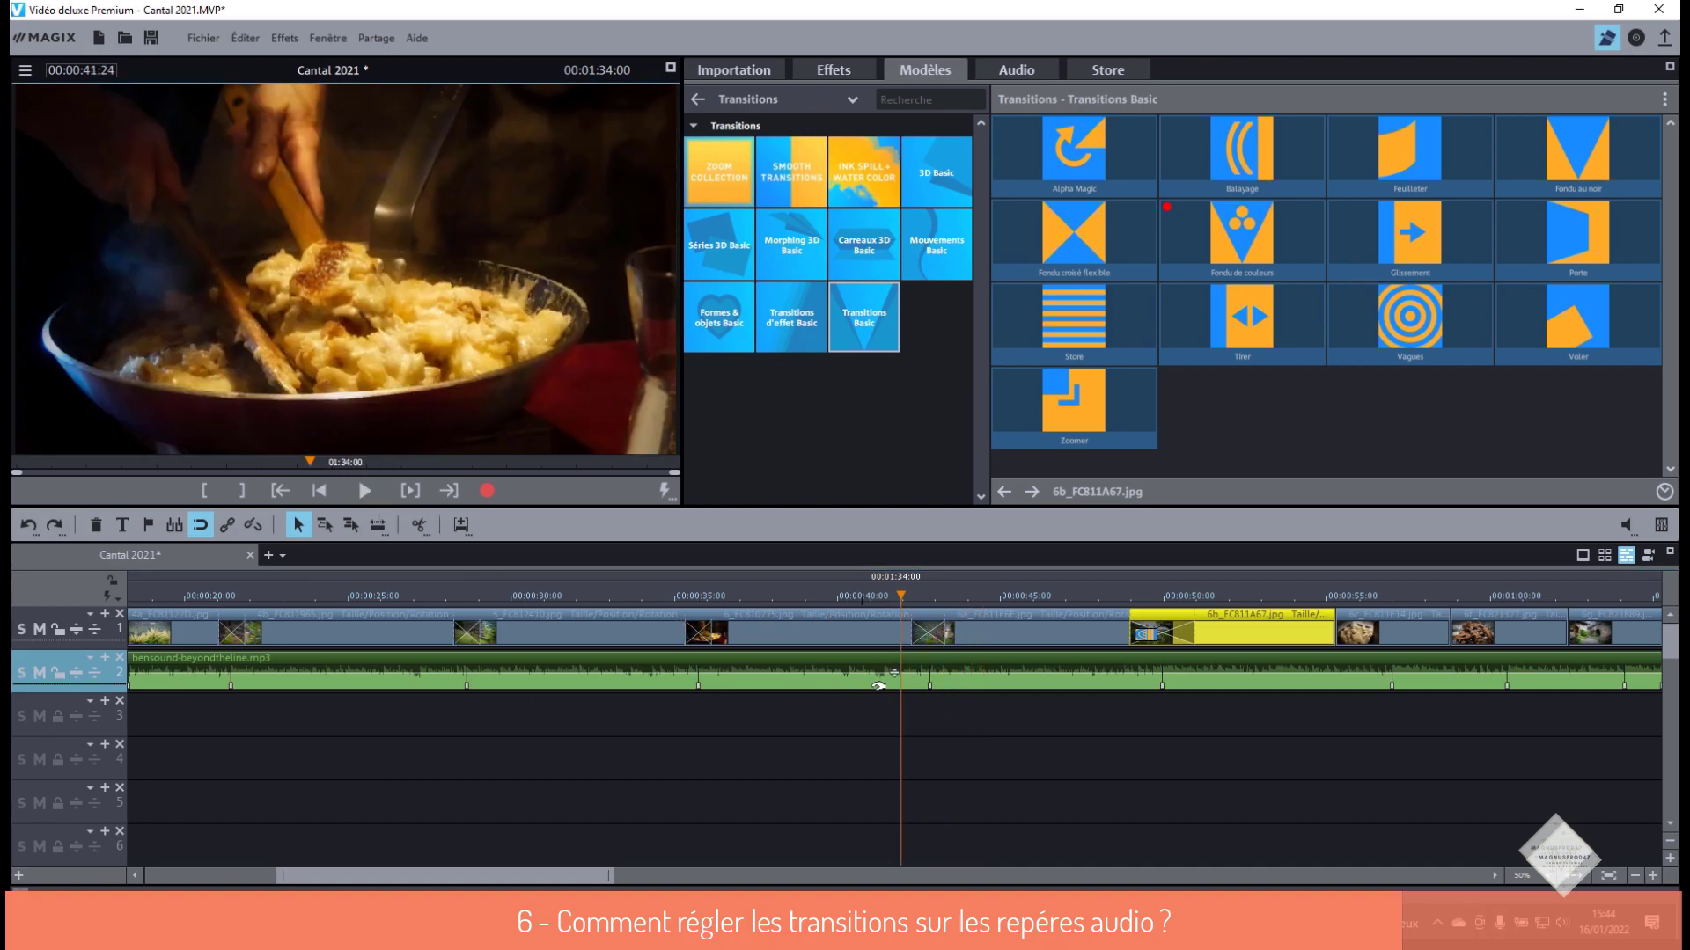
- Preview the transition between photos 6a and 6b from 00:00:48:24
left_click(1163, 596)
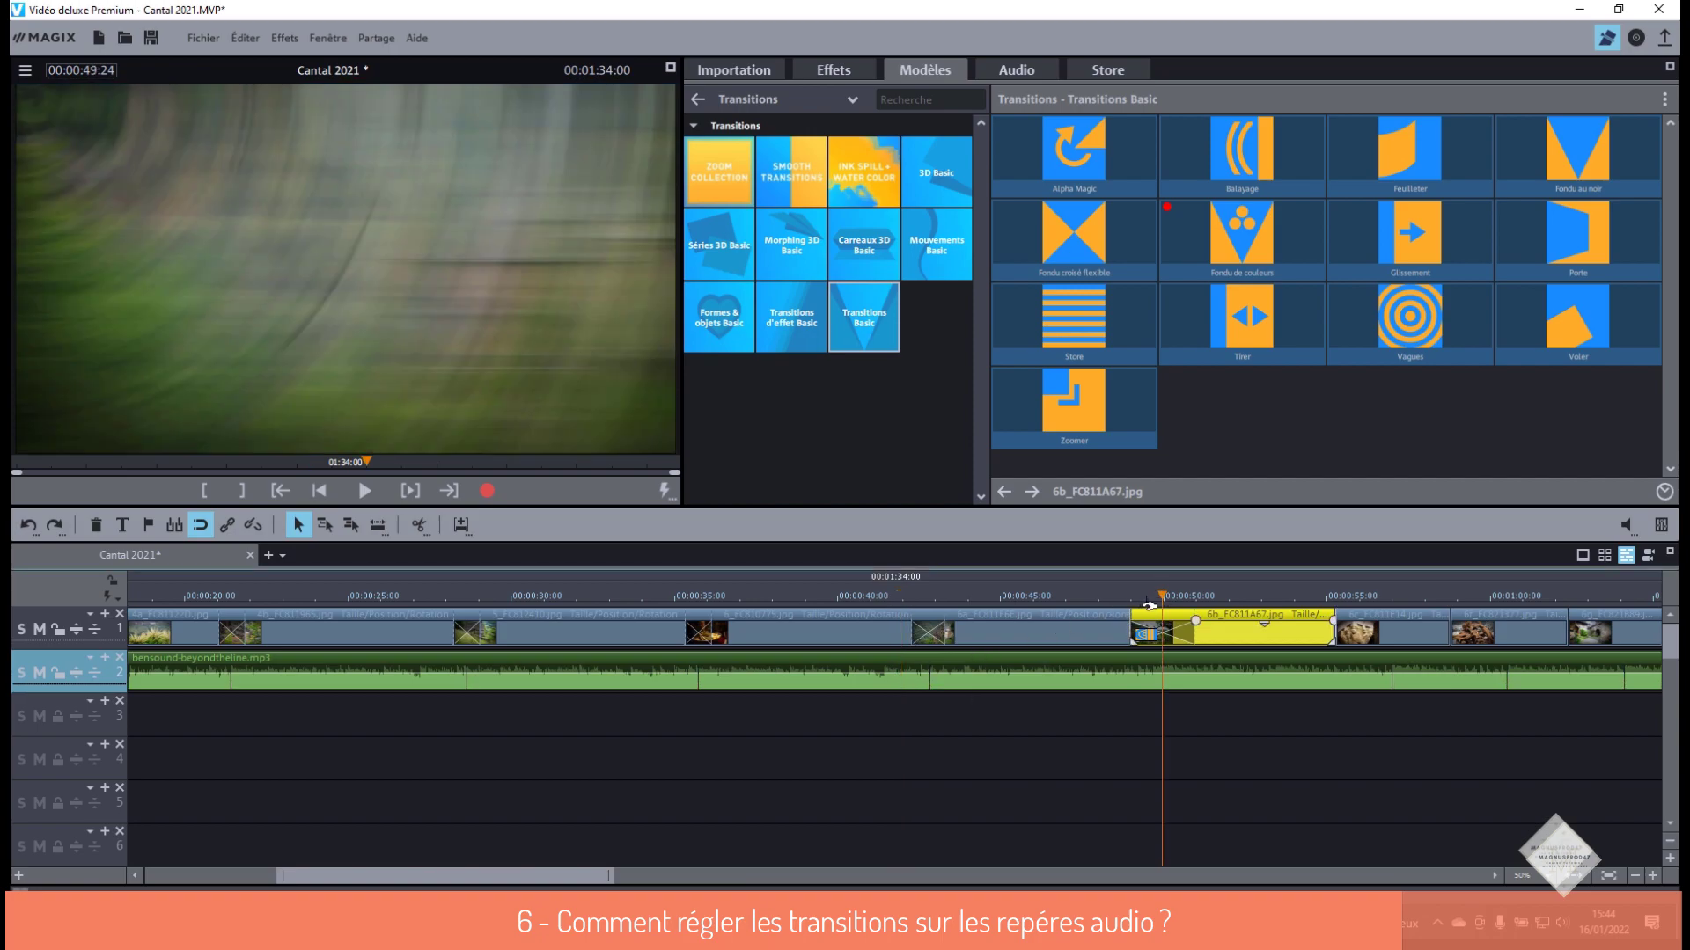
left_click_drag(1159, 604, 1130, 604)
left_click(370, 493)
left_click(371, 494)
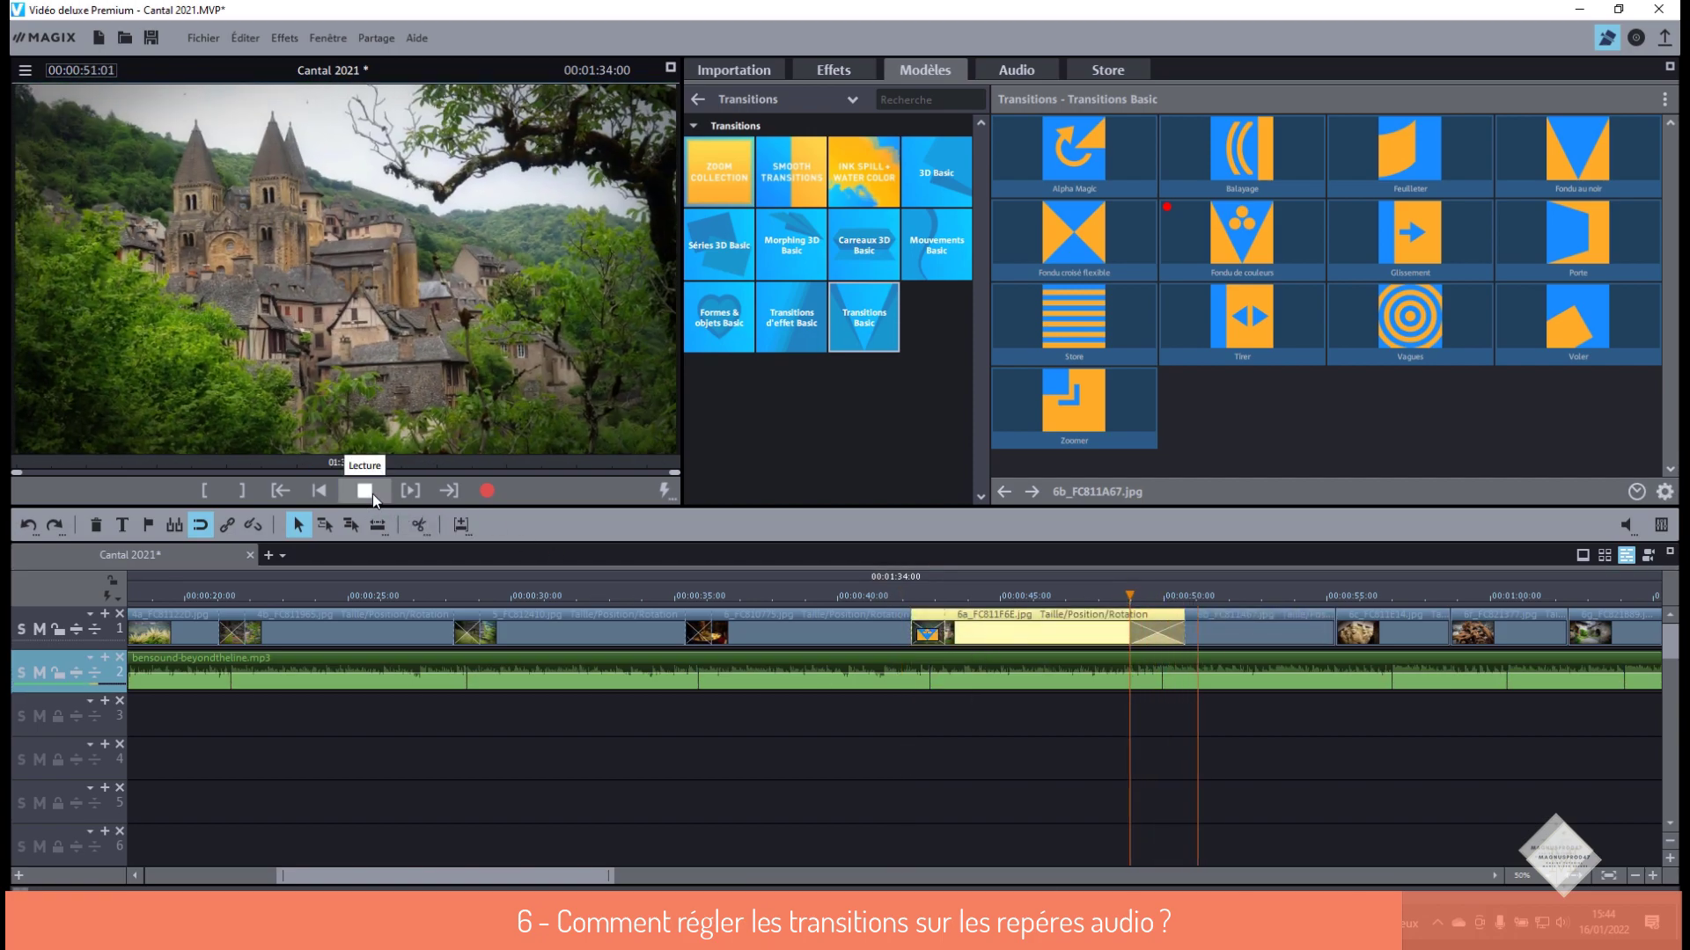
left_click(373, 494)
left_click(367, 492)
left_click(368, 493)
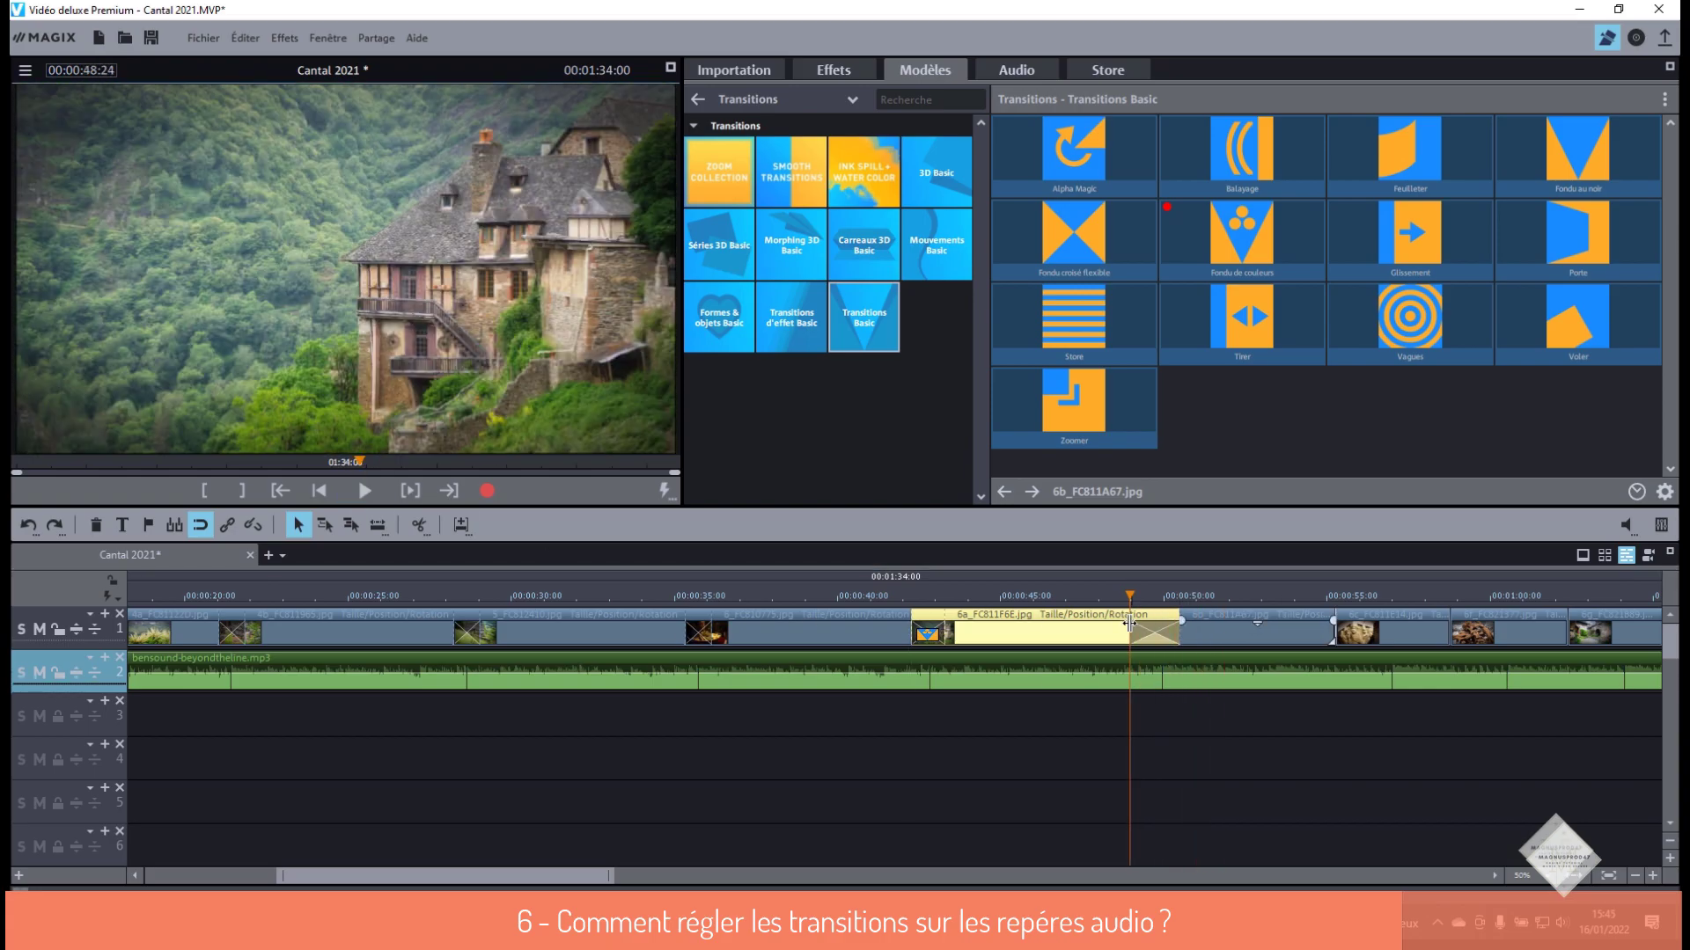
- Shift the transition between photos 6a and 6b earlier so it ends on its audio marker, and replay it
left_click(1182, 623)
left_click(381, 493)
left_click(381, 493)
left_click(1133, 623)
left_click(357, 493)
left_click(357, 493)
left_click_drag(1133, 623, 1122, 624)
left_click(367, 492)
left_click(367, 493)
left_click(1182, 623)
left_click(1133, 623)
left_click(362, 494)
left_click(361, 494)
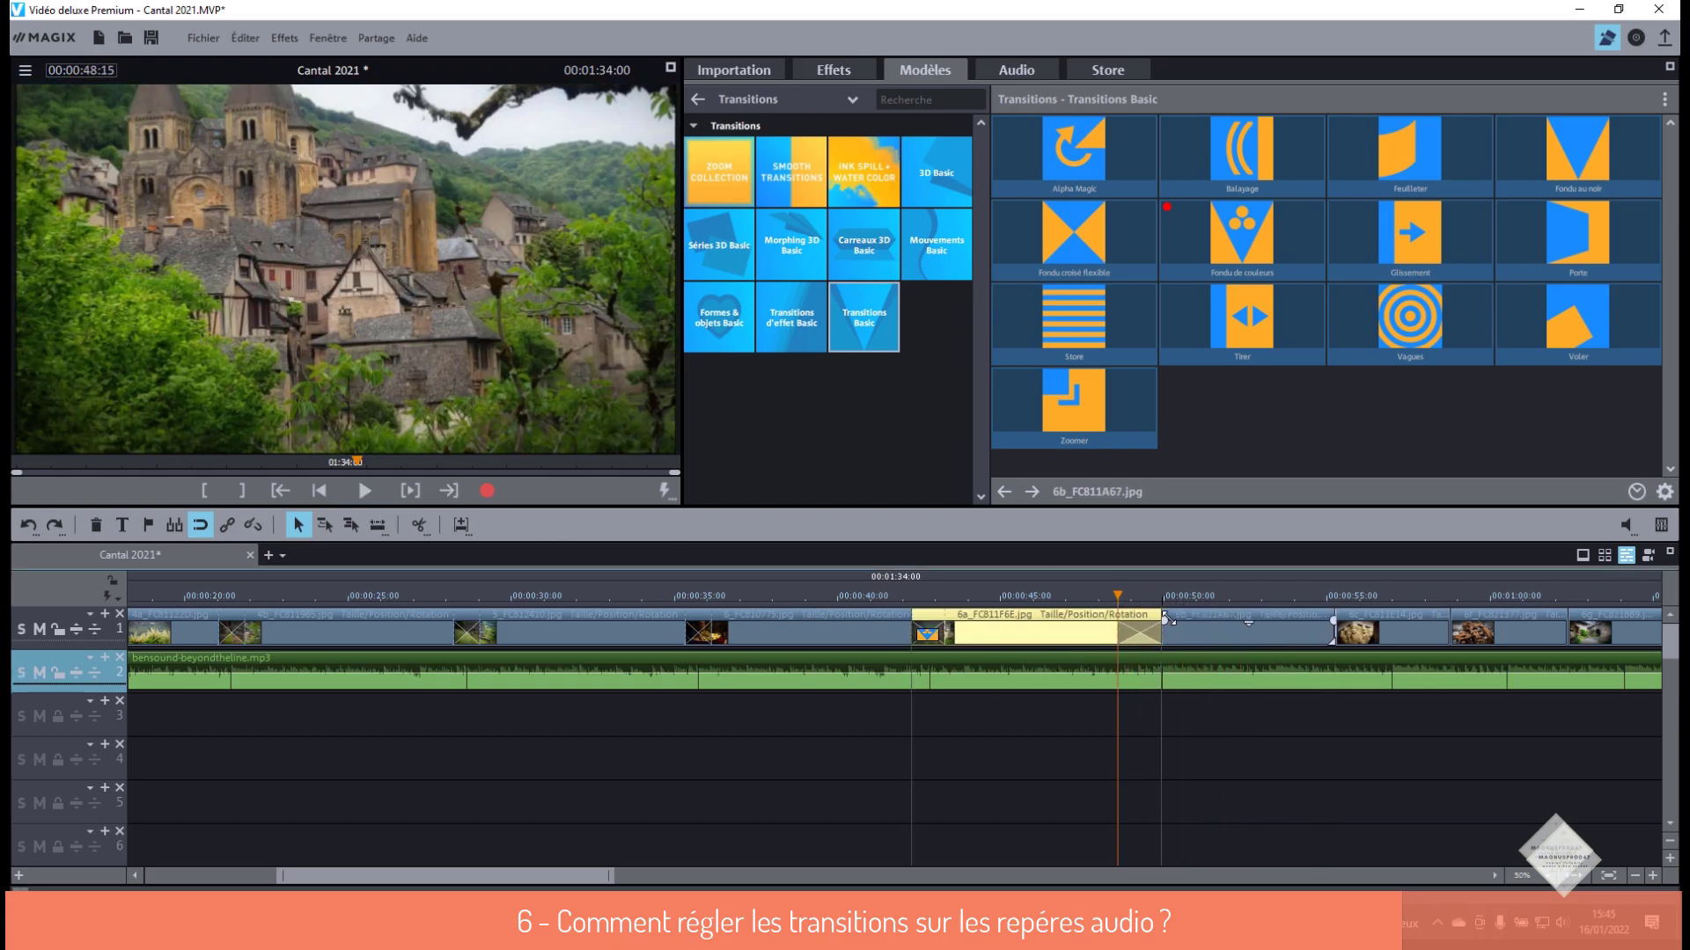
left_click(1181, 623)
left_click(1083, 595)
left_click_drag(1170, 622, 1158, 621)
left_click(364, 494)
left_click(365, 493)
- Centre the 6b–6c transition on its audio marker, align the start of photo 6f with the next marker, and preview from 00:00:56:10
left_click(1319, 596)
left_click_drag(1336, 640, 1391, 641)
left_click_drag(444, 875, 589, 876)
left_click(324, 526)
left_click_drag(832, 623, 888, 623)
mouse_move(787, 640)
left_mouse_down()
mouse_move(844, 641)
mouse_move(764, 623)
left_mouse_up()
left_click(711, 596)
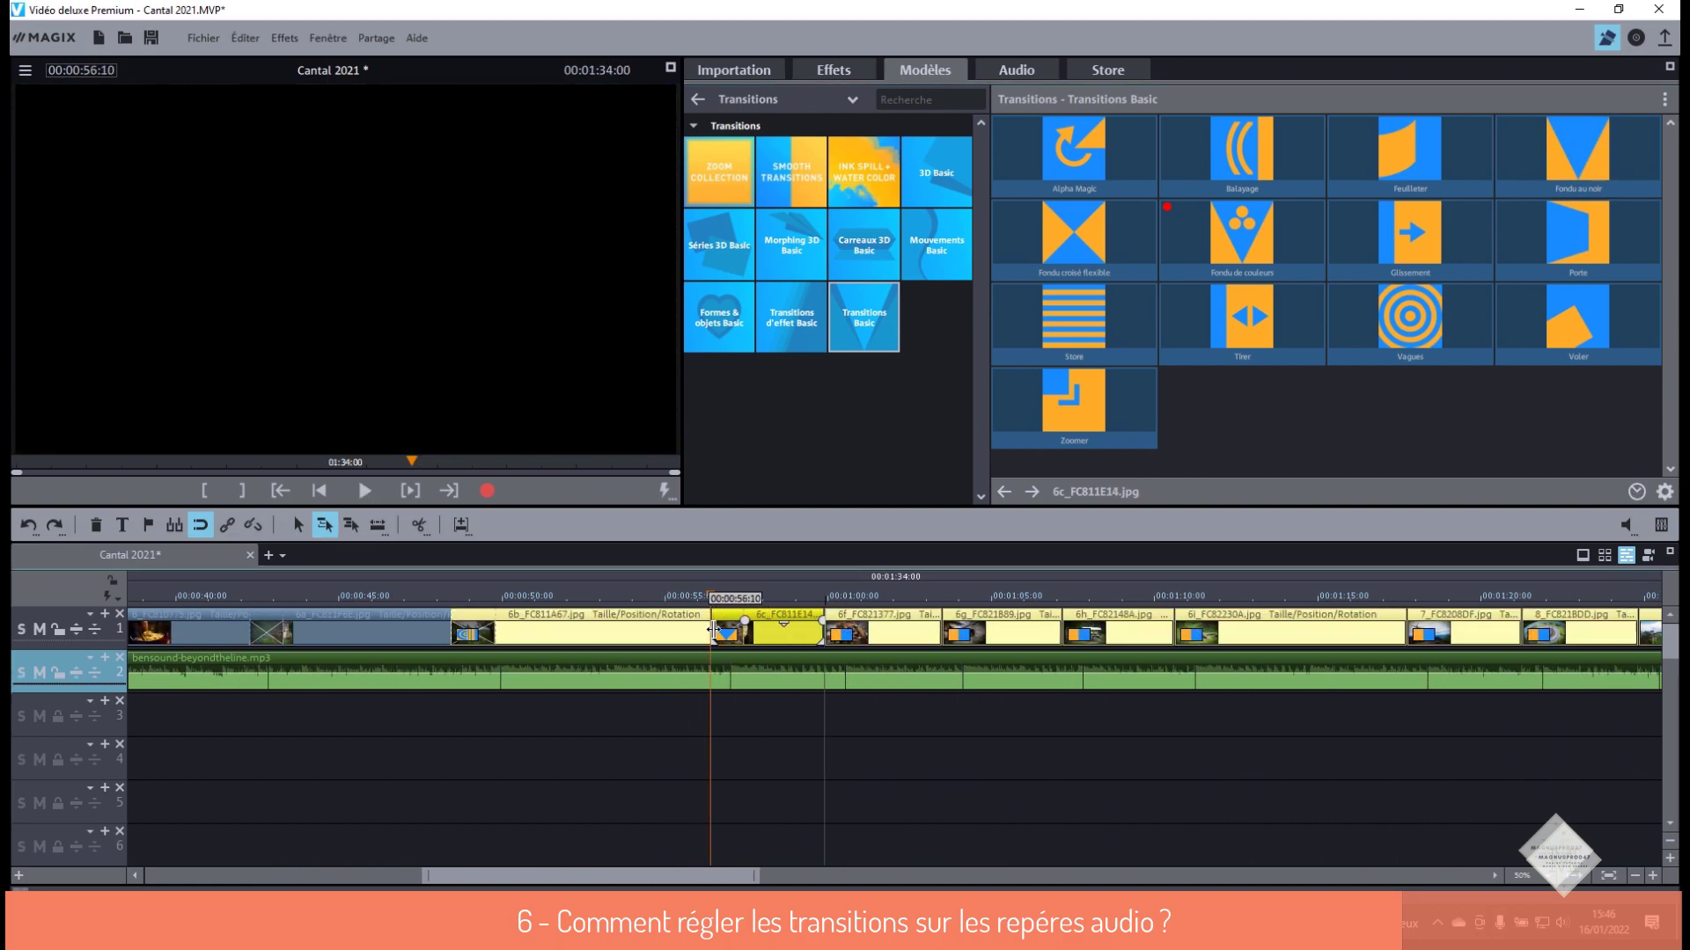
left_click_drag(885, 623, 844, 640)
left_click(301, 526)
left_click(362, 494)
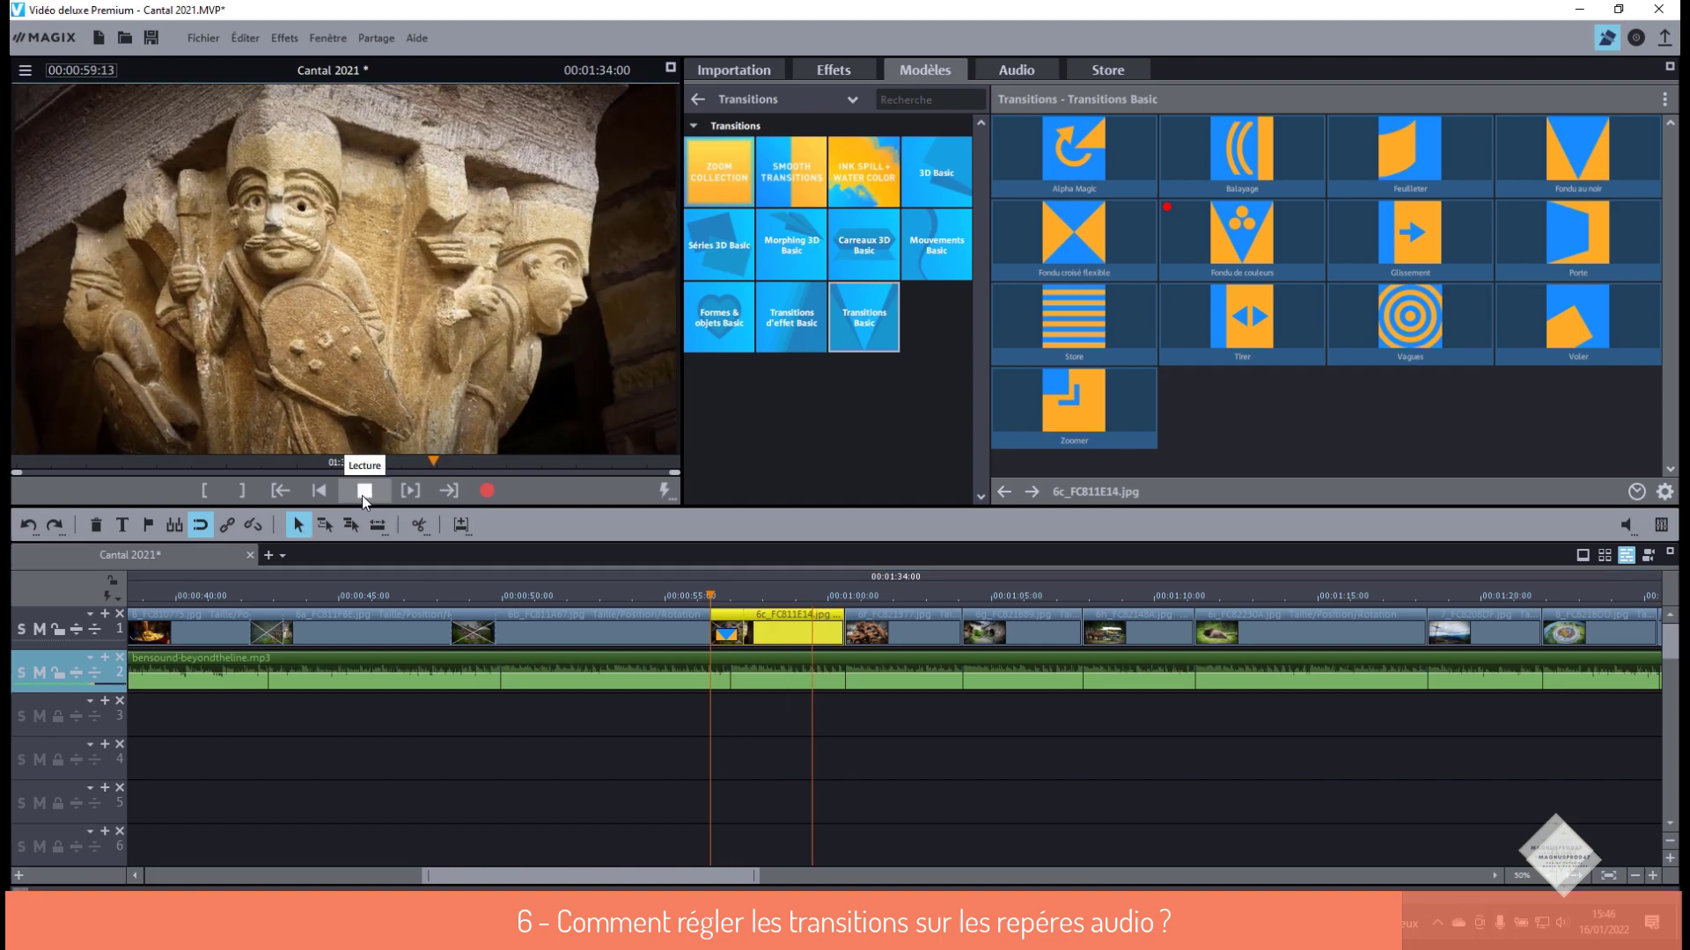
left_click(361, 495)
- Add the Zoom 6 transition between photos 6h and 6i, and extend photo 6i to the next audio marker with the following photos shifted
left_click(719, 172)
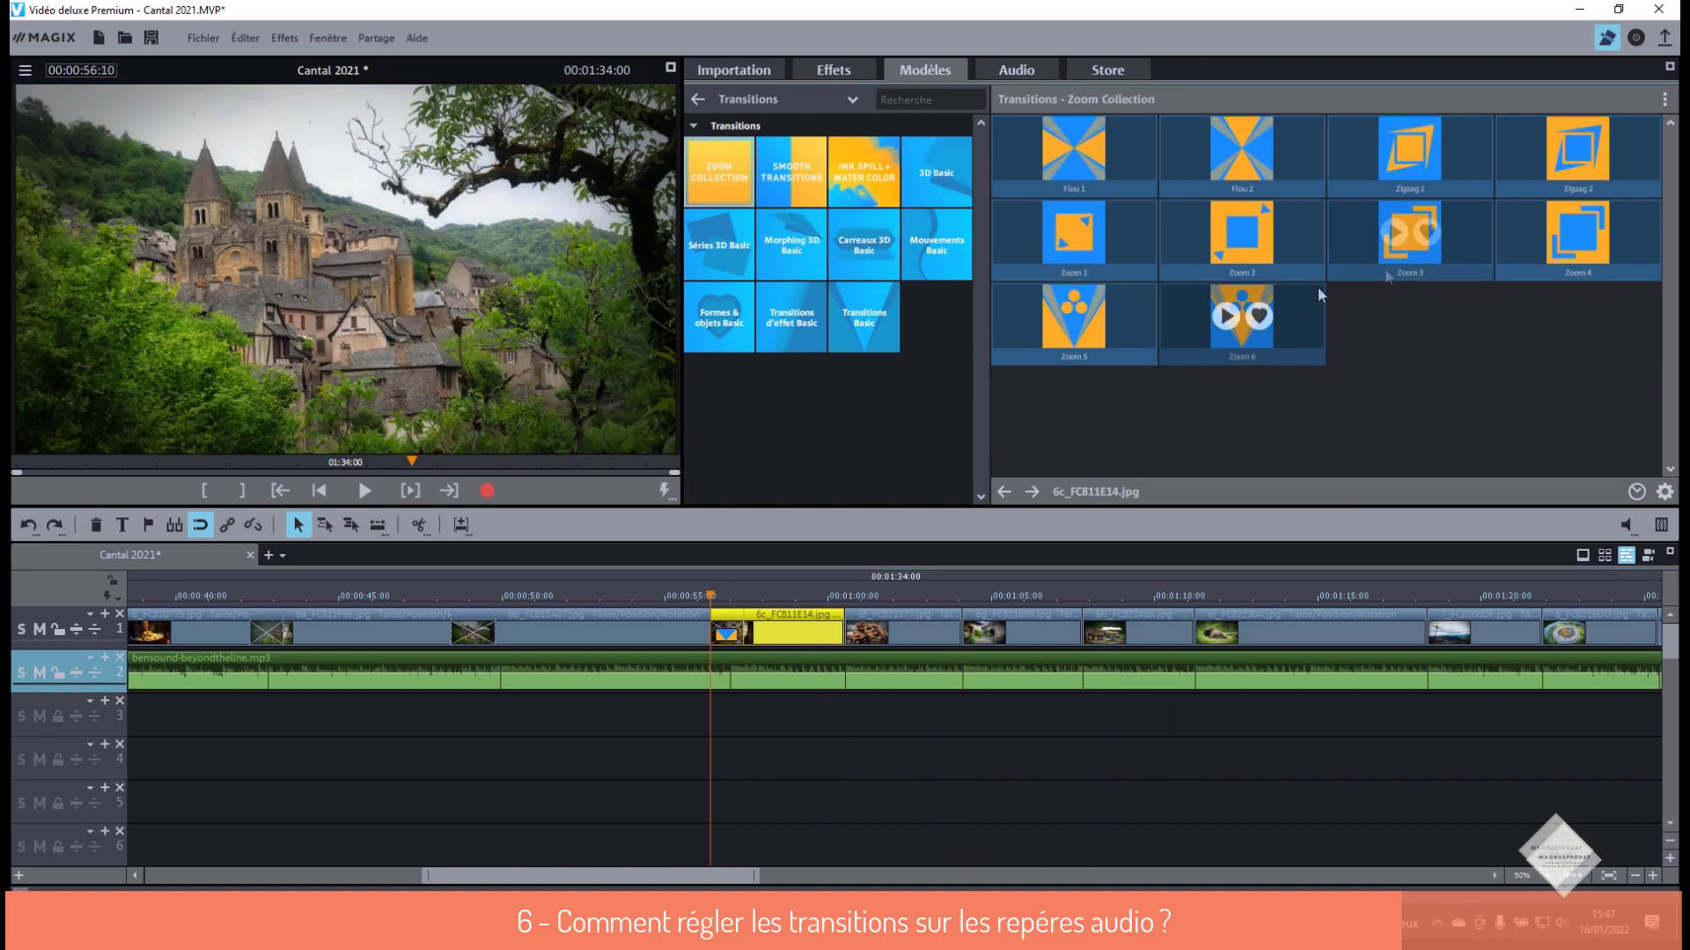
left_click_drag(1249, 356, 1197, 630)
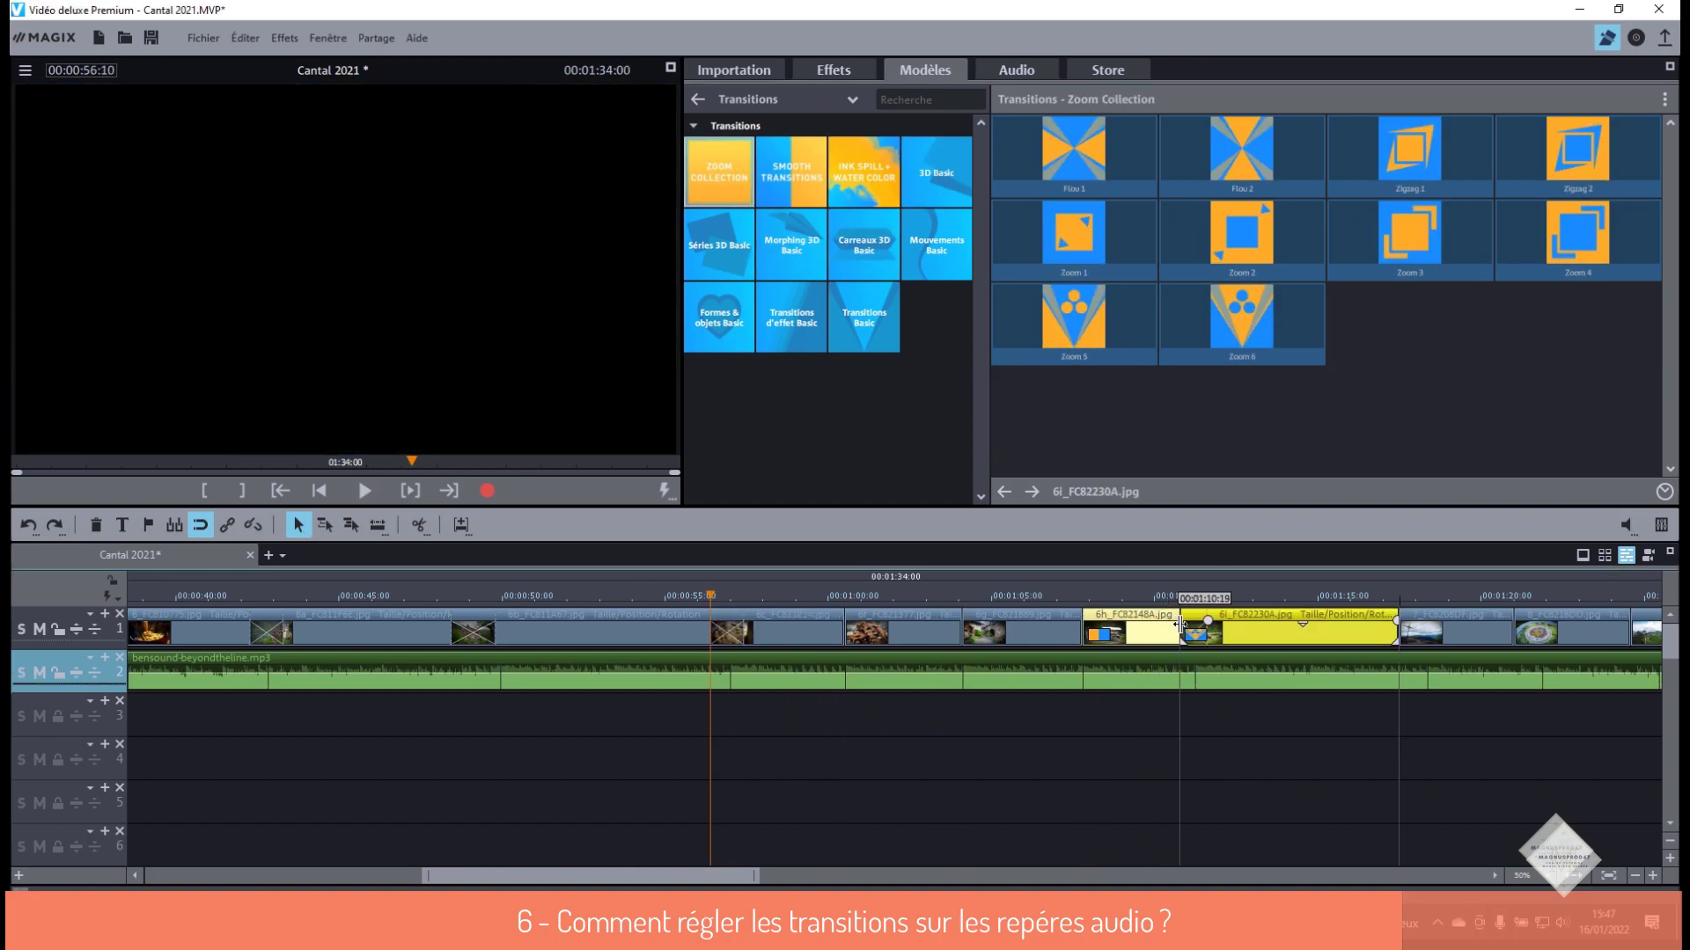
left_click(324, 526)
left_click_drag(1452, 630, 1479, 630)
left_click_drag(1397, 639, 1427, 639)
left_click(299, 525)
- Add Zoom 6 between photos 6i and 7, and apply Flou : zoom de haut en bas from Transitions d'effet Basic before photo 9
left_click_drag(1250, 321, 1428, 630)
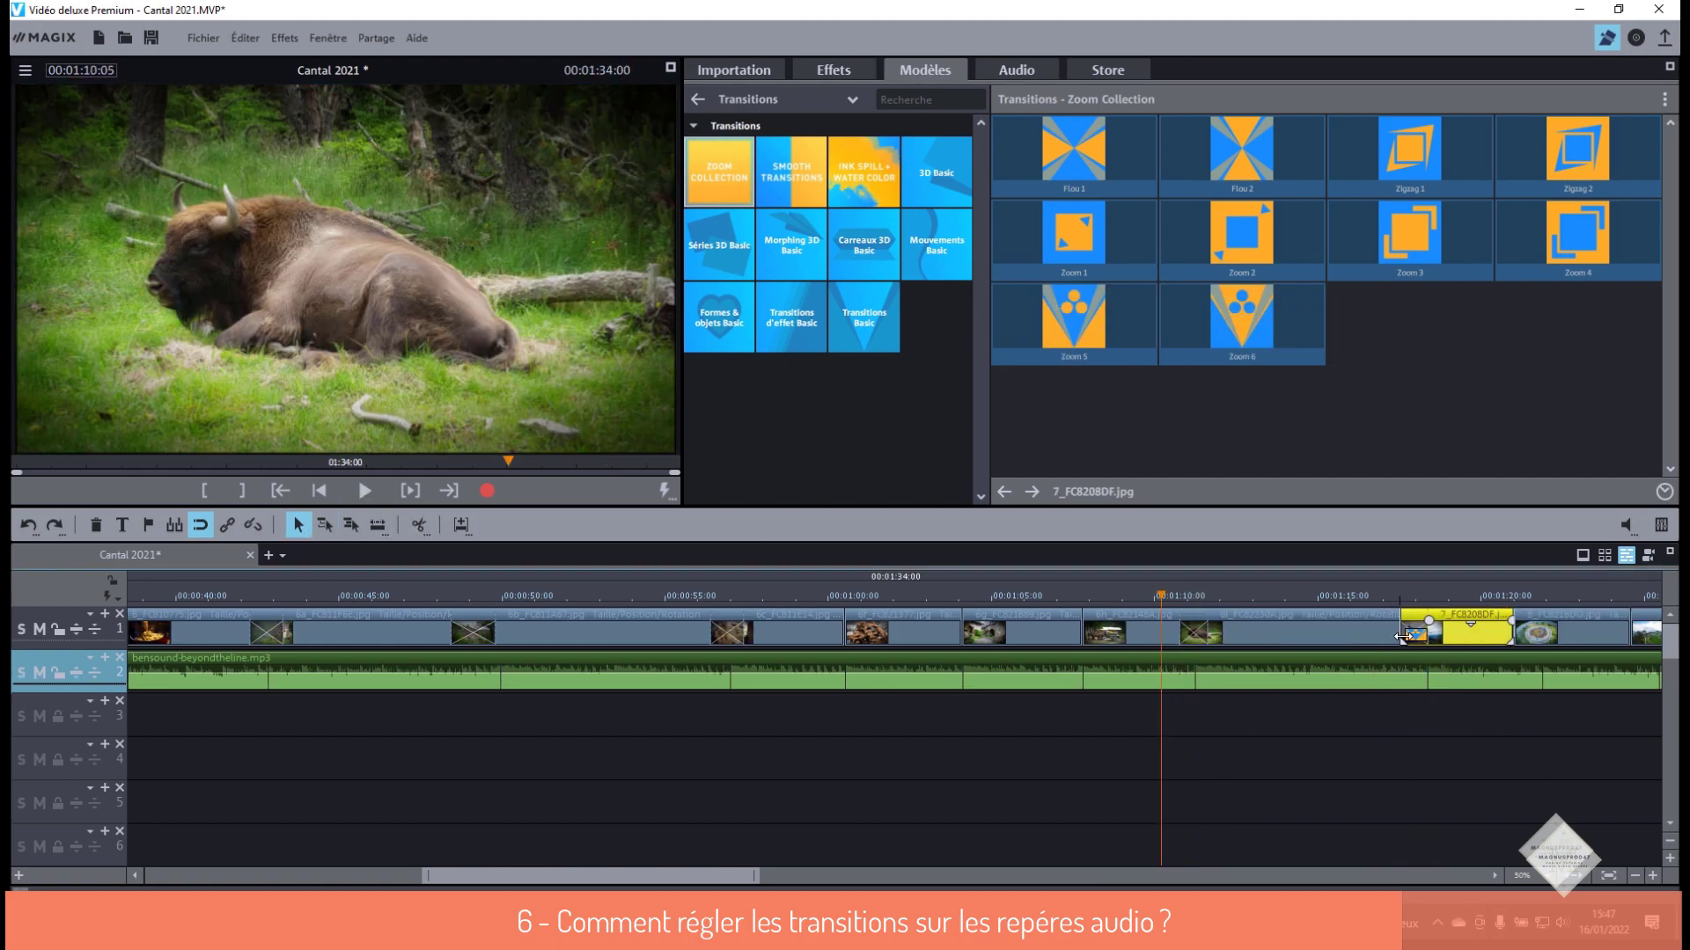
left_click(324, 525)
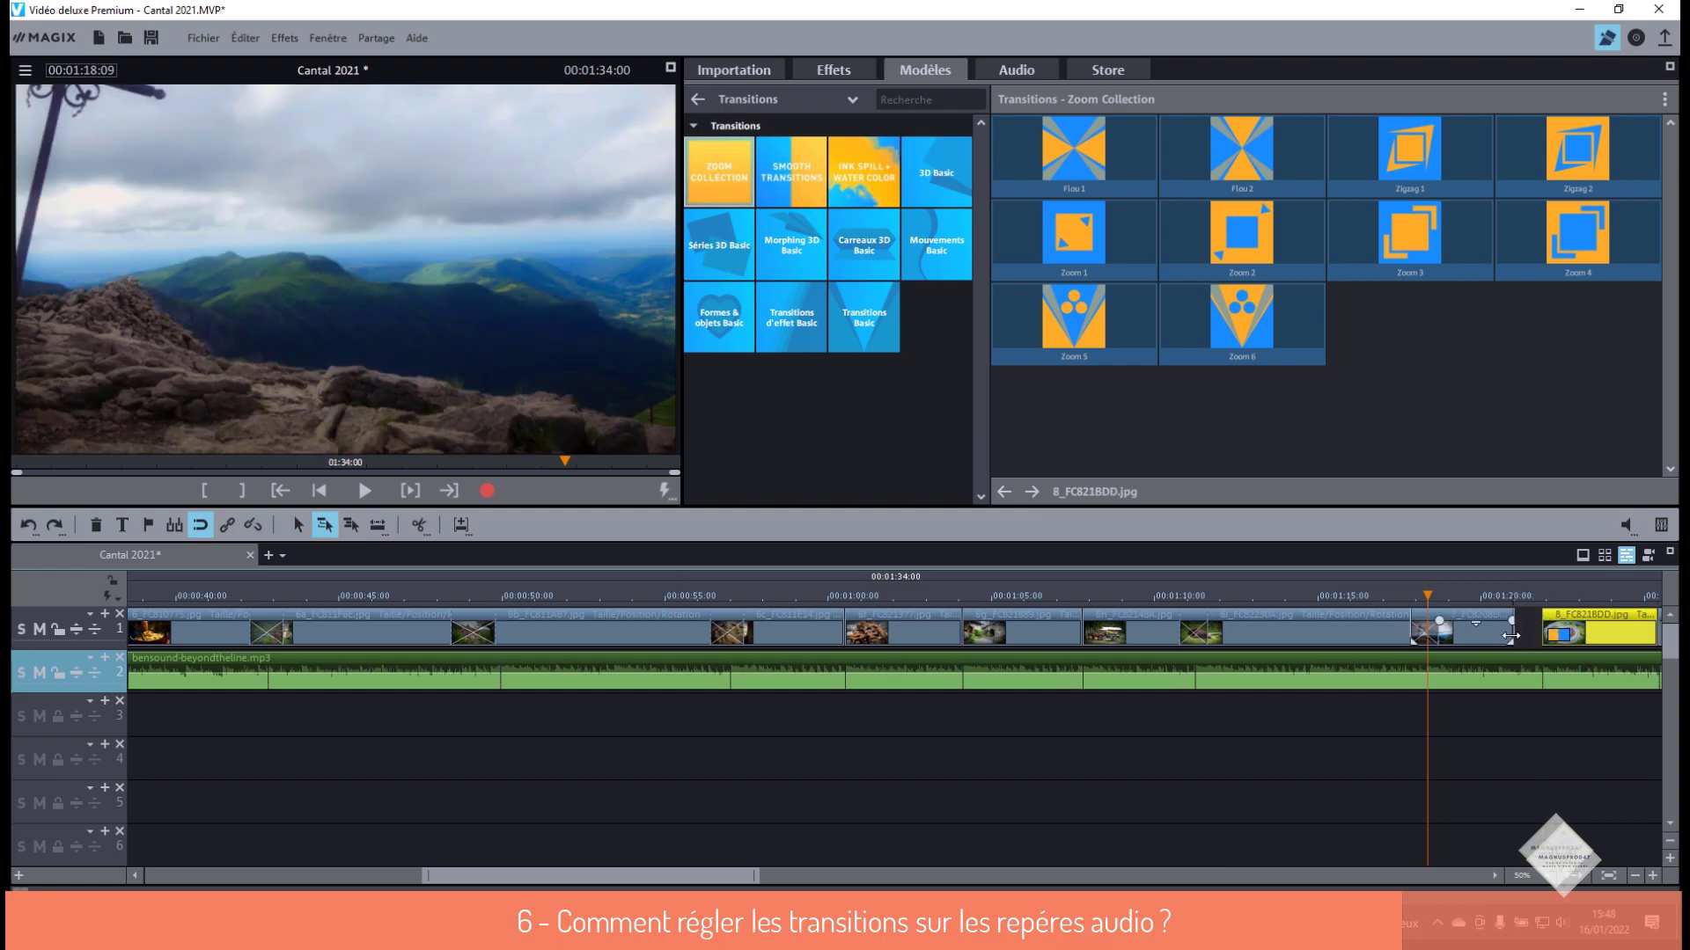
left_click(791, 317)
scroll(1553, 449, "down", 3)
left_click_drag(1553, 449, 1260, 625)
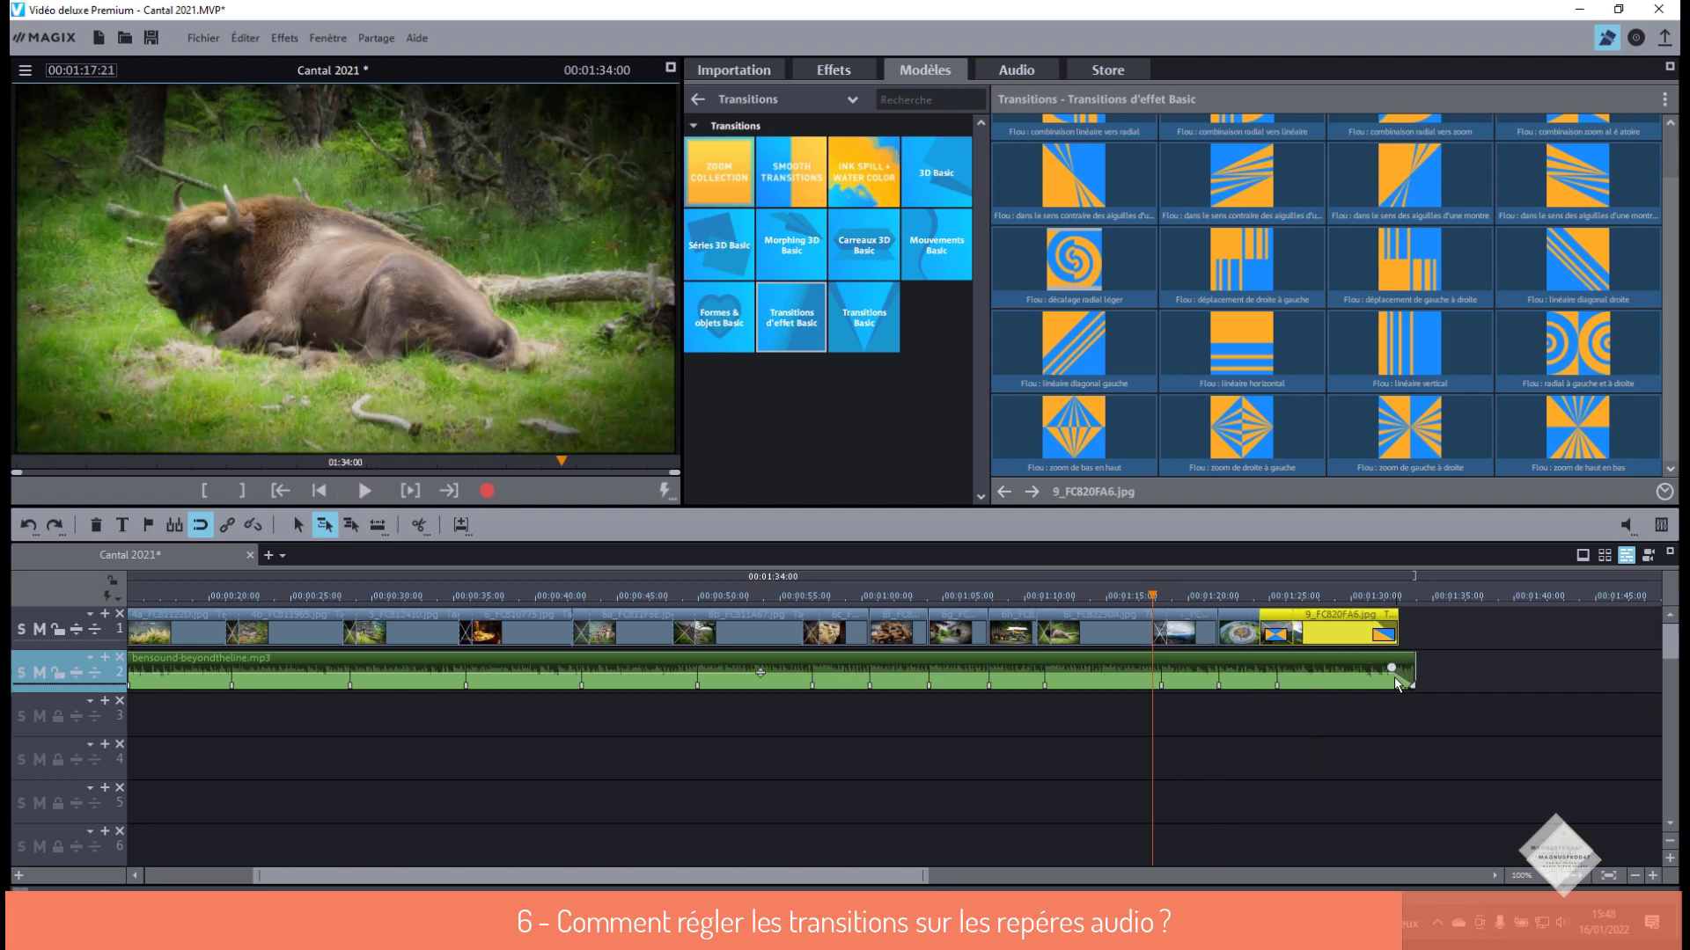
- Fade out photo 9 and the music, trim the music to the end of the last photo, and preview the ending
left_click_drag(1391, 668, 1375, 666)
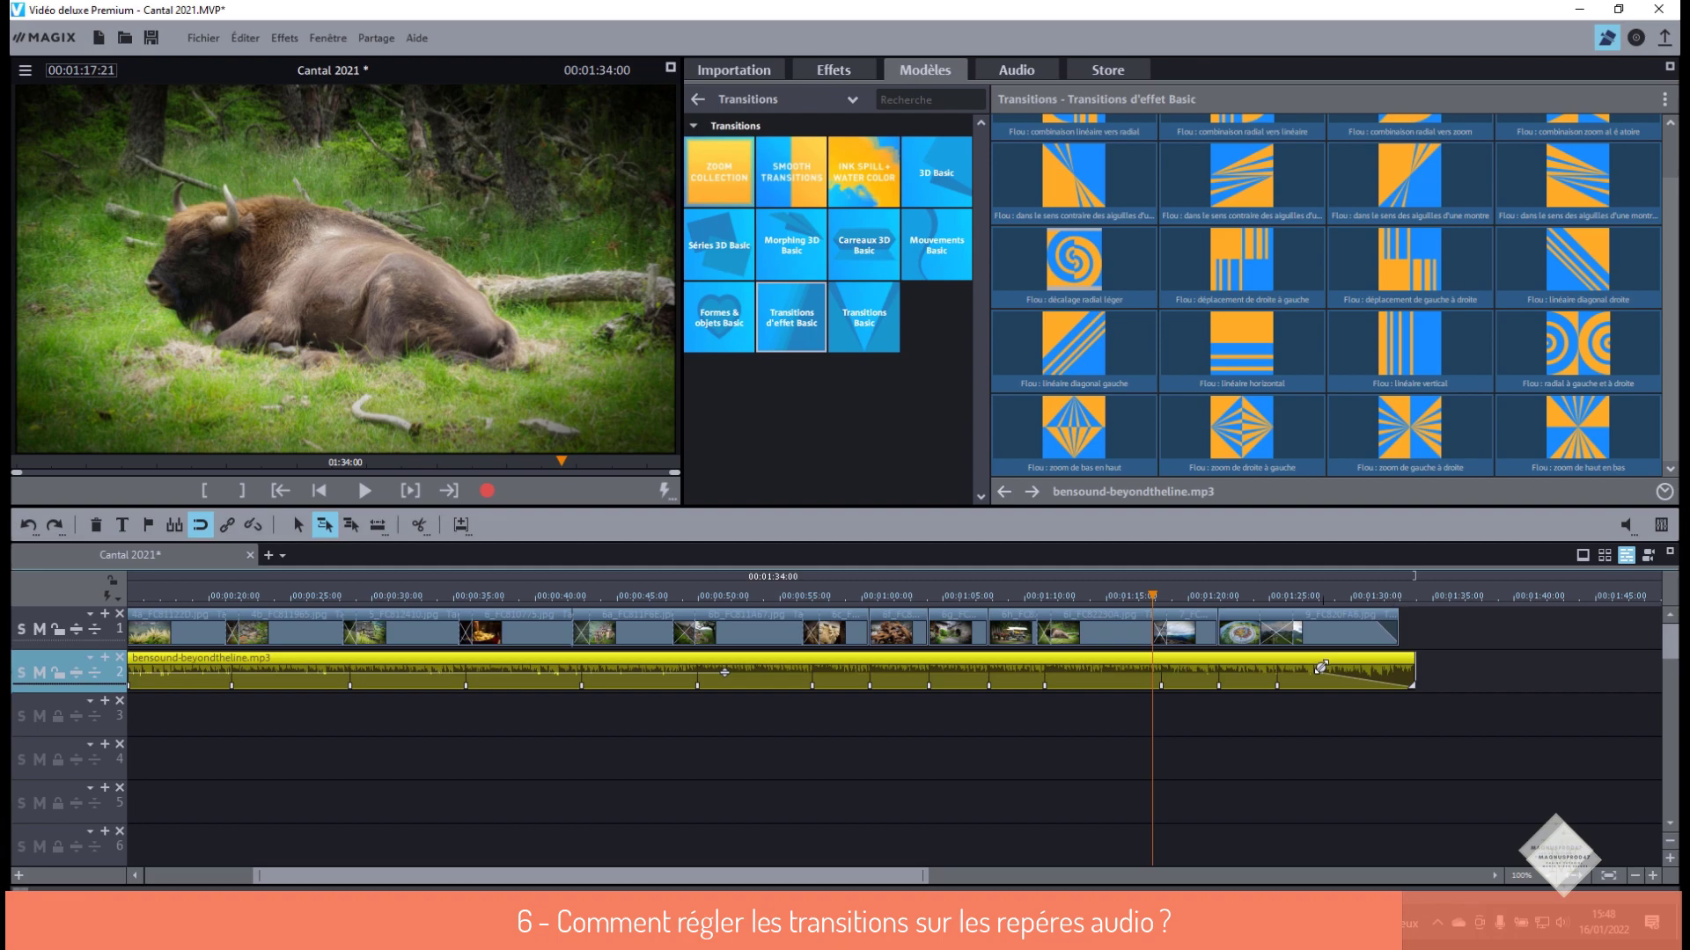
left_click(1363, 620)
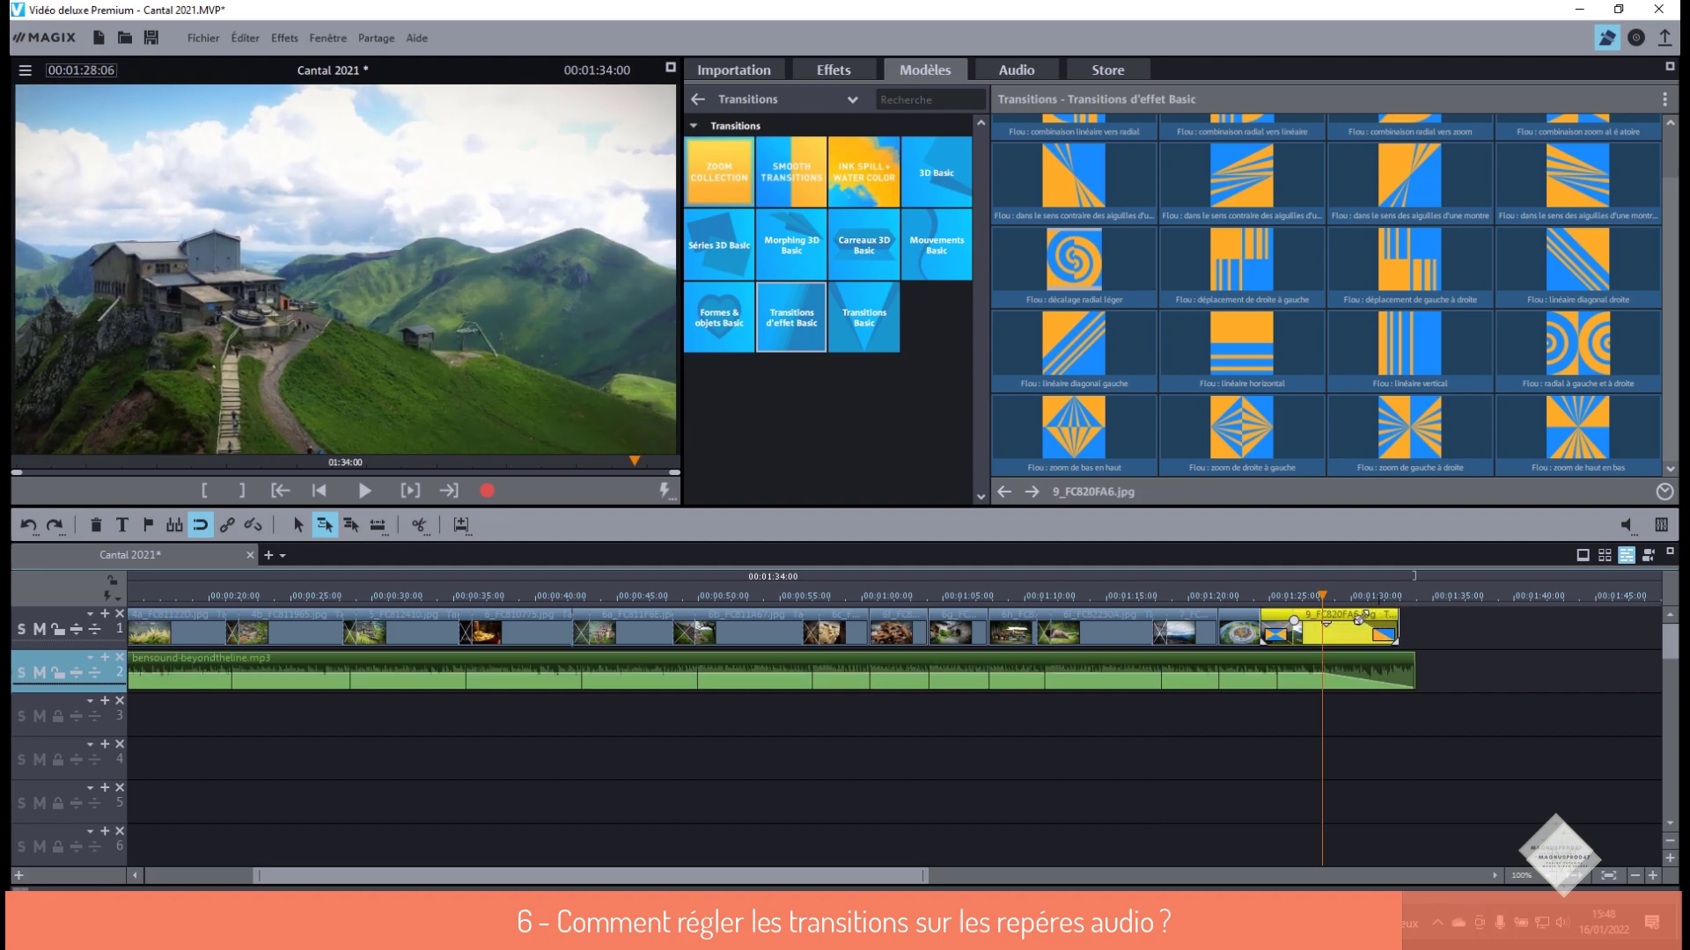
left_click(1353, 600)
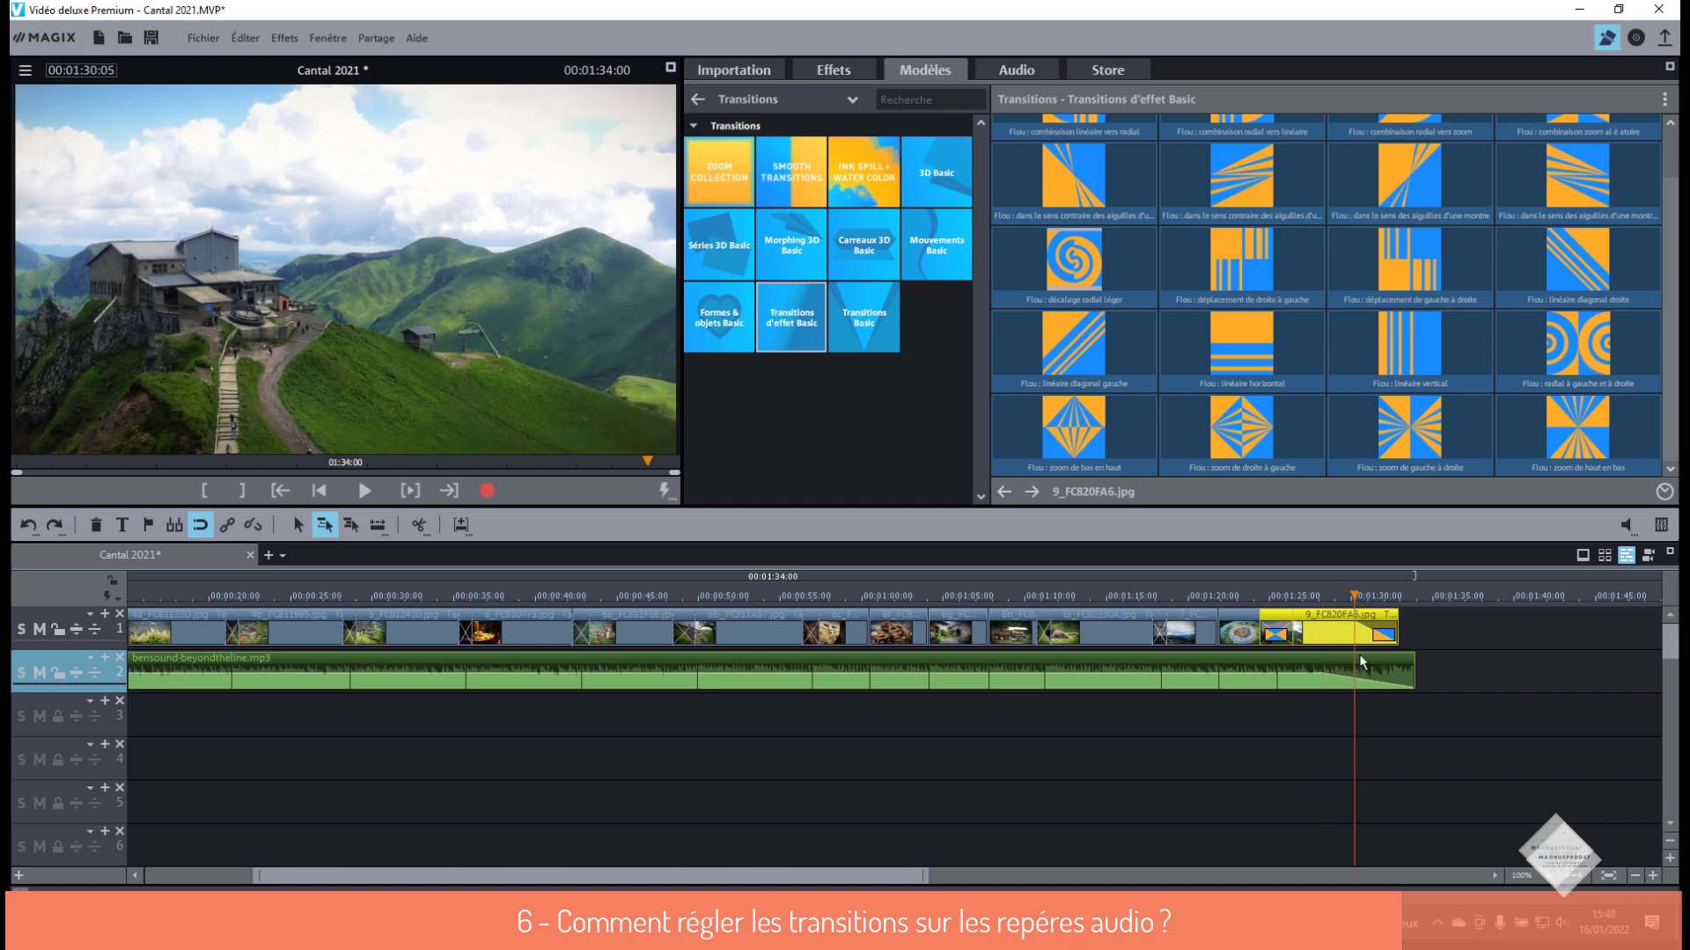
left_click_drag(1414, 671, 1283, 667)
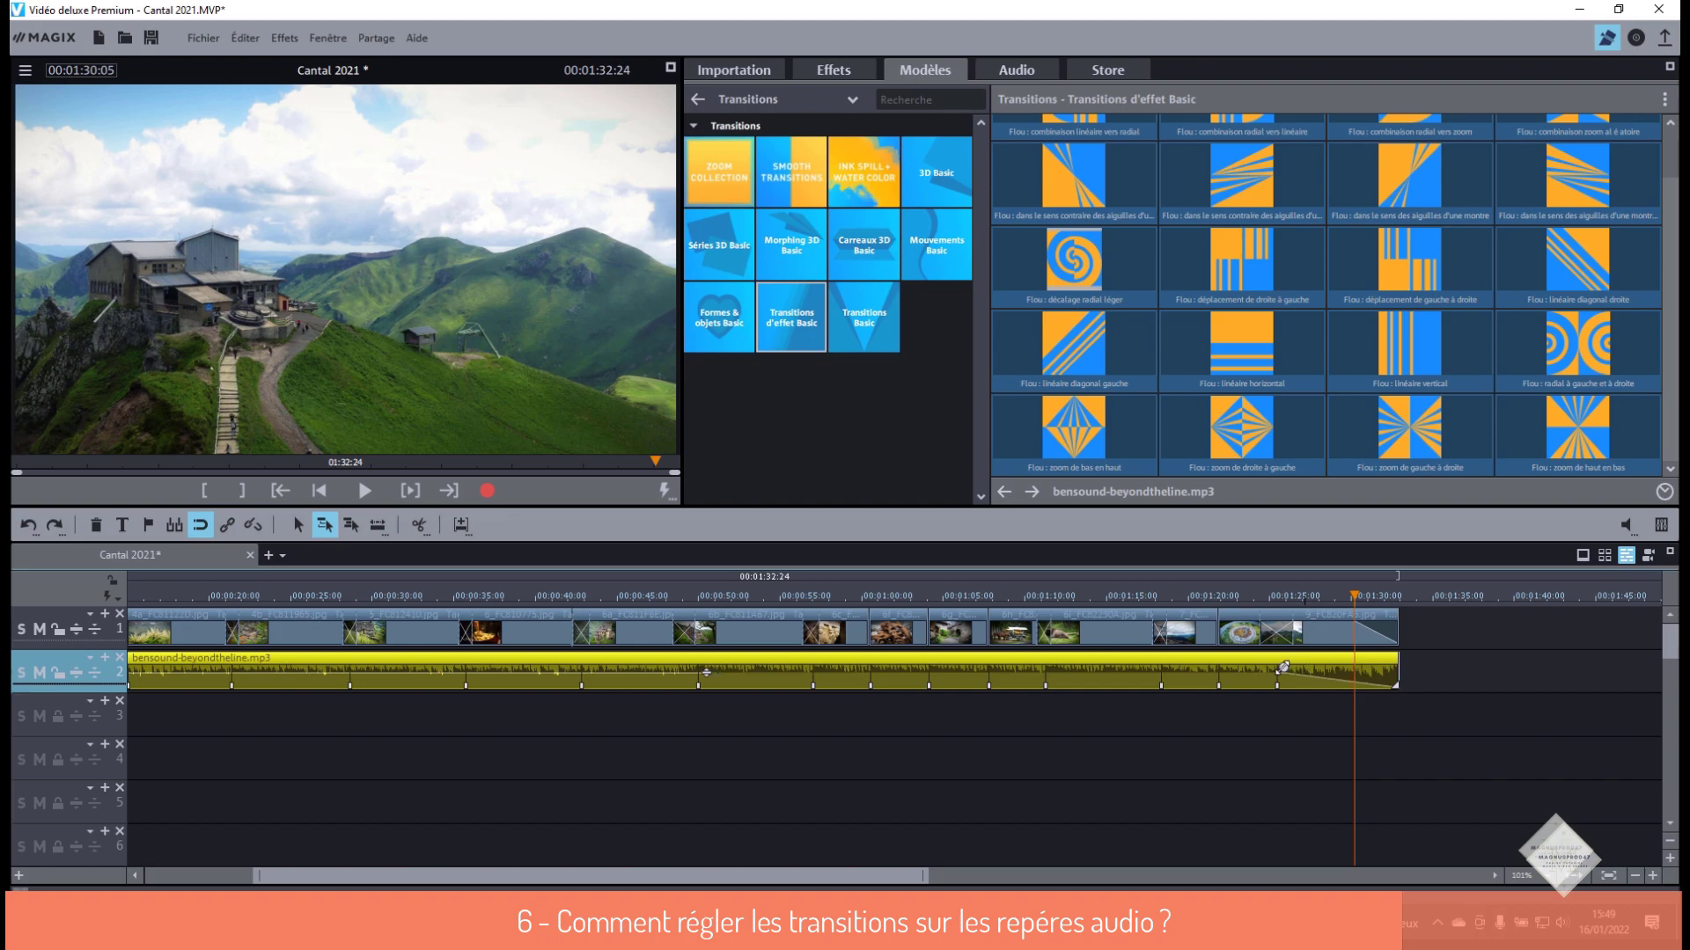
left_click_drag(1354, 598, 1218, 595)
left_click(371, 498)
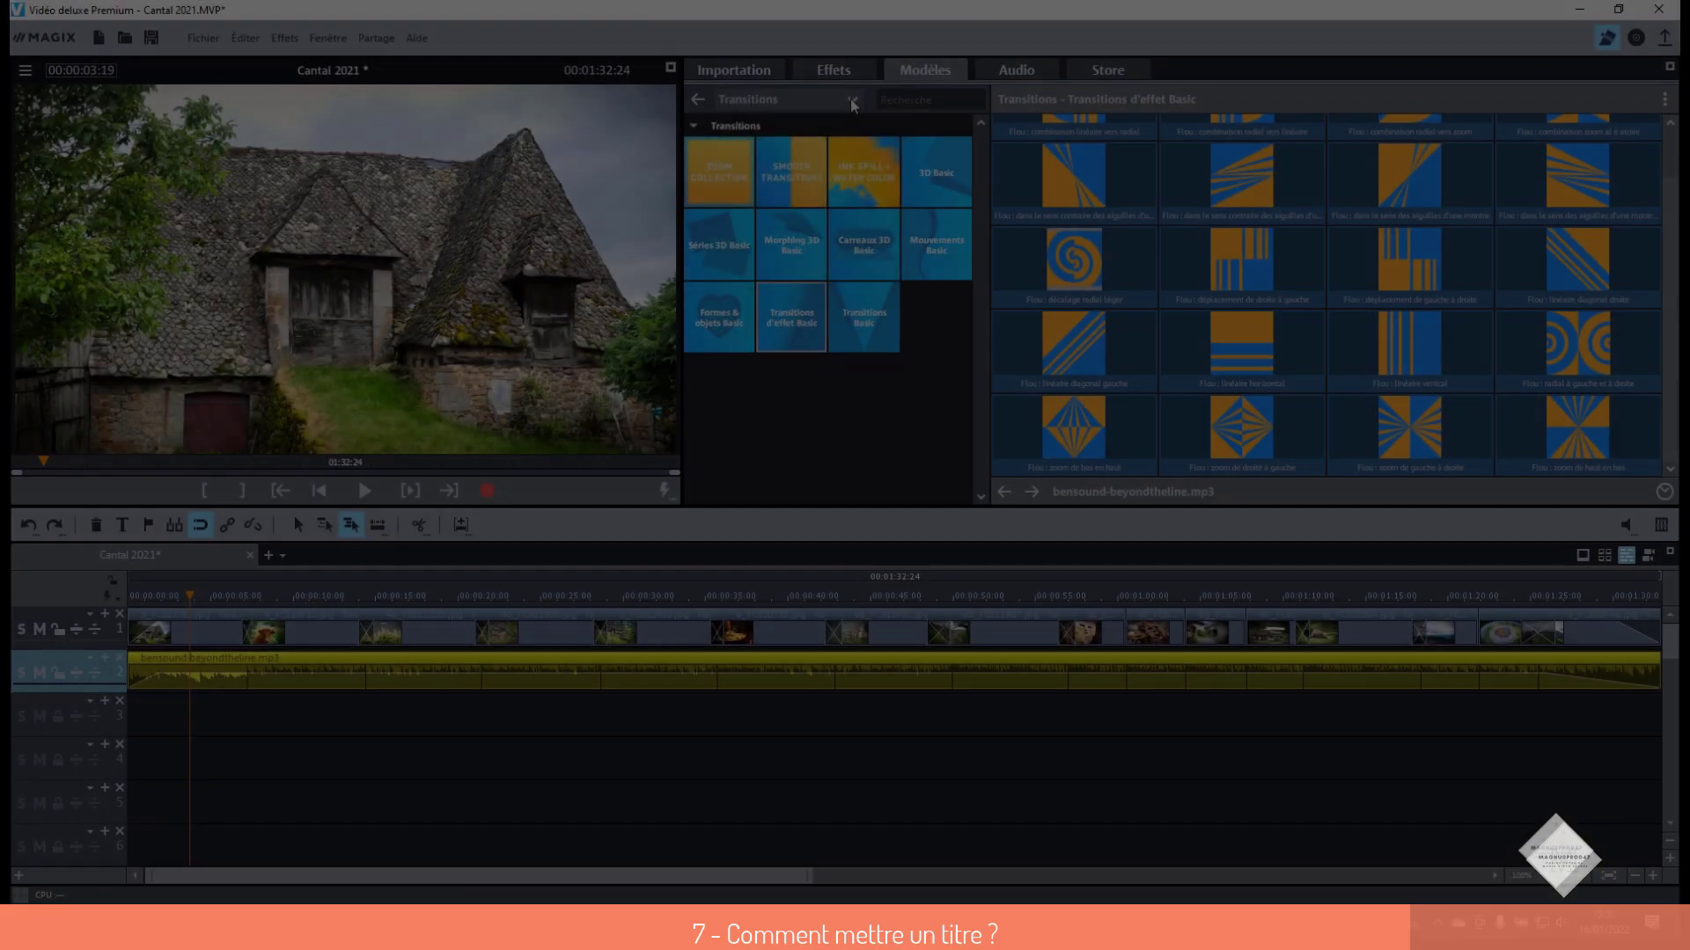
- Place a Bernadette Rough title from Polices de caractères Basic on track 3 over the first photo and select its placeholder text
left_click(850, 98)
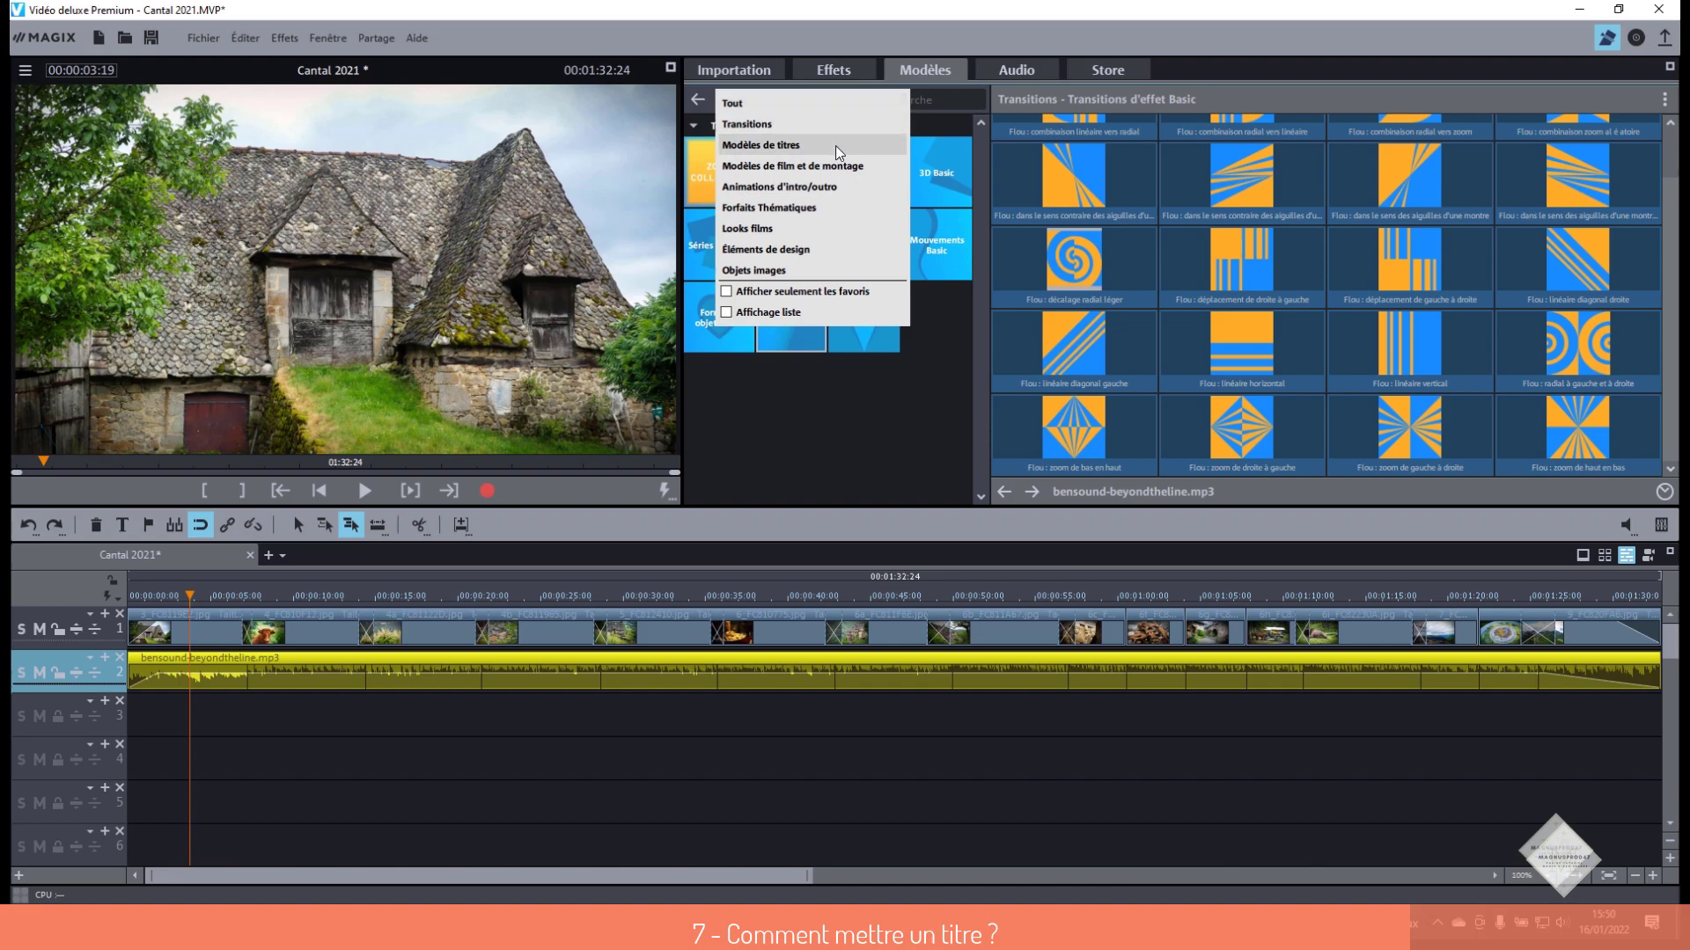
left_click(836, 146)
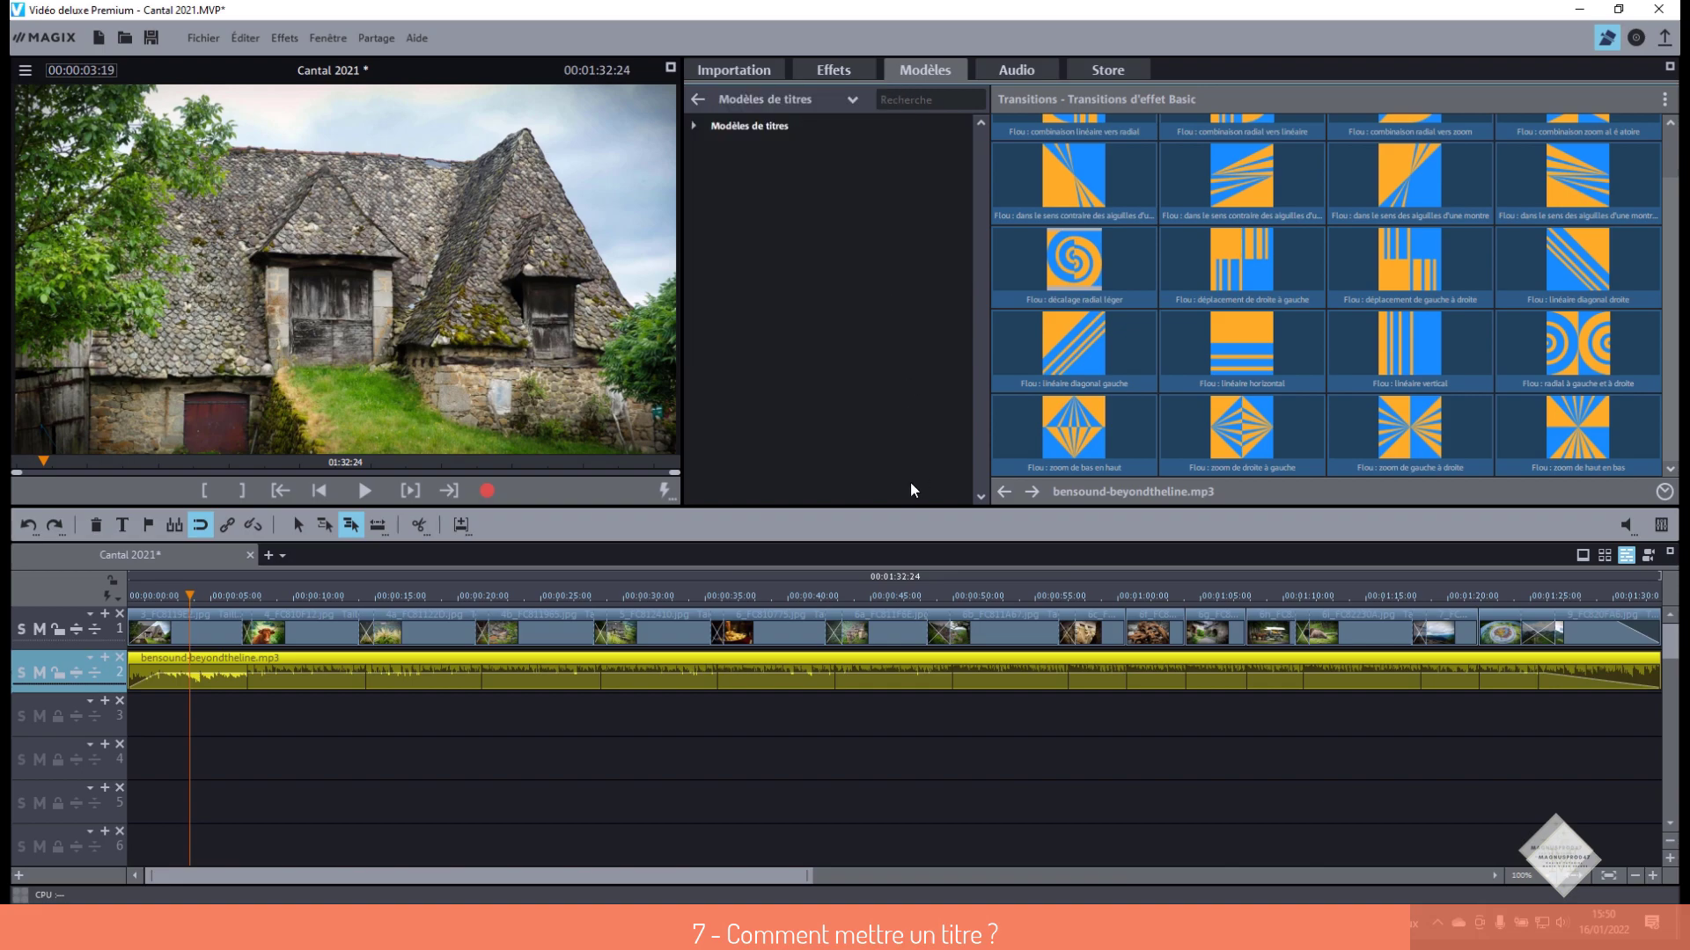
left_click(748, 125)
left_click(864, 179)
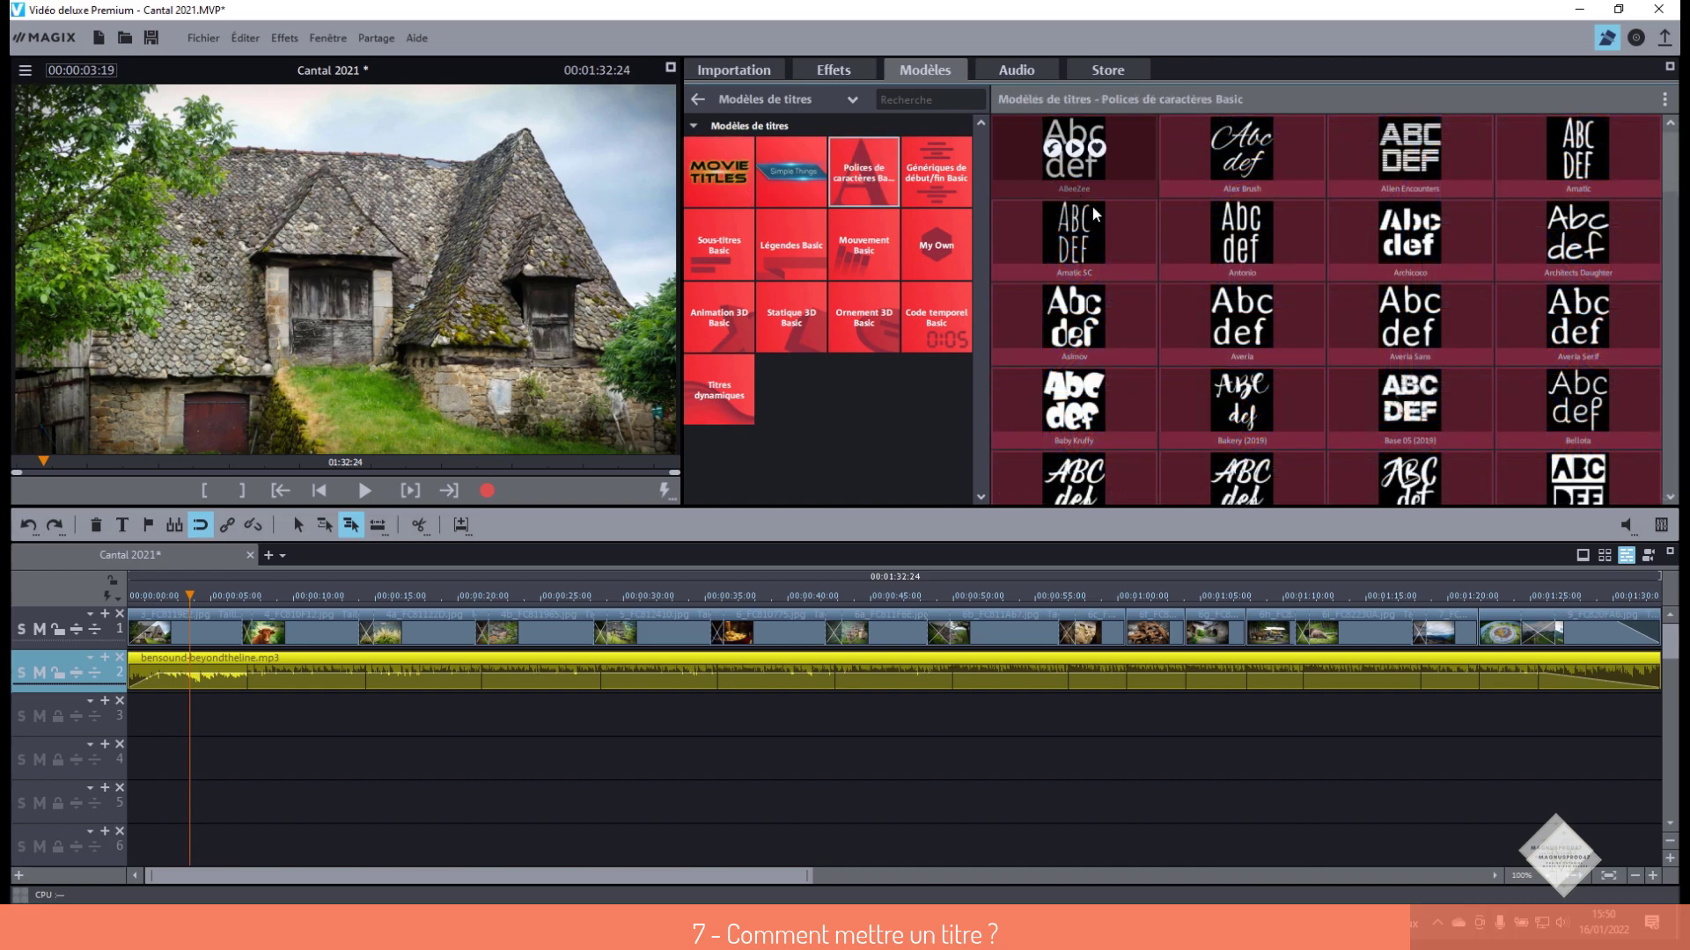
scroll(1257, 261, "down", 2)
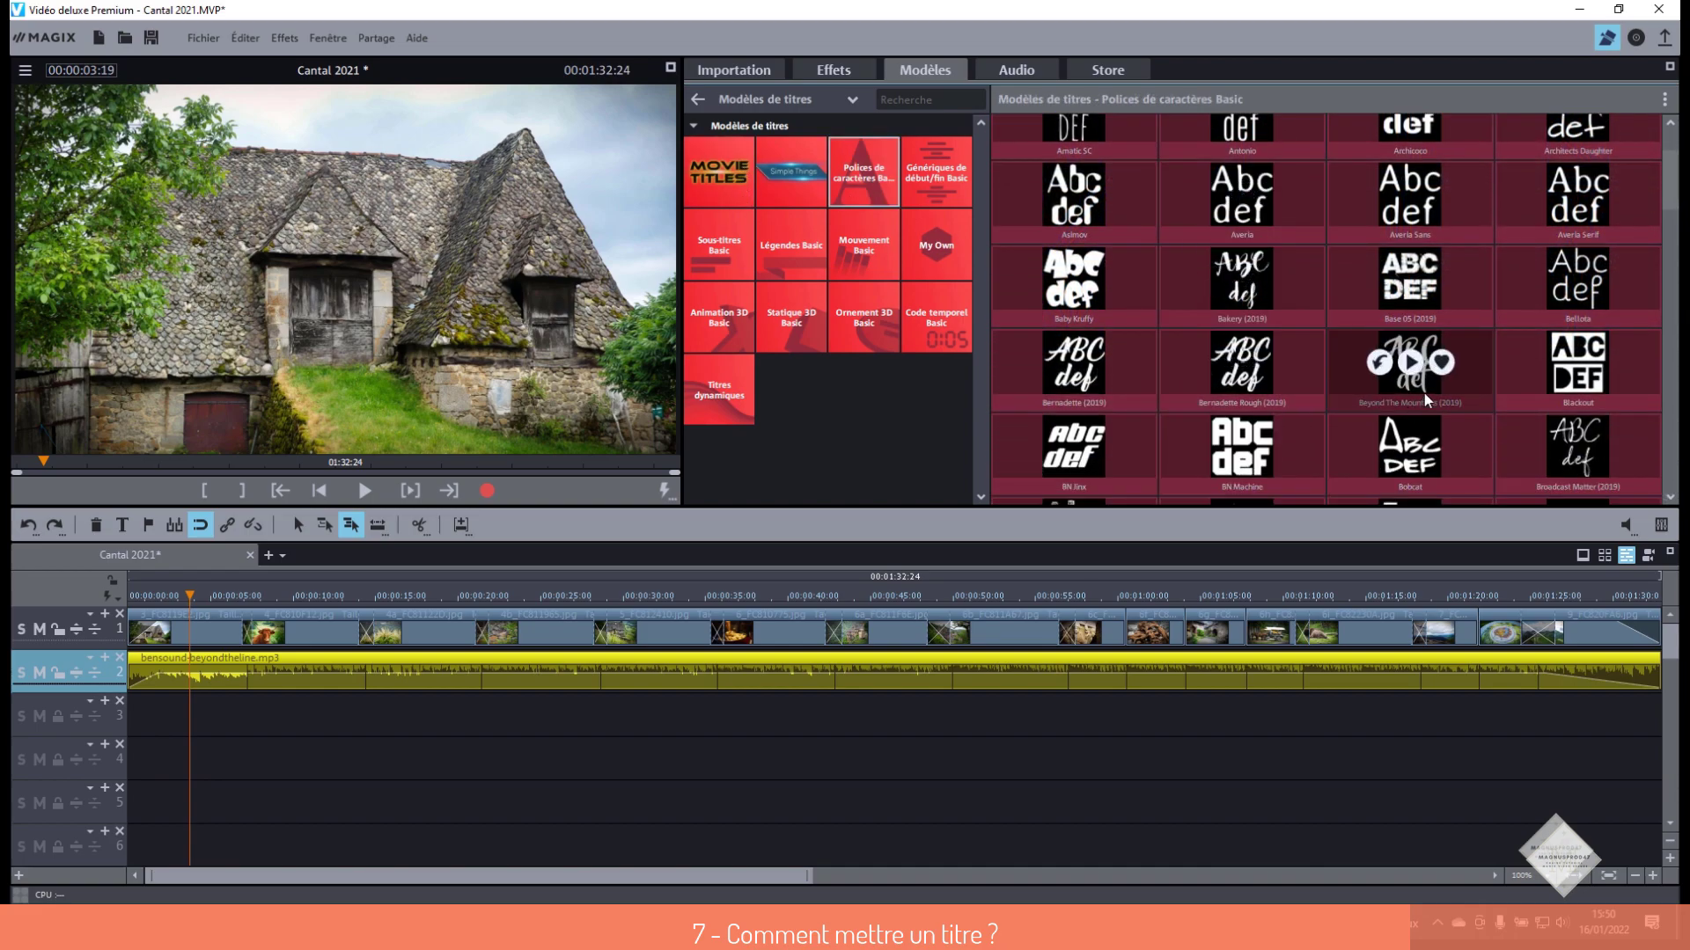
left_click_drag(1219, 431, 221, 704)
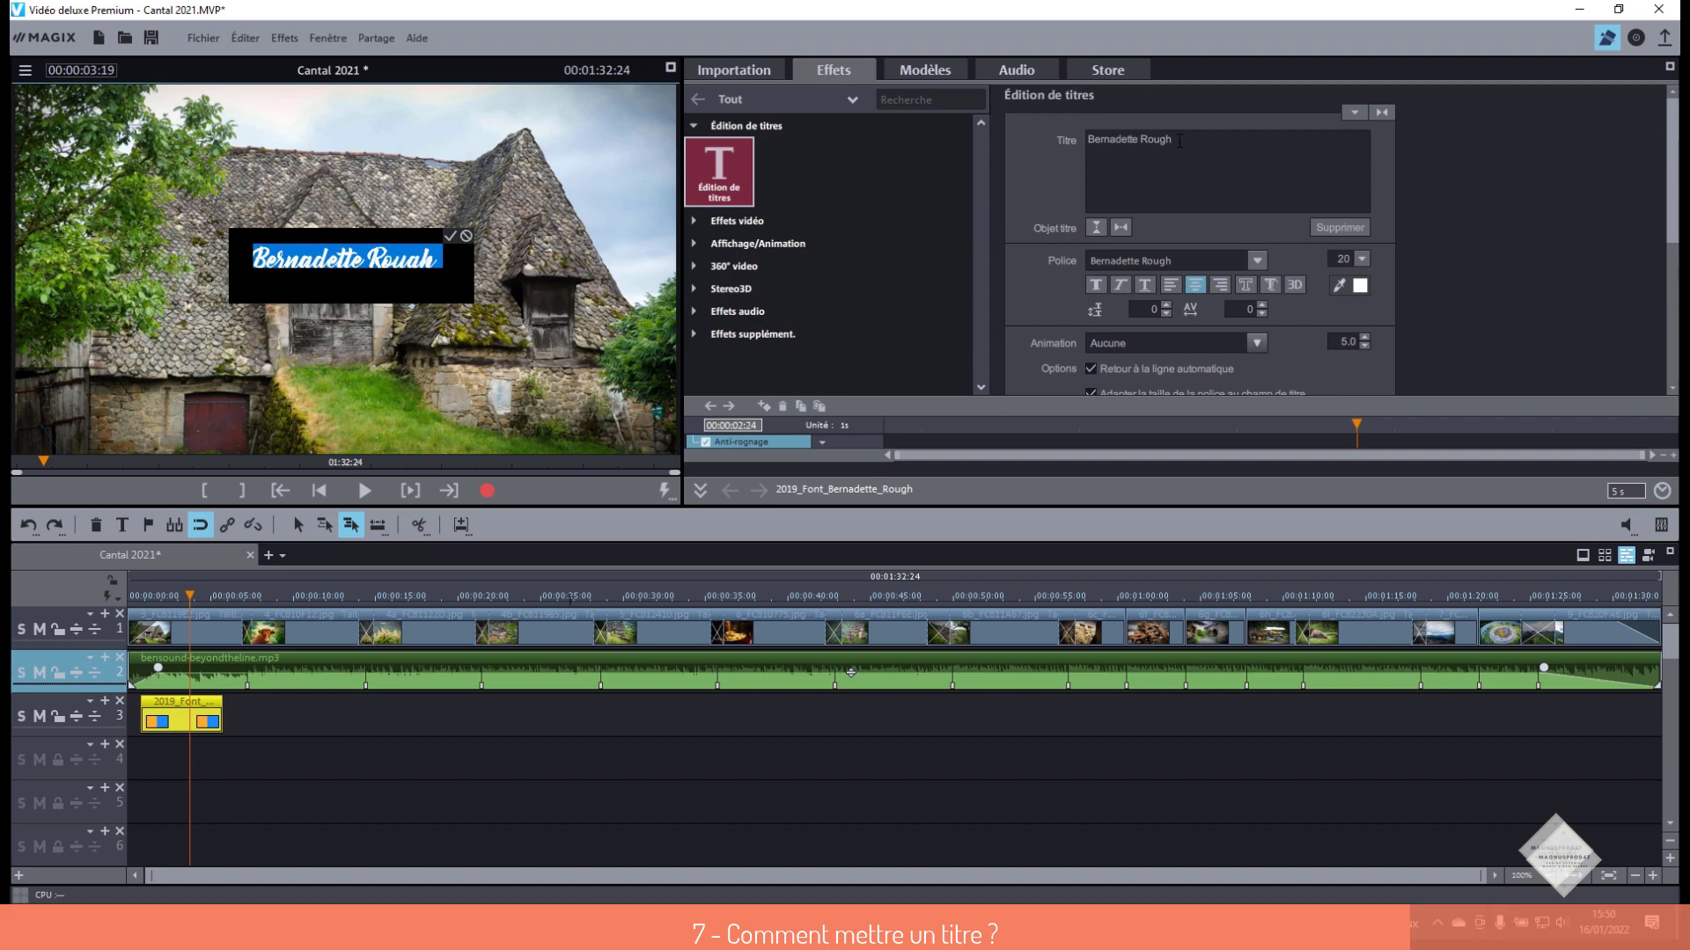
left_click_drag(1182, 139, 1088, 139)
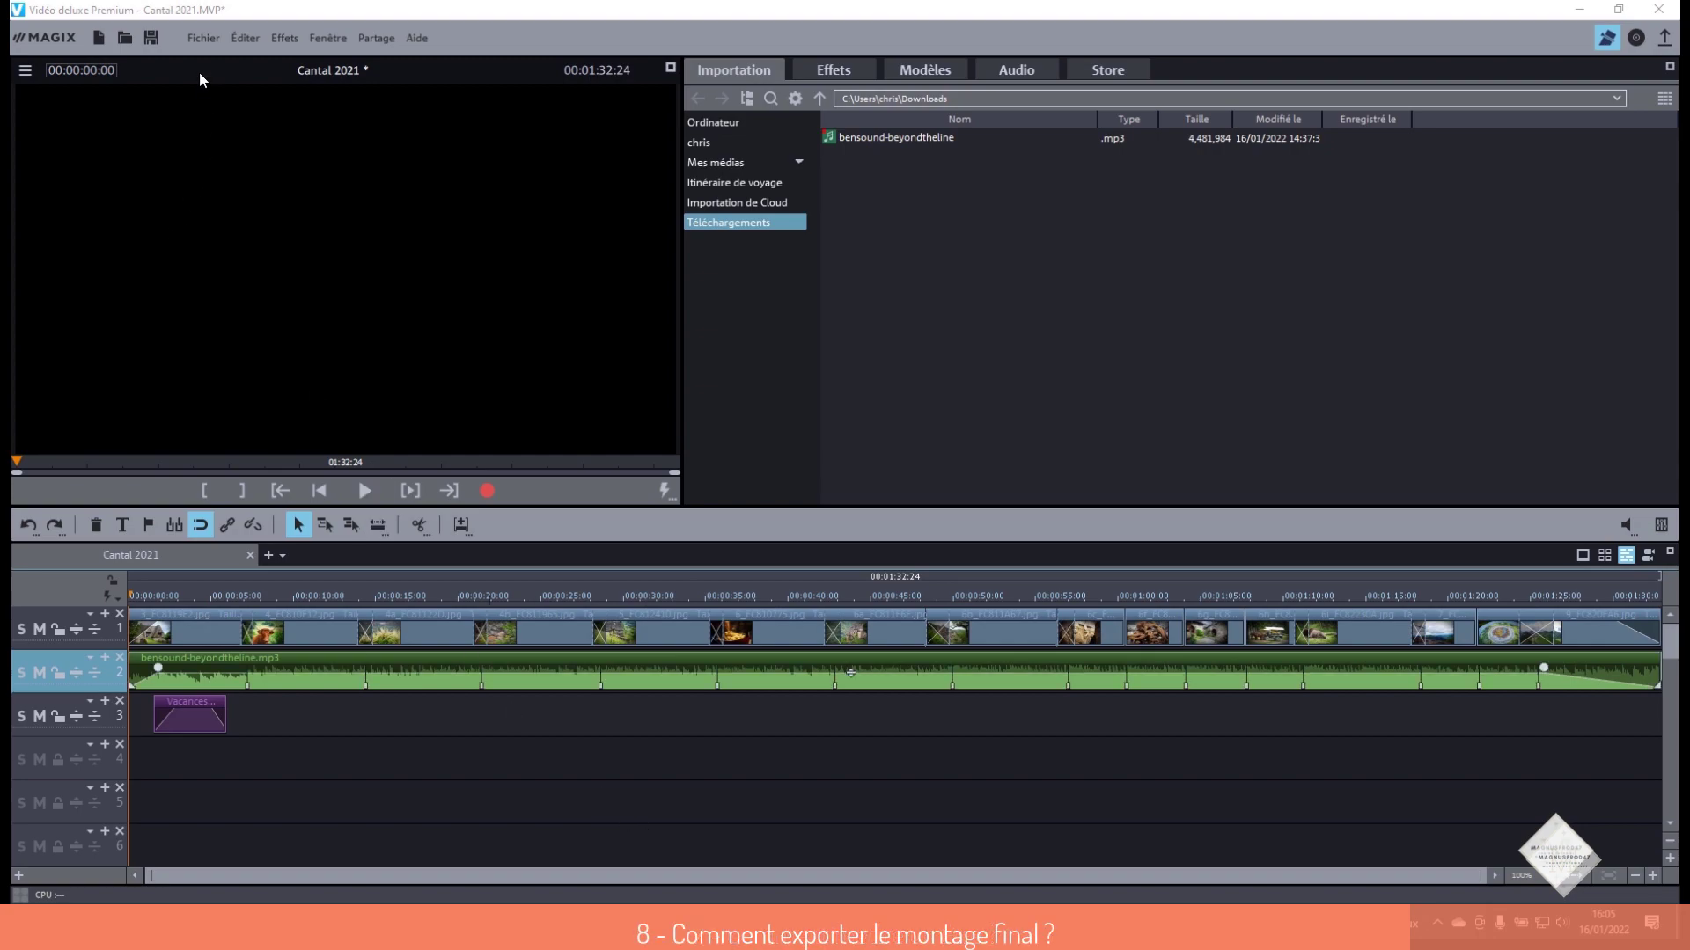
- Open the MPEG-4 film export and review its advanced encoding settings, accepting them
left_click(202, 38)
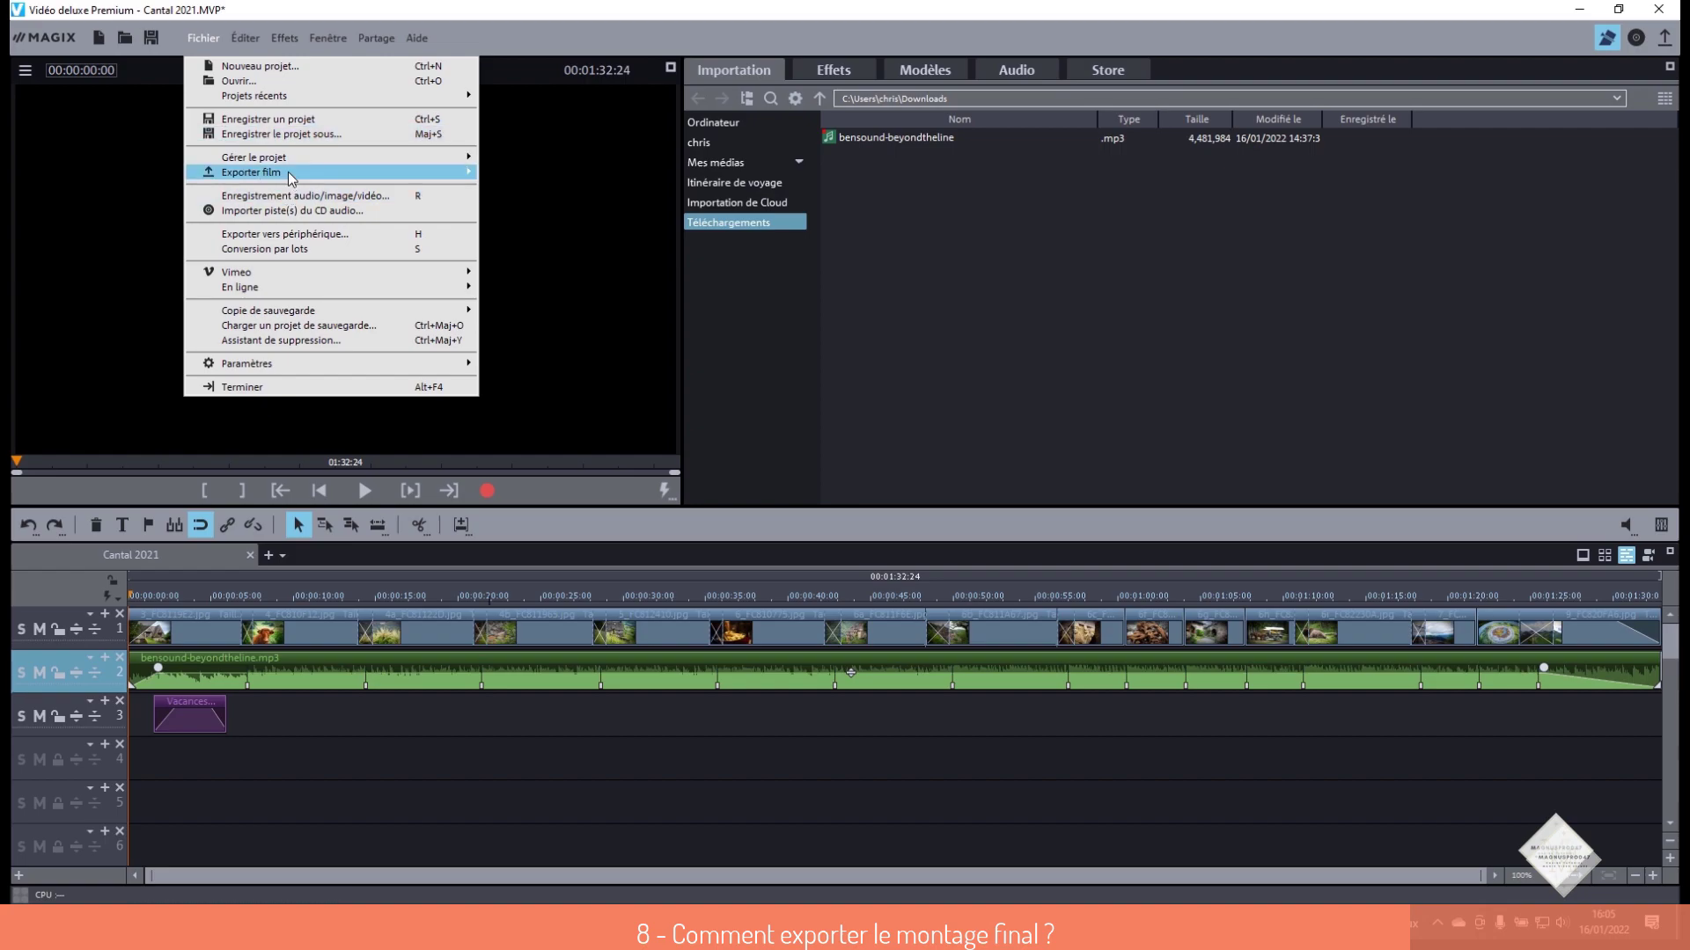
mouse_move(288, 172)
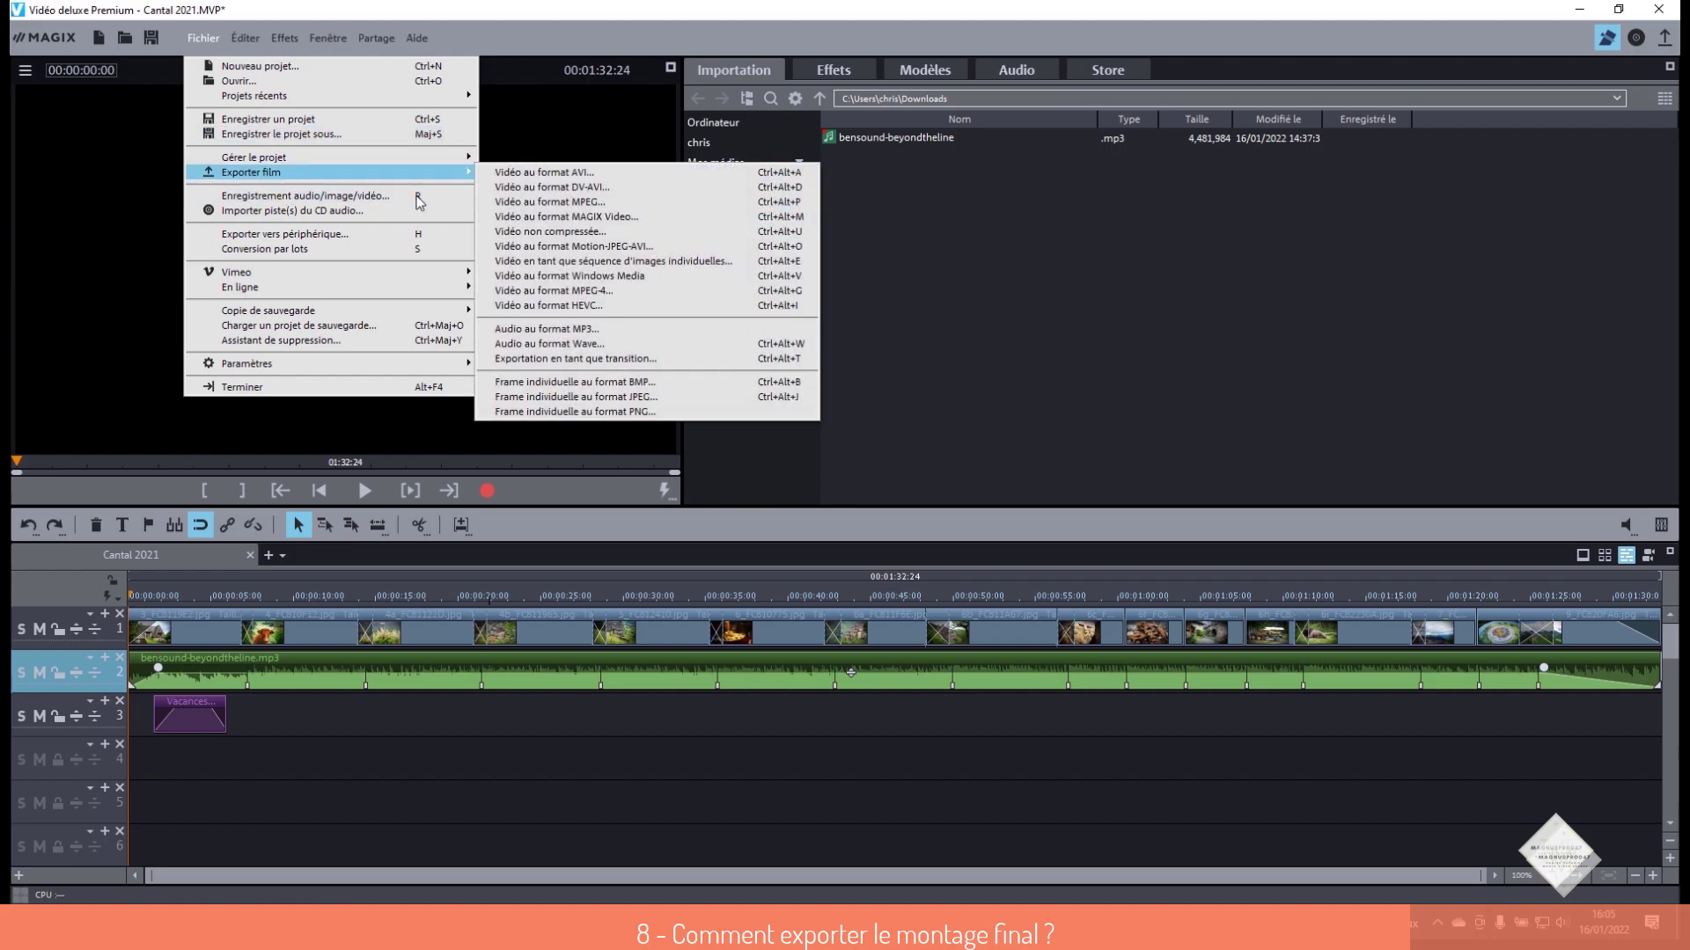
left_click(719, 298)
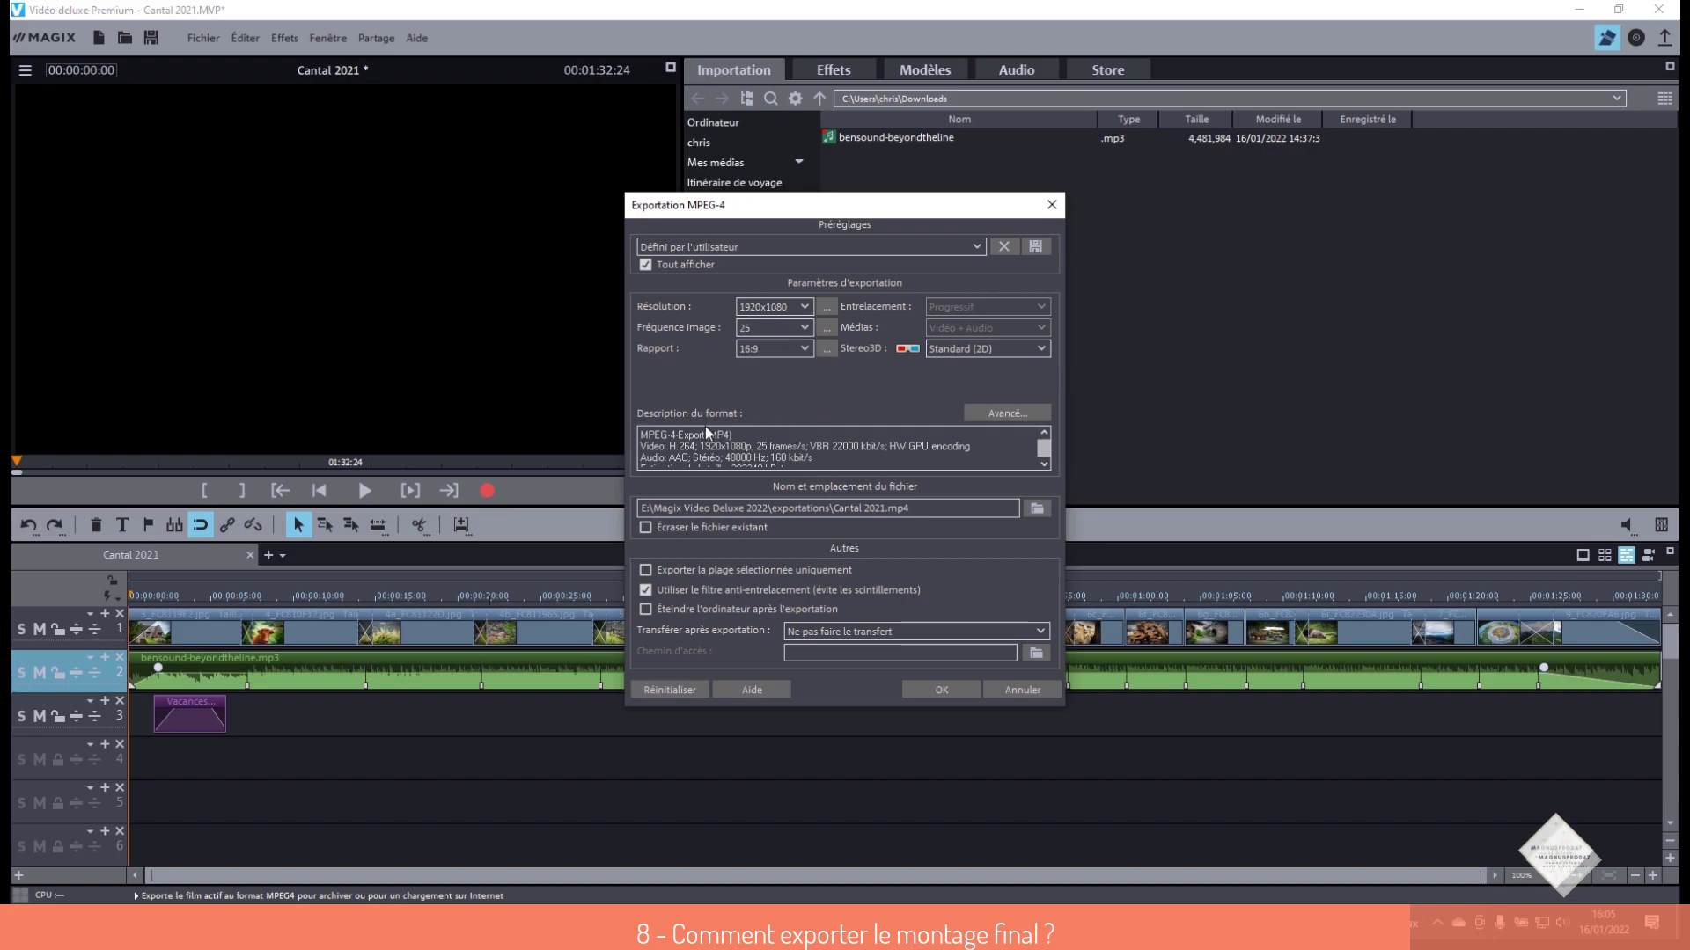
left_click(1005, 416)
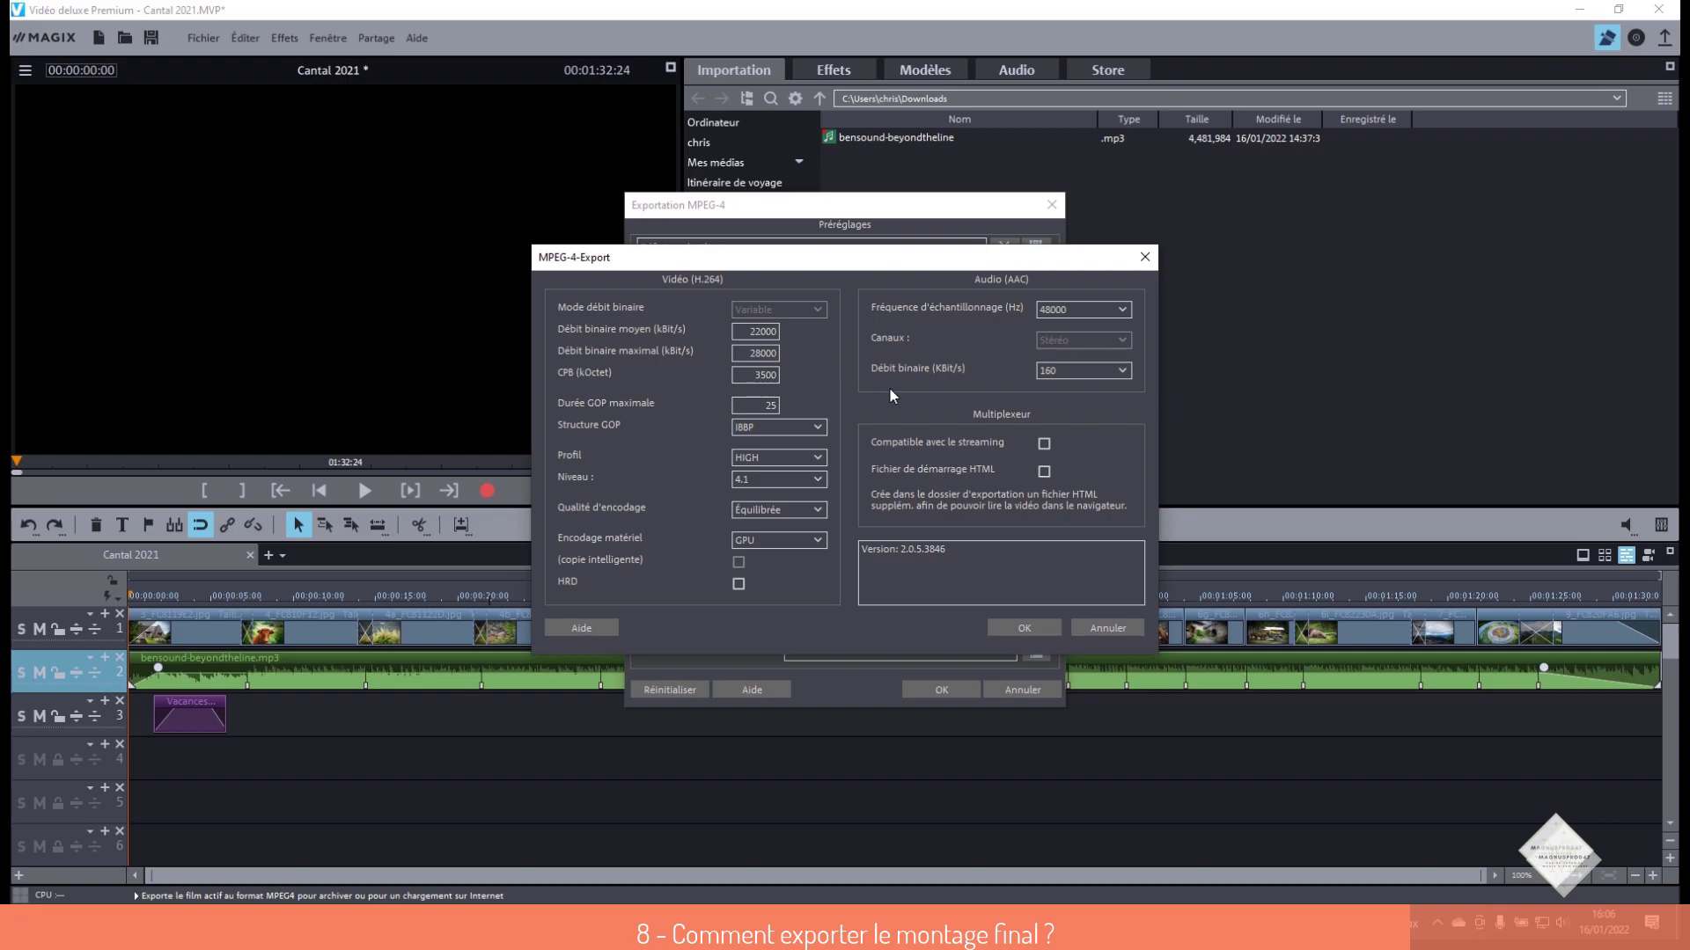
left_click(1028, 624)
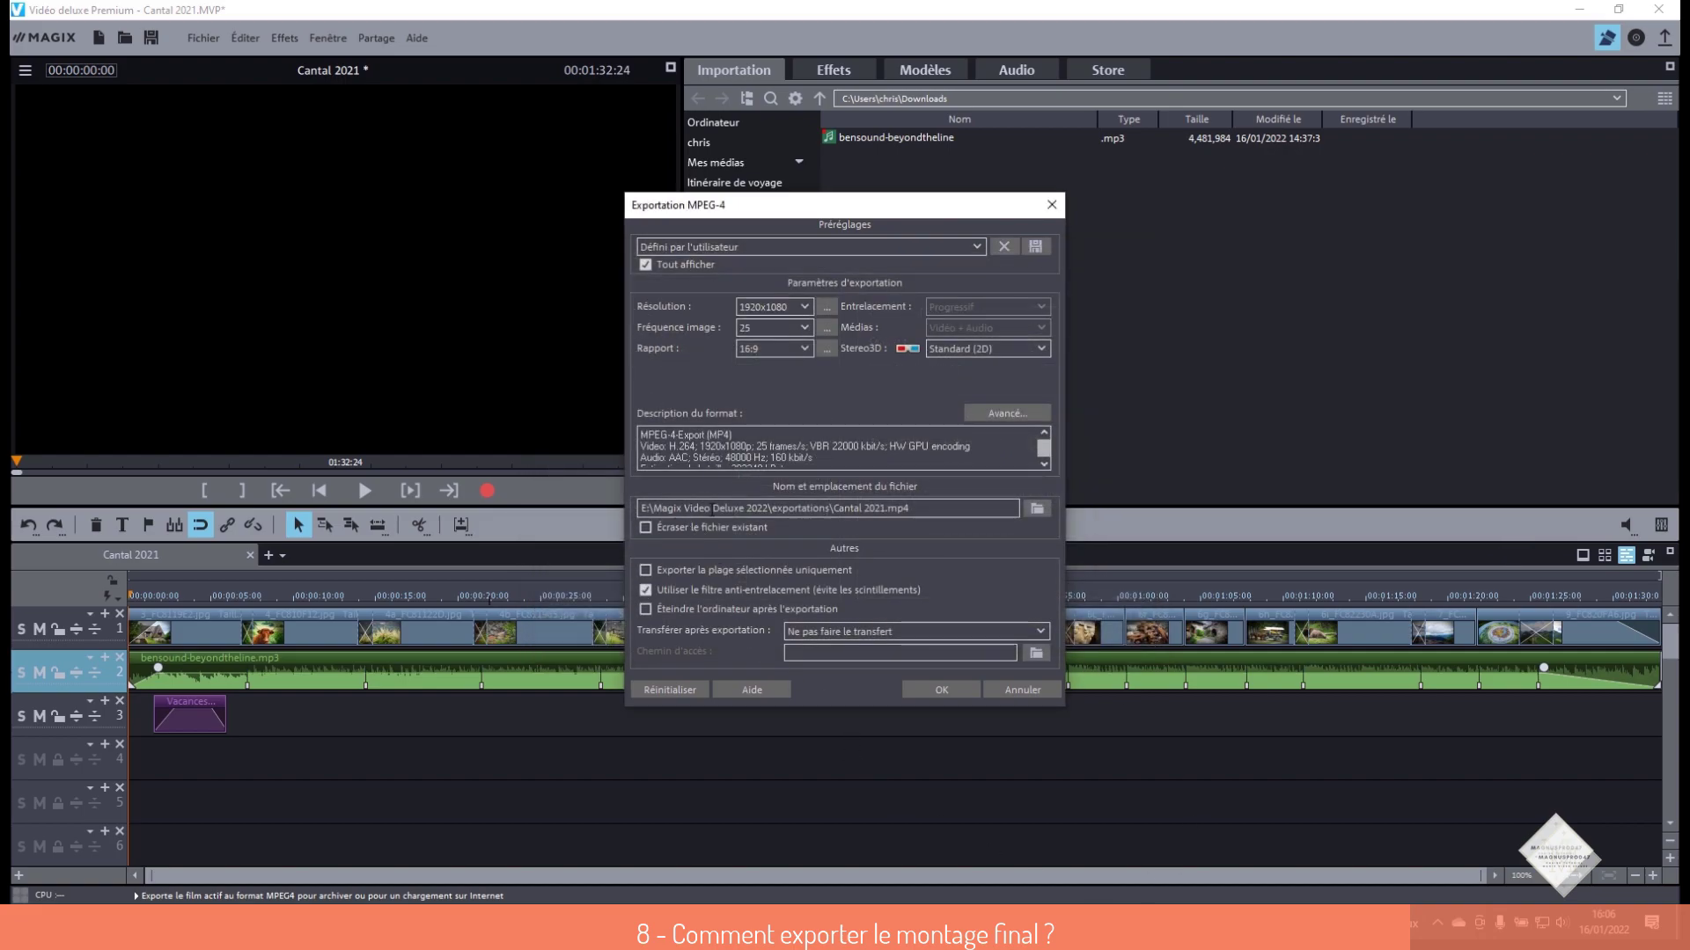
- Set the export destination to Cantal 2021.mp4 in the exportations folder of Magix Video Deluxe 2022 and start the export
left_click(1039, 510)
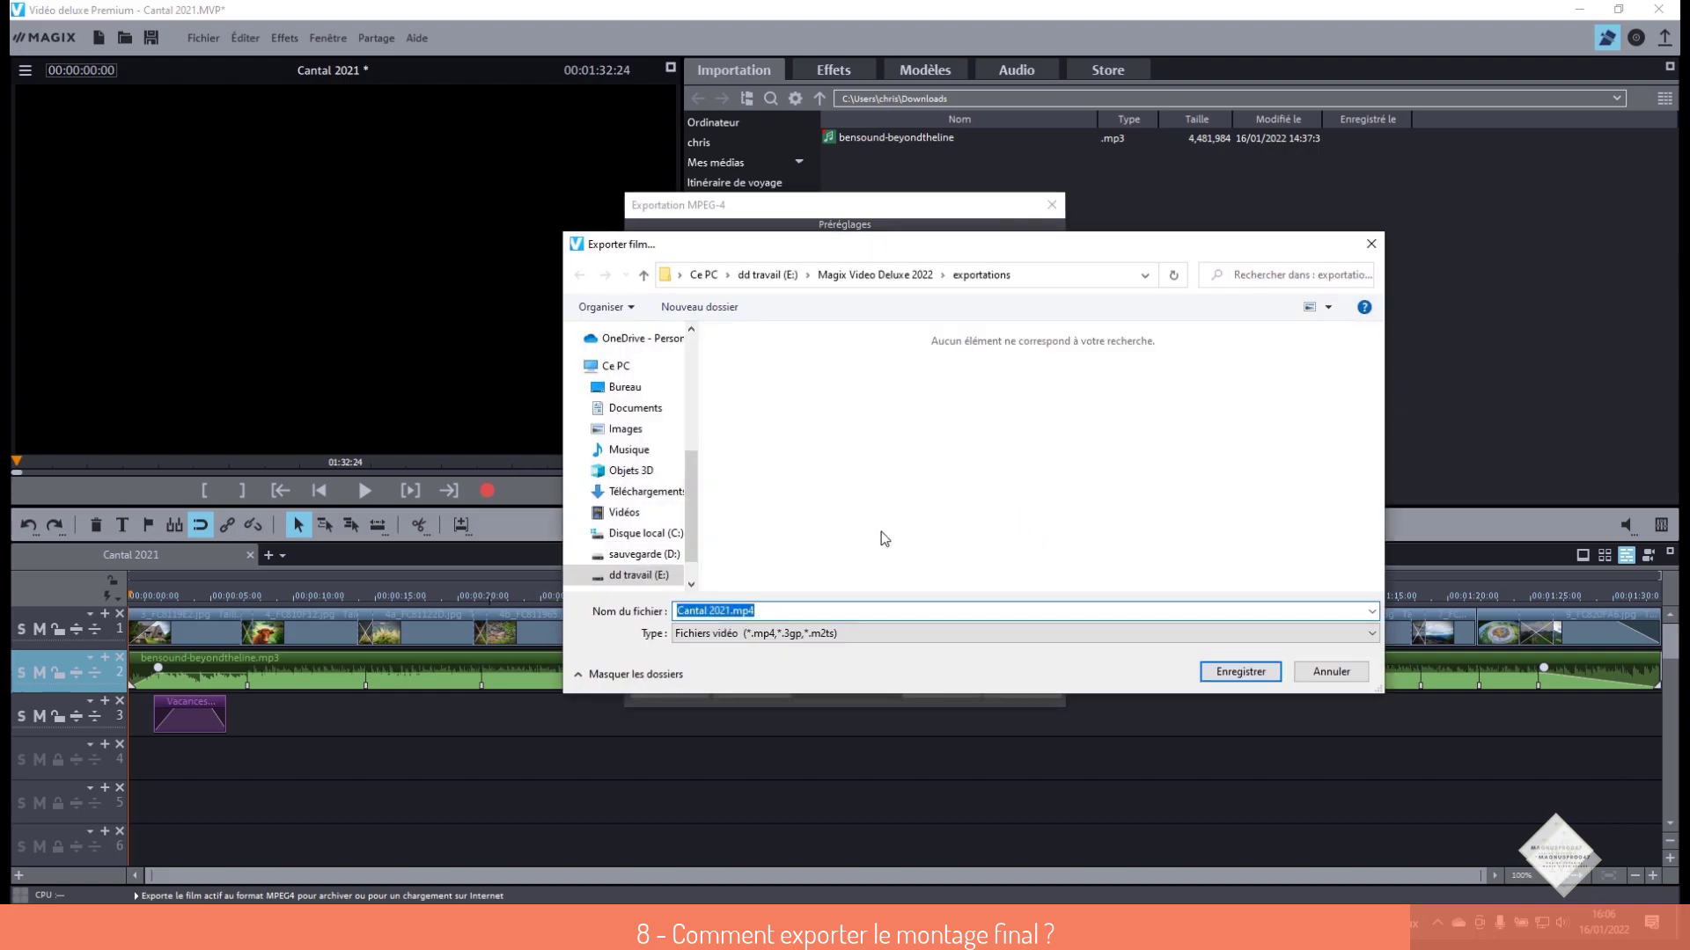
left_click(643, 274)
left_click(775, 358)
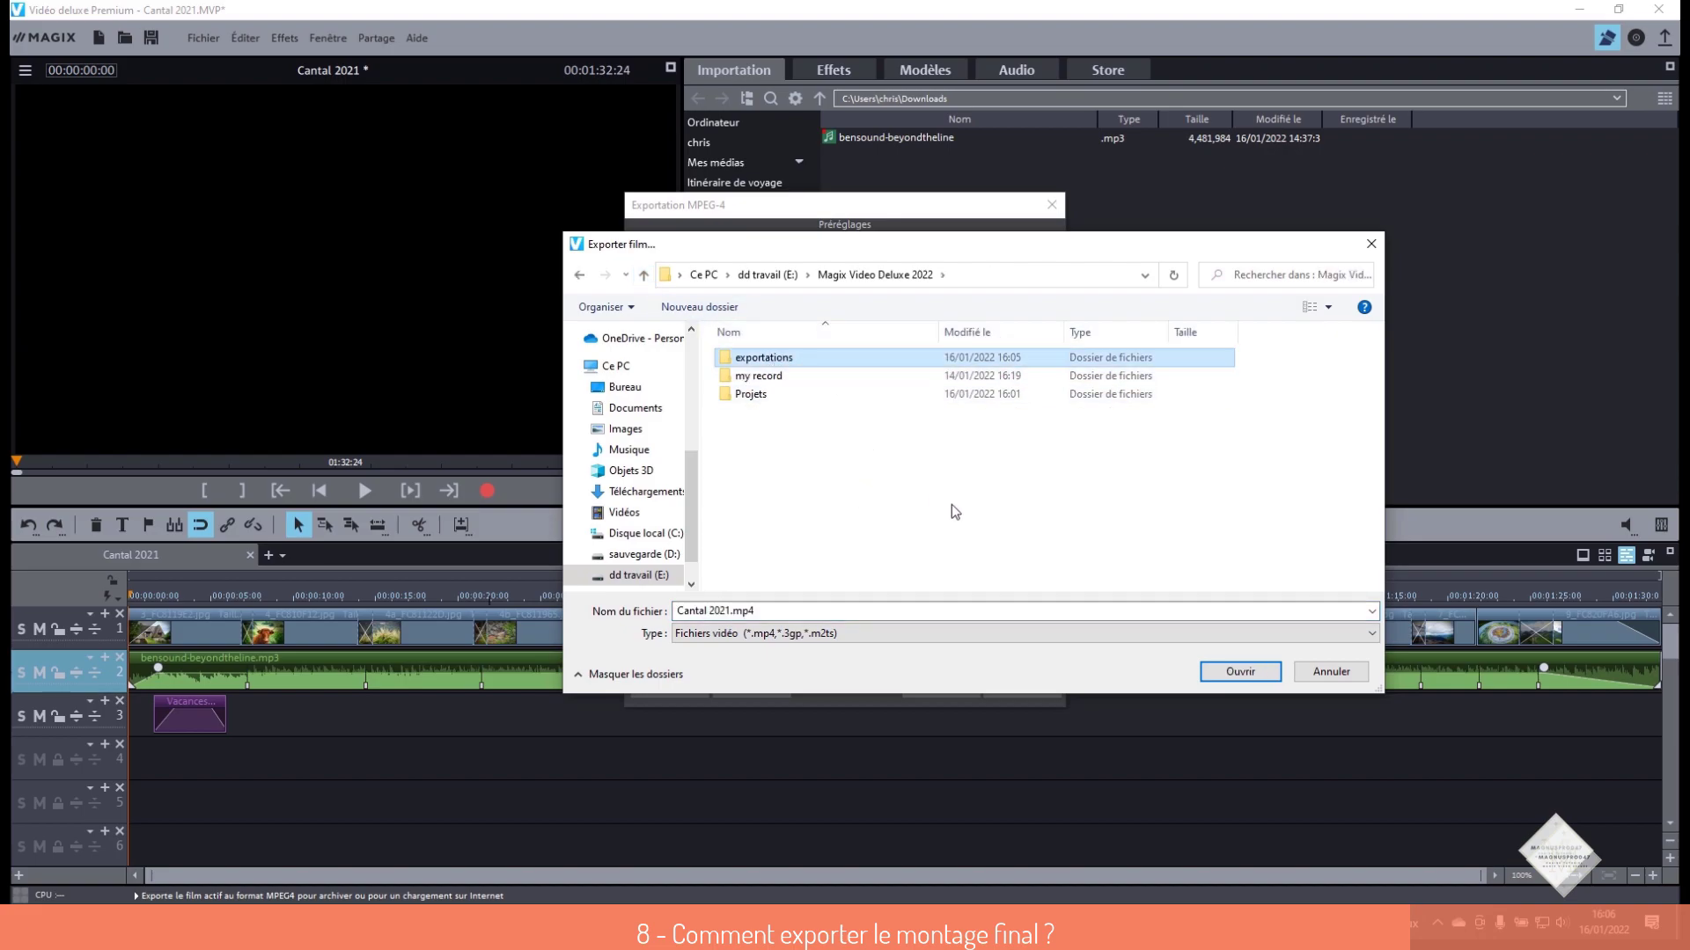
left_click(1240, 671)
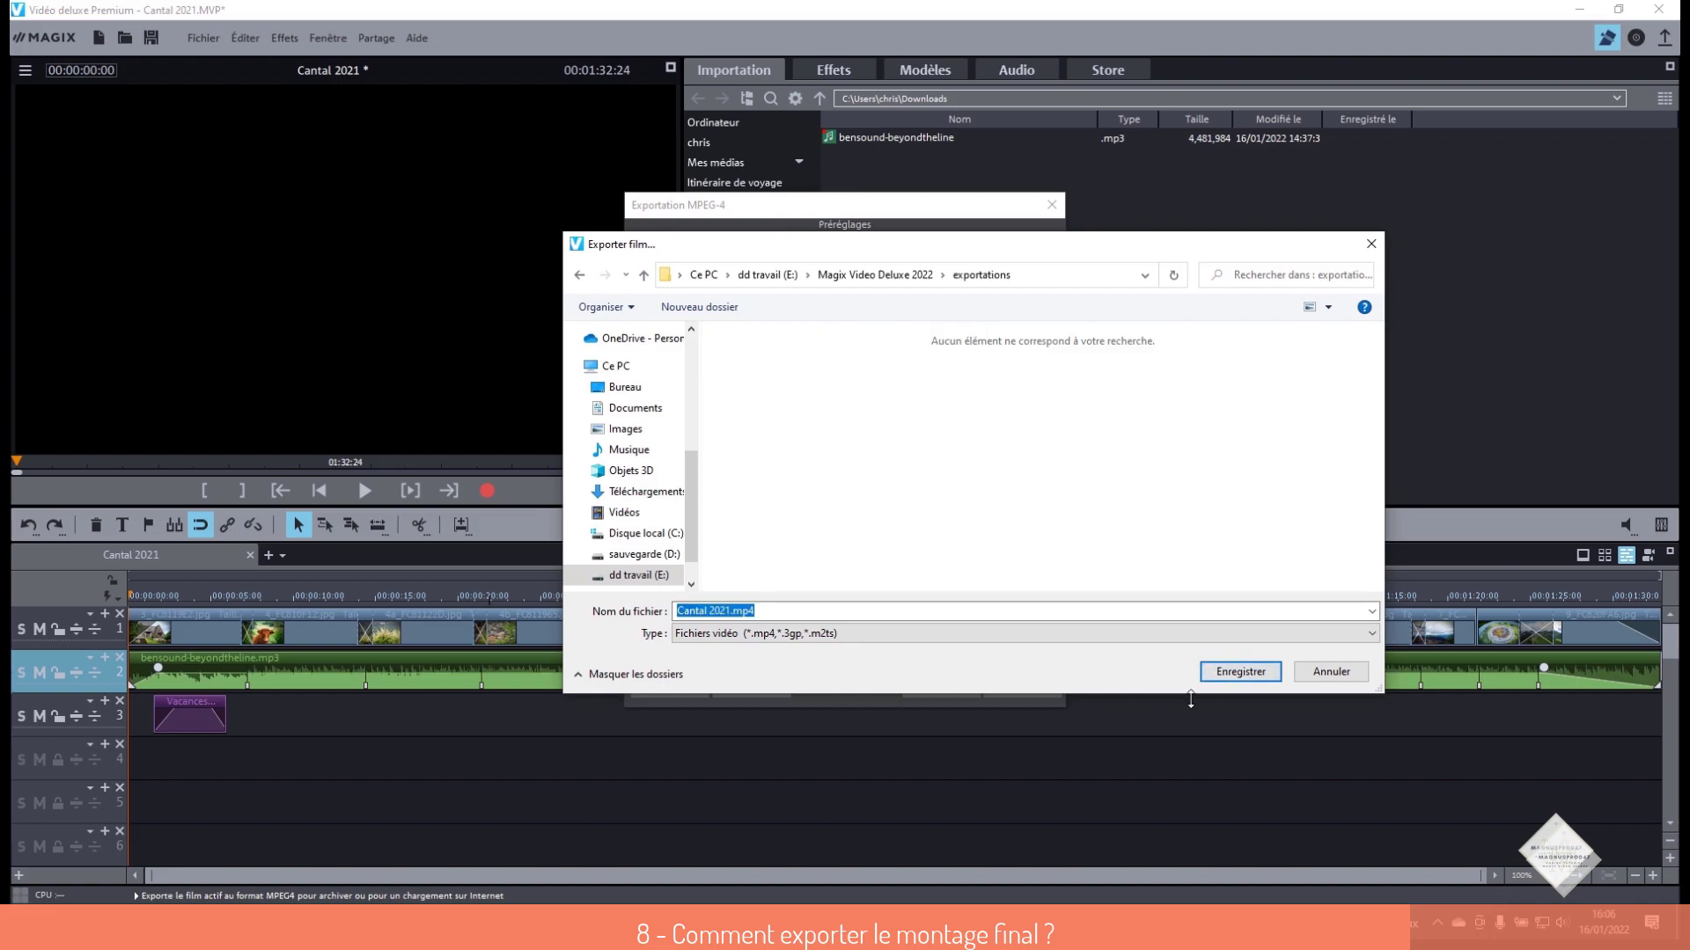
left_click(1243, 672)
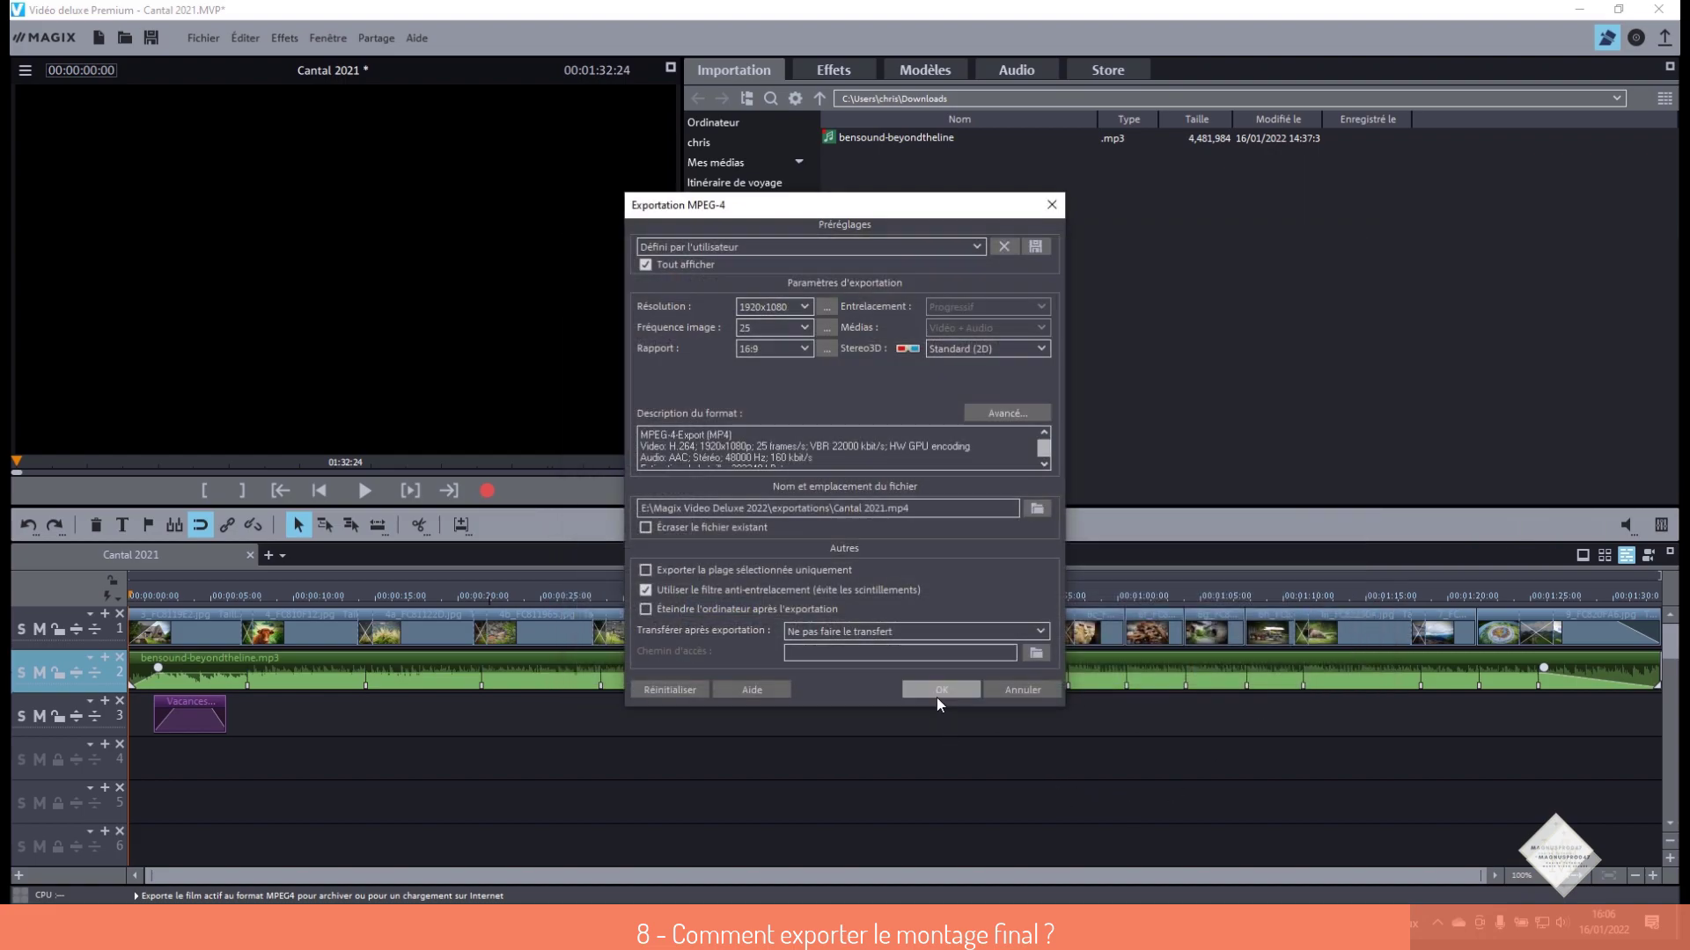
left_click(938, 694)
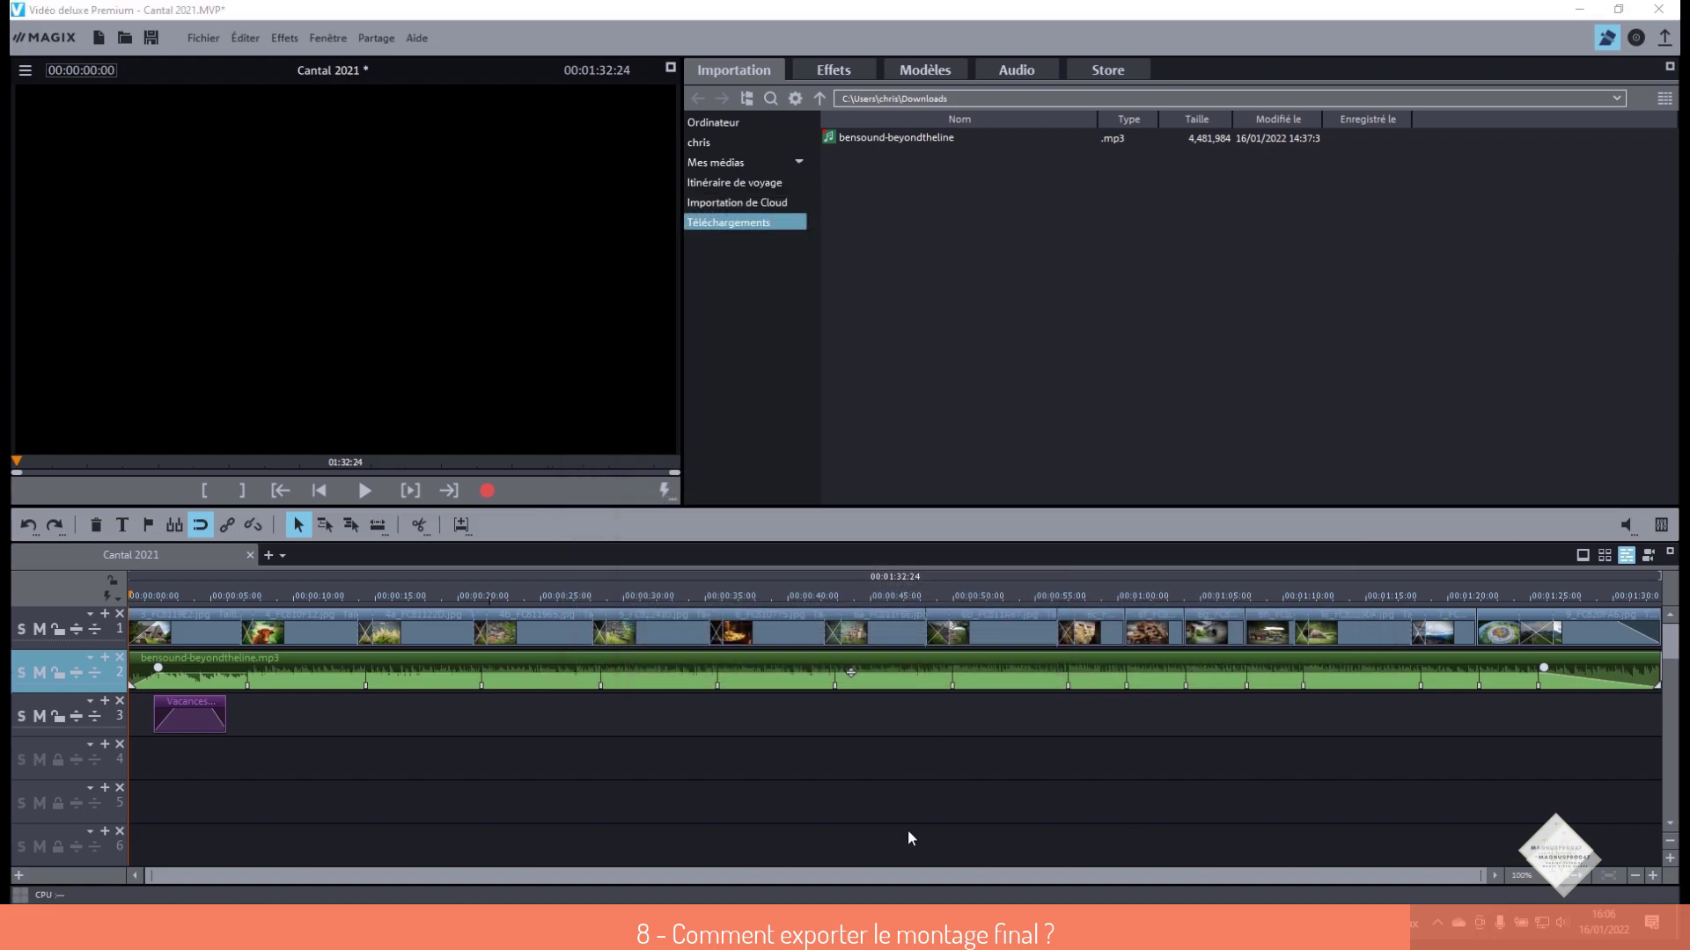